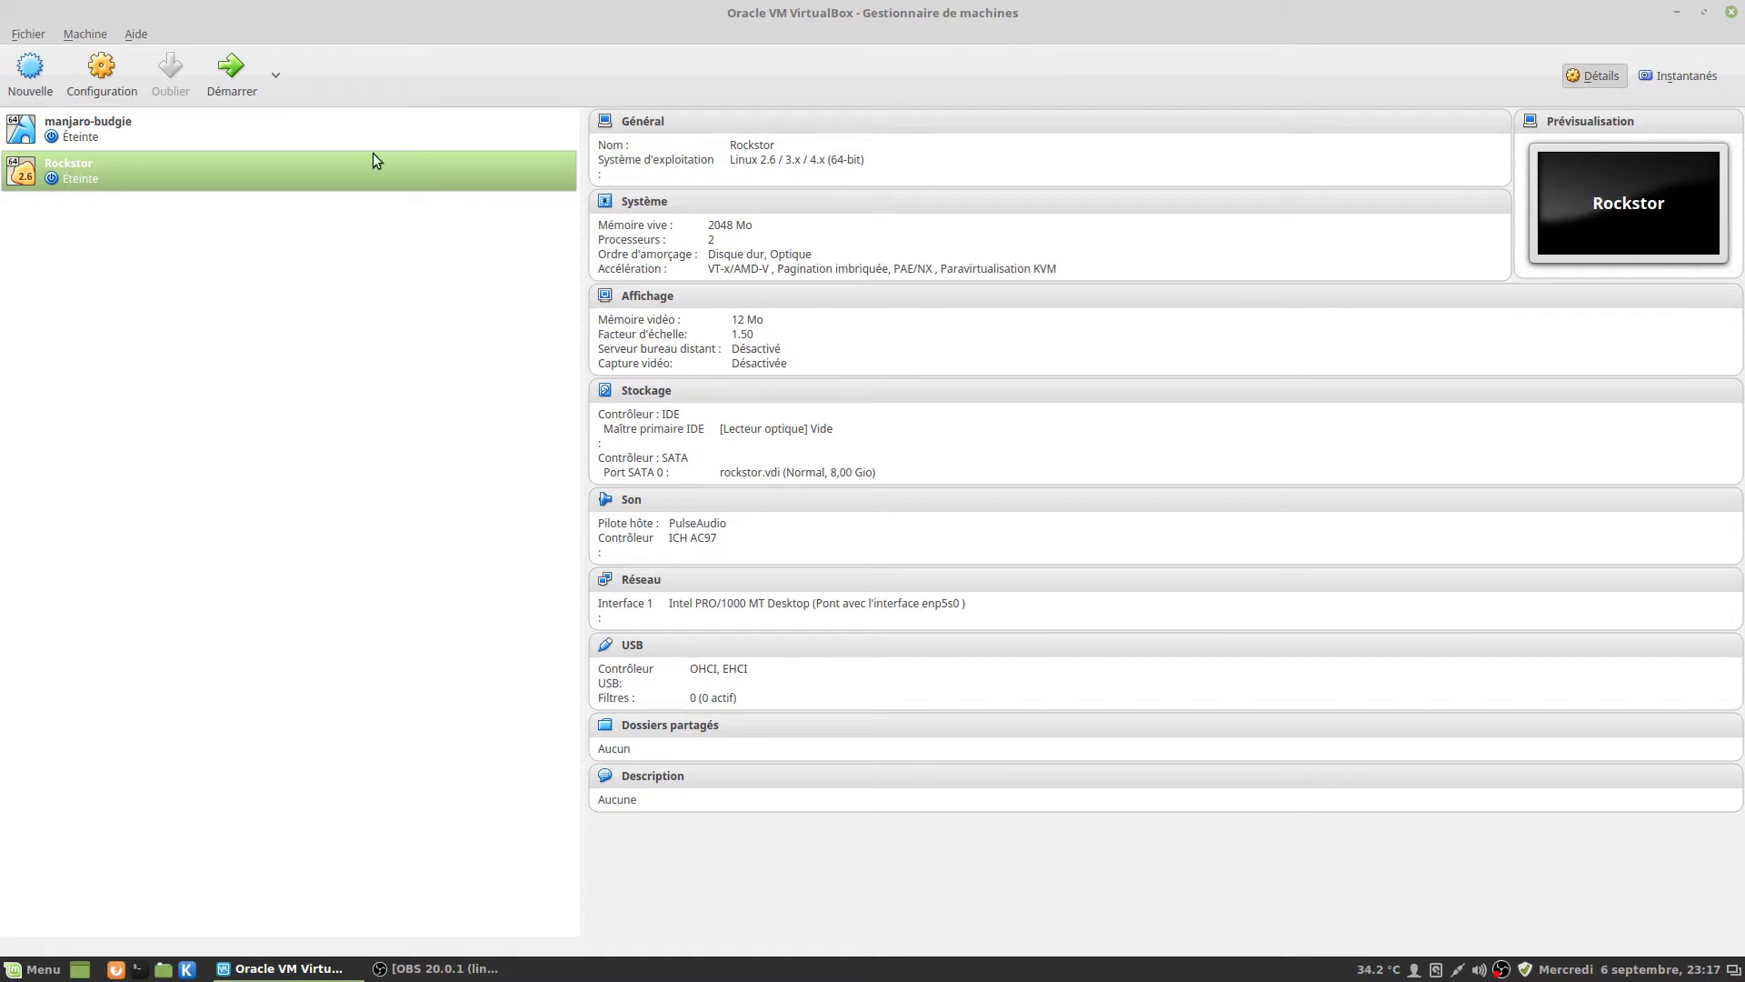
Start the Rockstor VM (2048 MB RAM, 2 CPUs, 8 GB rockstor.vdi) from the VirtualBox manager.
click(244, 92)
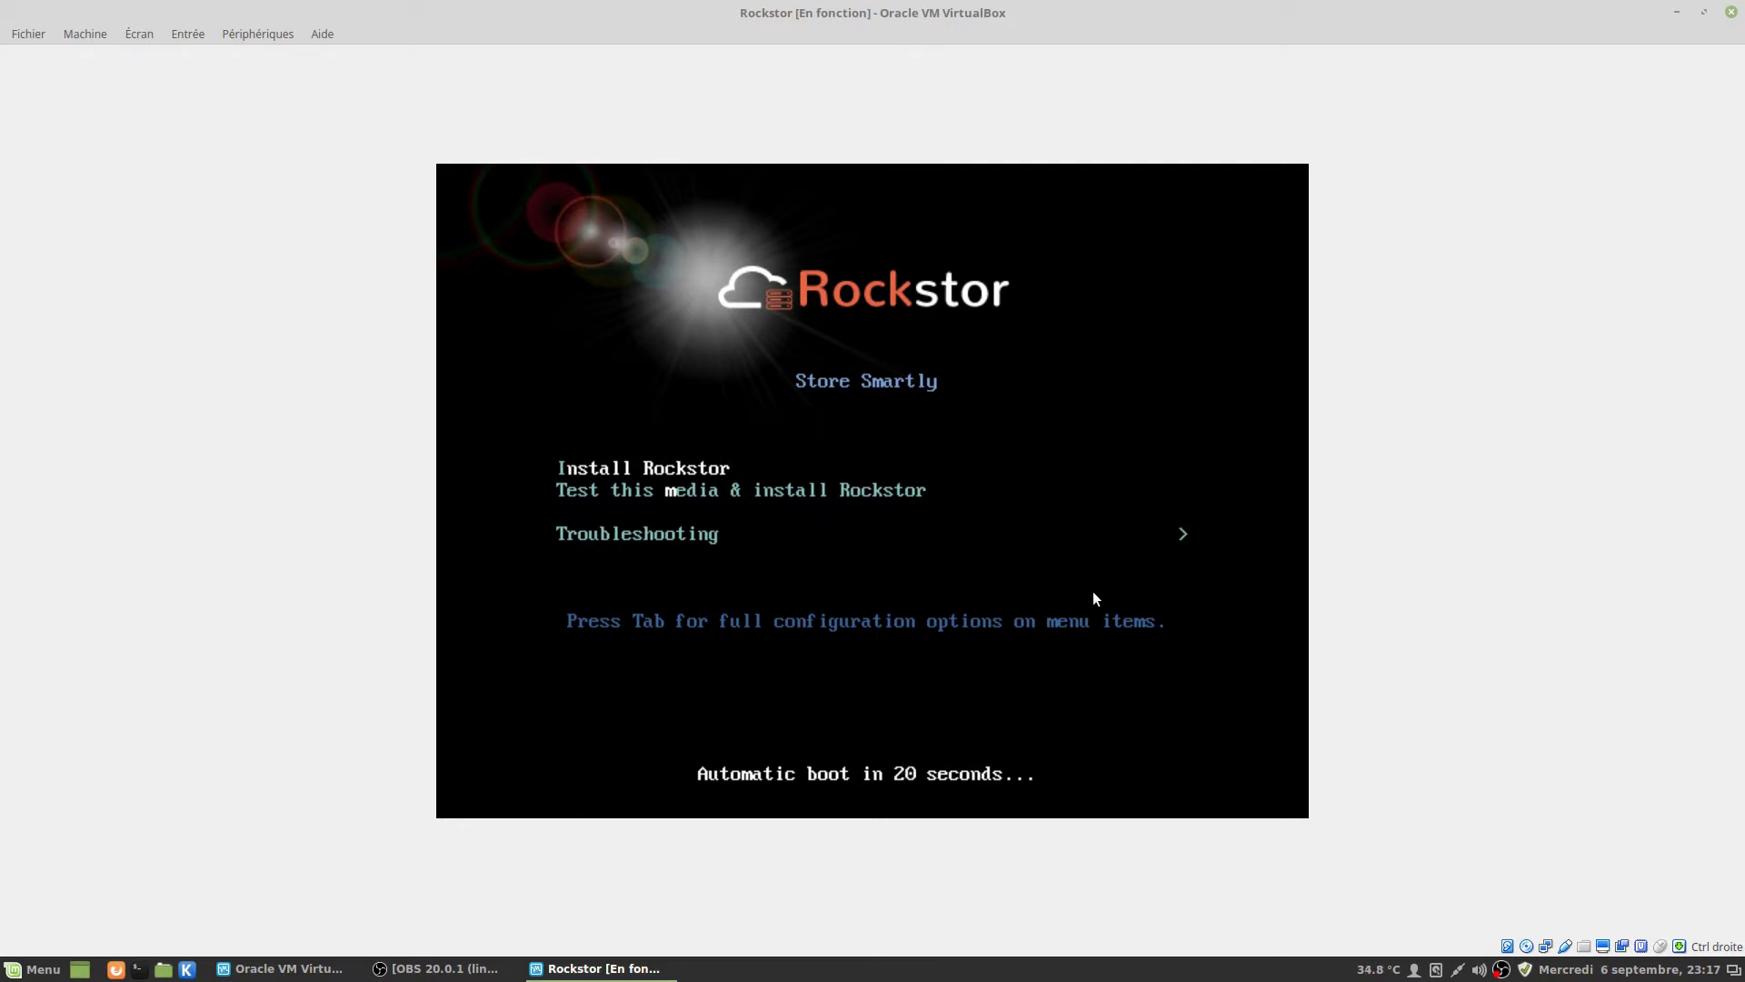
Choose 'Install Rockstor' in the boot menu to launch the Rockstor 3 installer.
key(Return)
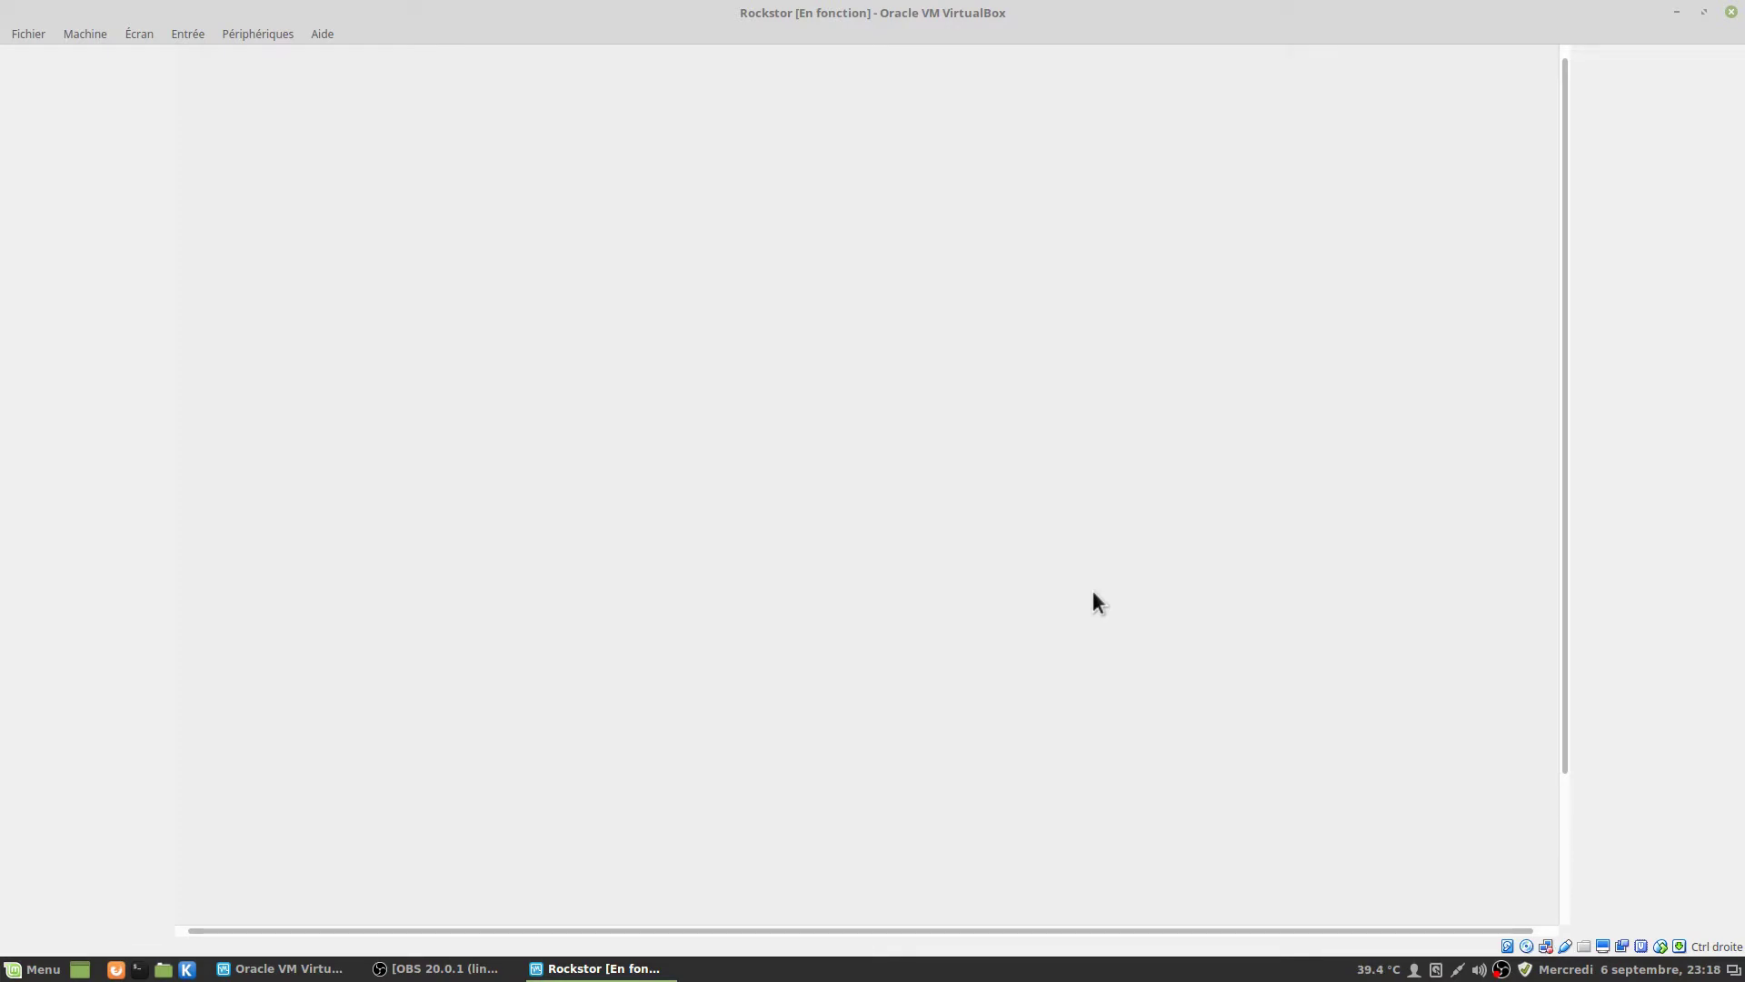
Open the VM window's Machine menu while the package installation runs.
click(85, 34)
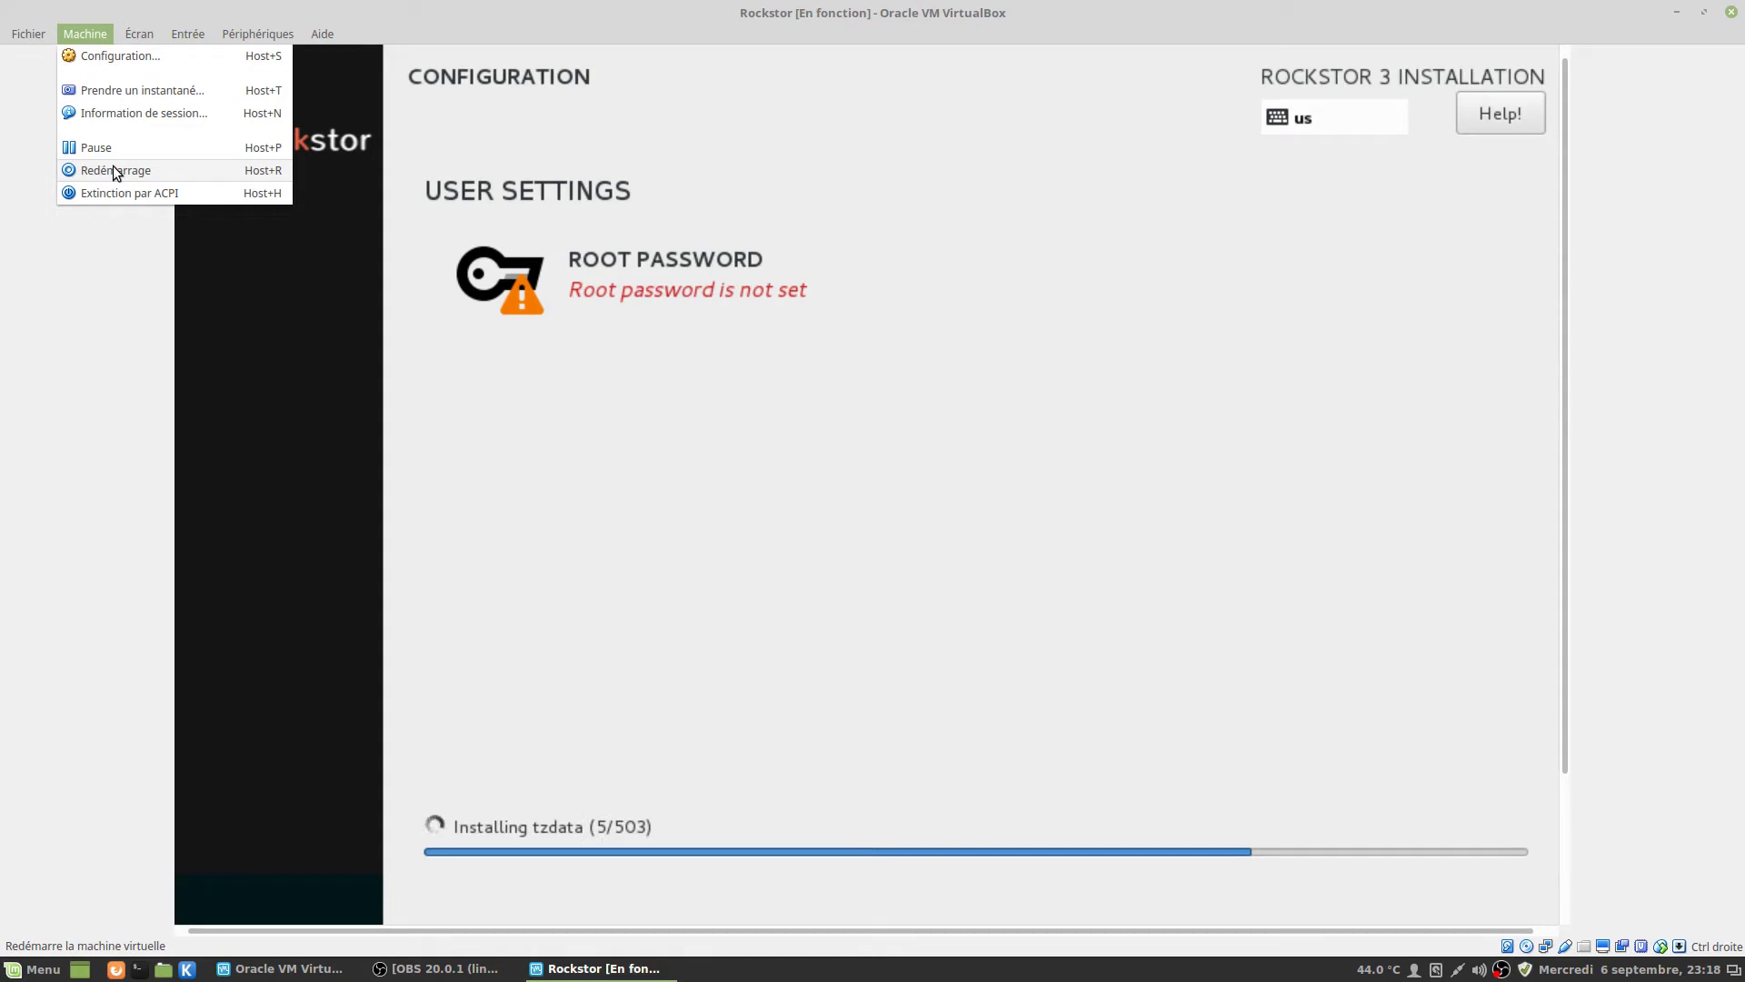
Set the guest display's Facteur d'échelle to 125% from the Écran menu.
mouse_move(133, 36)
mouse_move(187, 326)
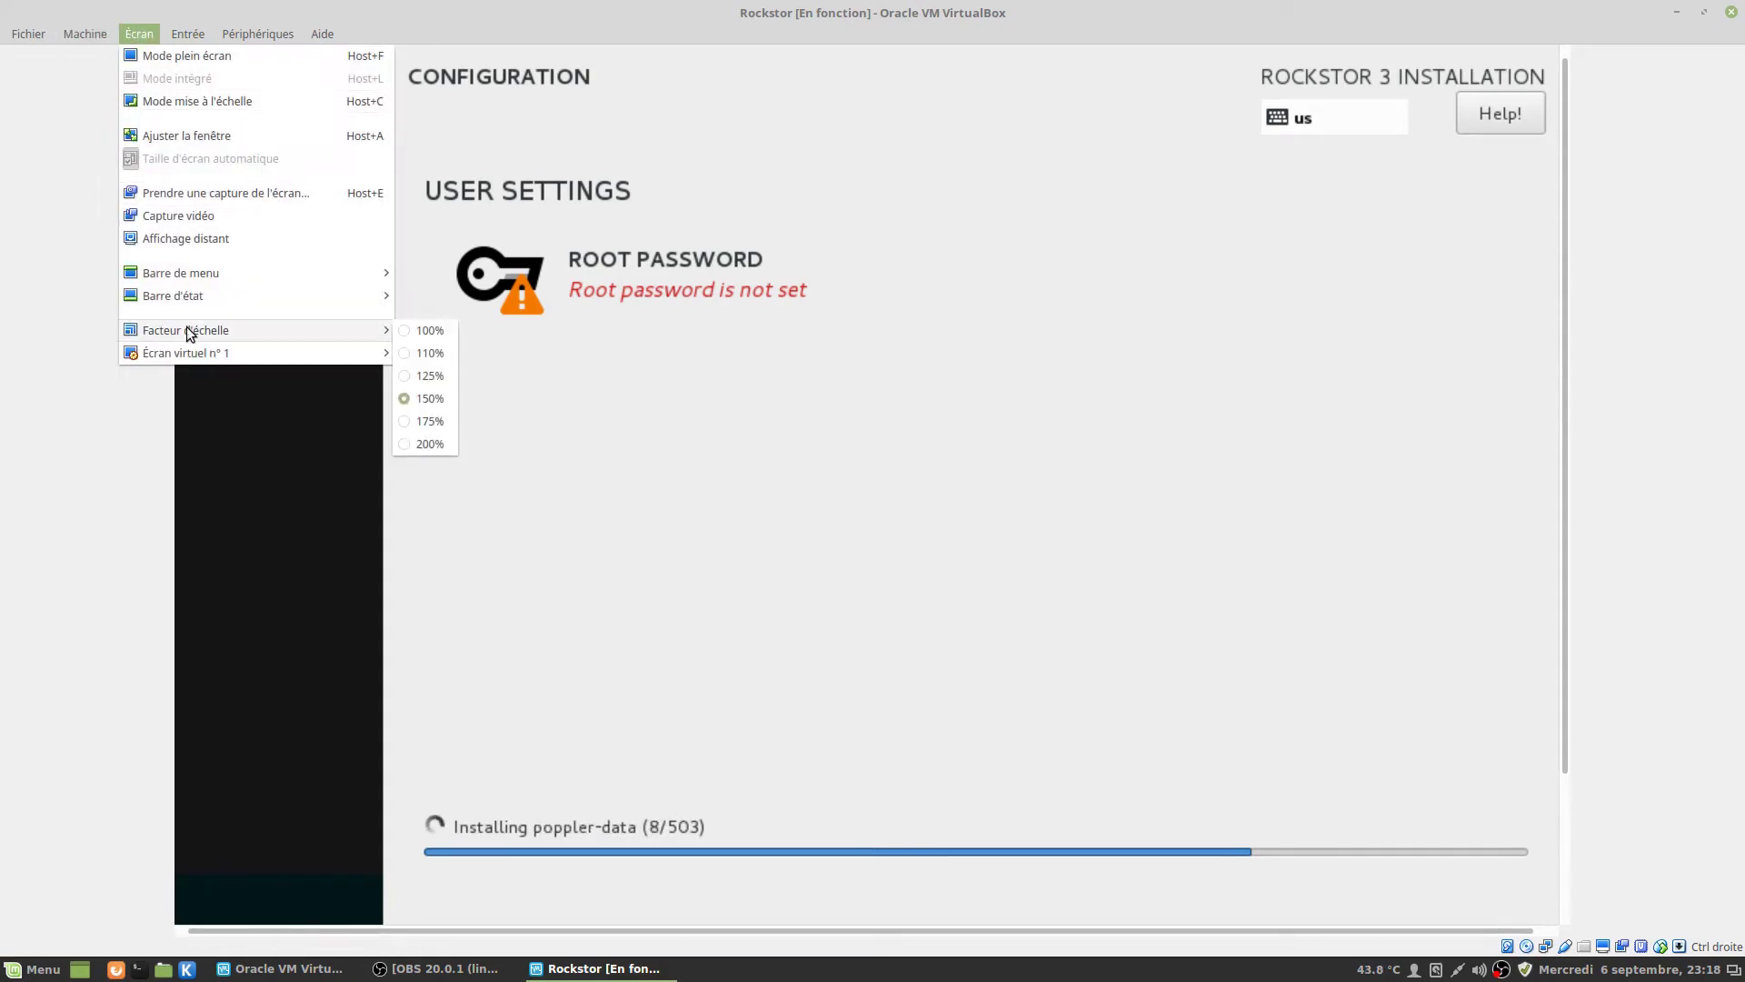
click(436, 374)
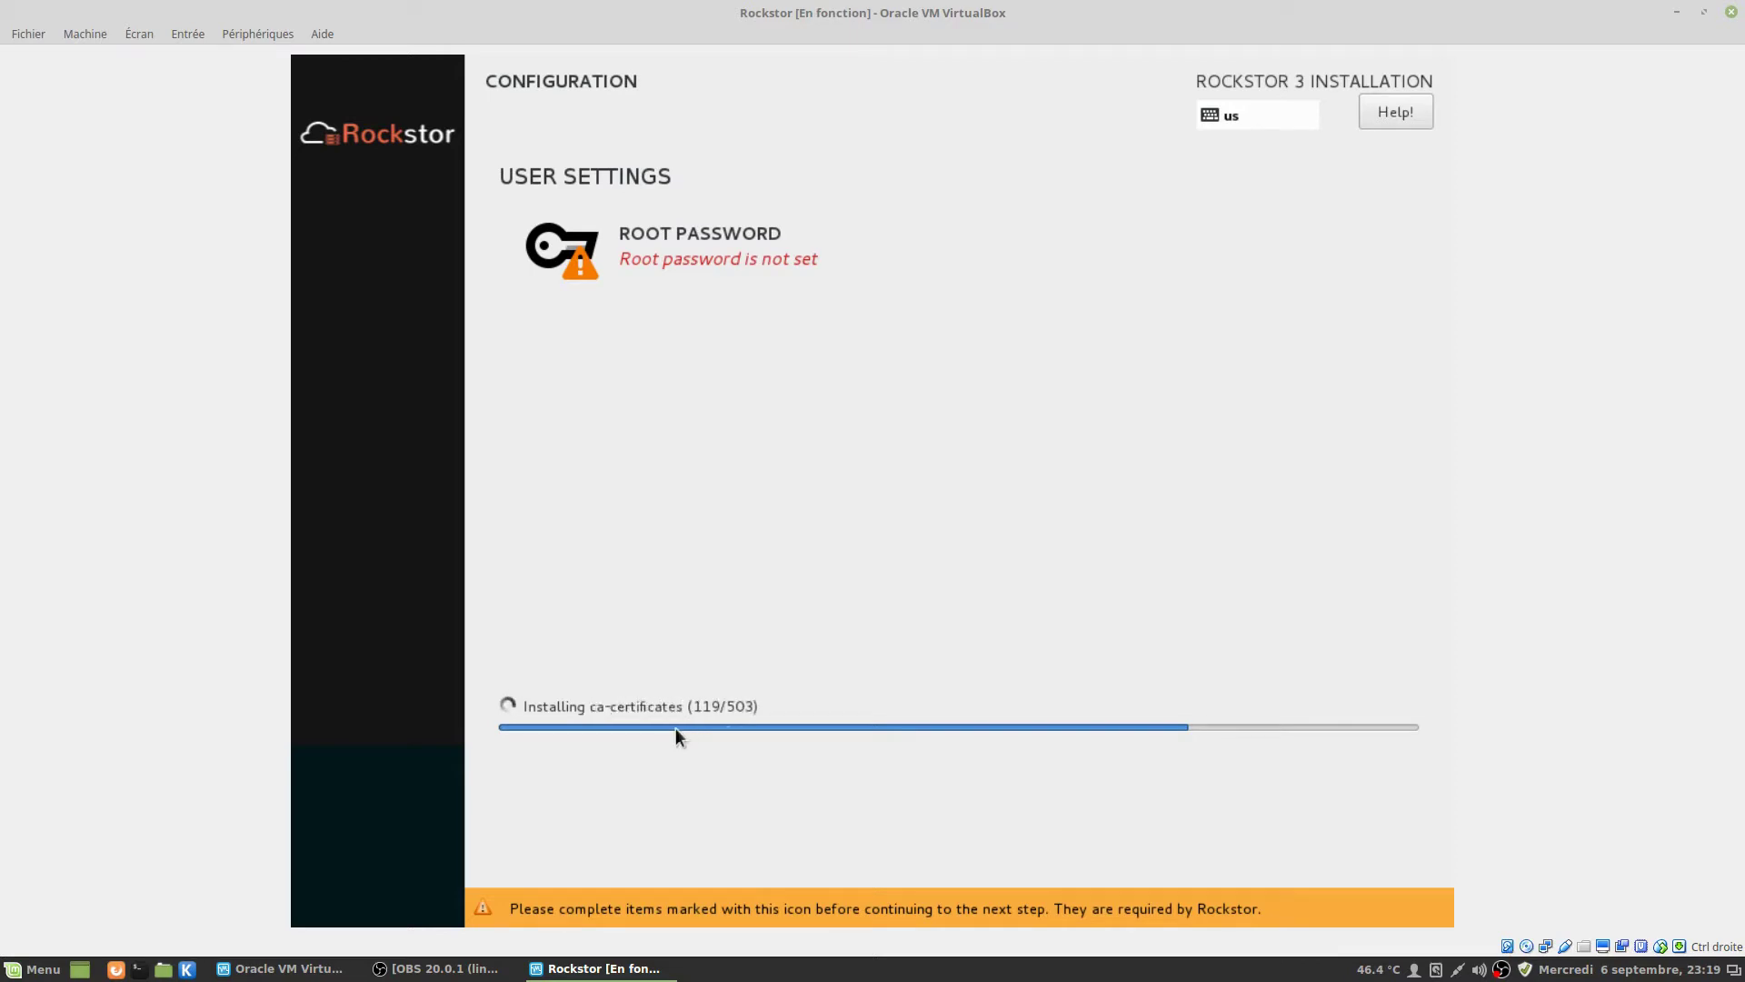
Enter and confirm the root password, then accept the weak-password warning.
click(684, 234)
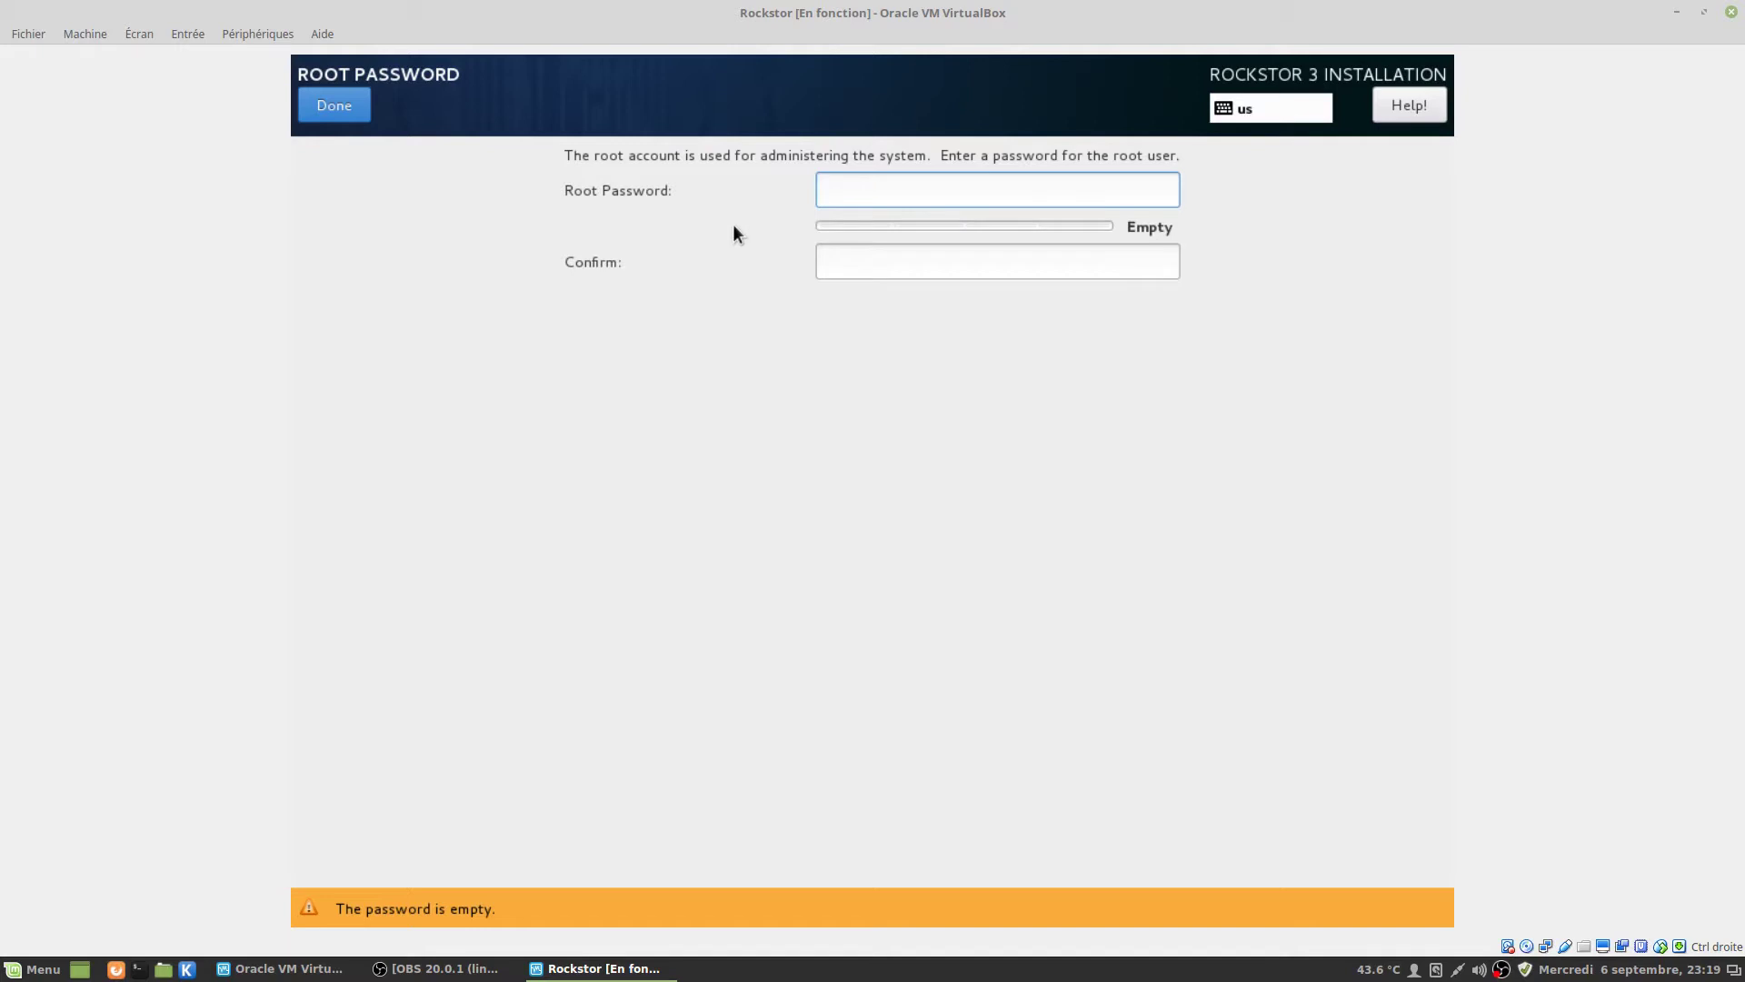
text(••)
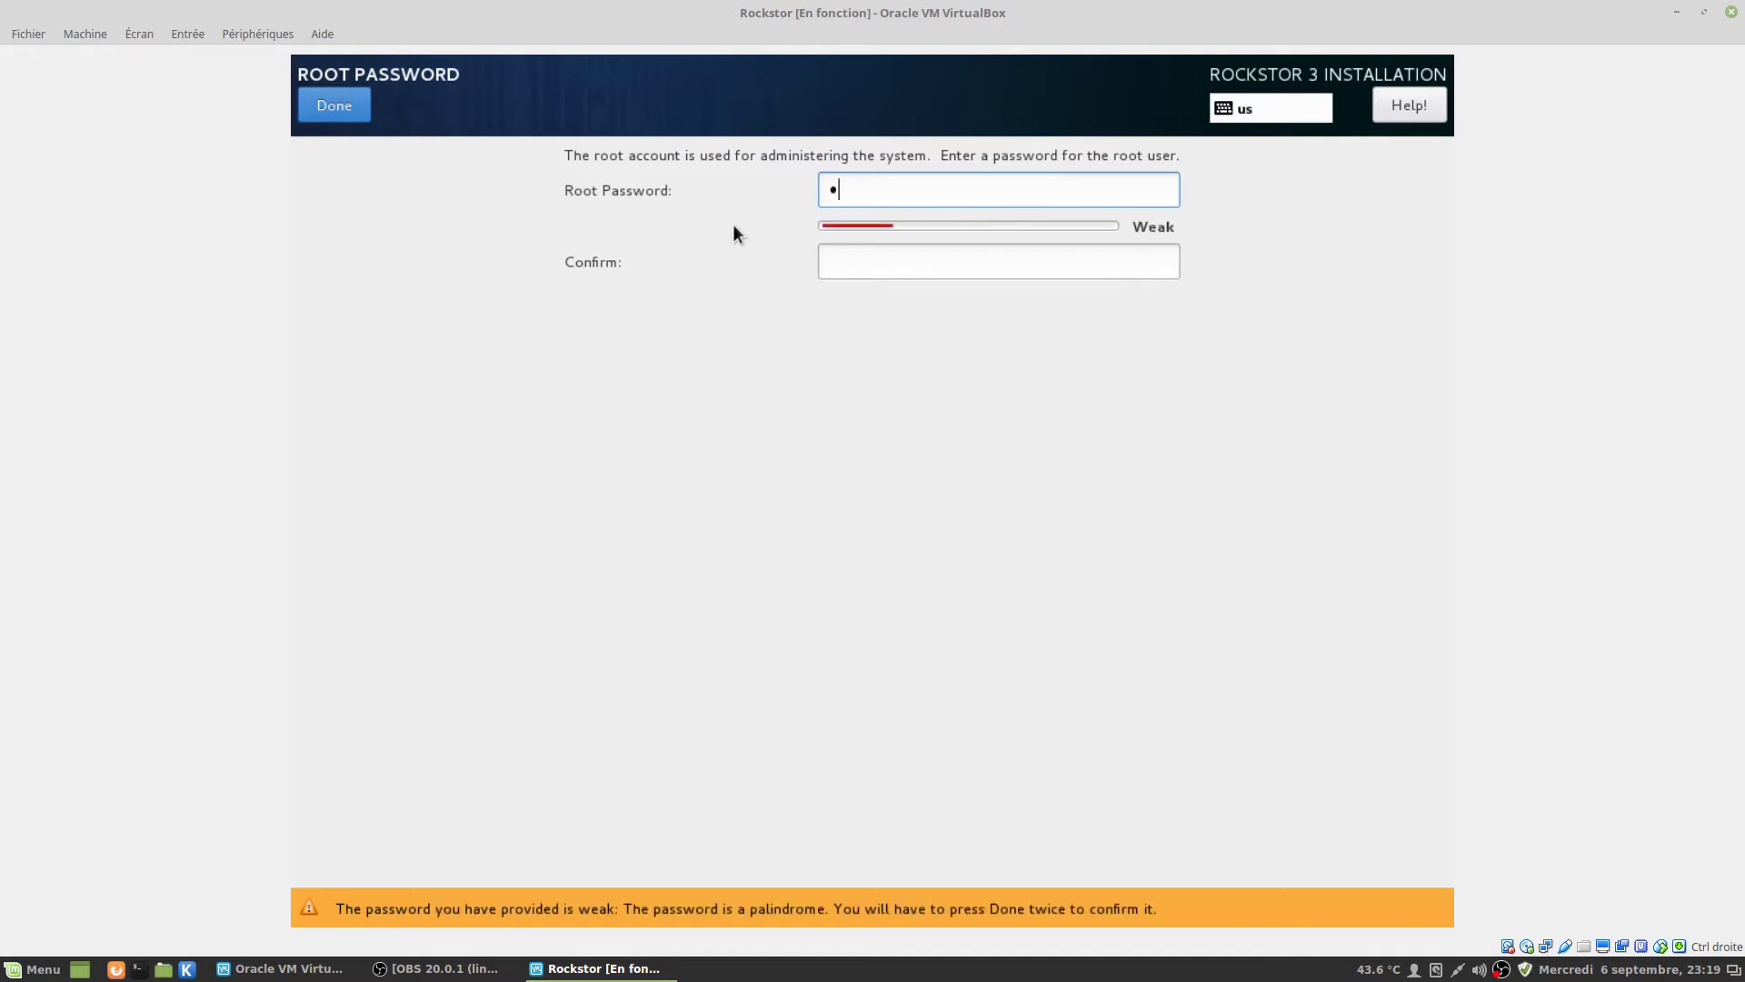
text(•••)
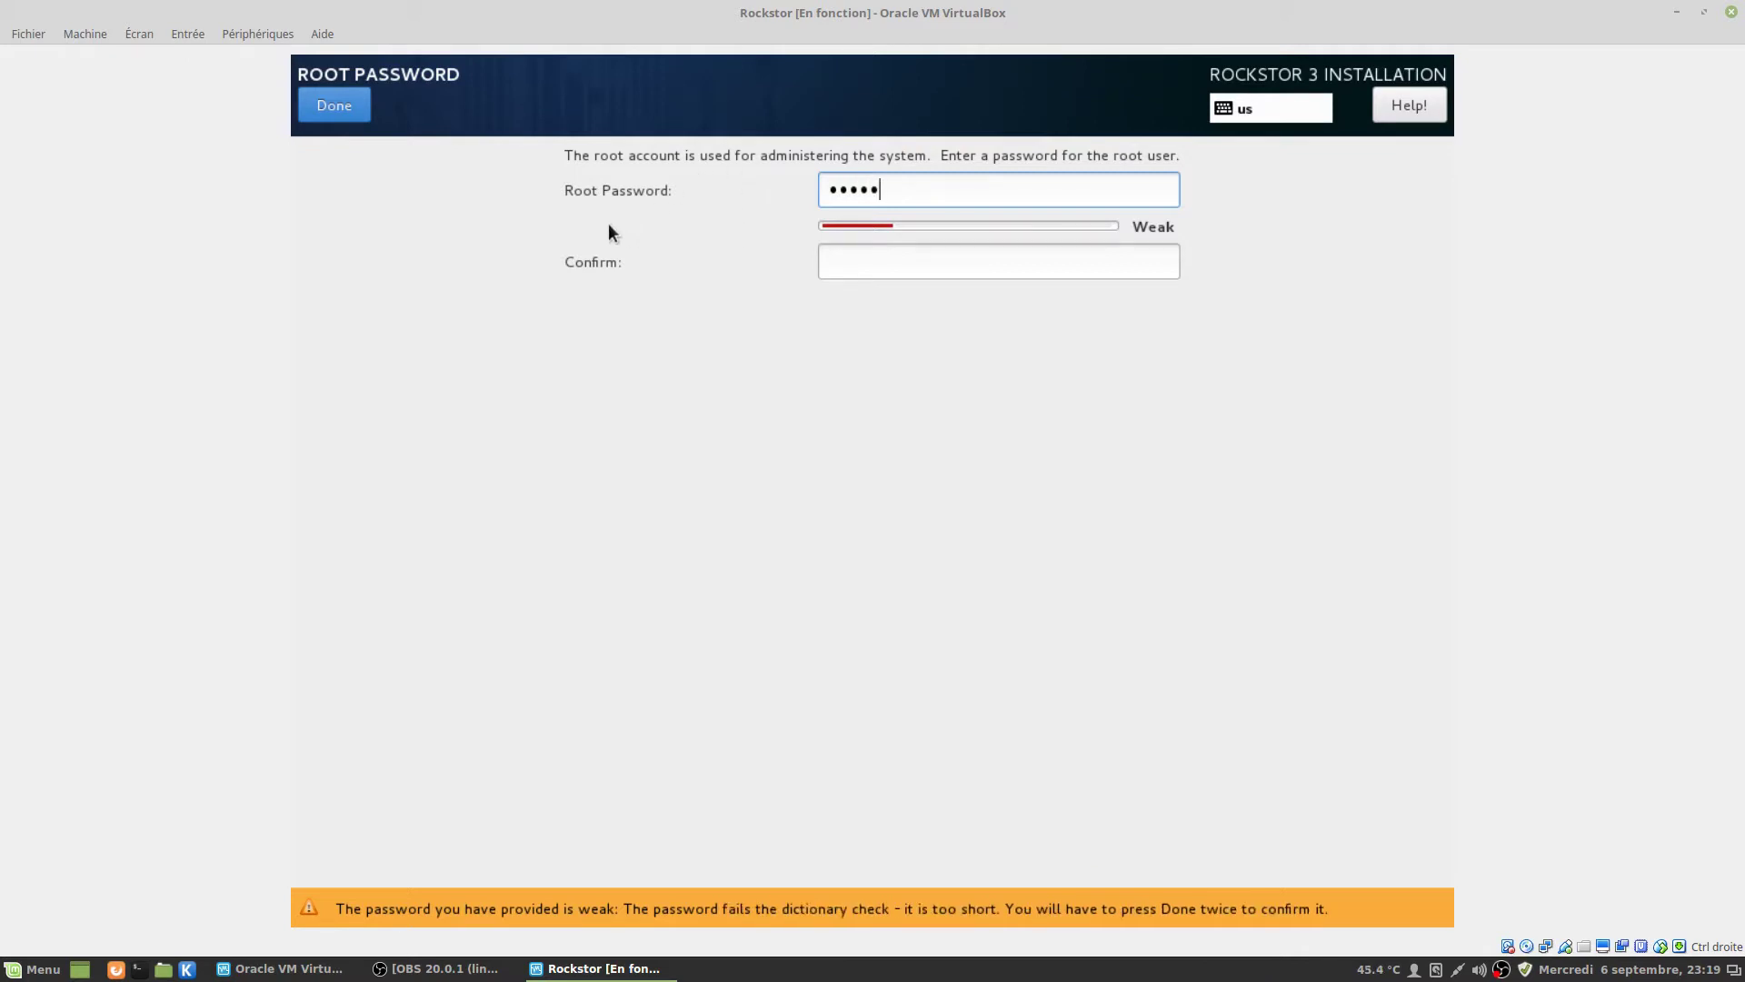
key(BackSpace)
key(BackSpace)
key(BackSpace)
key(BackSpace)
key(BackSpace)
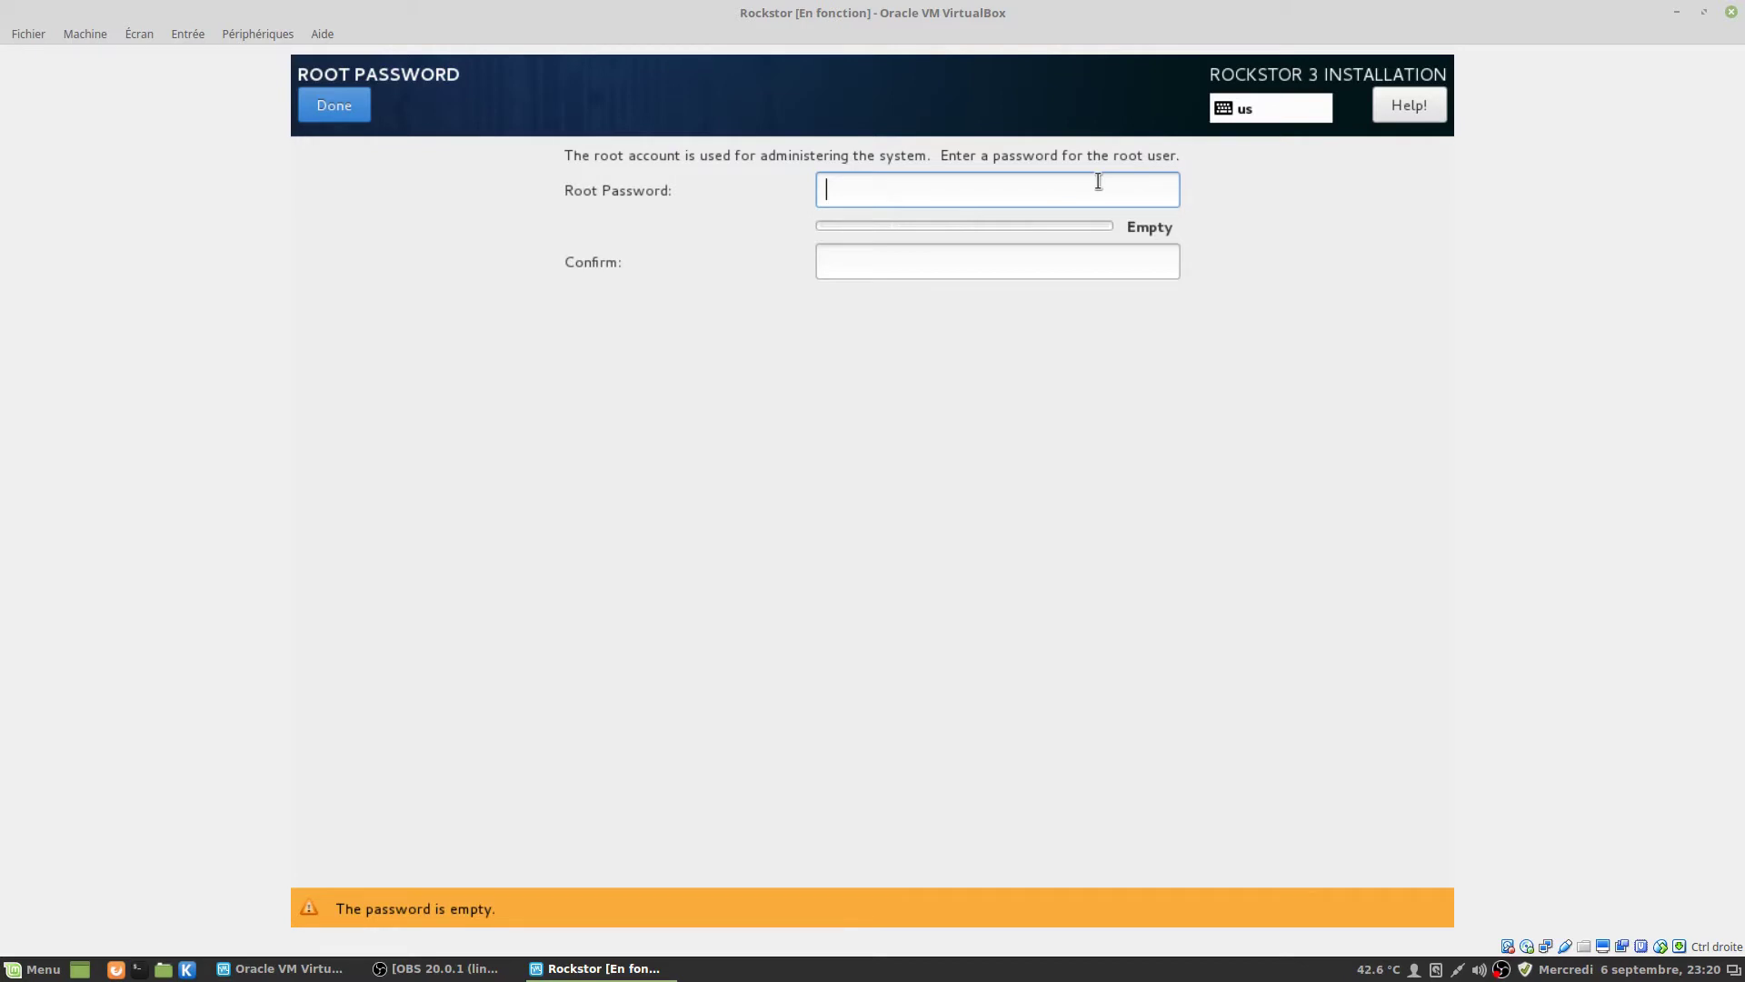
text(r)
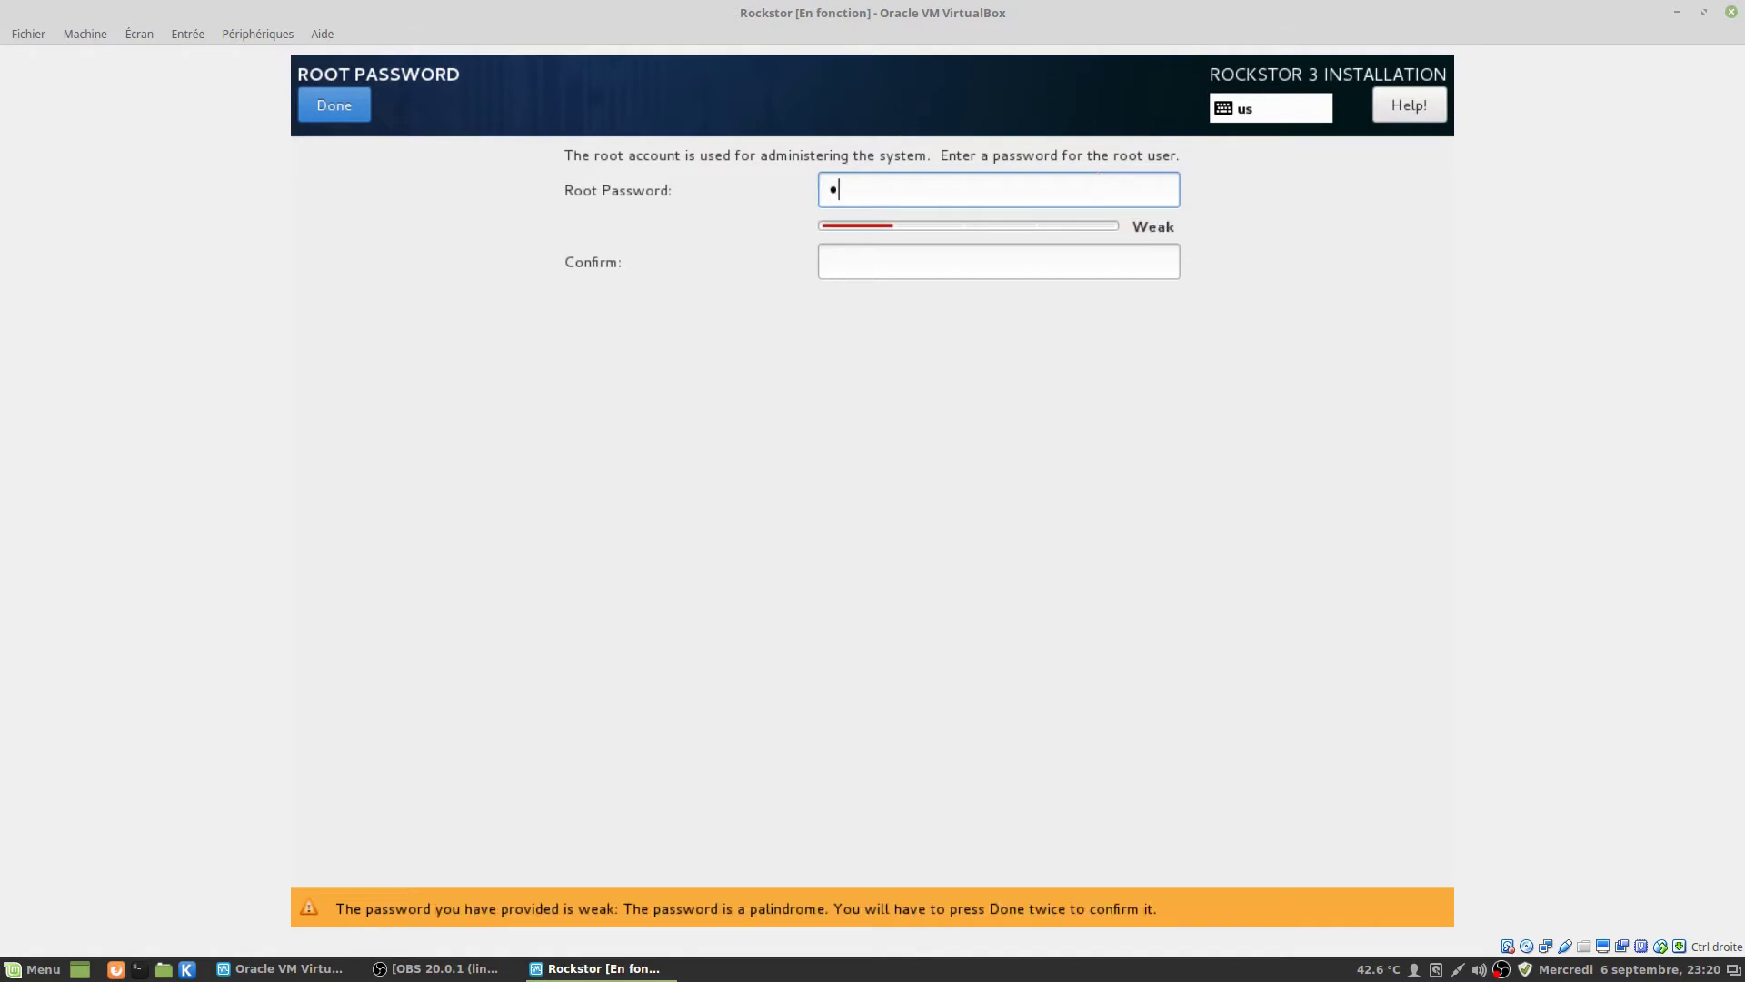
text(oot)
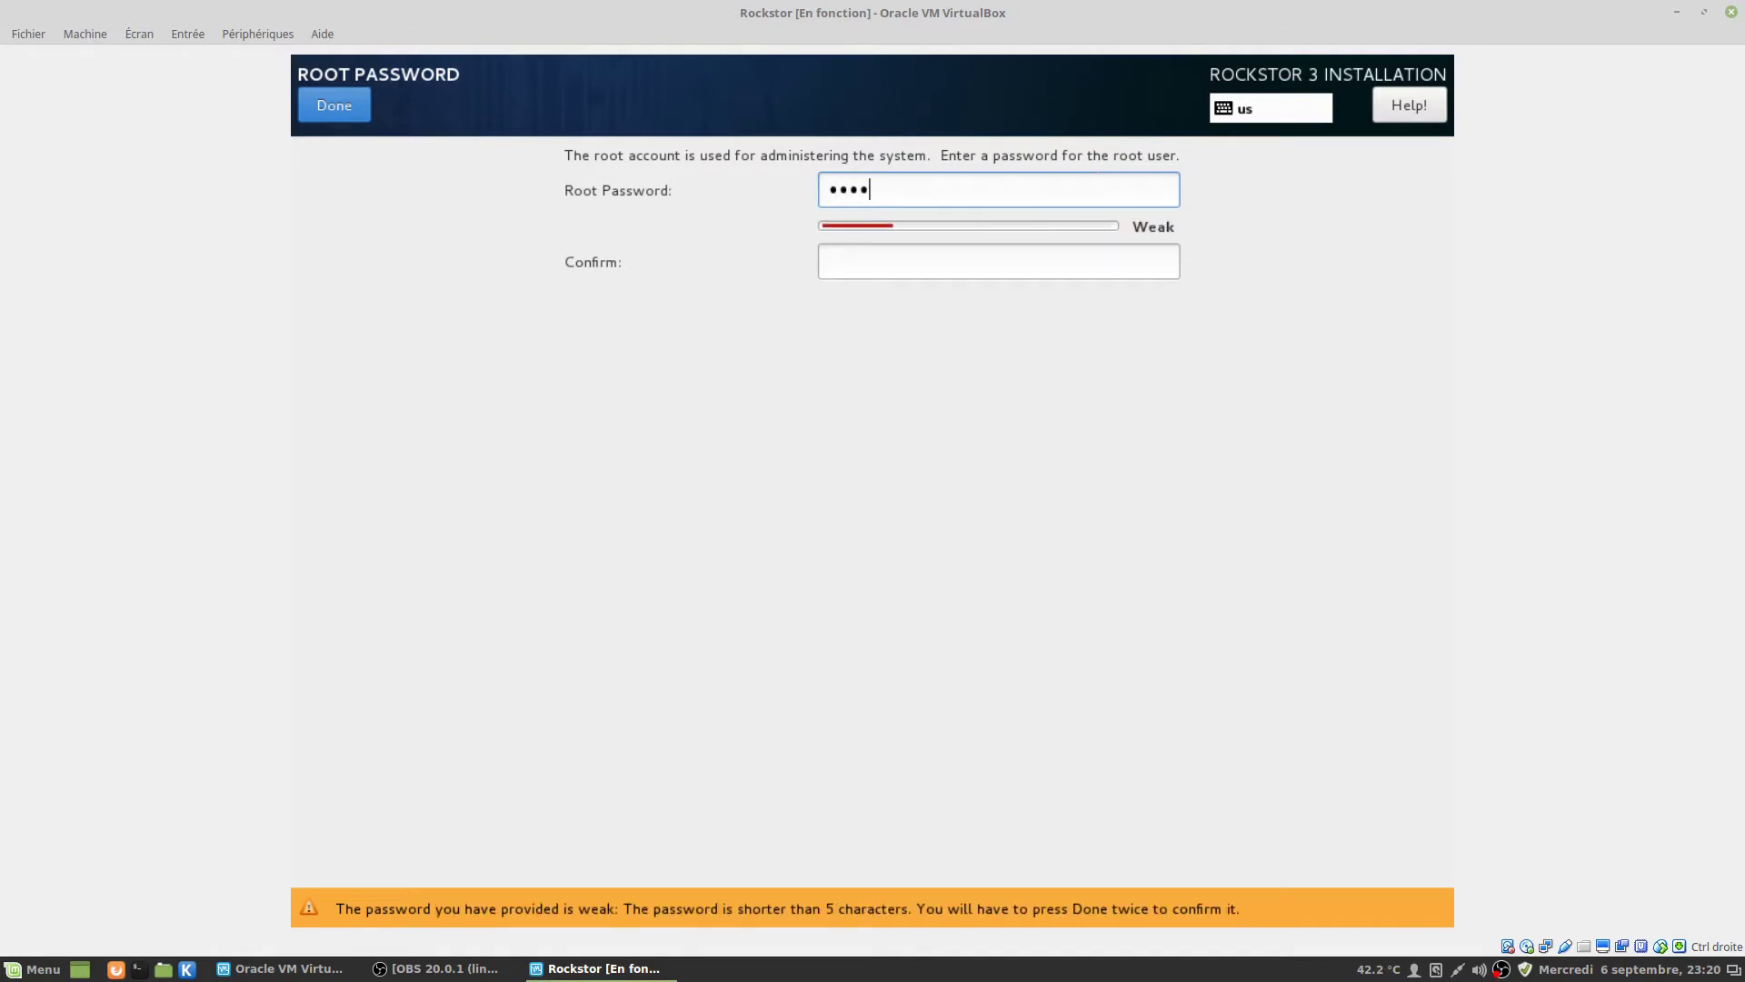
key(Tab)
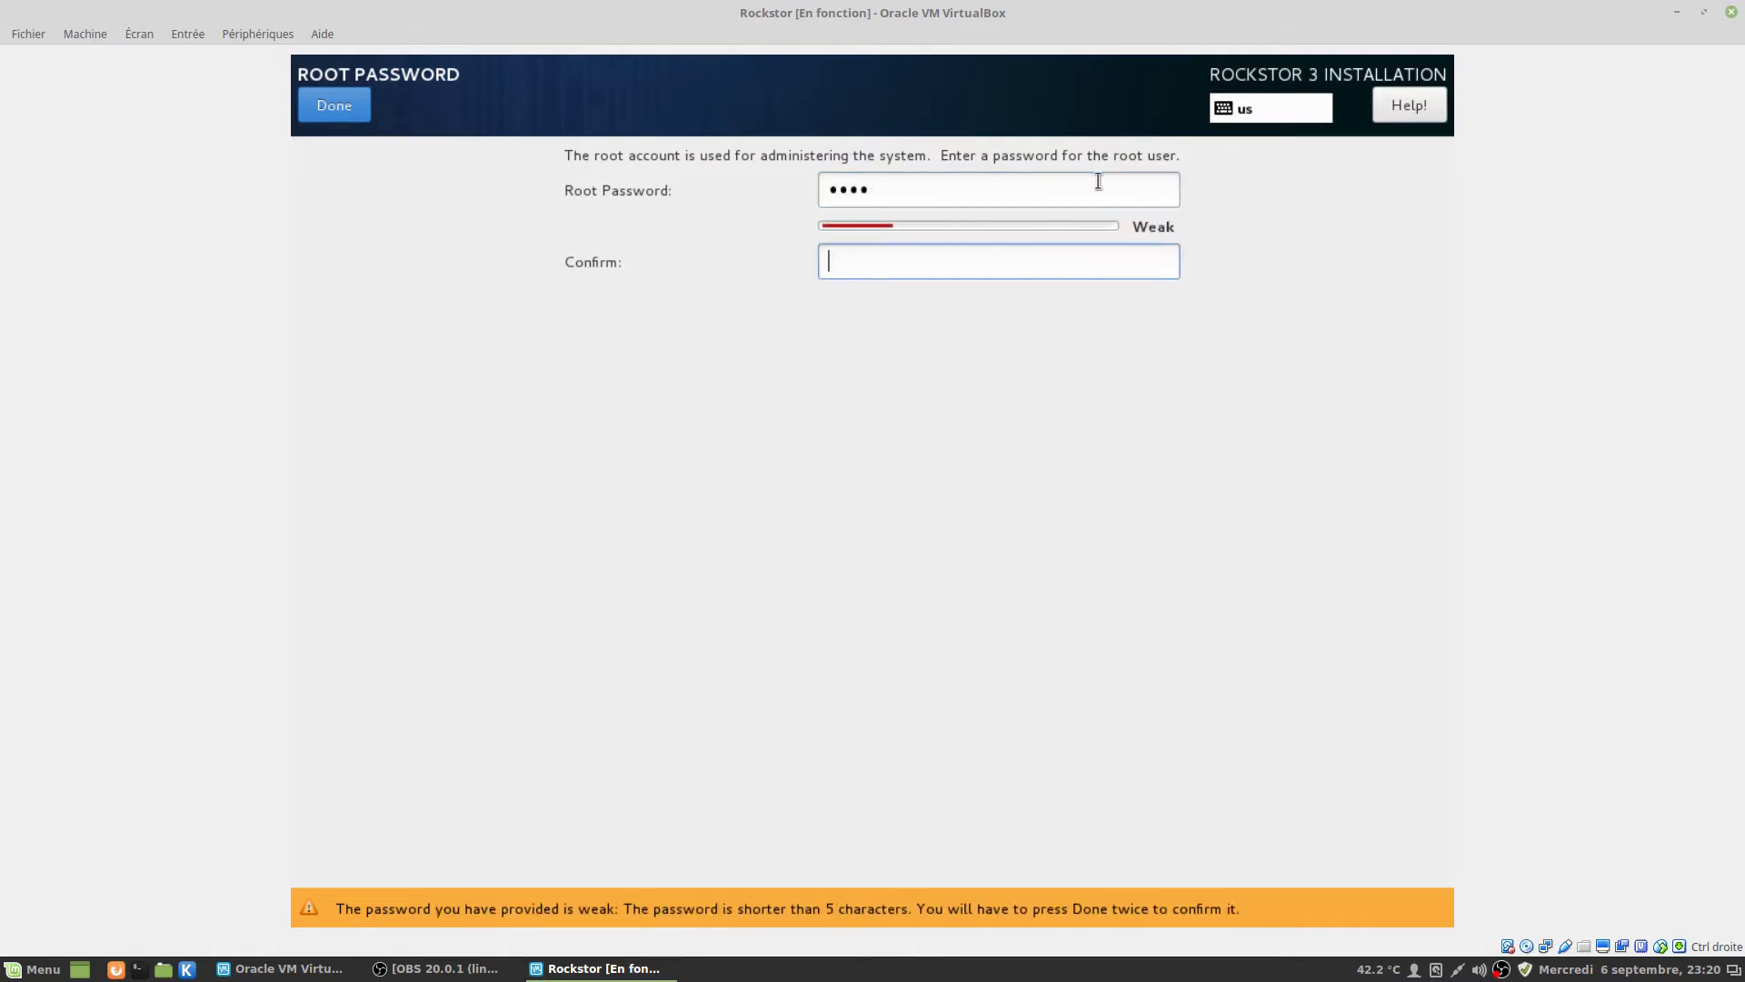
text(root)
click(337, 115)
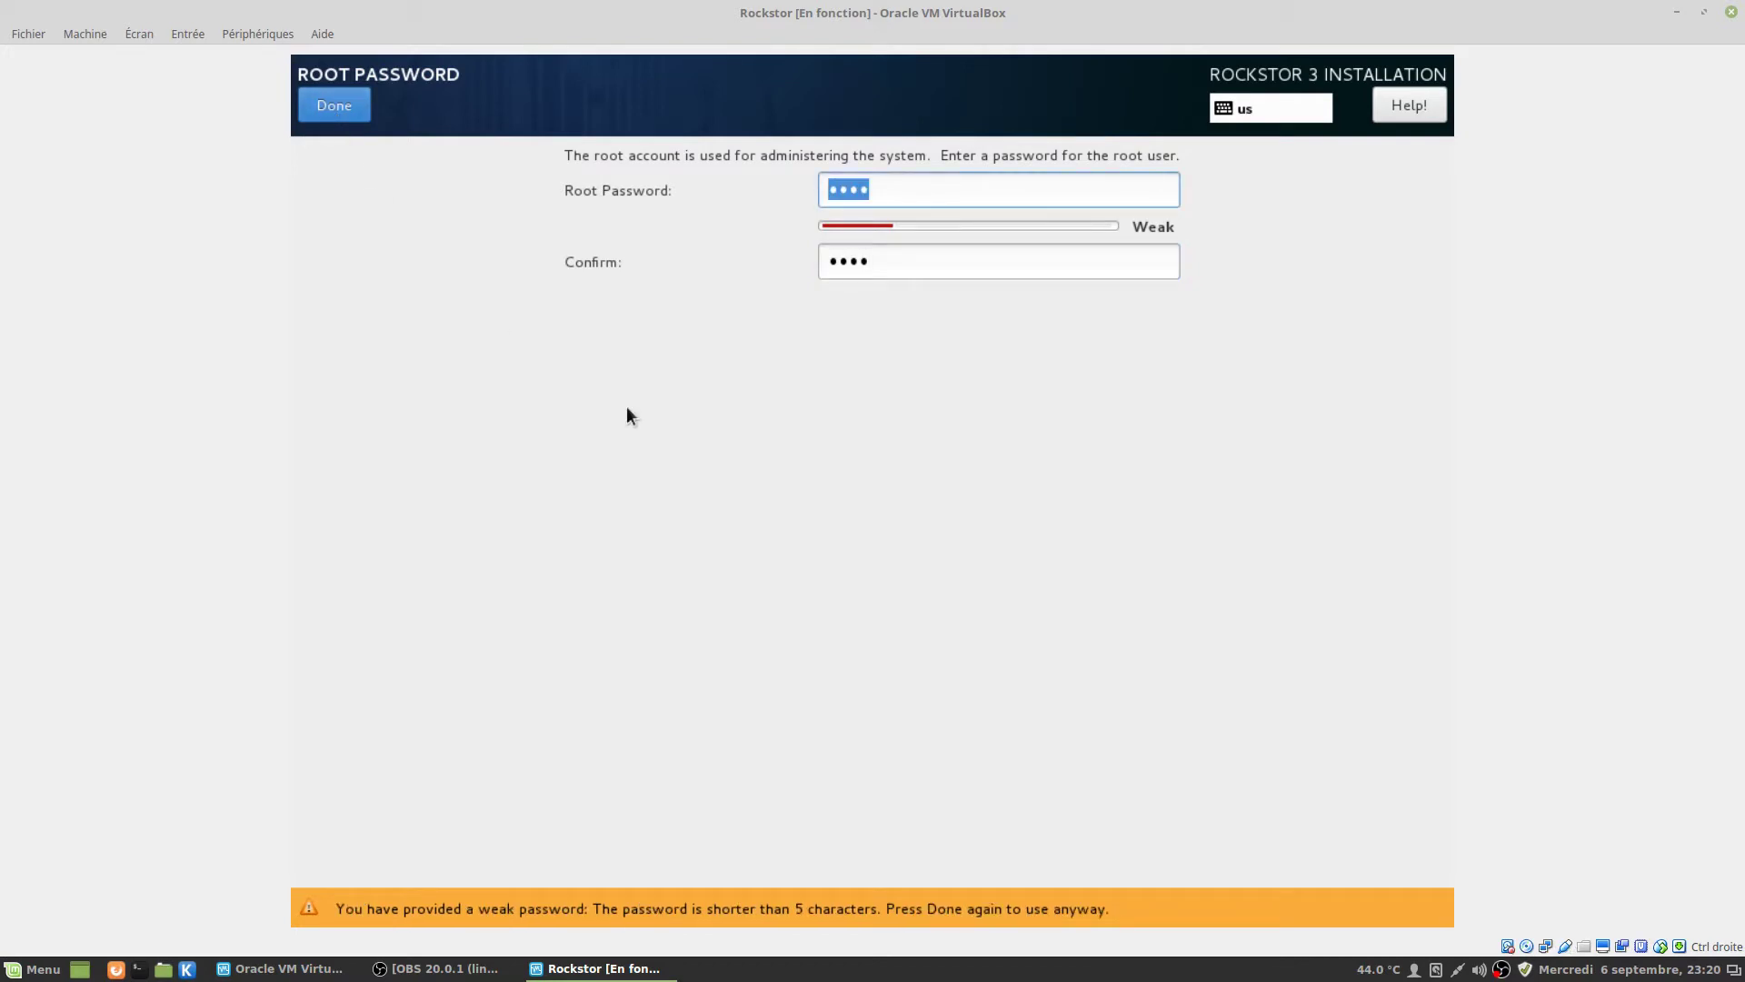
click(318, 107)
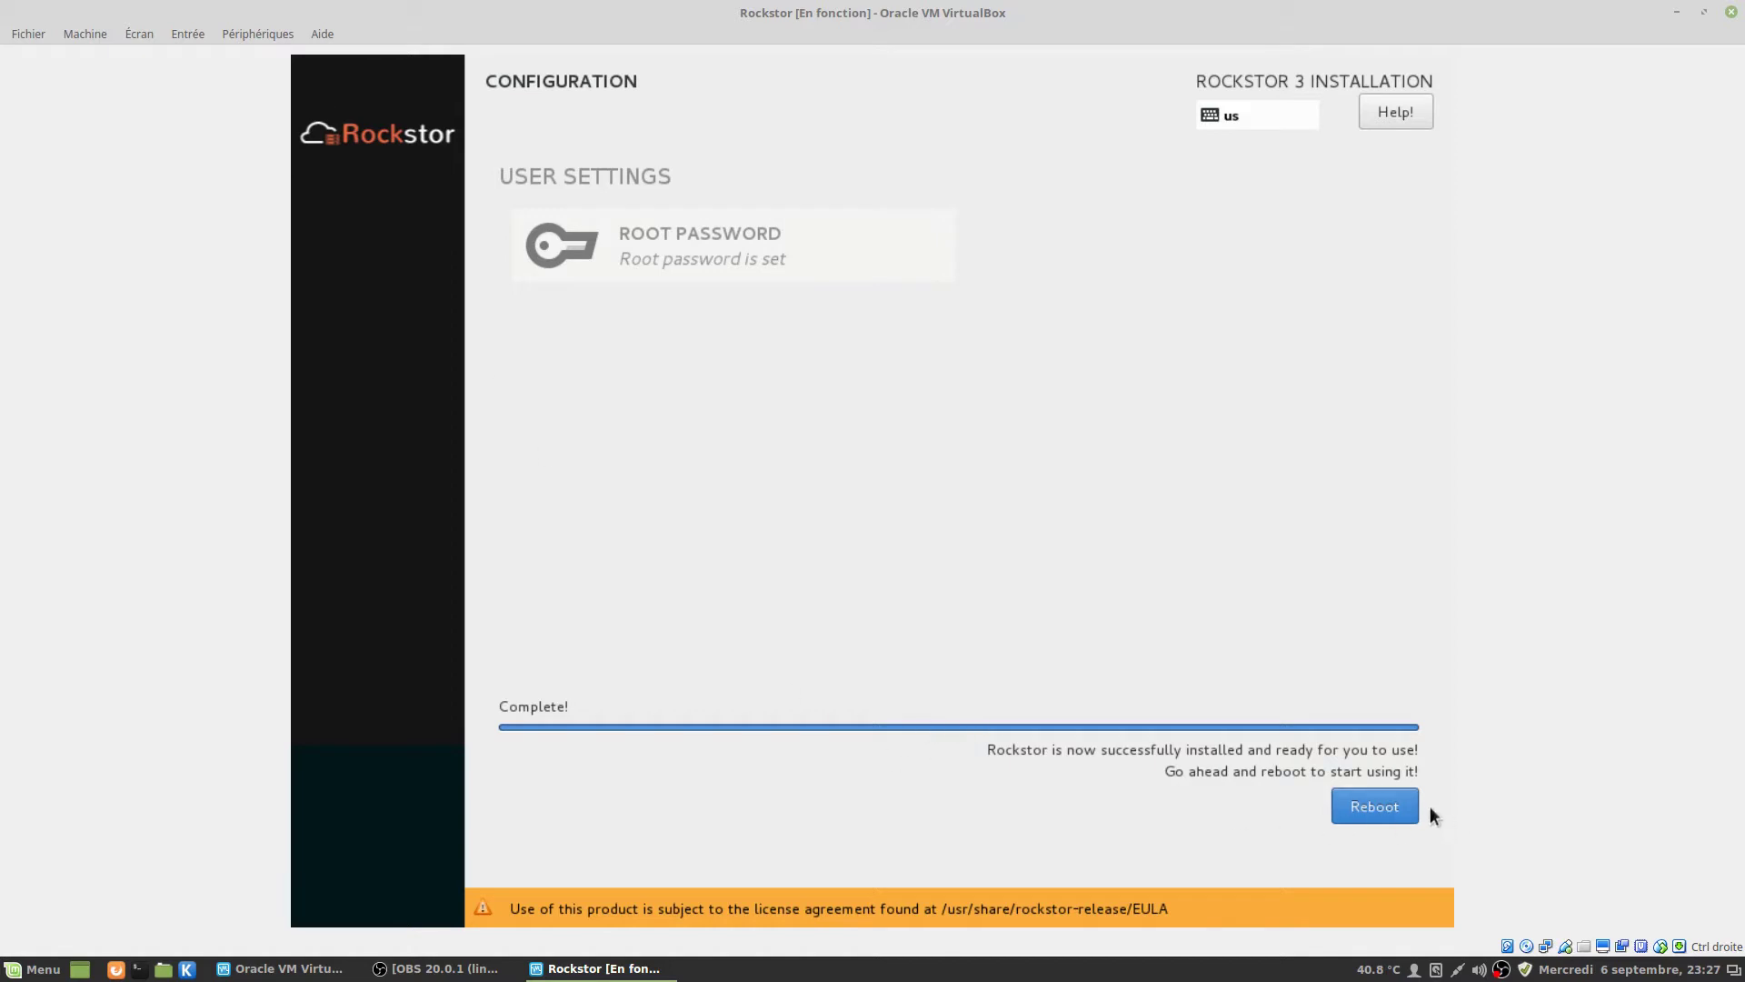
Reboot the virtual machine once the installer reports Complete.
click(1400, 803)
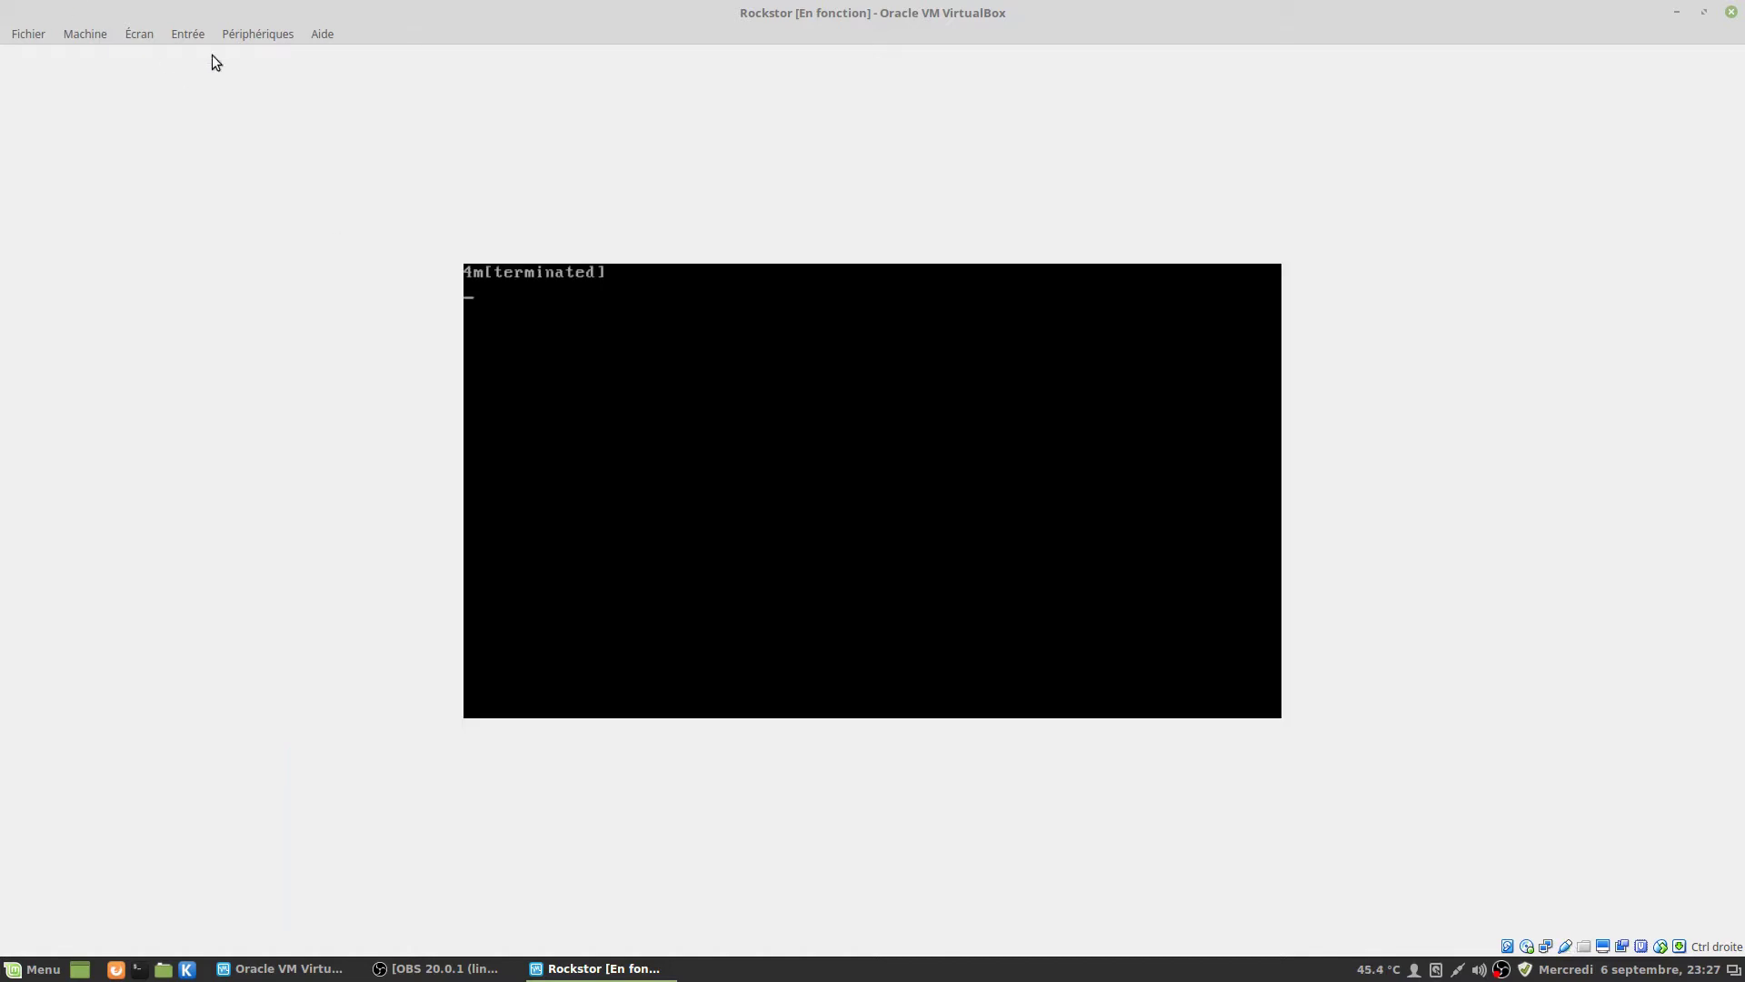
Uncheck Rockstor-3.9.1.iso under Périphériques > Lecteurs optiques and force-eject it.
click(271, 28)
mouse_move(375, 57)
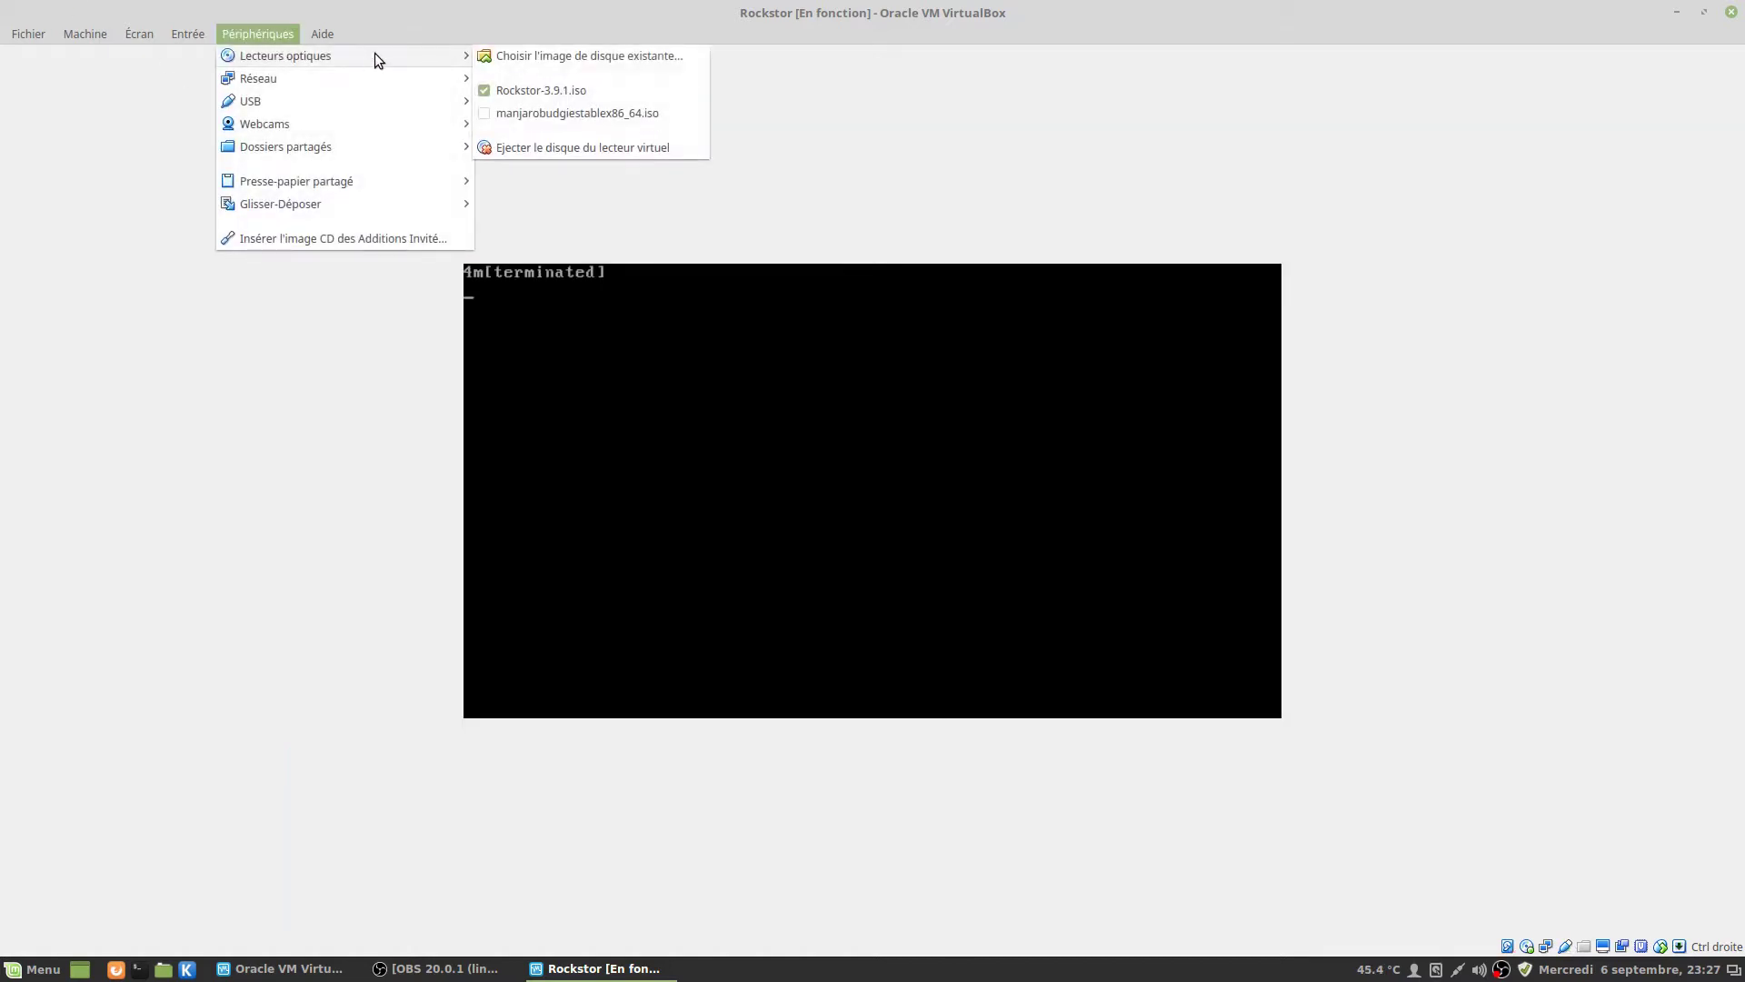
click(488, 88)
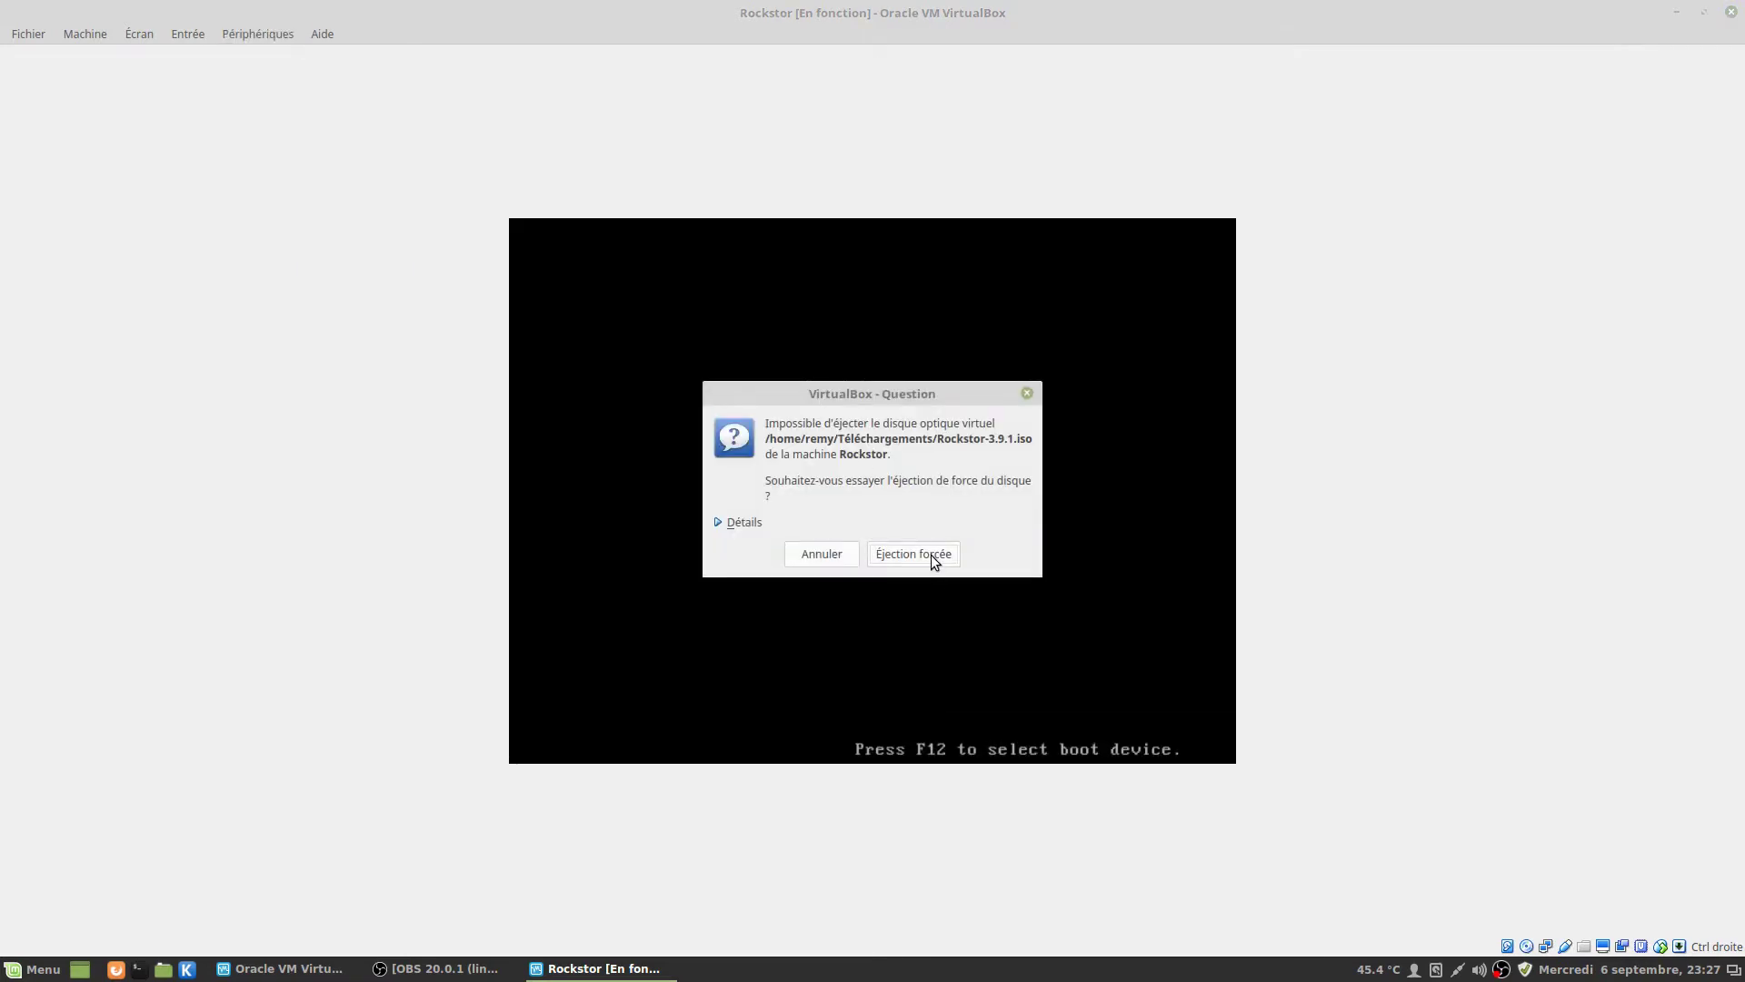
click(930, 554)
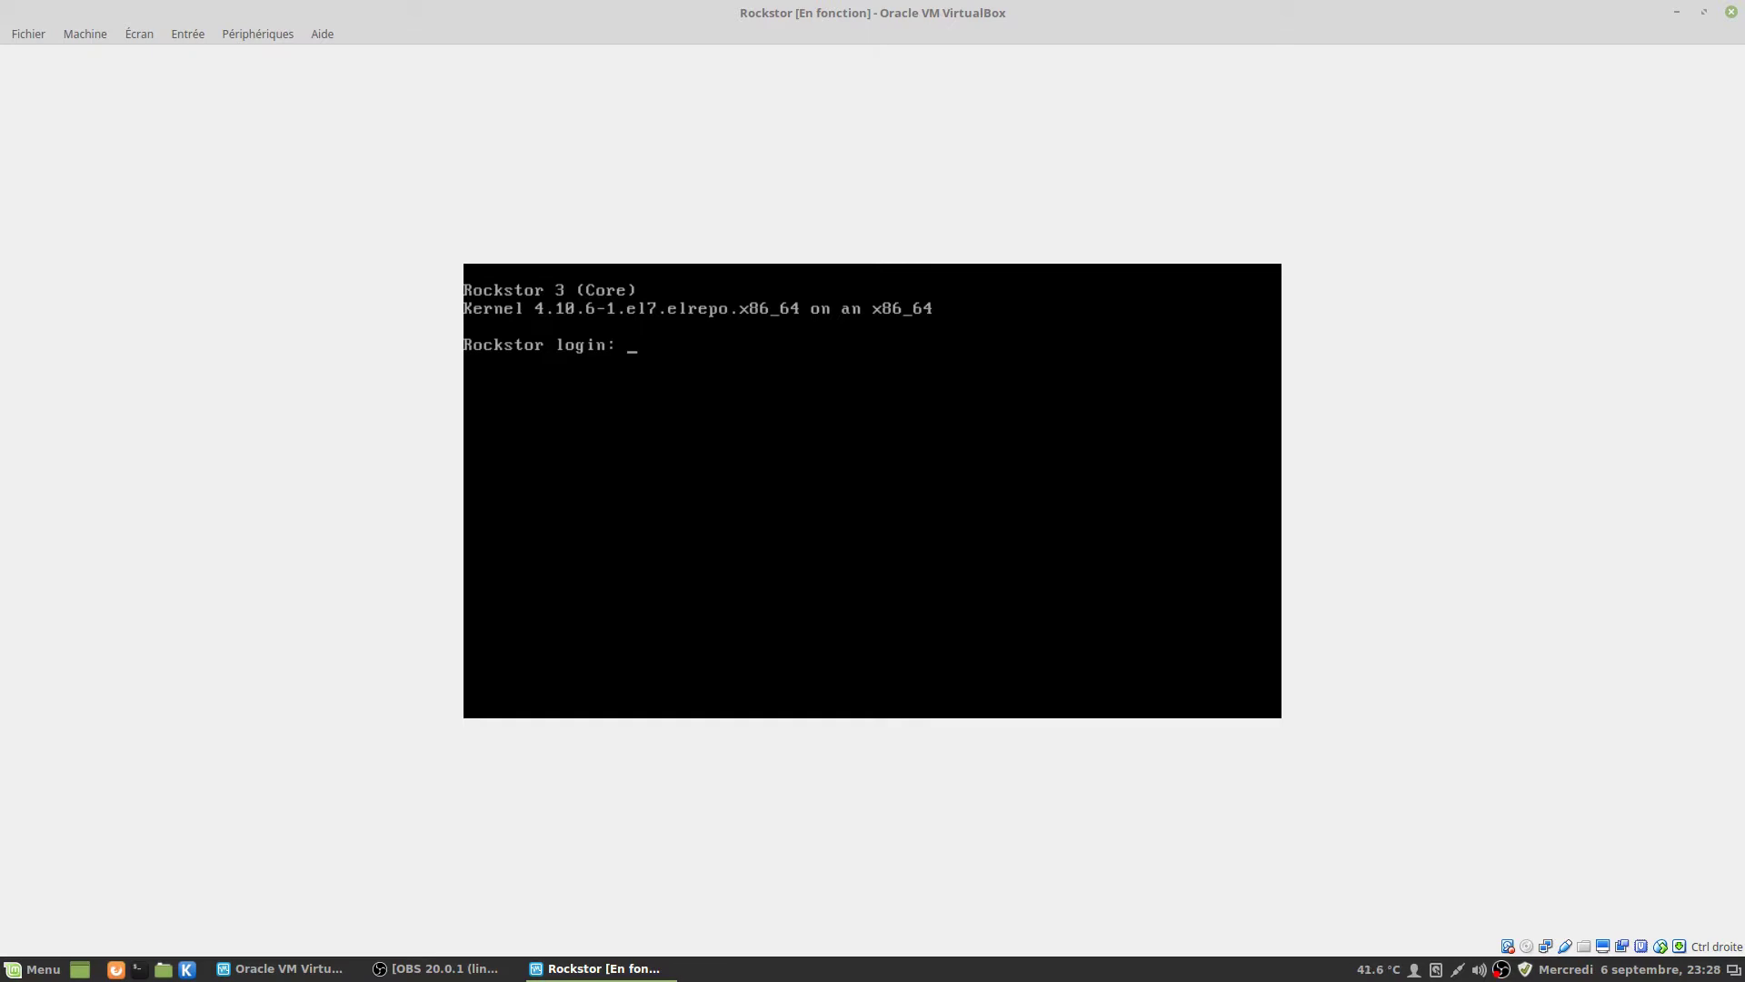
Log in to the console as root and load the French keymap with 'loadkeys fr'.
text(root)
key(Return)
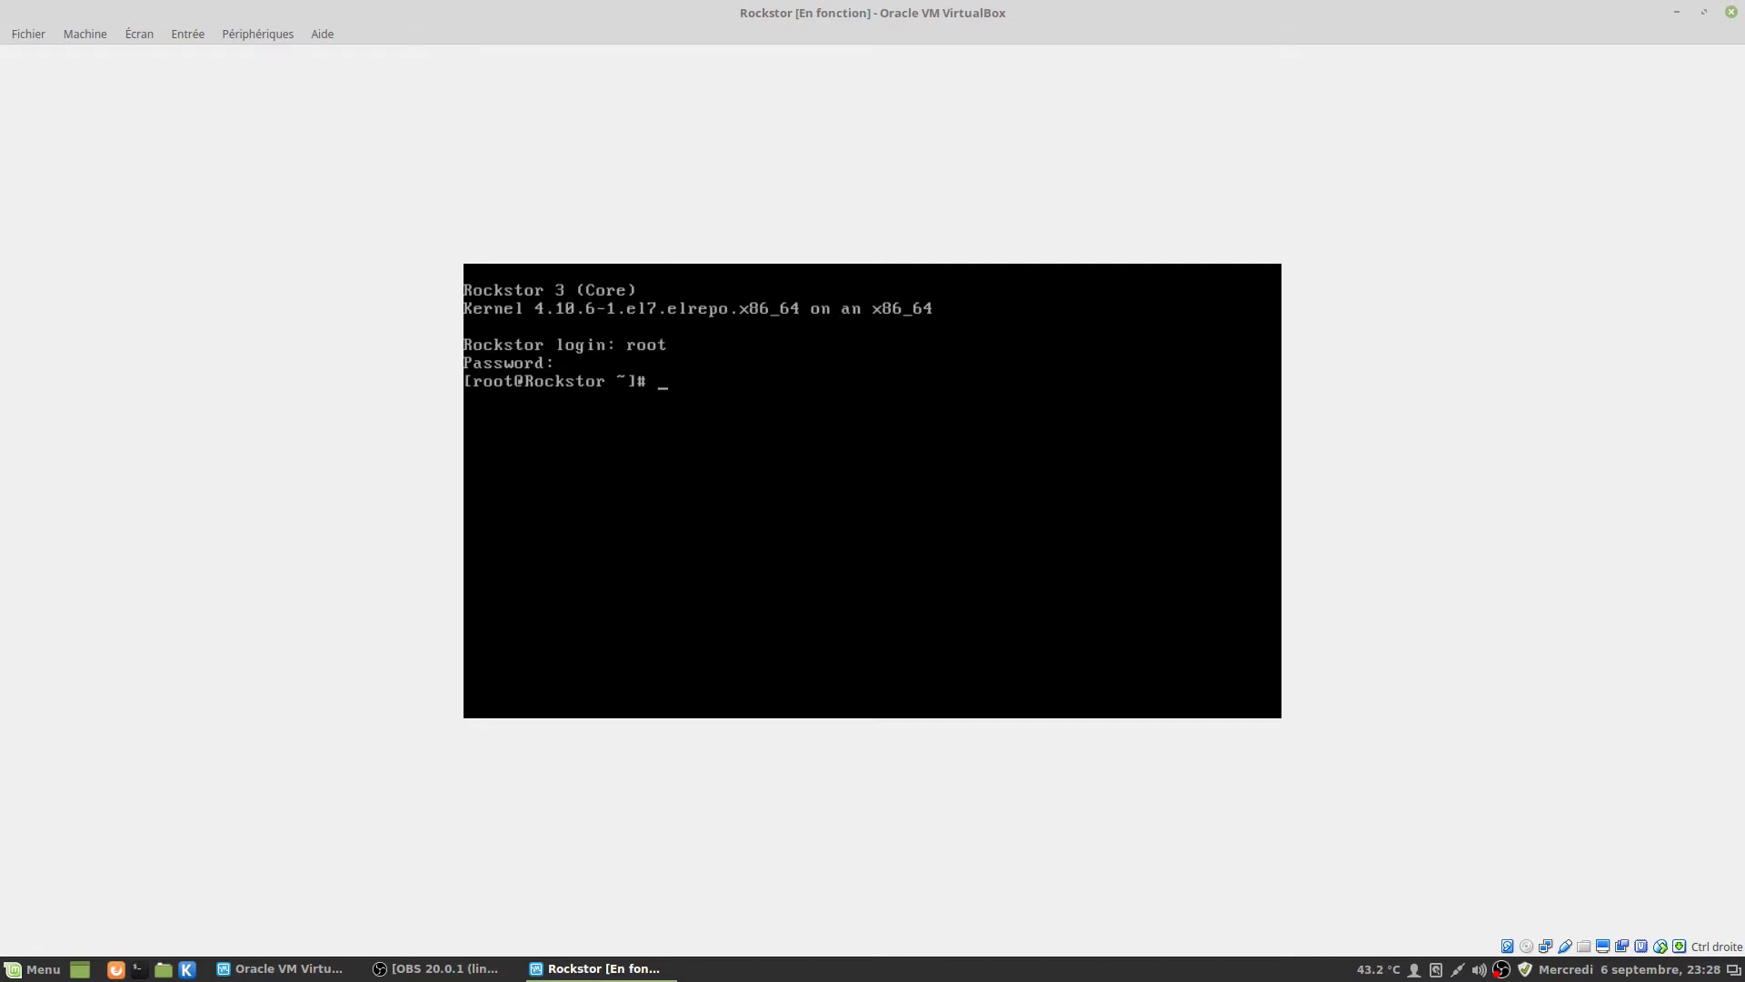
text(loadkeys fr)
key(Return)
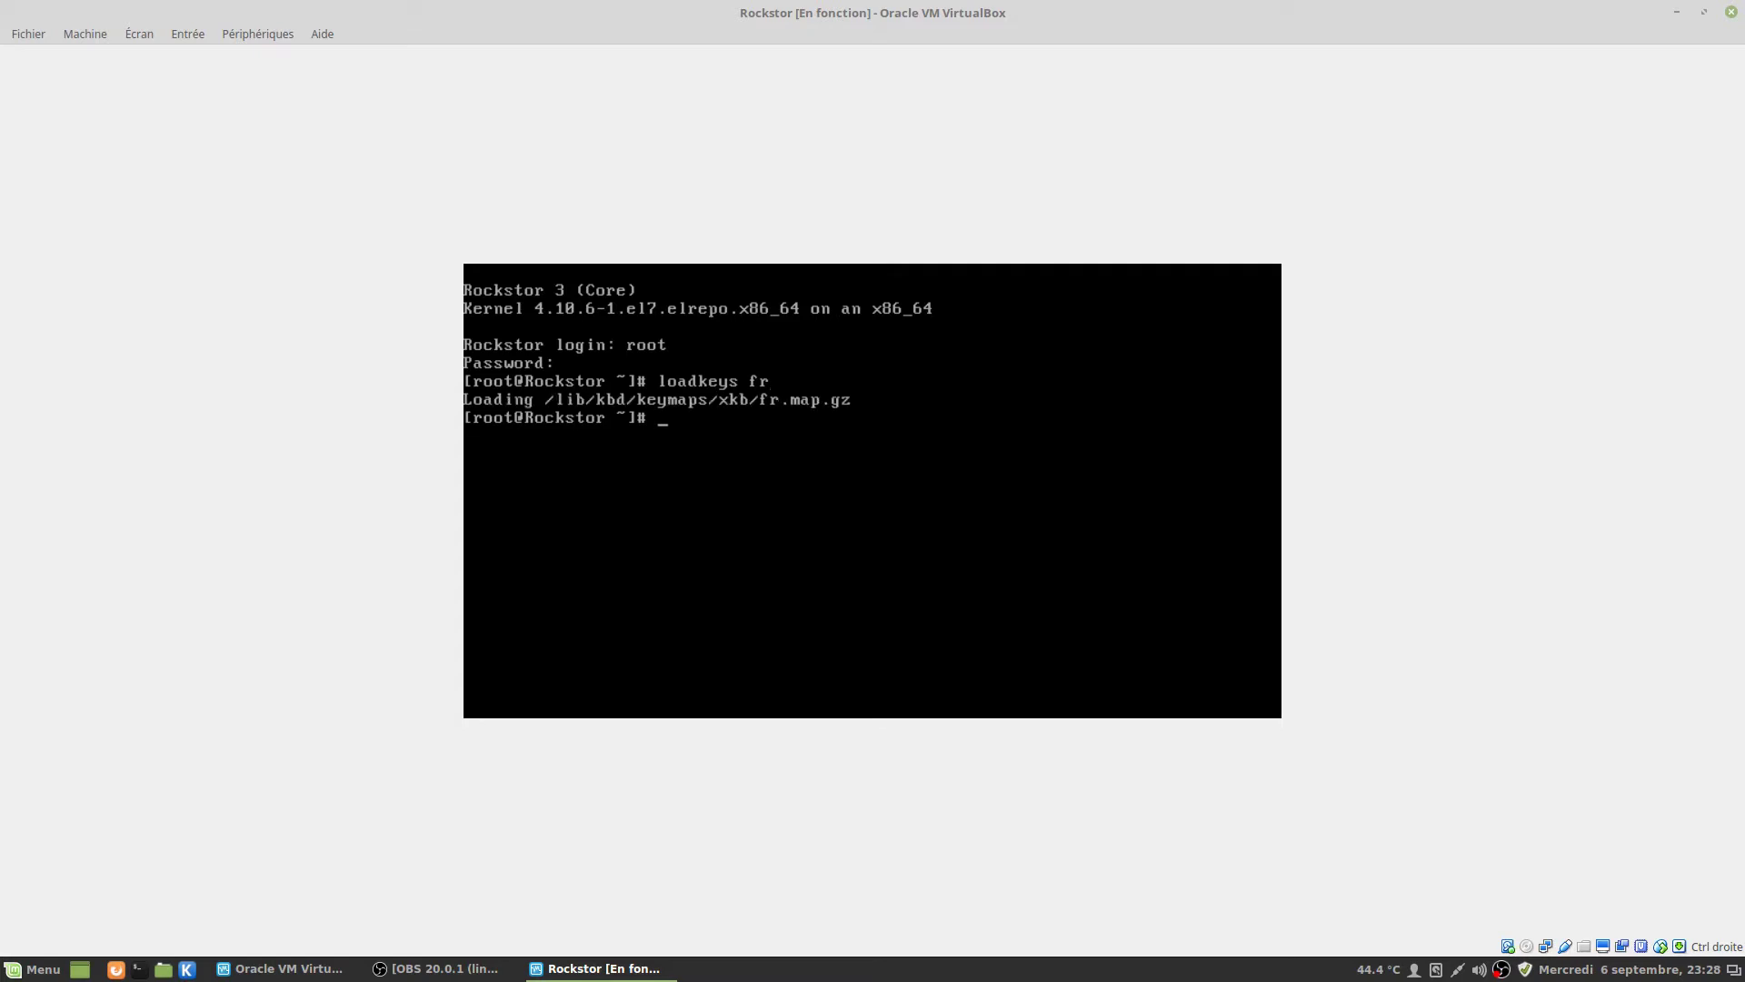
Clear the keyboard test characters and change into the /etc directory.
text(cd /etc)
key(Return)
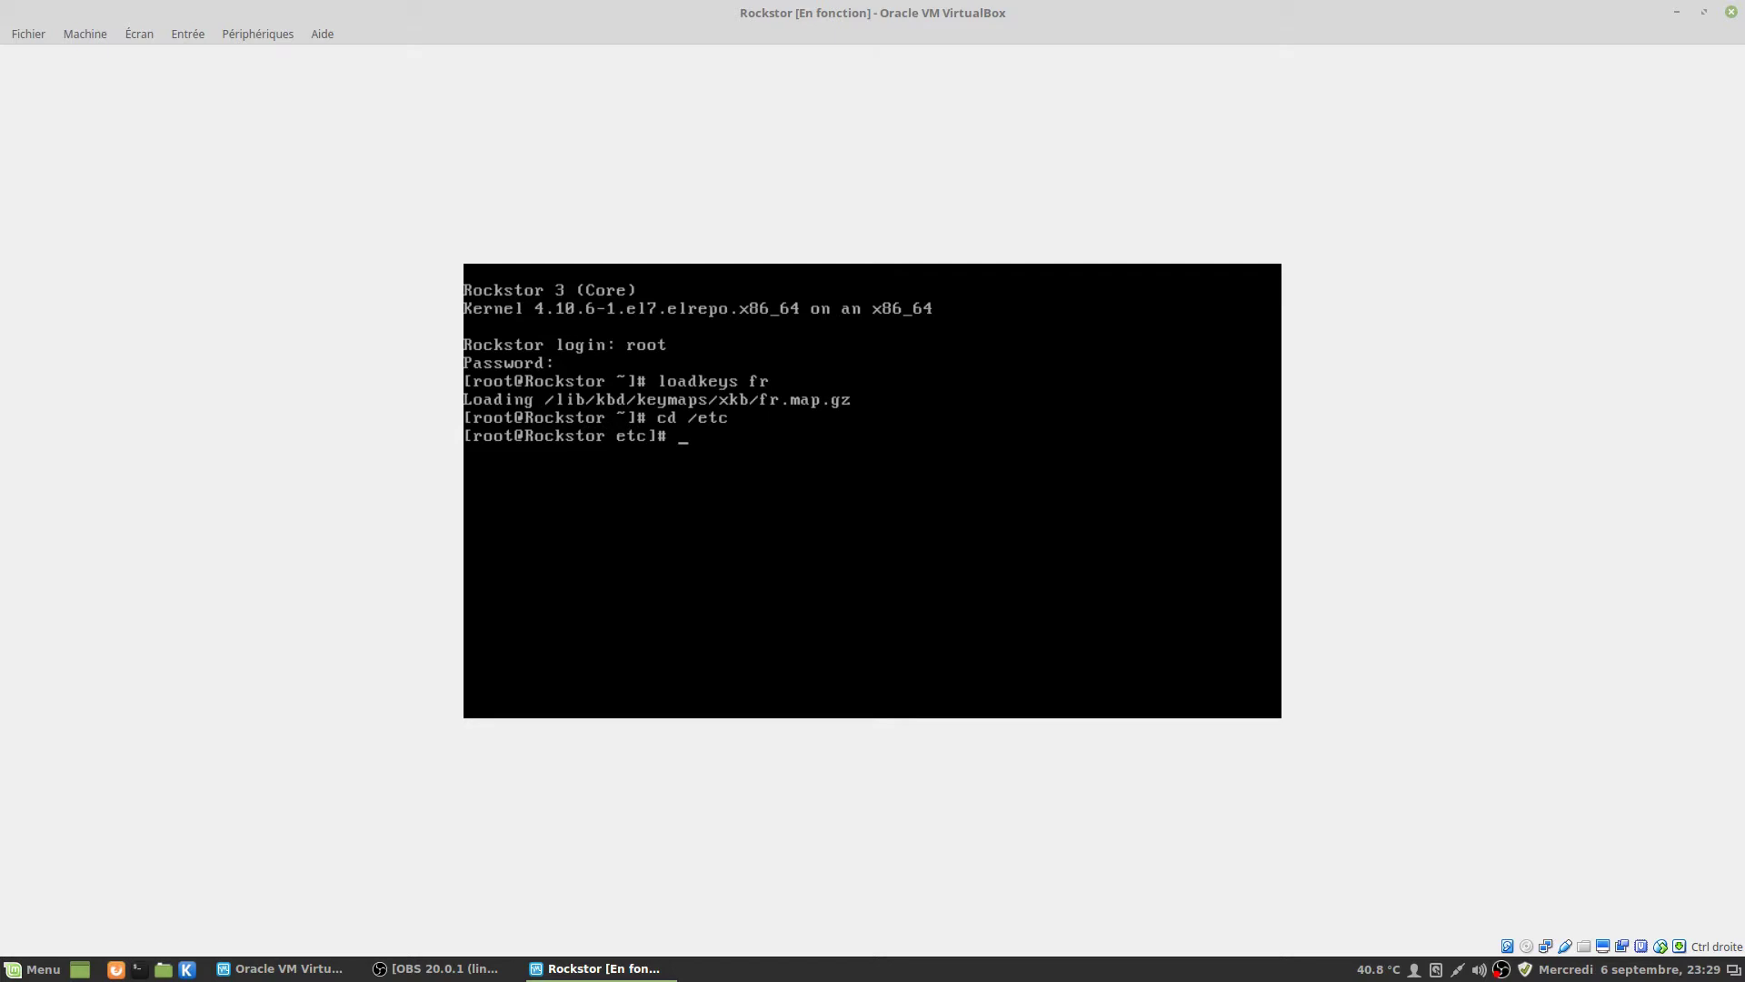
Read the localectl manual page down to its set-keymap section.
text(man localectl)
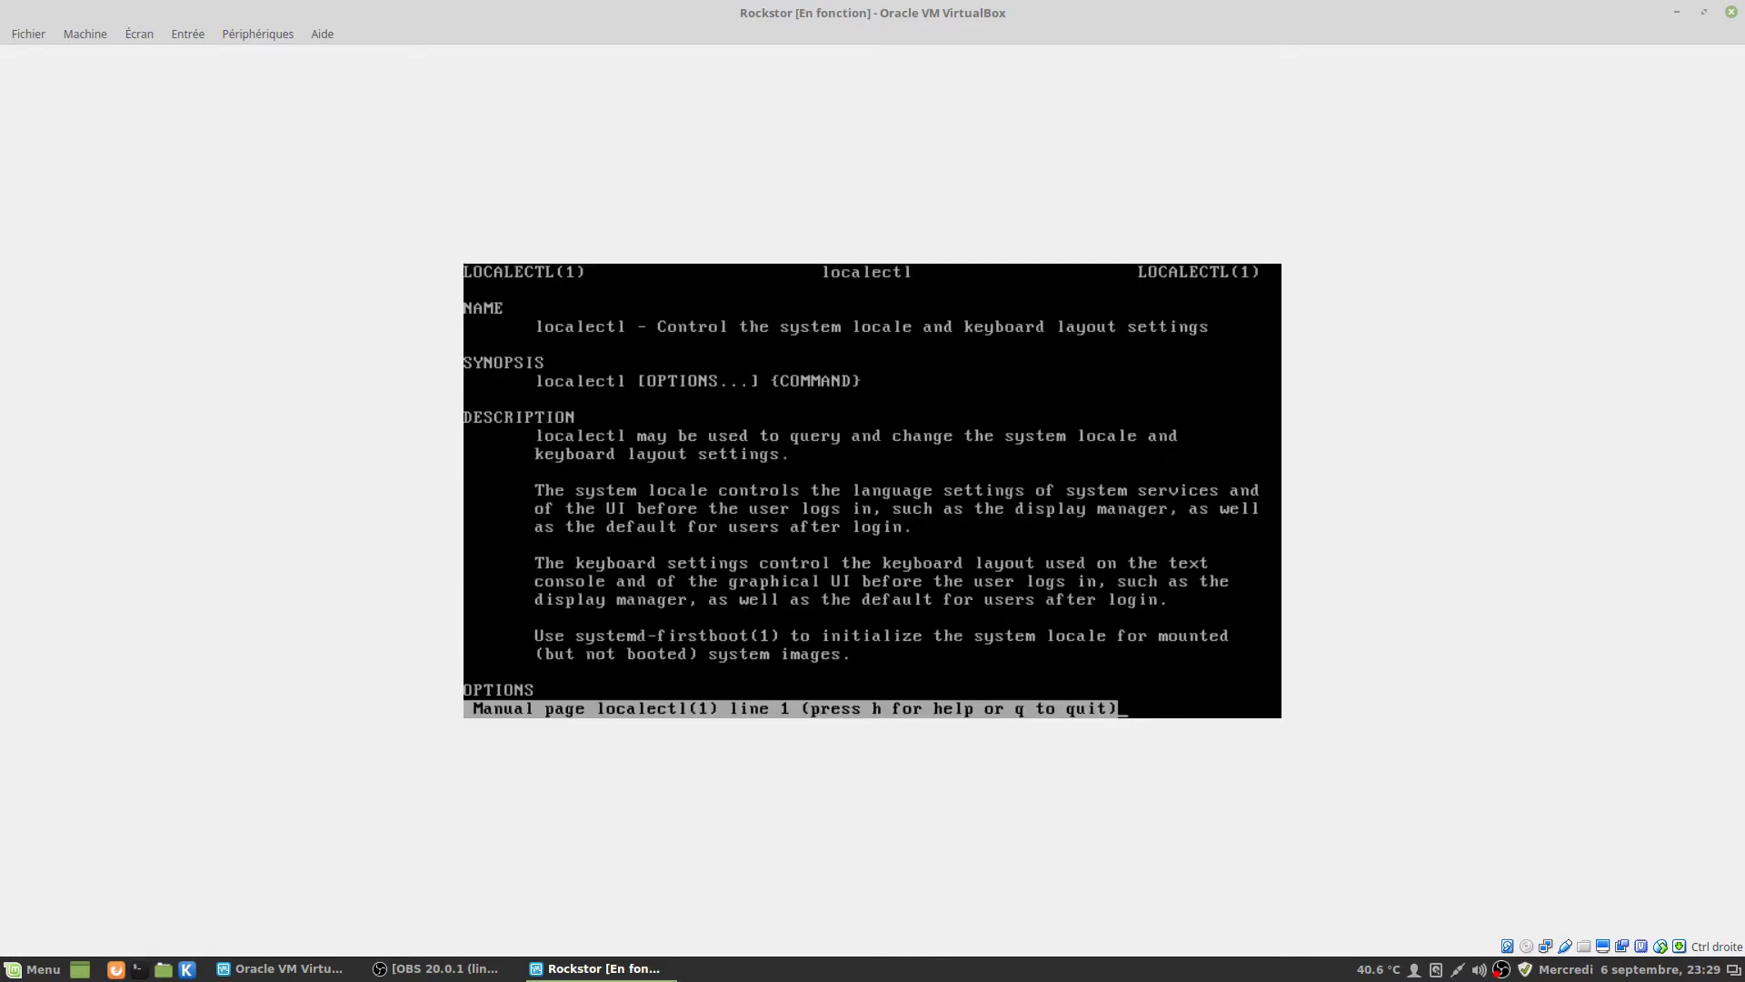
key(Down)
key(Down)
key(Down)
key(Down)
key(Down)
key(Down)
key(Down)
key(Down)
key(Down)
key(Down)
key(Down)
key(Down)
key(Down)
key(Down)
key(Down)
key(Down)
key(Down)
key(Down)
key(Down)
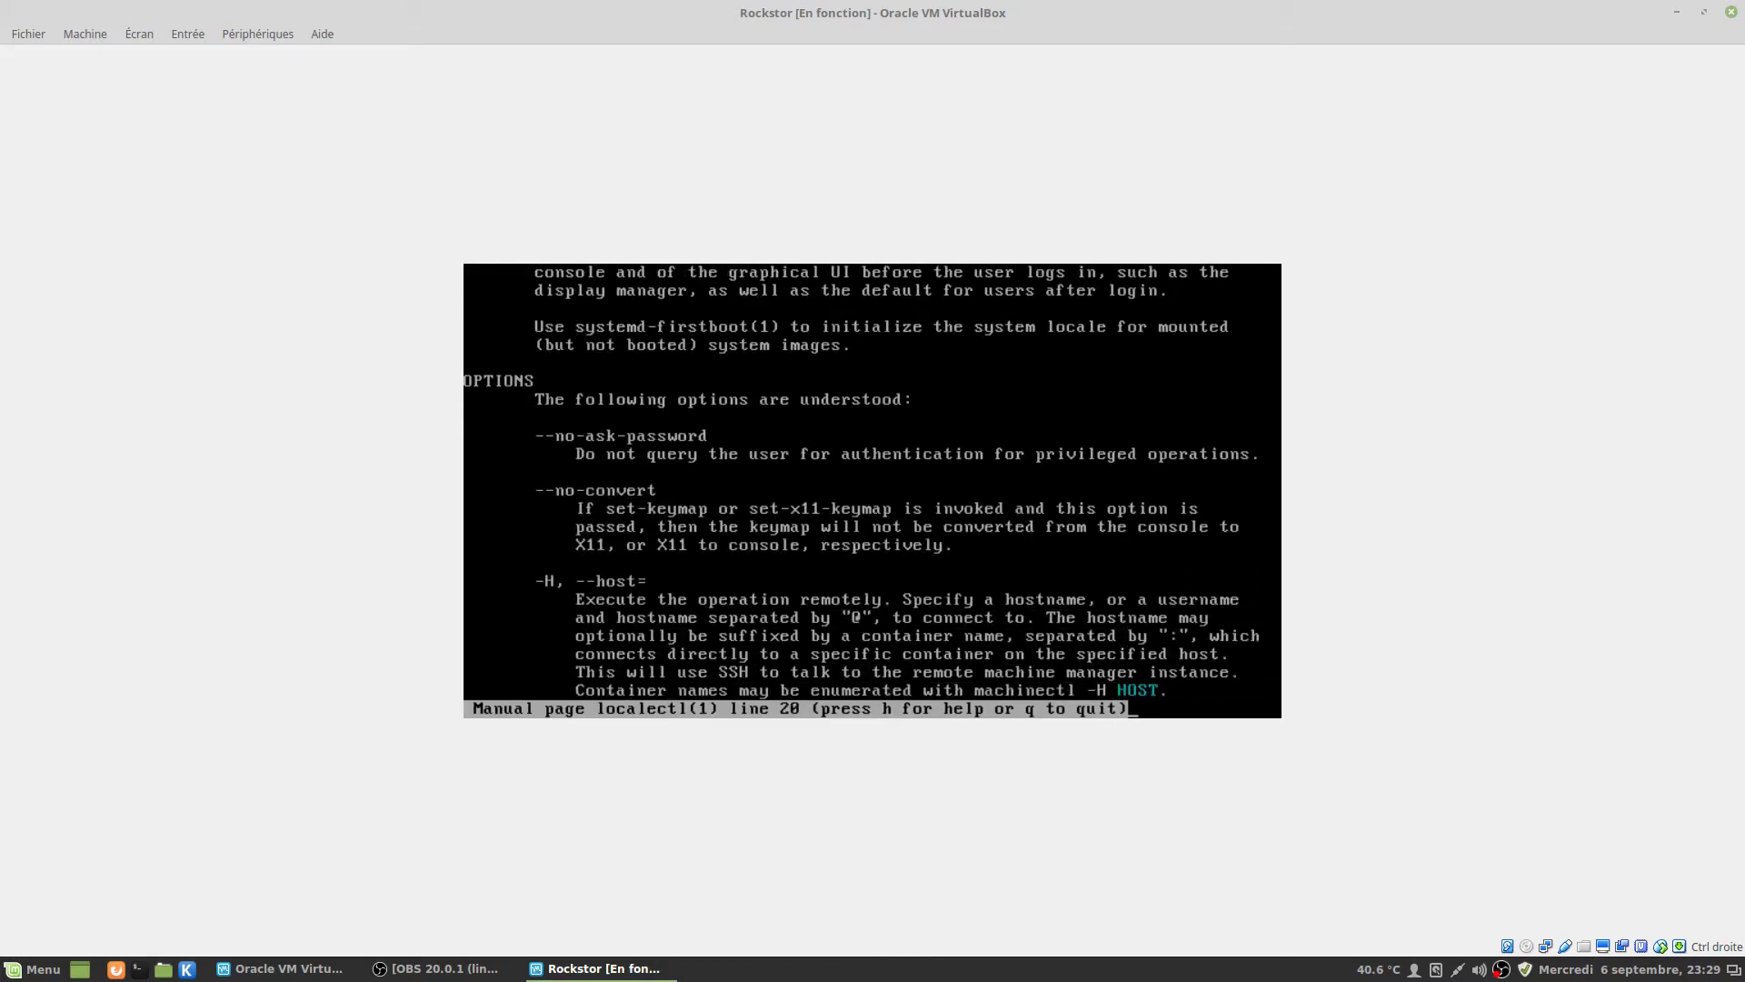
key(Down)
key(Down)
key(Down)
key(Down)
key(Down)
key(Down)
key(Down)
key(Down)
key(Down)
key(Down)
key(Down)
key(Down)
key(Down)
key(Down)
key(Down)
key(Down)
key(Down)
key(Down)
key(Down)
key(Down)
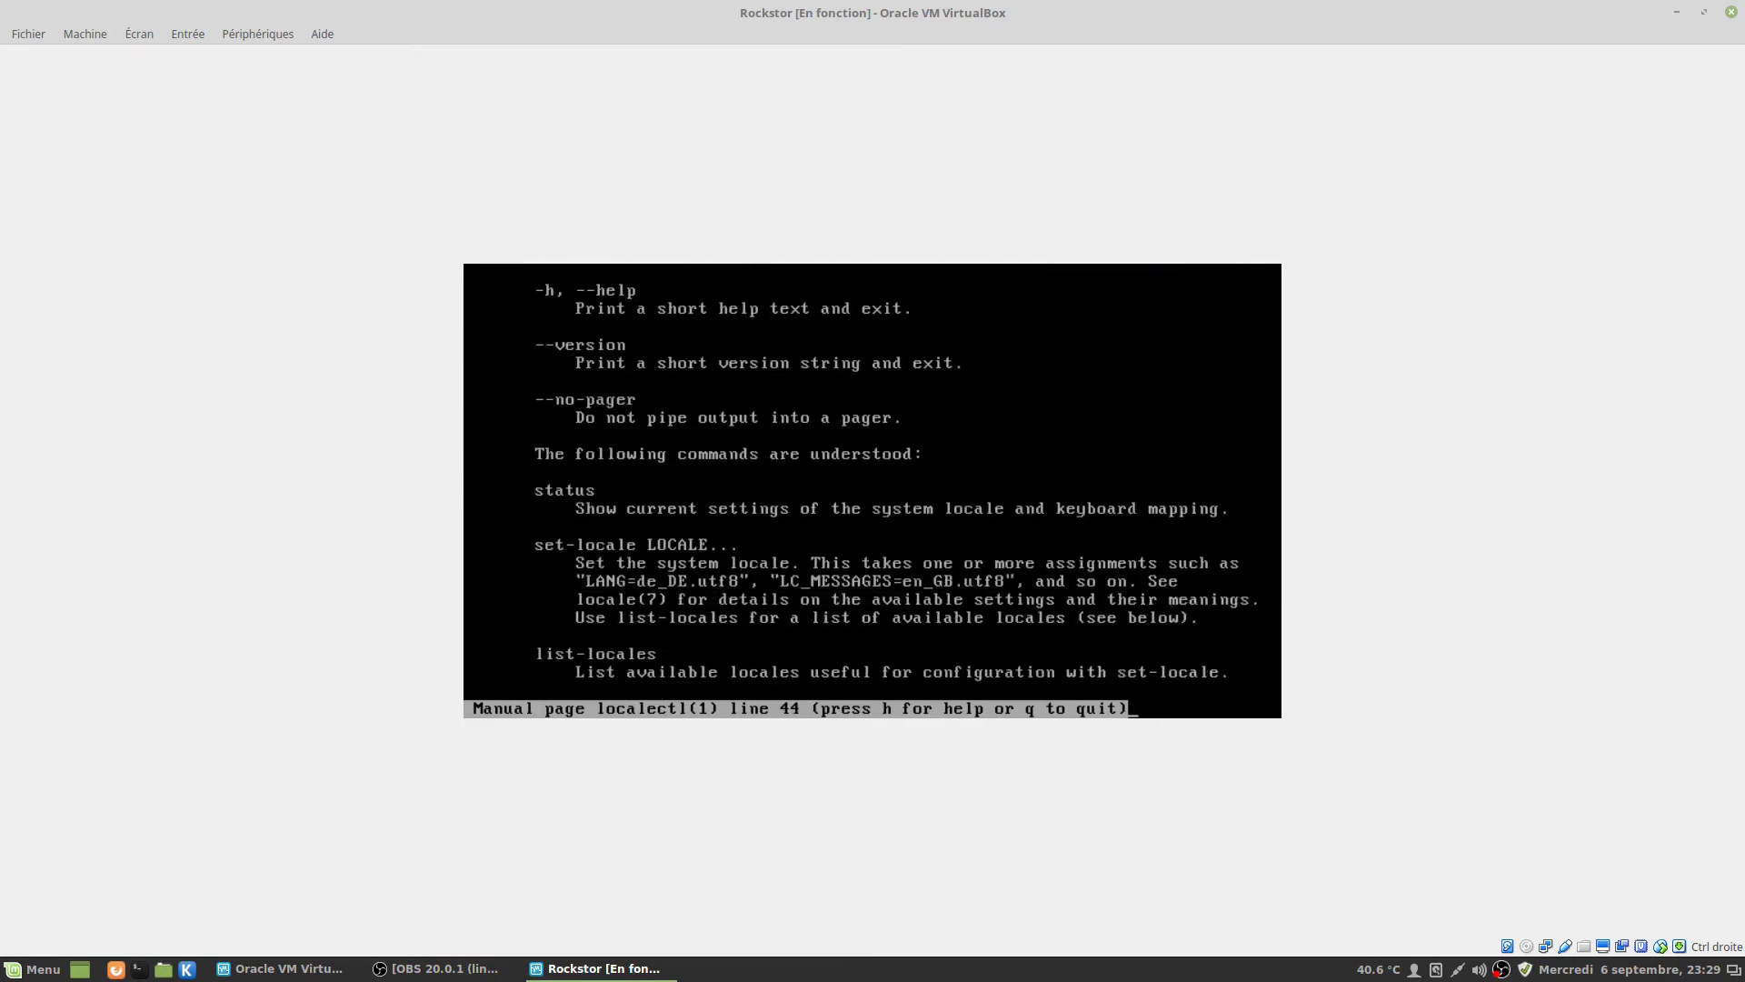
key(Down)
key(Down)
key(Down)
key(Down)
key(Down)
key(Down)
key(Down)
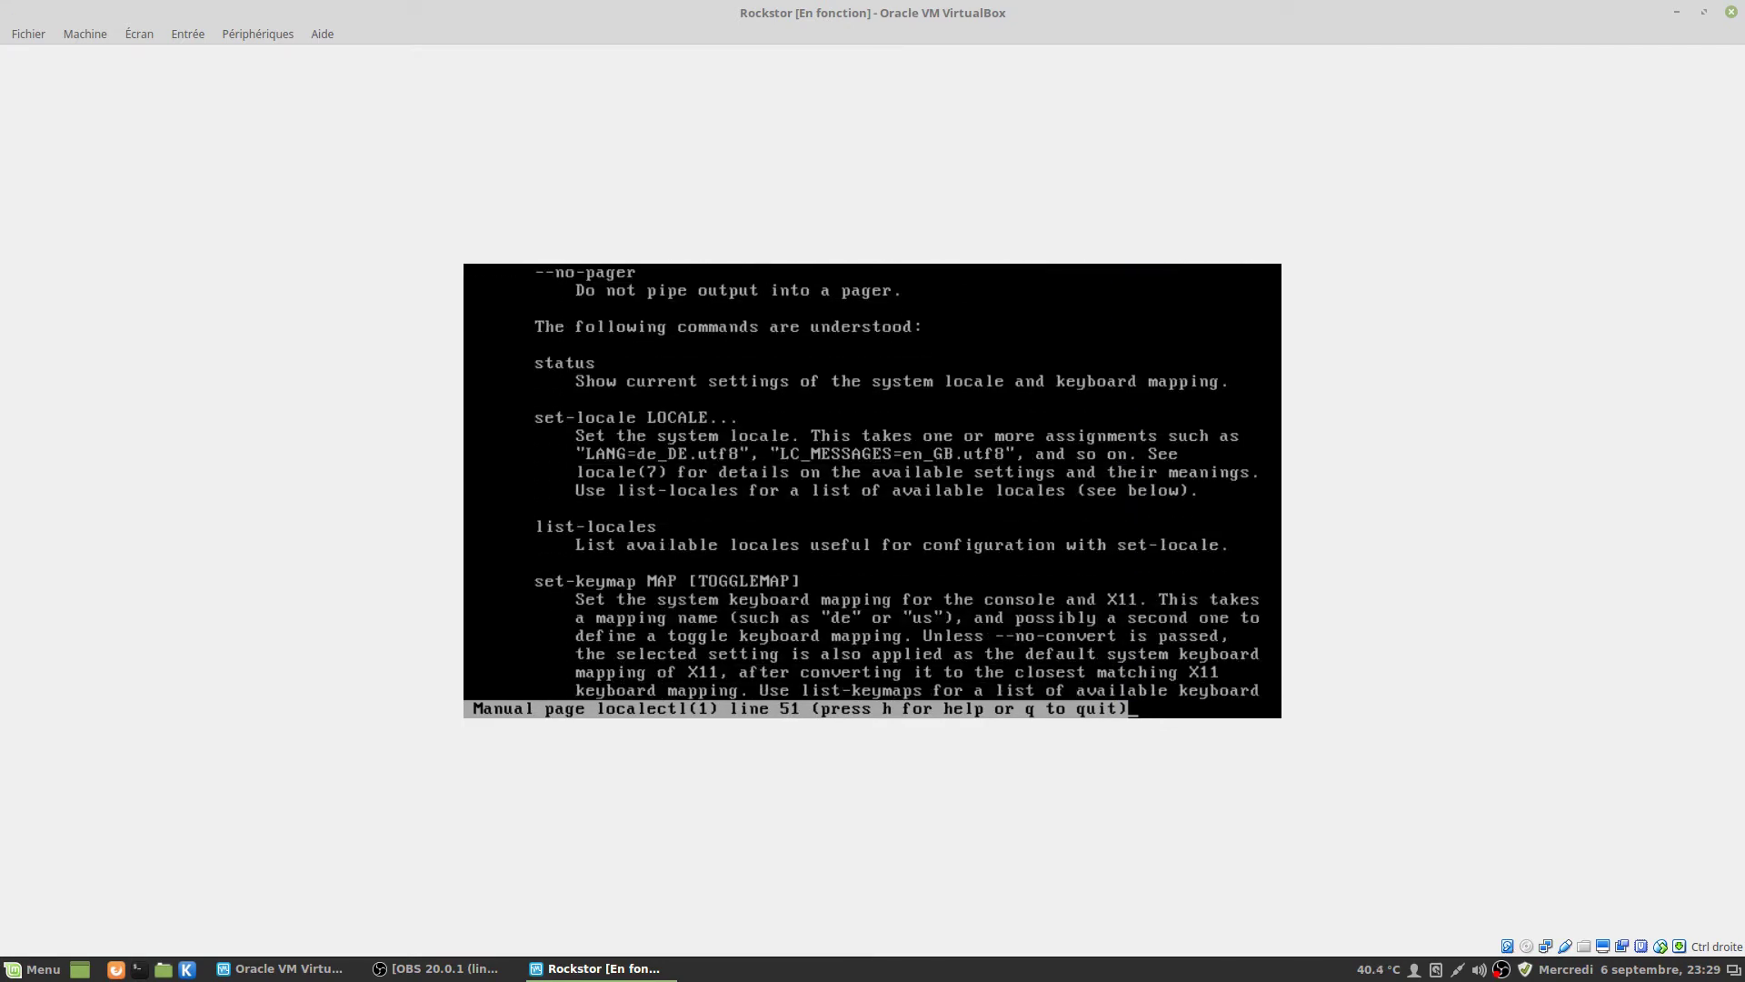
key(Down)
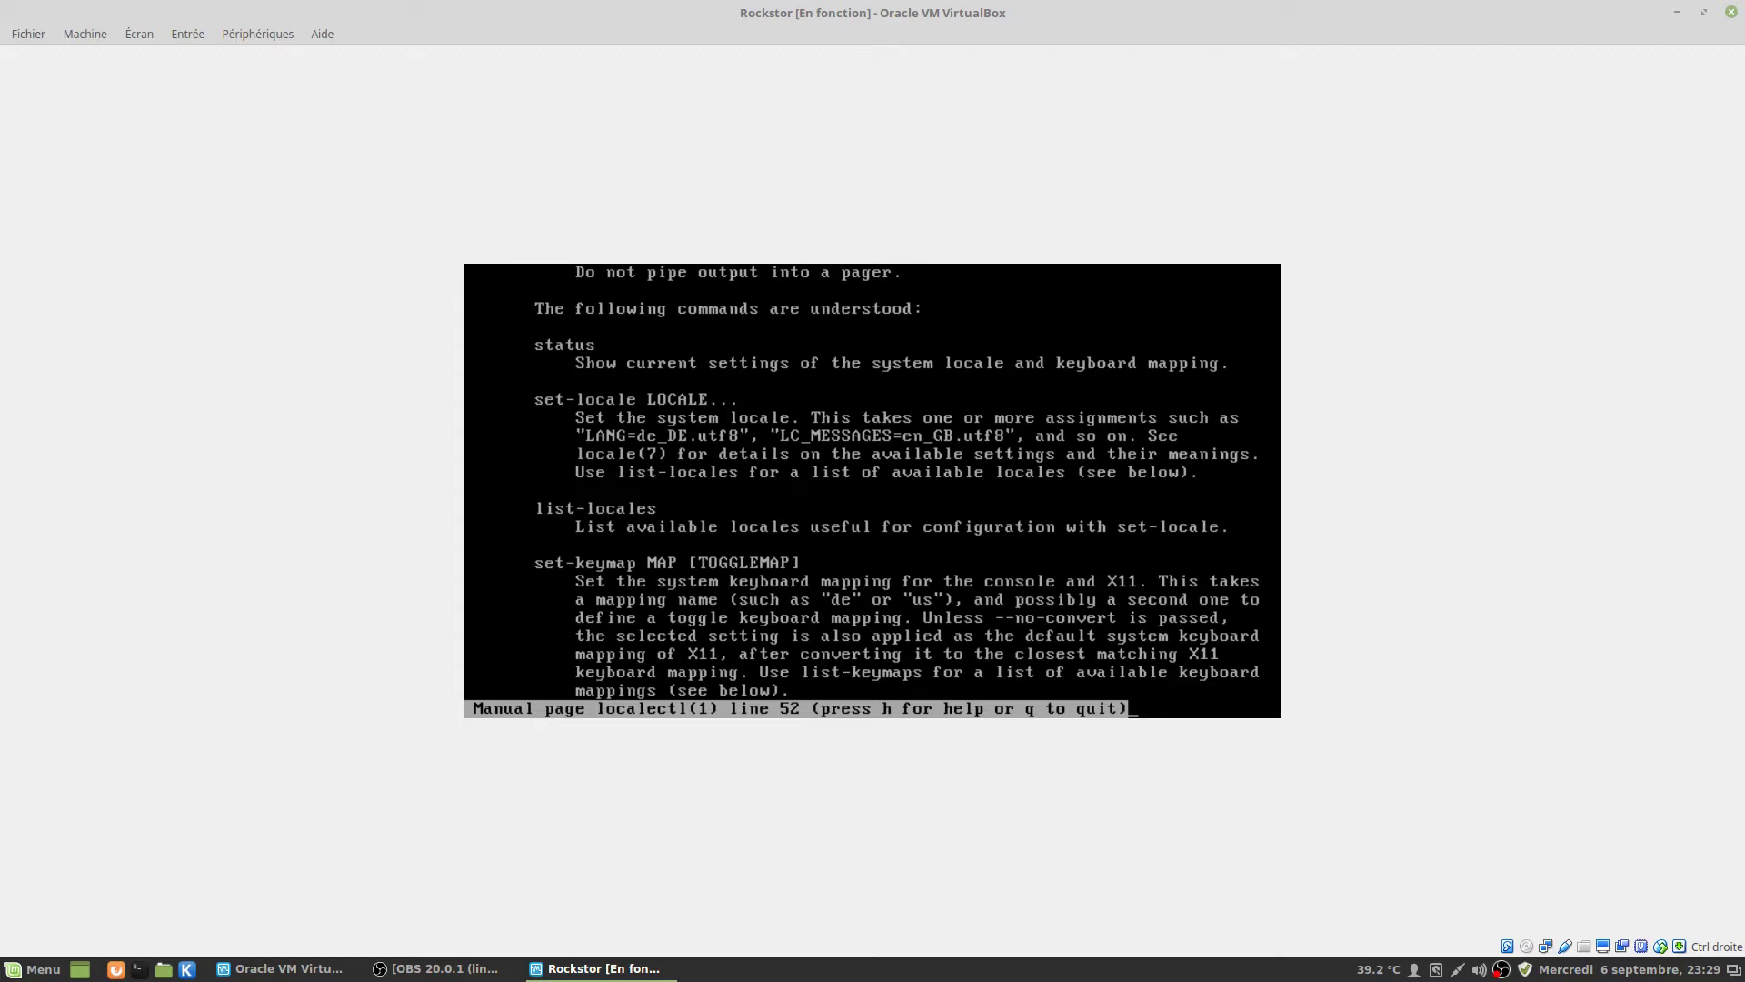
key(q)
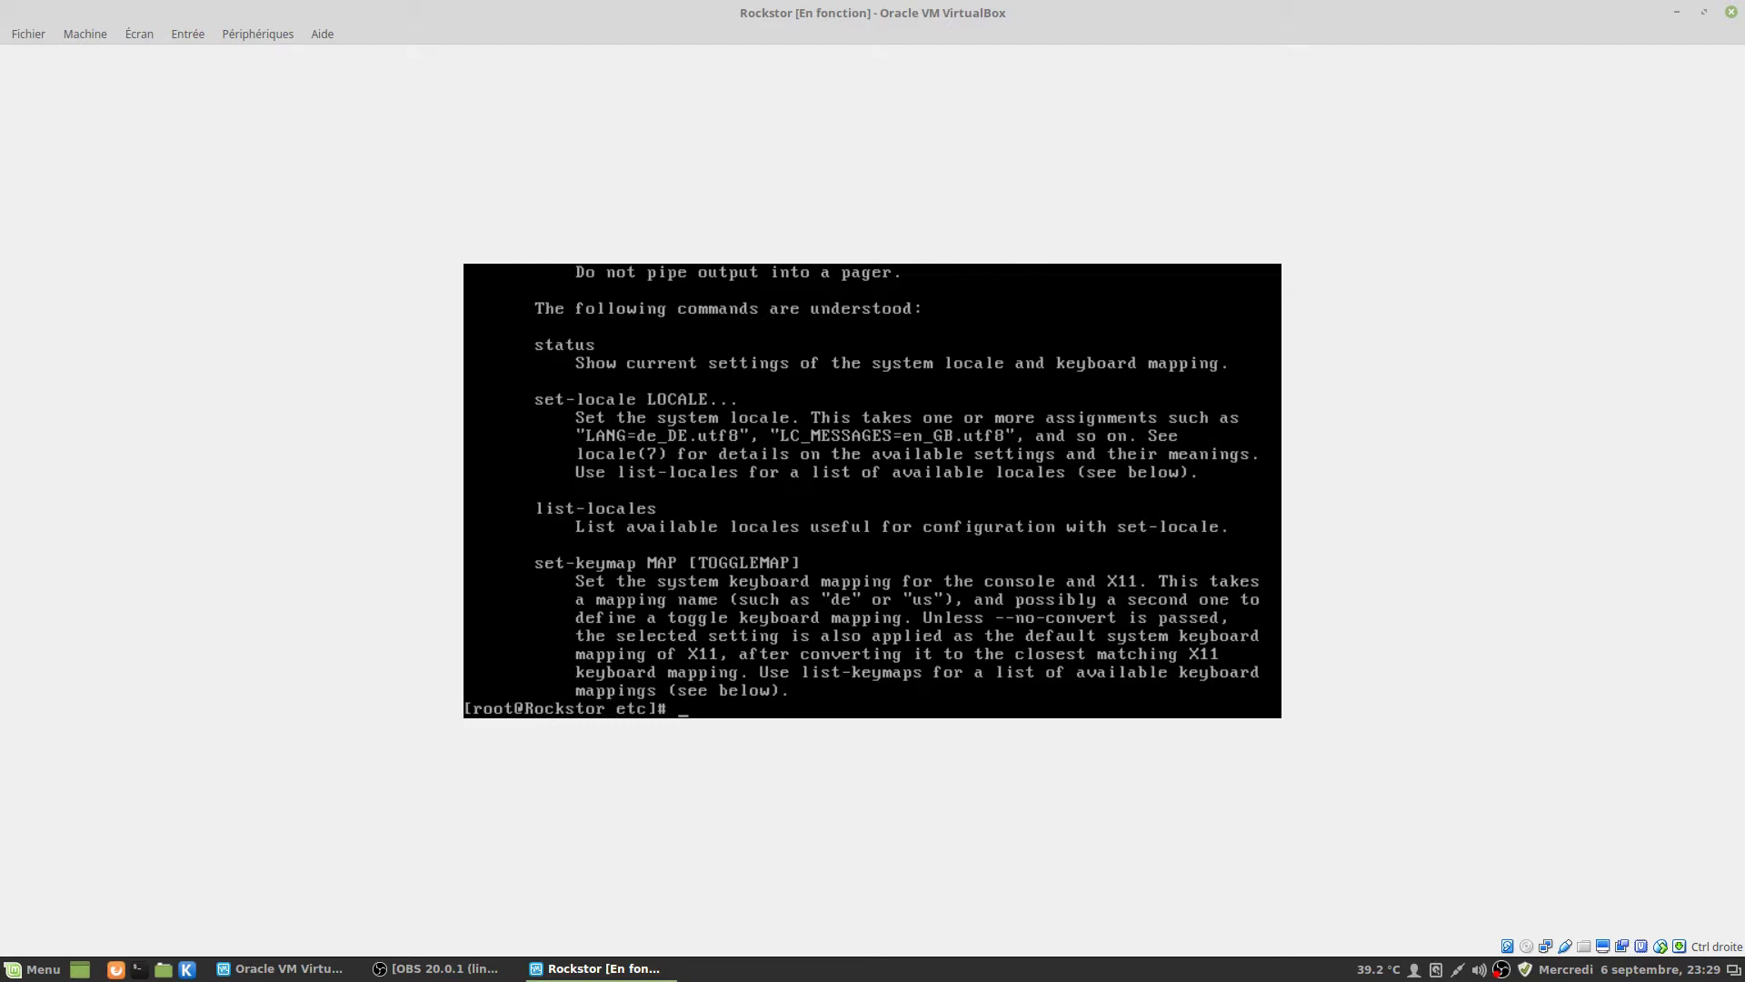
Run 'localectl set-keymap fr' to make French the persistent keymap, then enter 'nano locale.conf'.
text(localectm)
key(BackSpace)
text(l set-keymap)
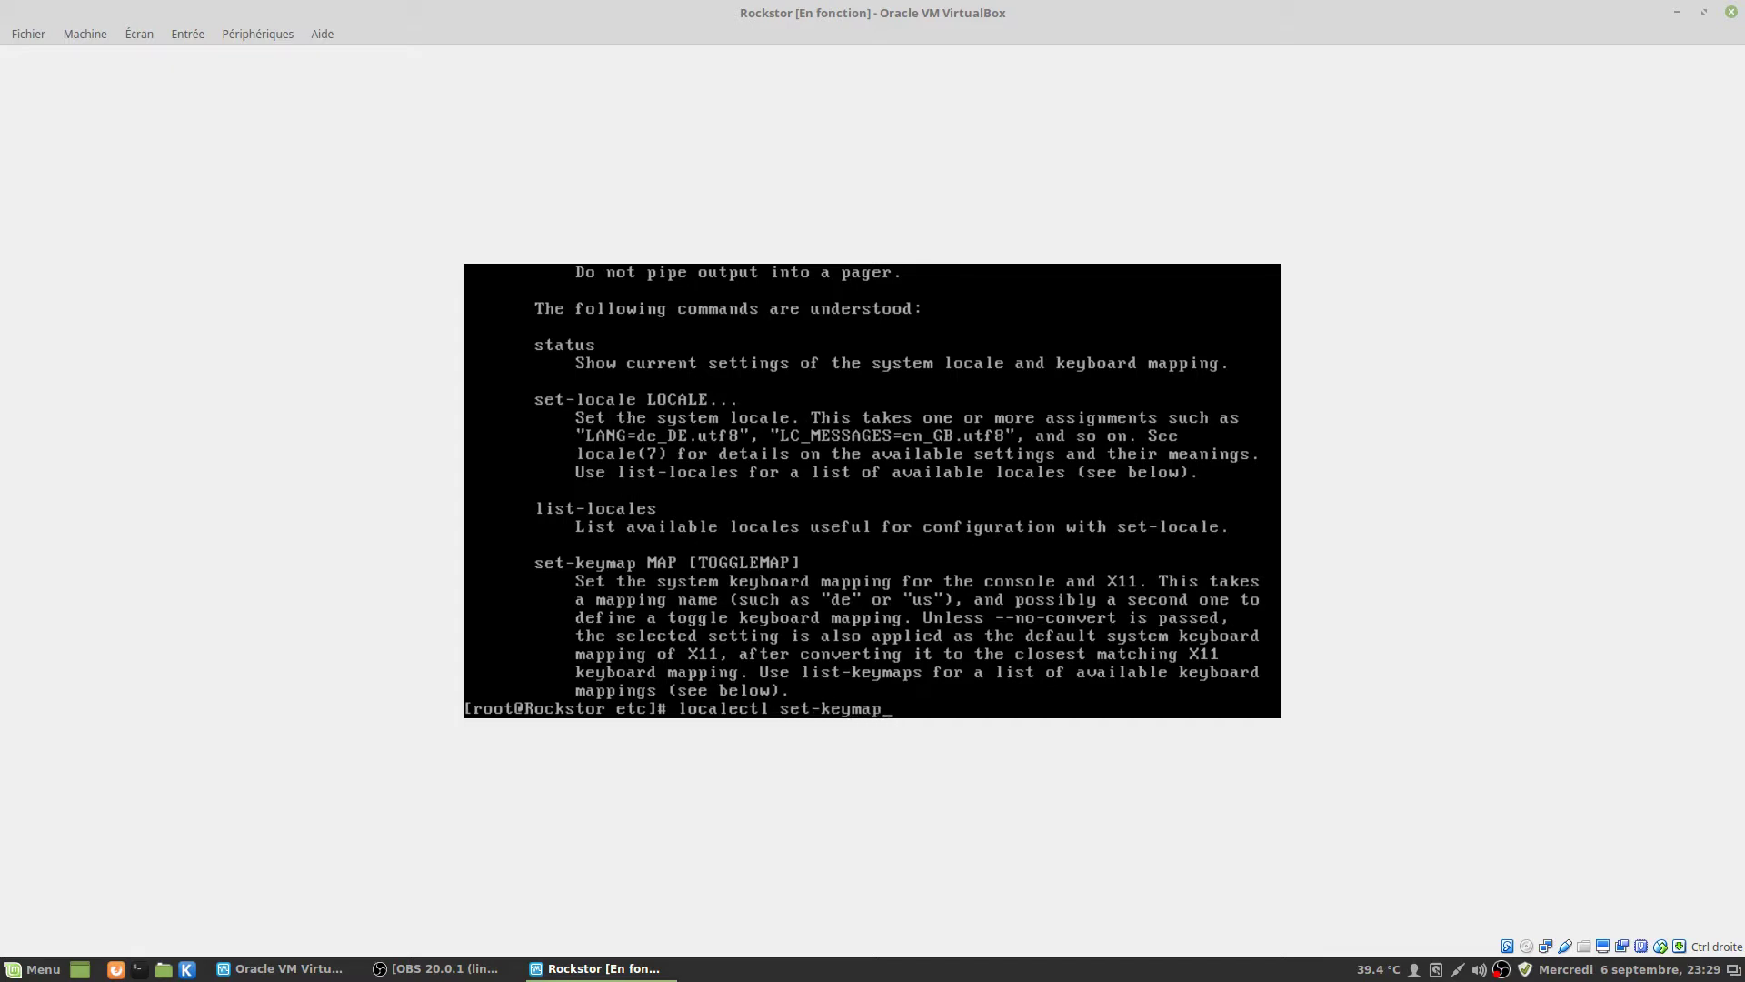
text( fr)
key(Return)
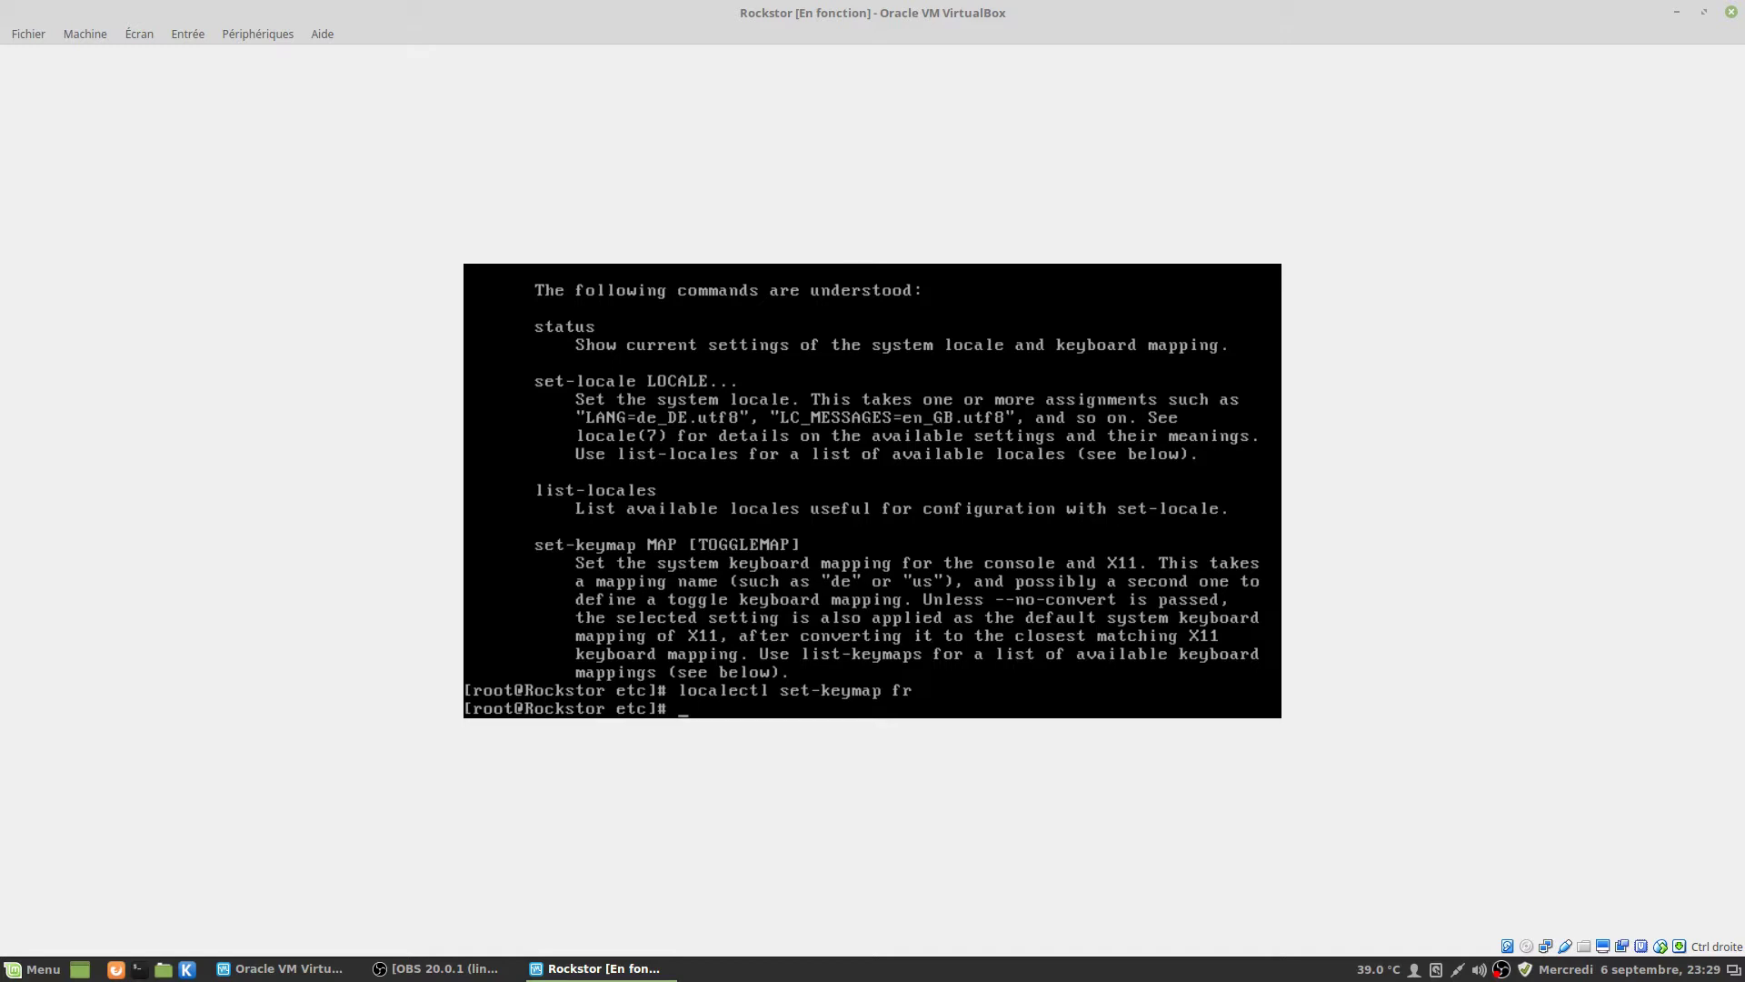
text(nano locale.conf)
Change LANG in locale.conf from en_US to fr_FR.UTF-8 and save the file.
key(Return)
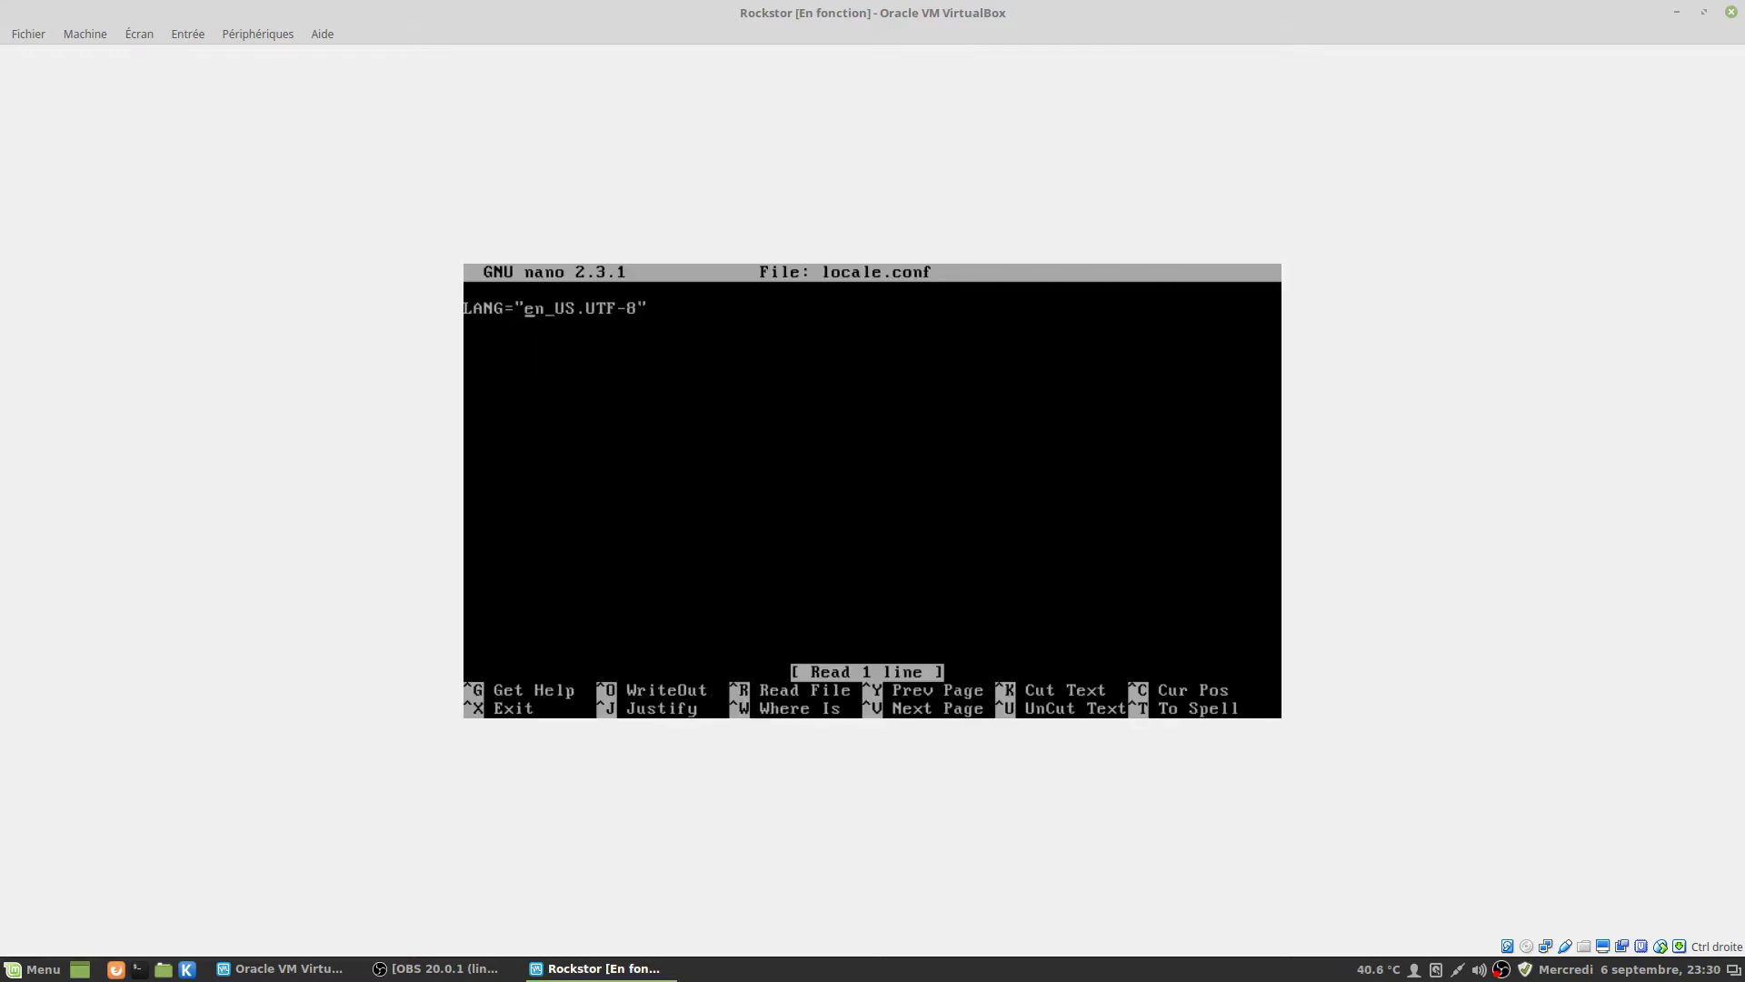
key(Delete)
key(Delete)
key(Delete)
key(Delete)
key(Delete)
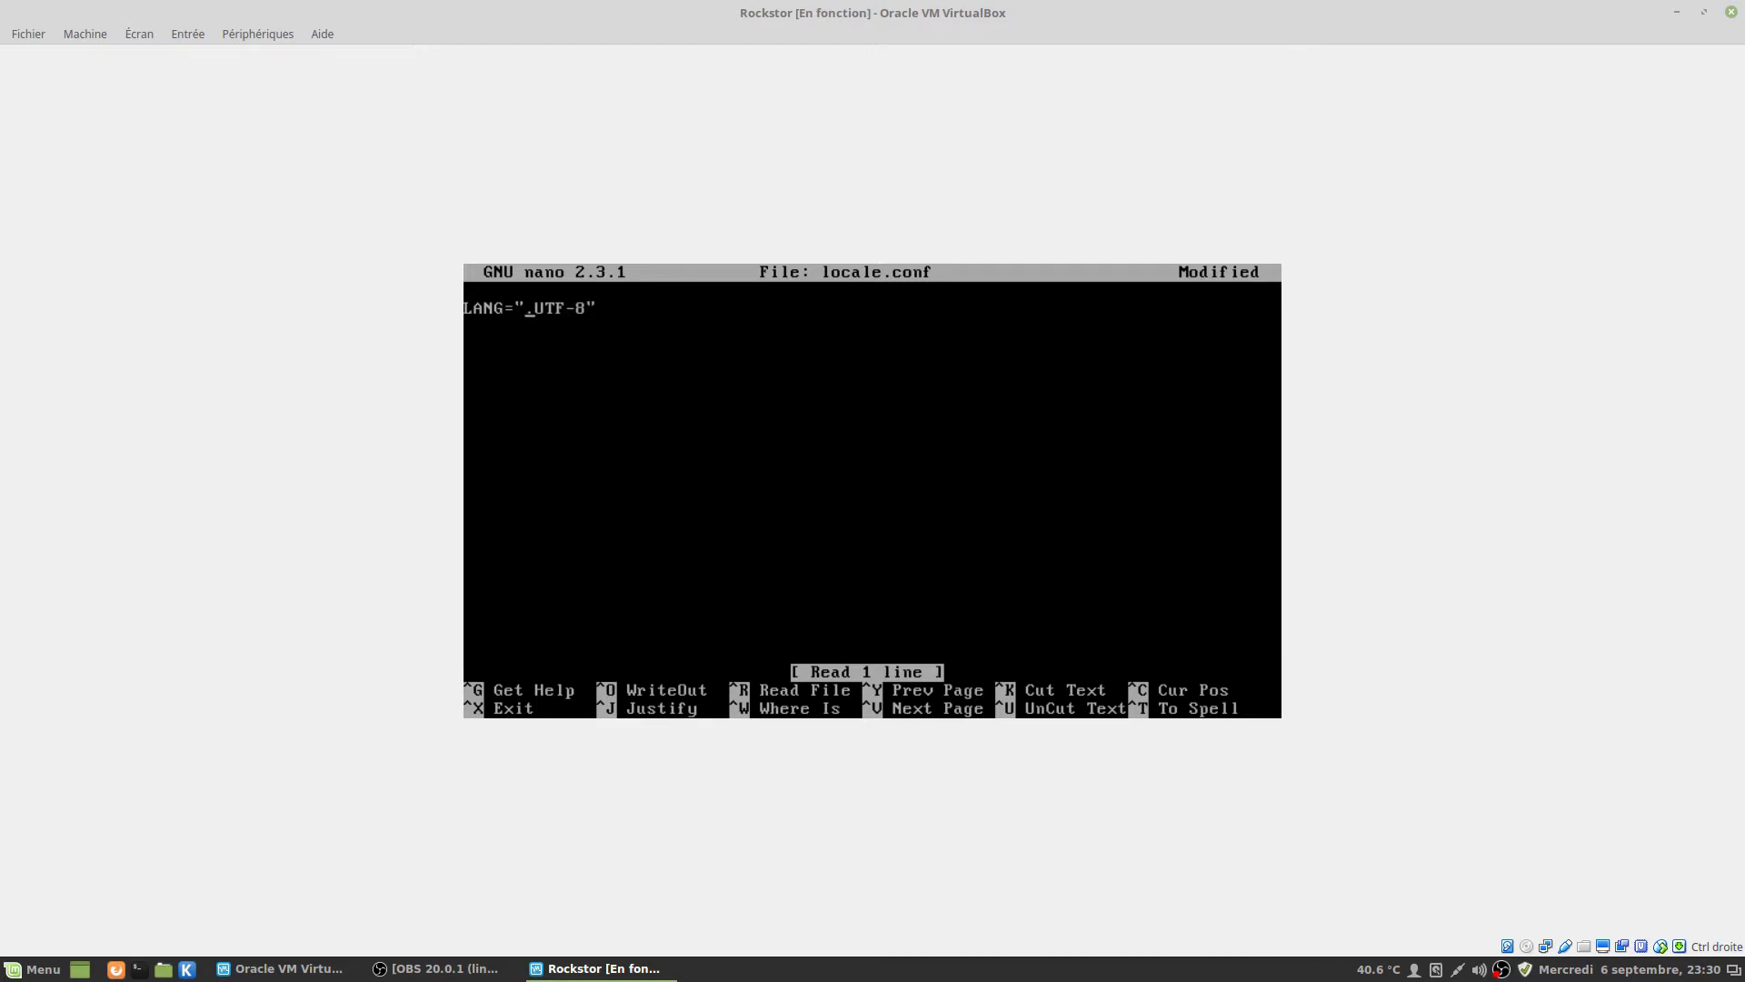
text(fr_FR)
key(ctrl+x)
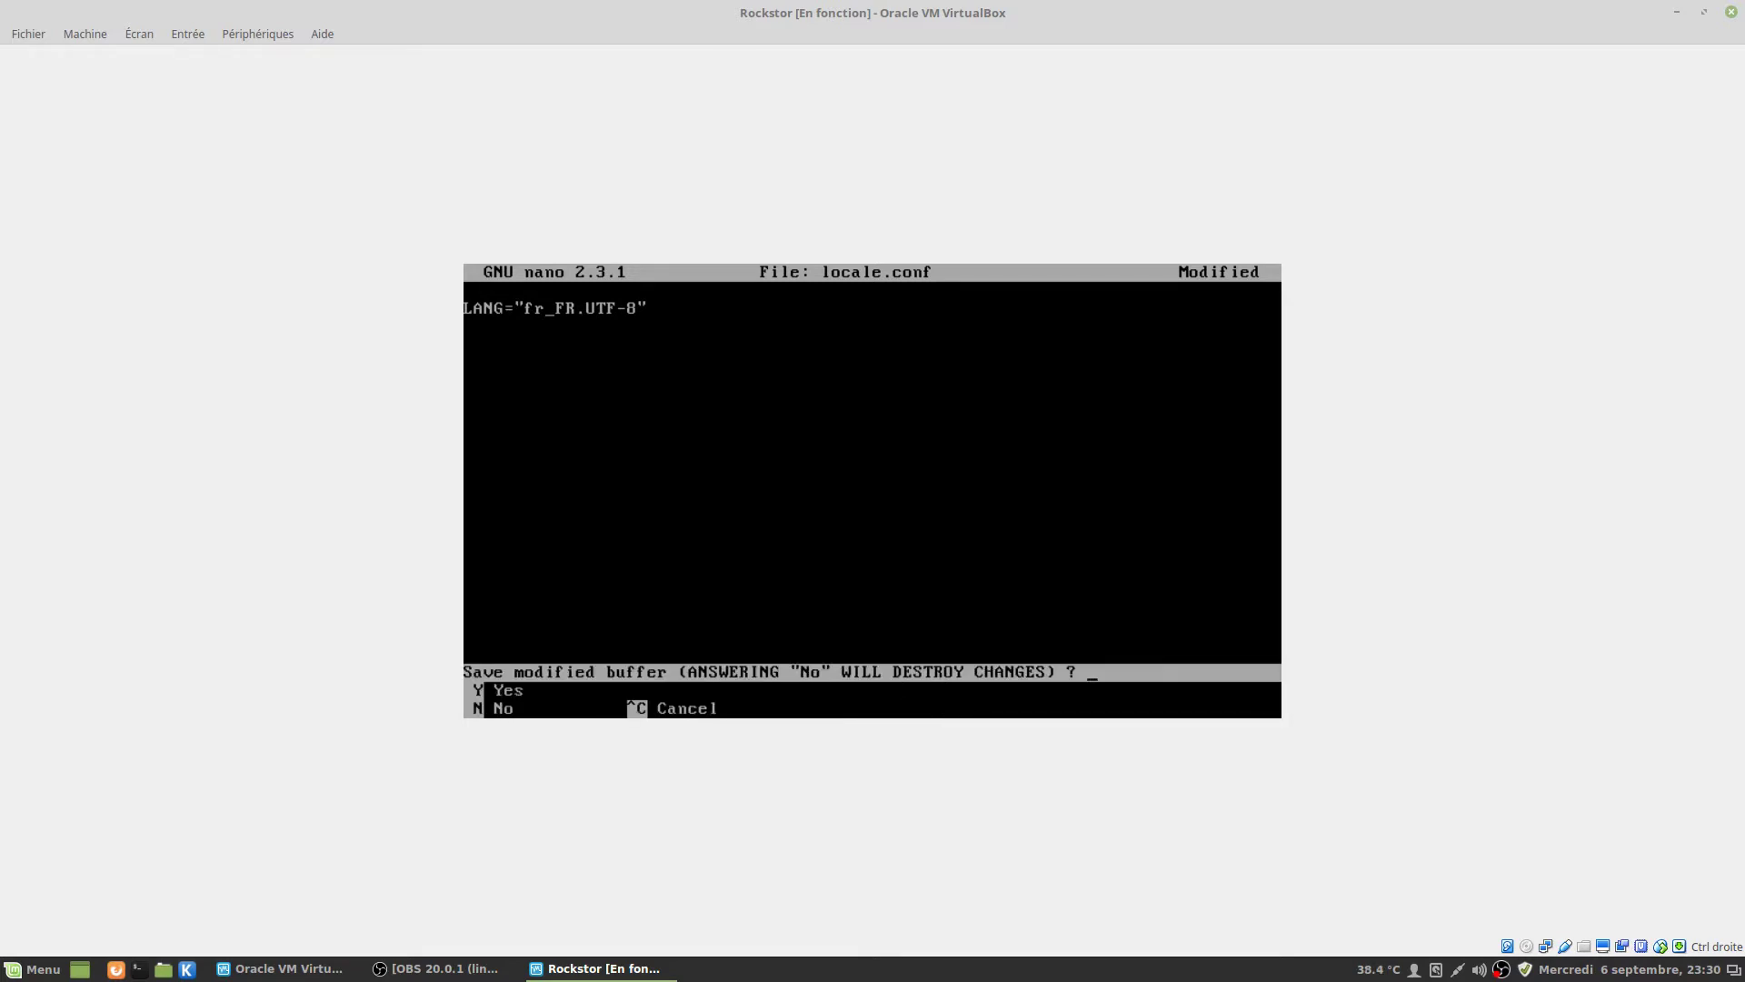
key(y)
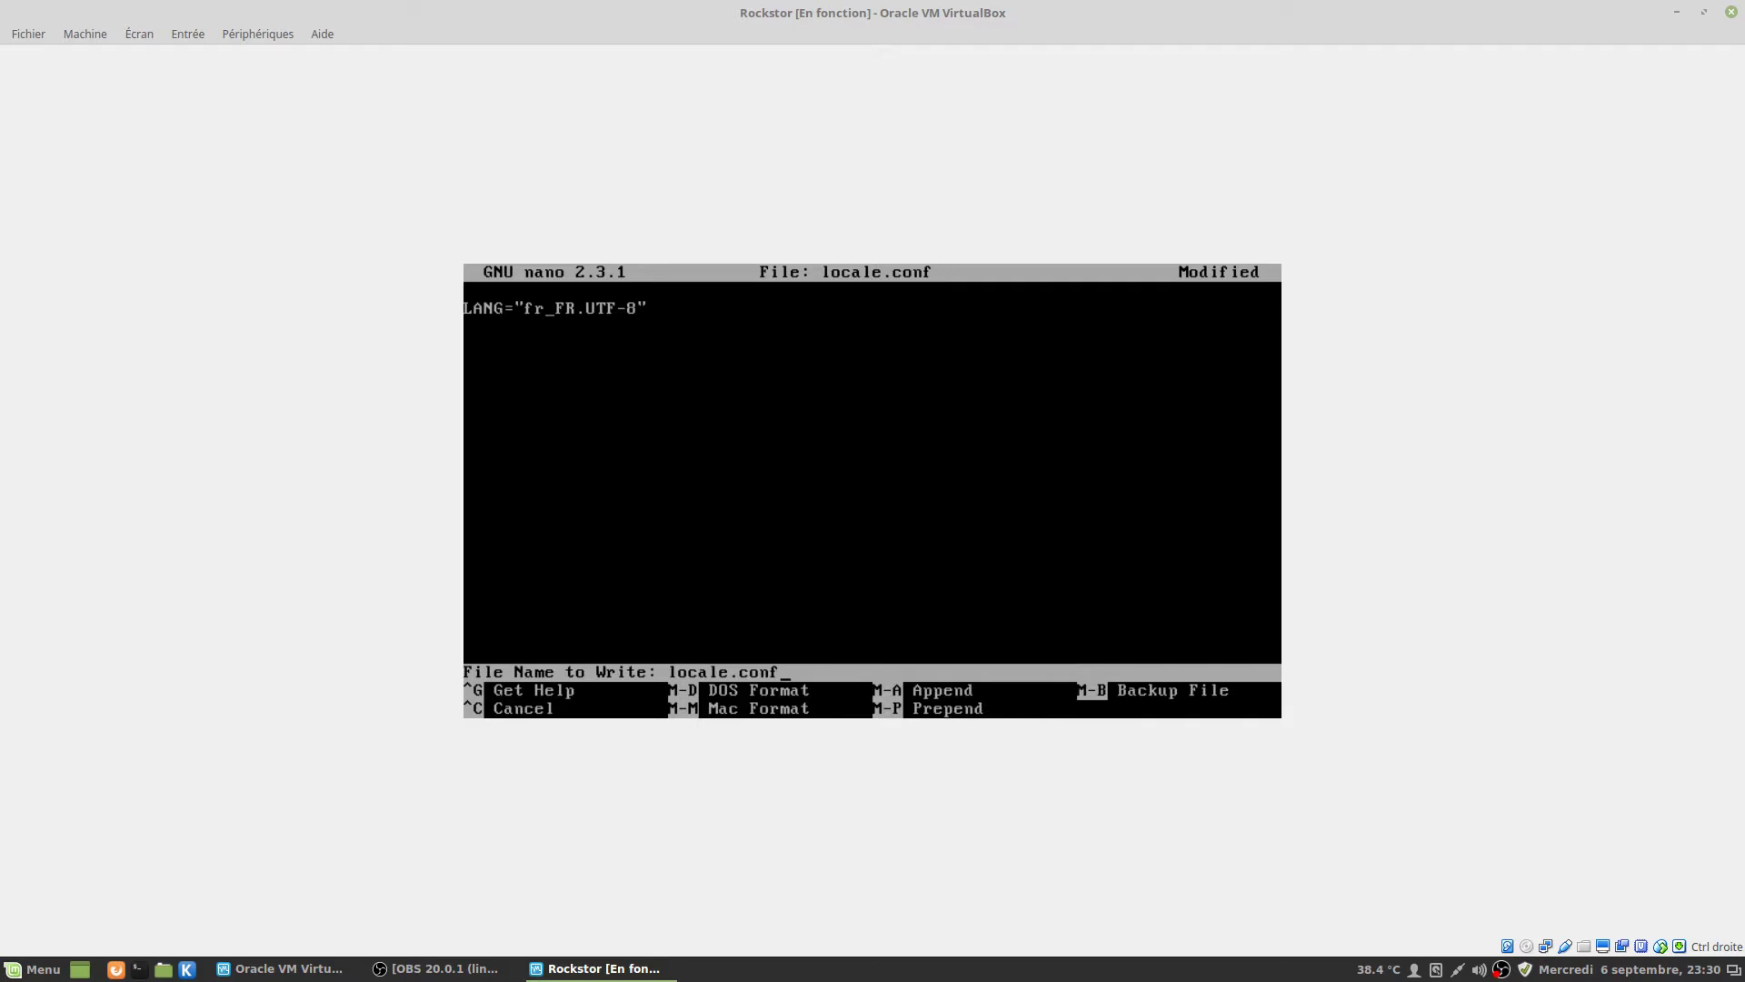
key(Return)
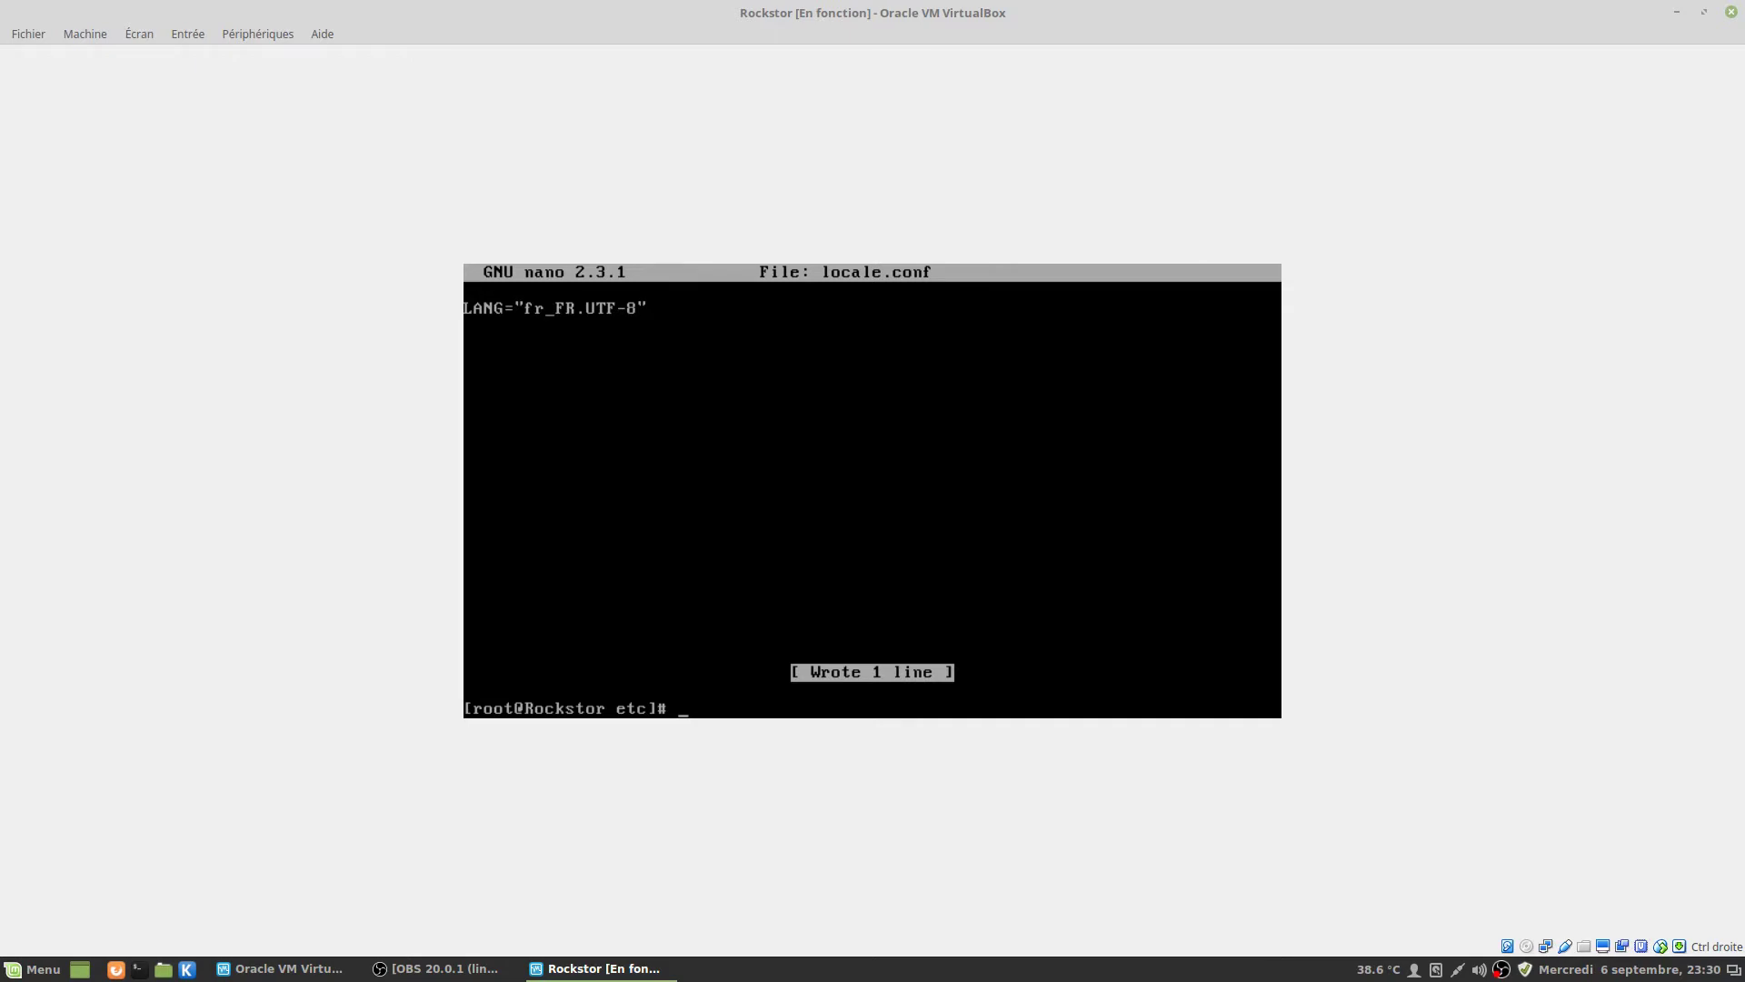
Verify the French locale and keymap with 'localectl', then enter 'yum update'.
text(localectl)
key(Return)
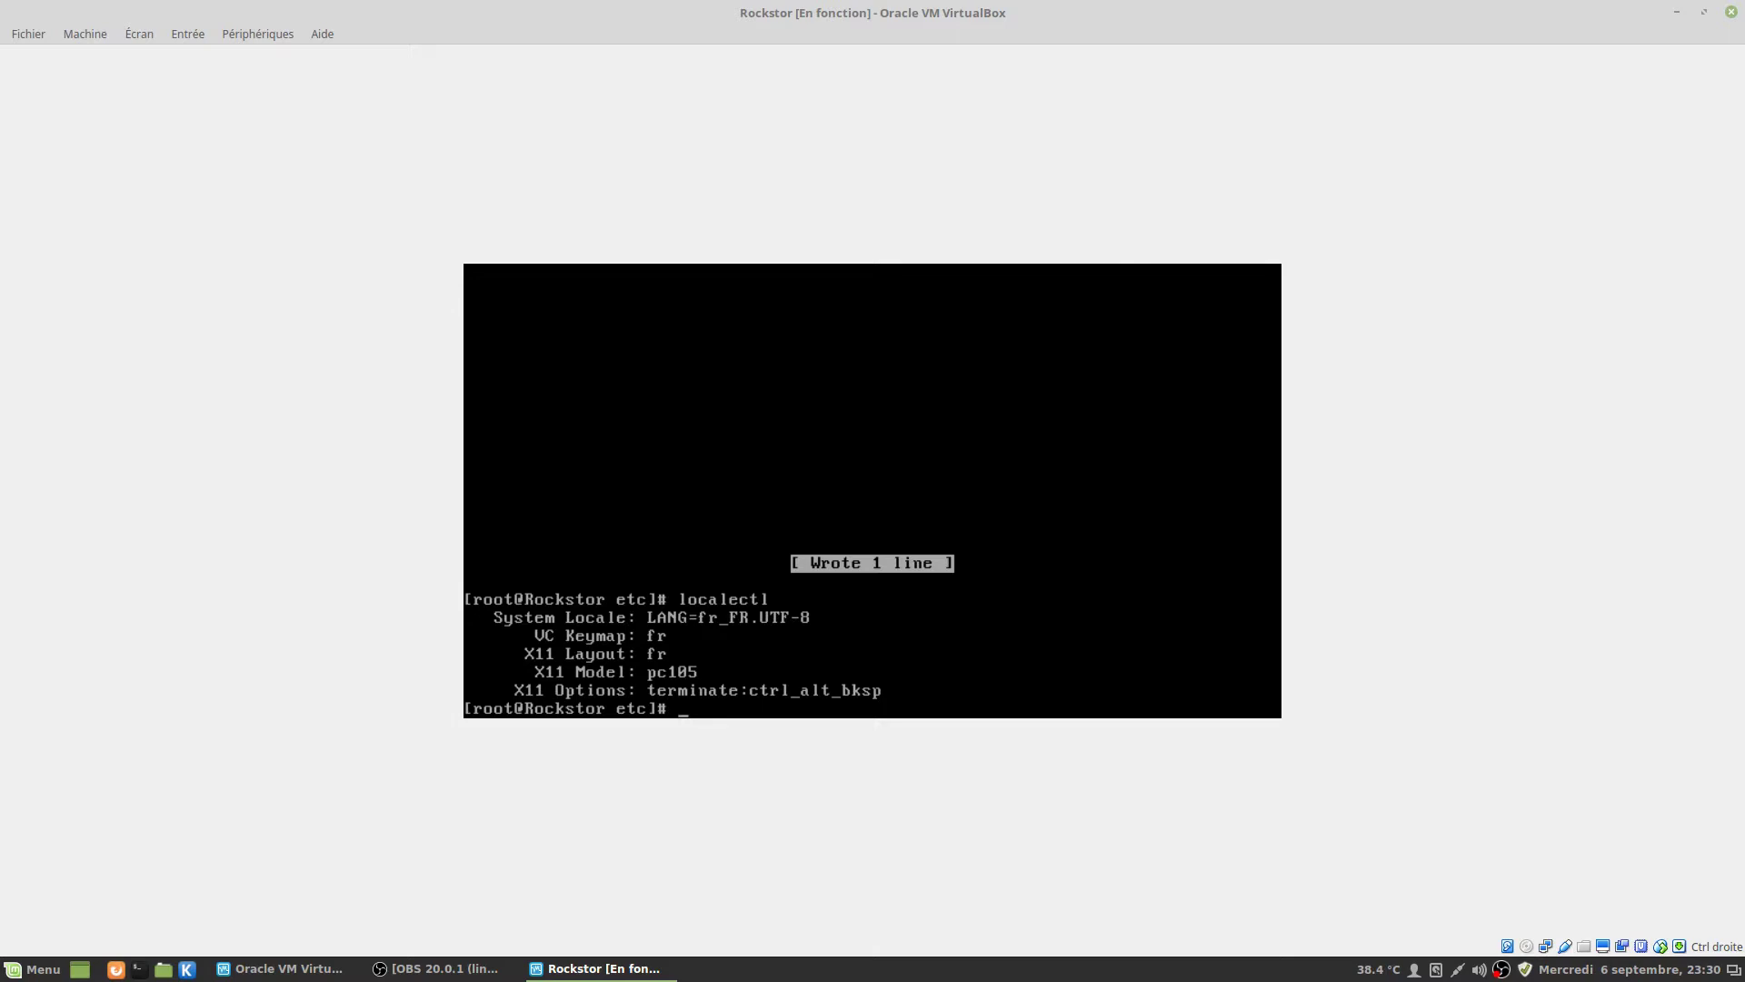
text(yum update)
Run yum update, accepting the transaction and the CentOS, Rockstor and EPEL GPG key imports.
key(Return)
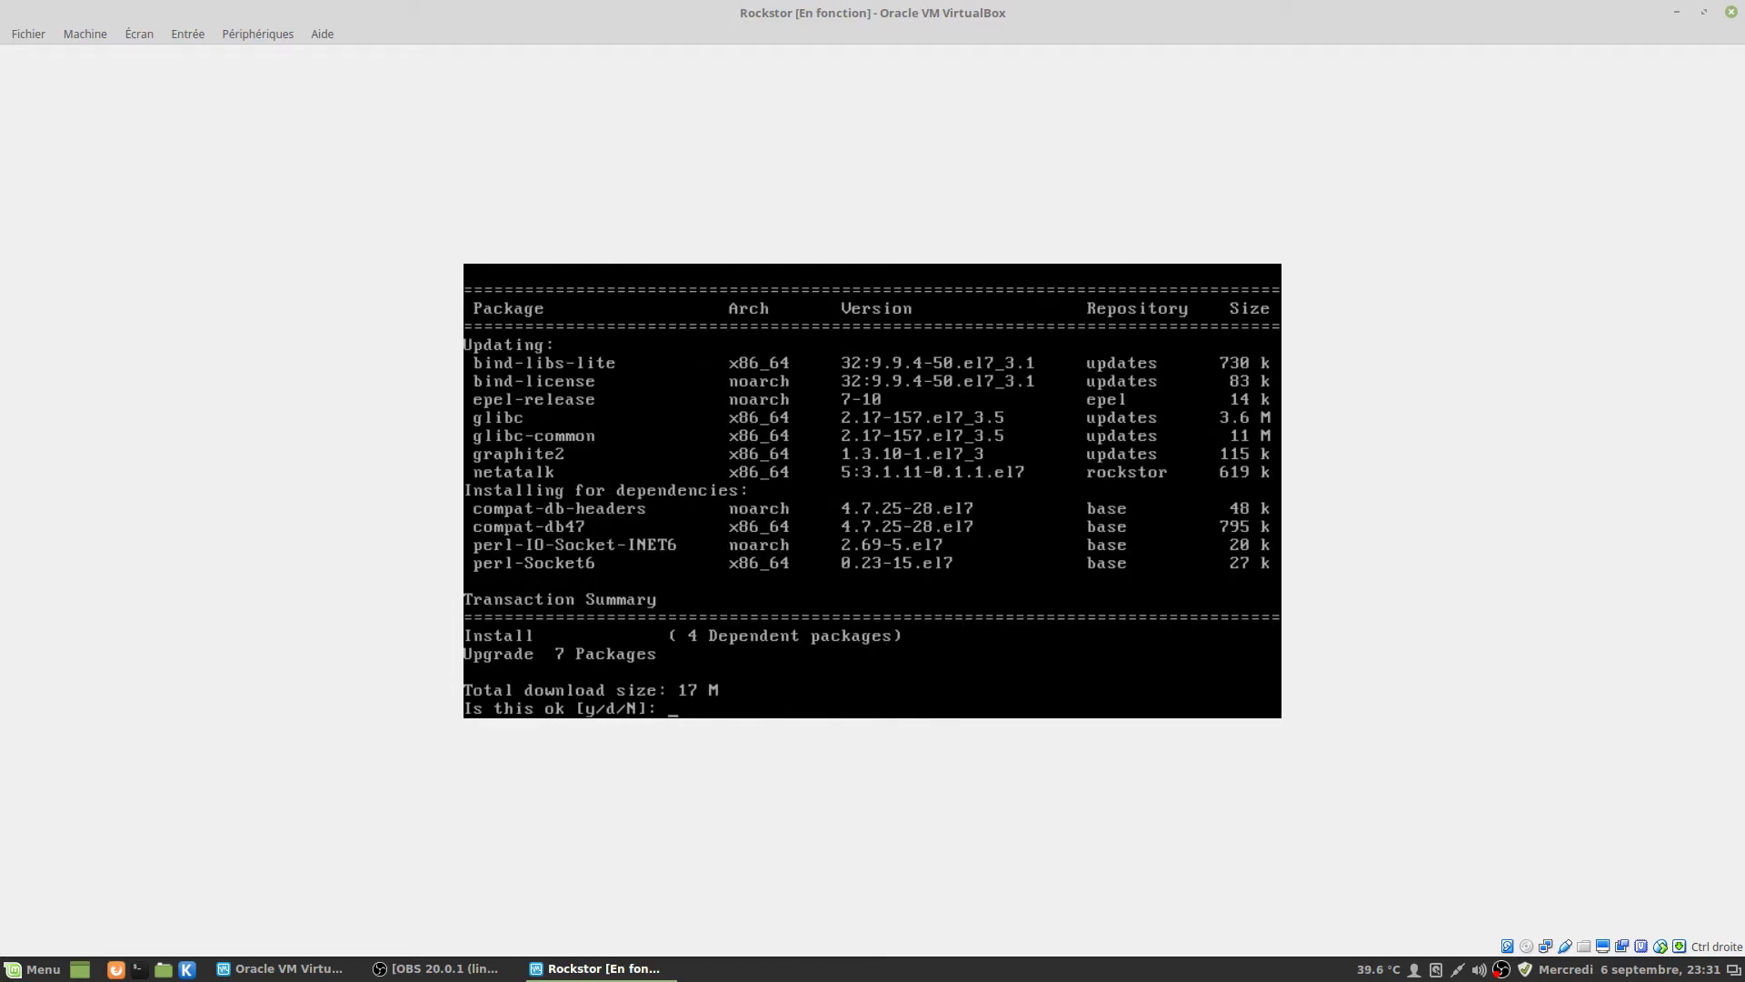
text(y)
key(Return)
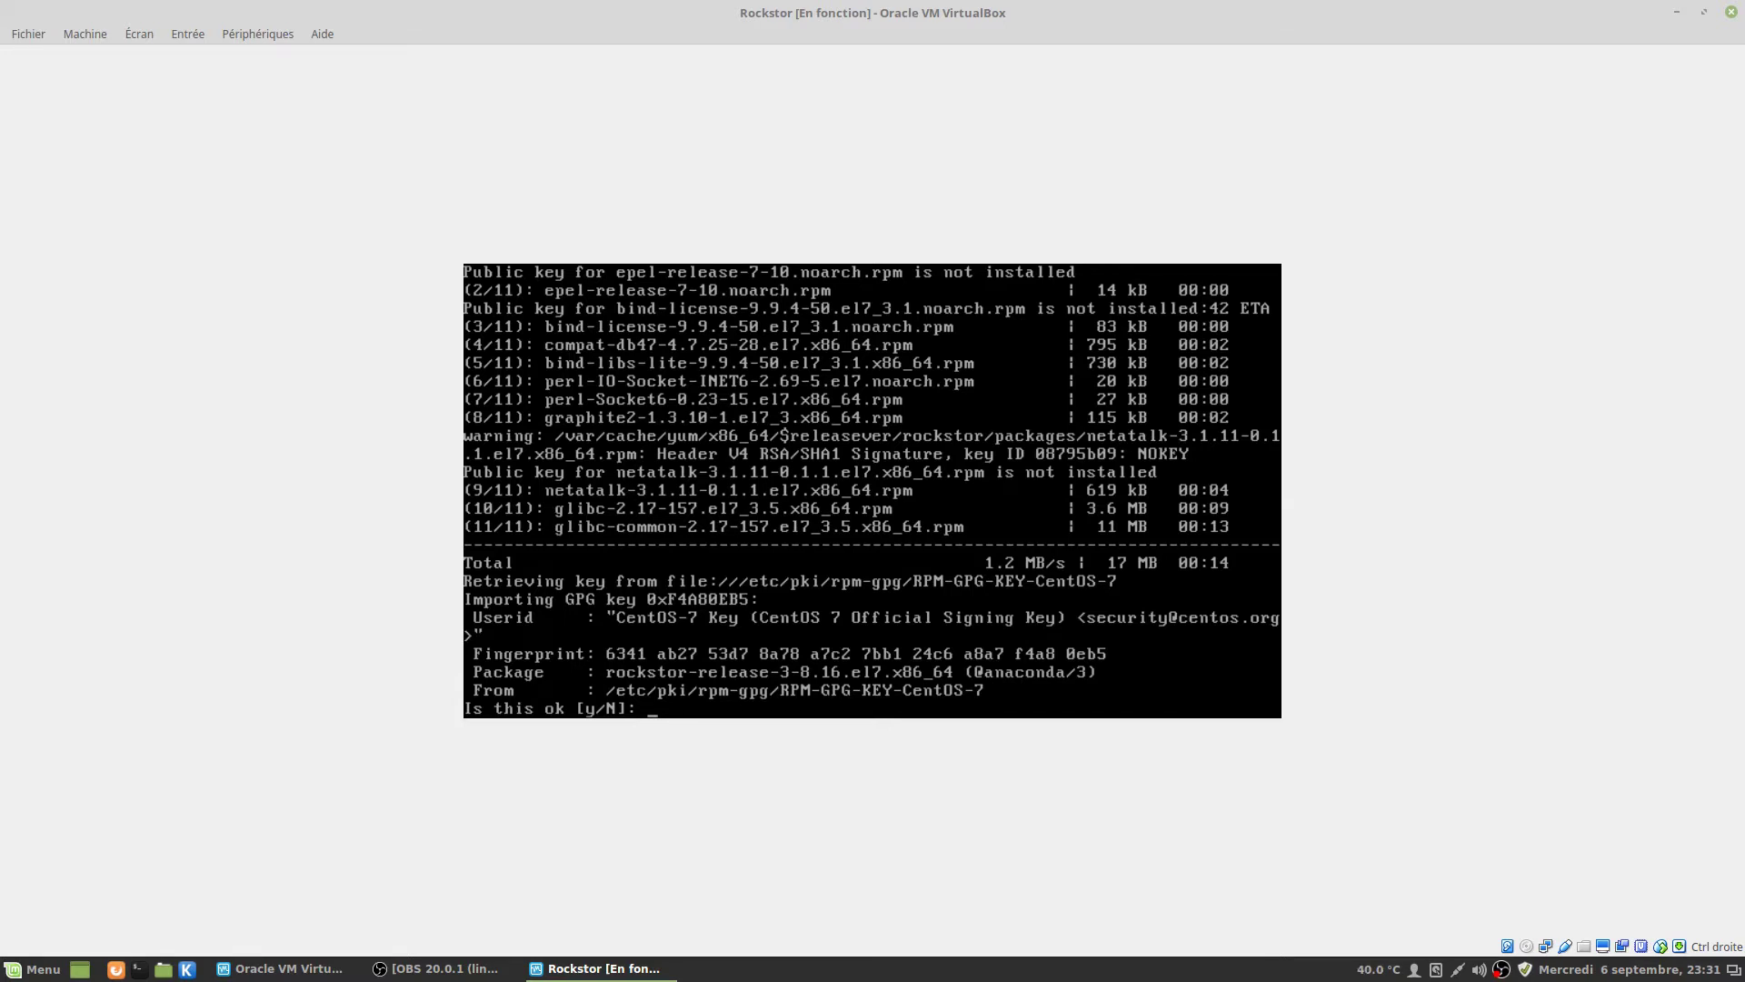
text(y)
key(Return)
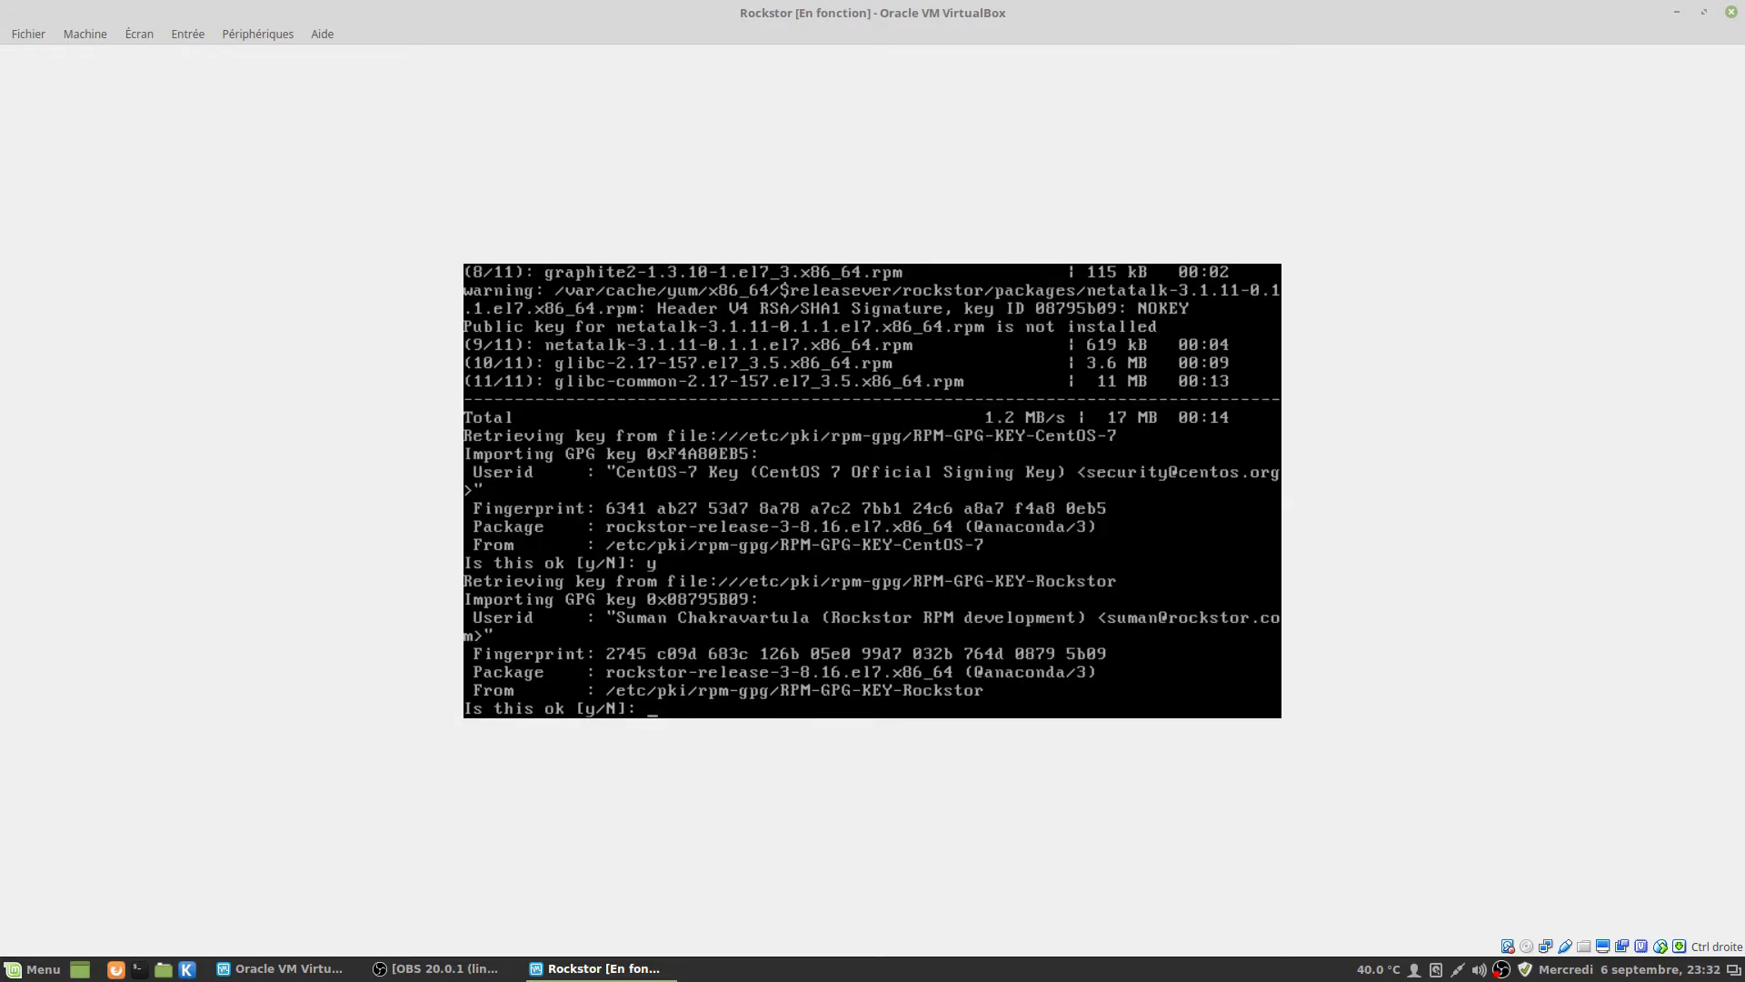
text(y)
key(Return)
text(y)
key(Return)
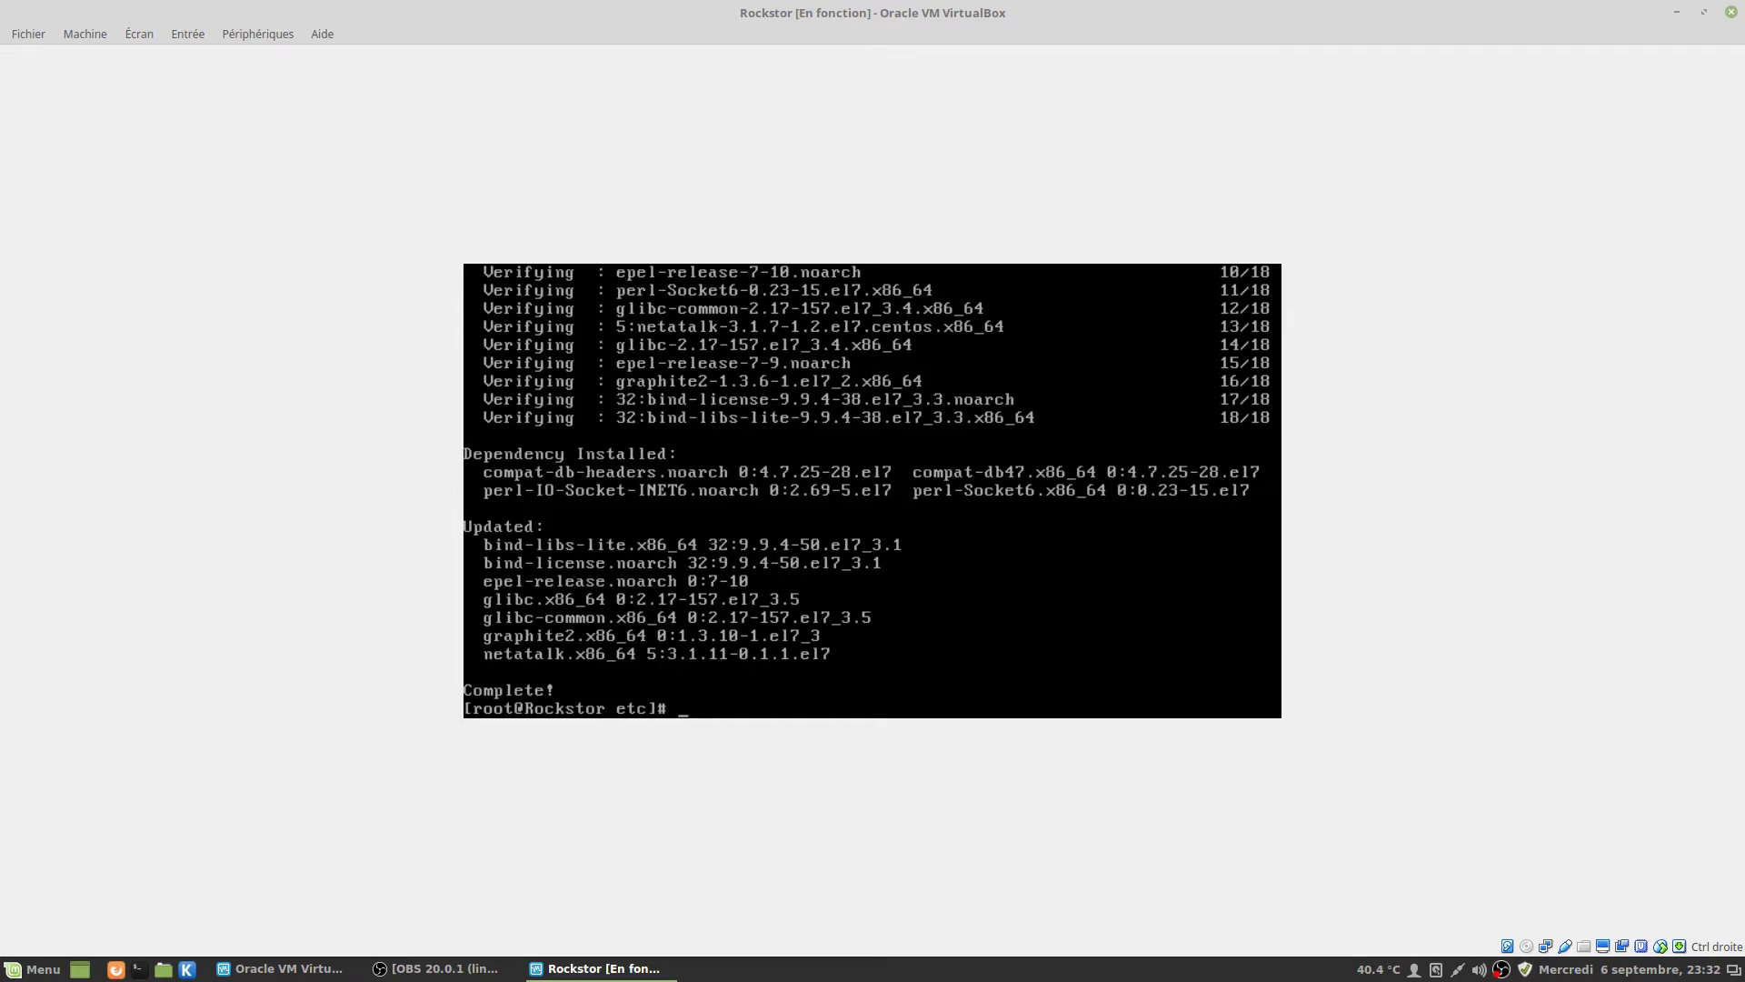
text(reboot)
Reboot the Rockstor VM into the default GRUB entry and log in as root.
key(Return)
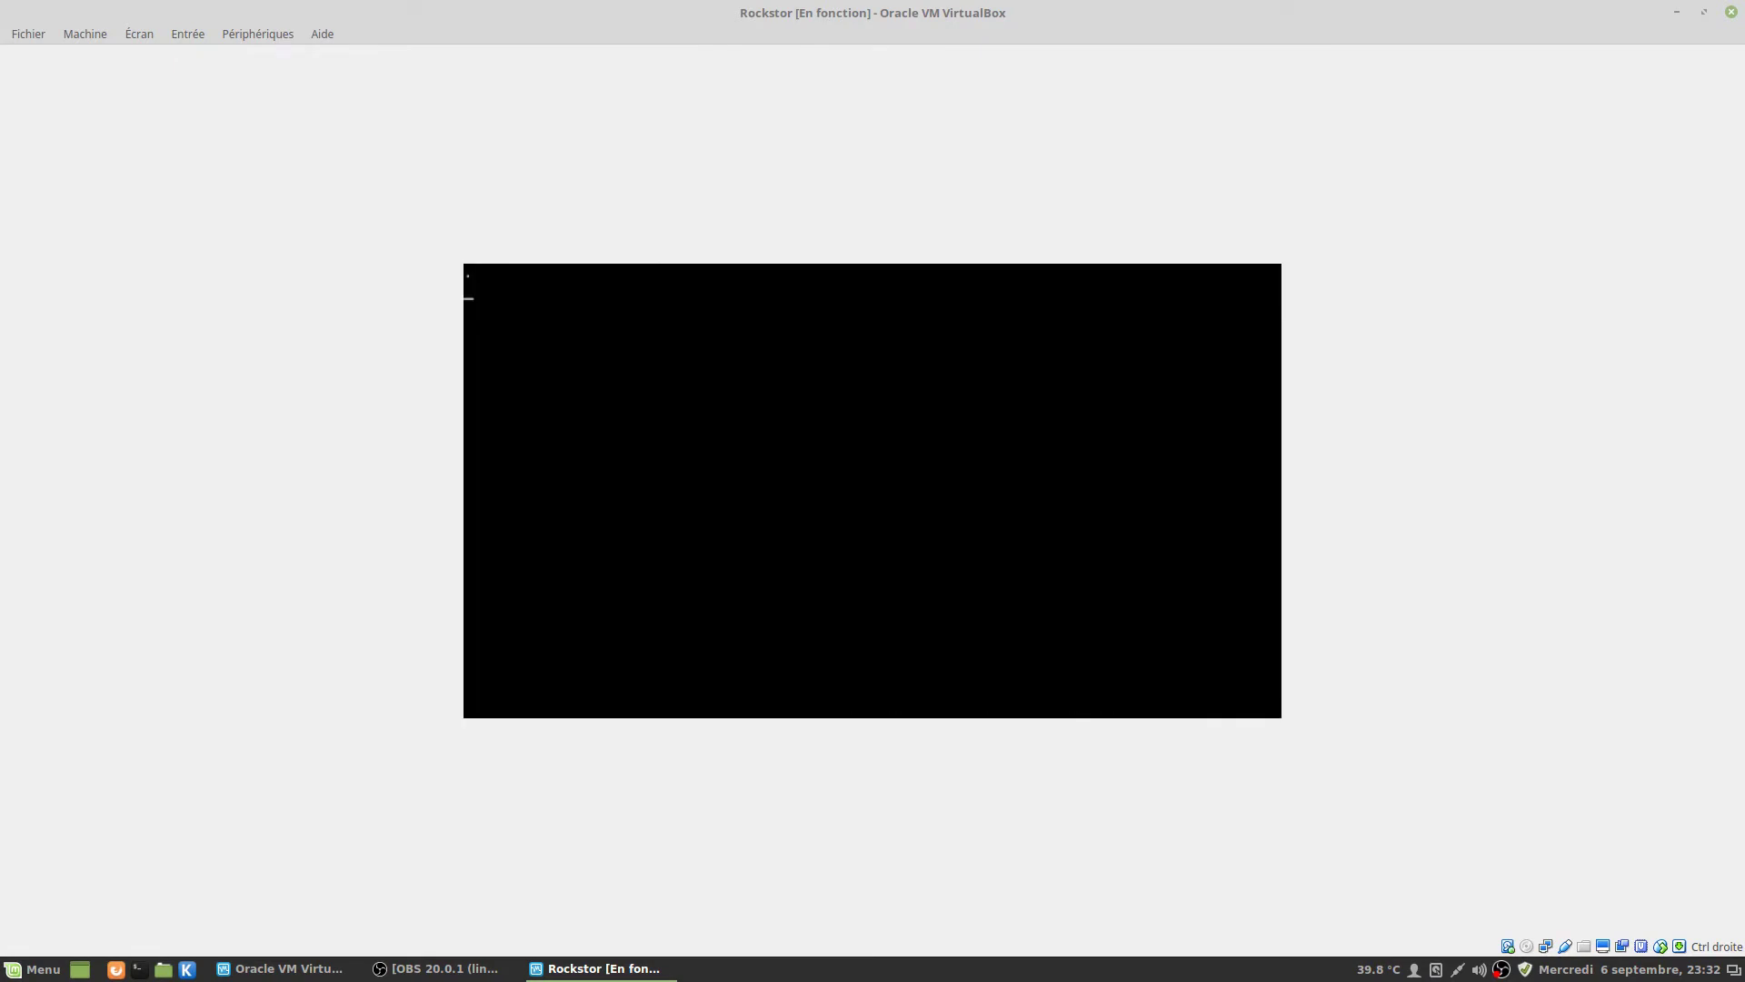
key(Return)
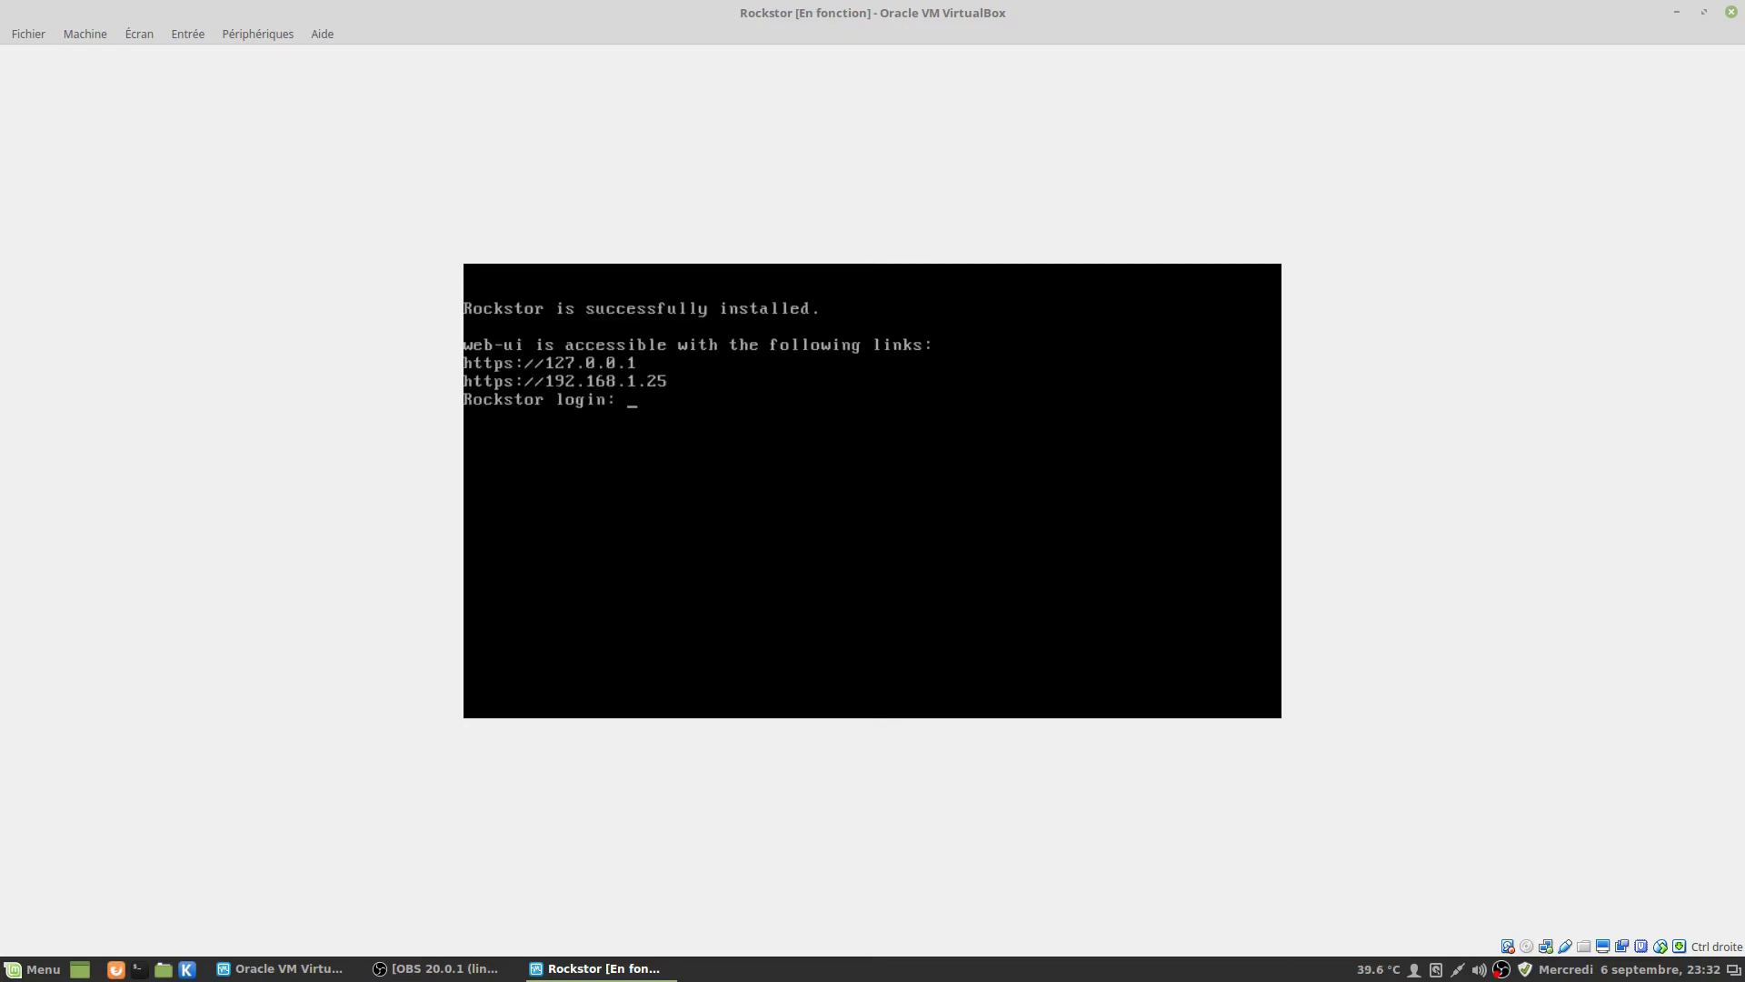
text(root)
key(Return)
key(Return)
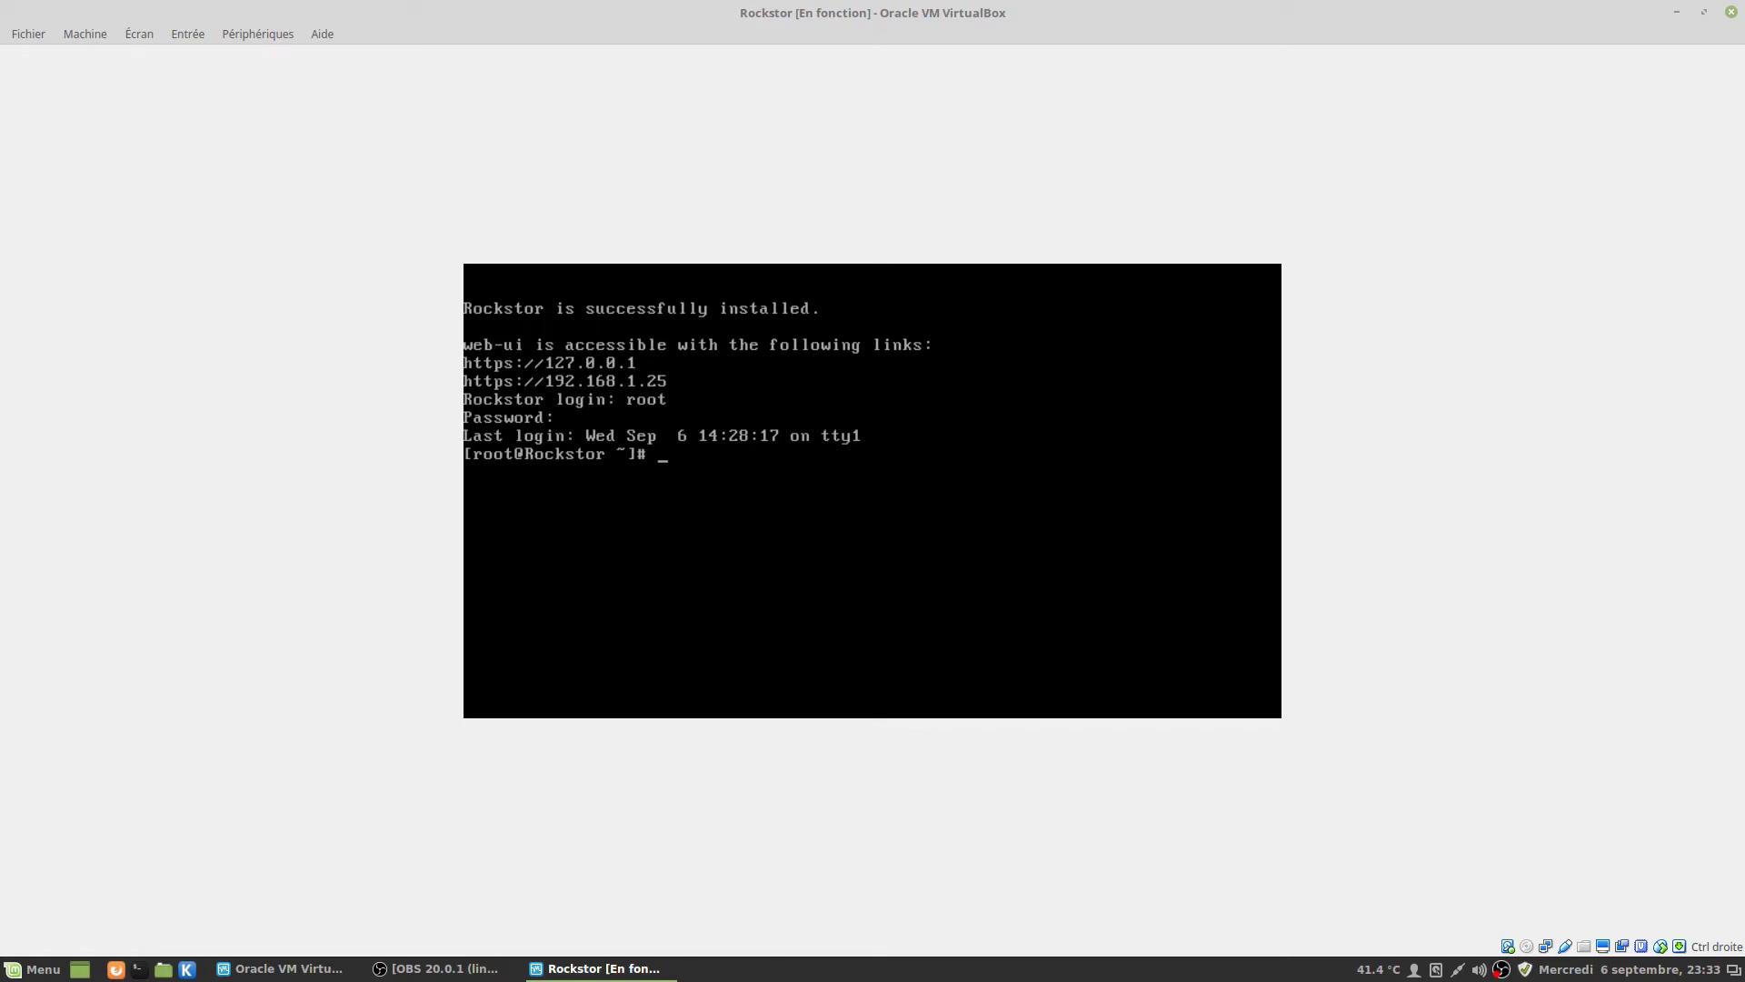
Set a new root password with passwd, retype it, then log out with exit.
text(passwd)
key(Return)
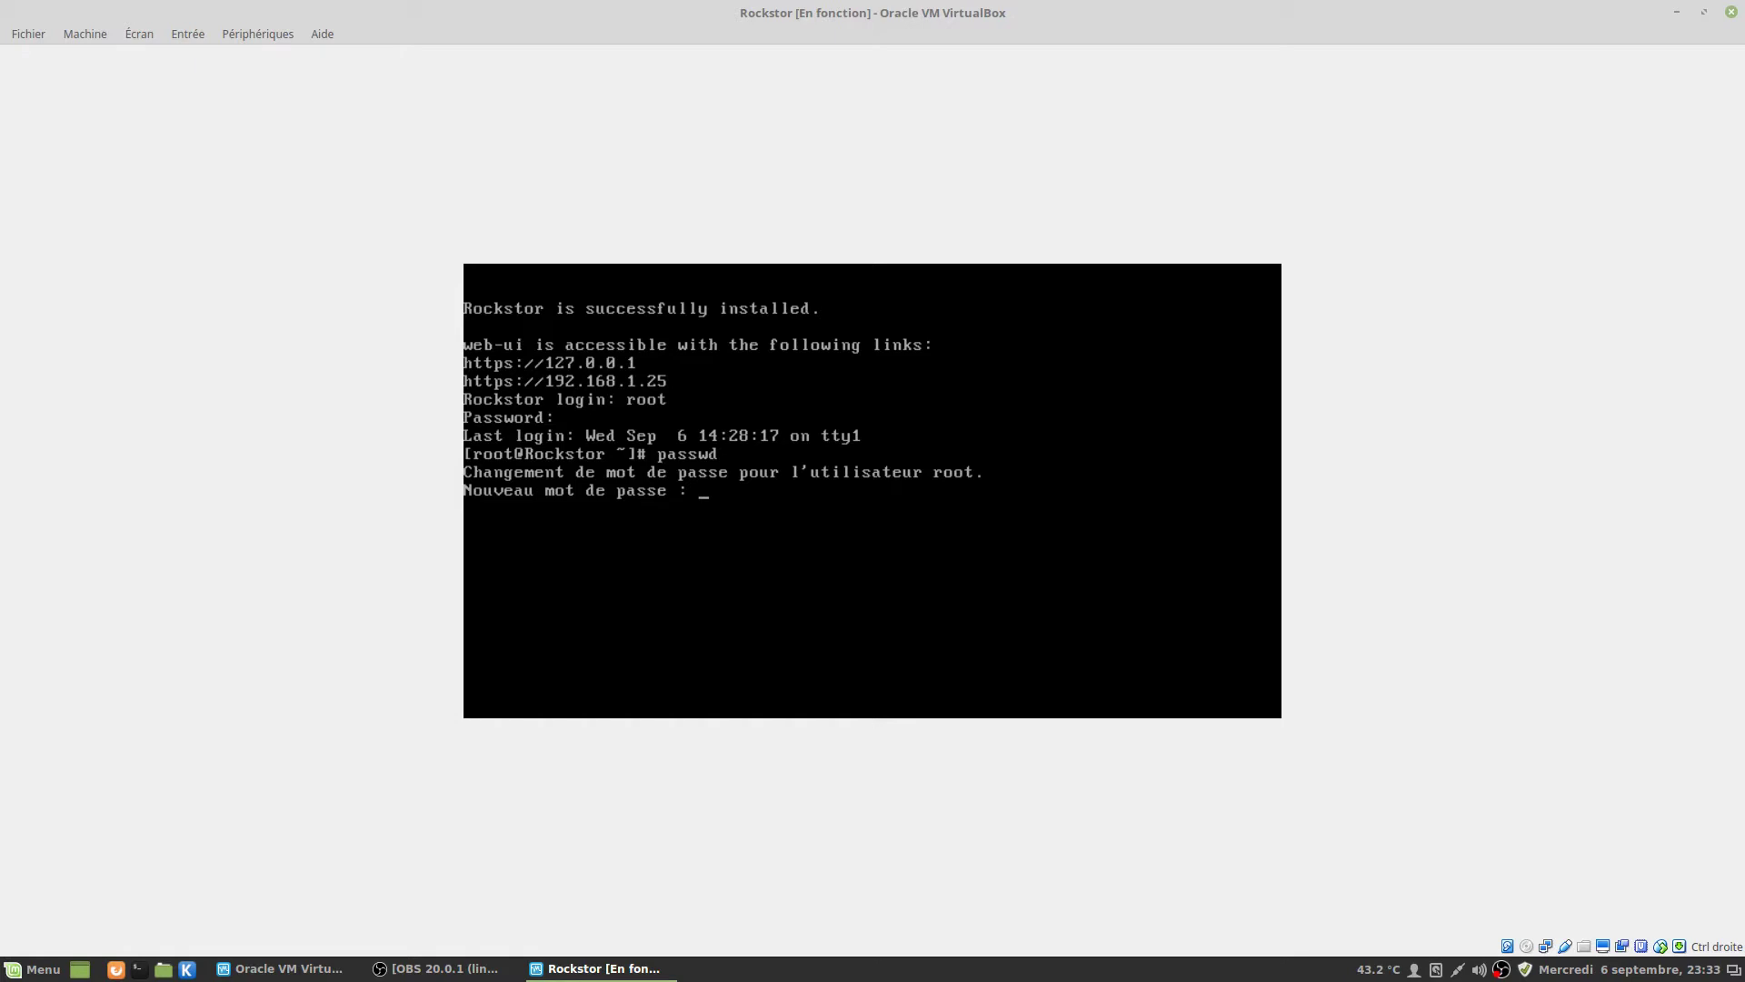
key(Return)
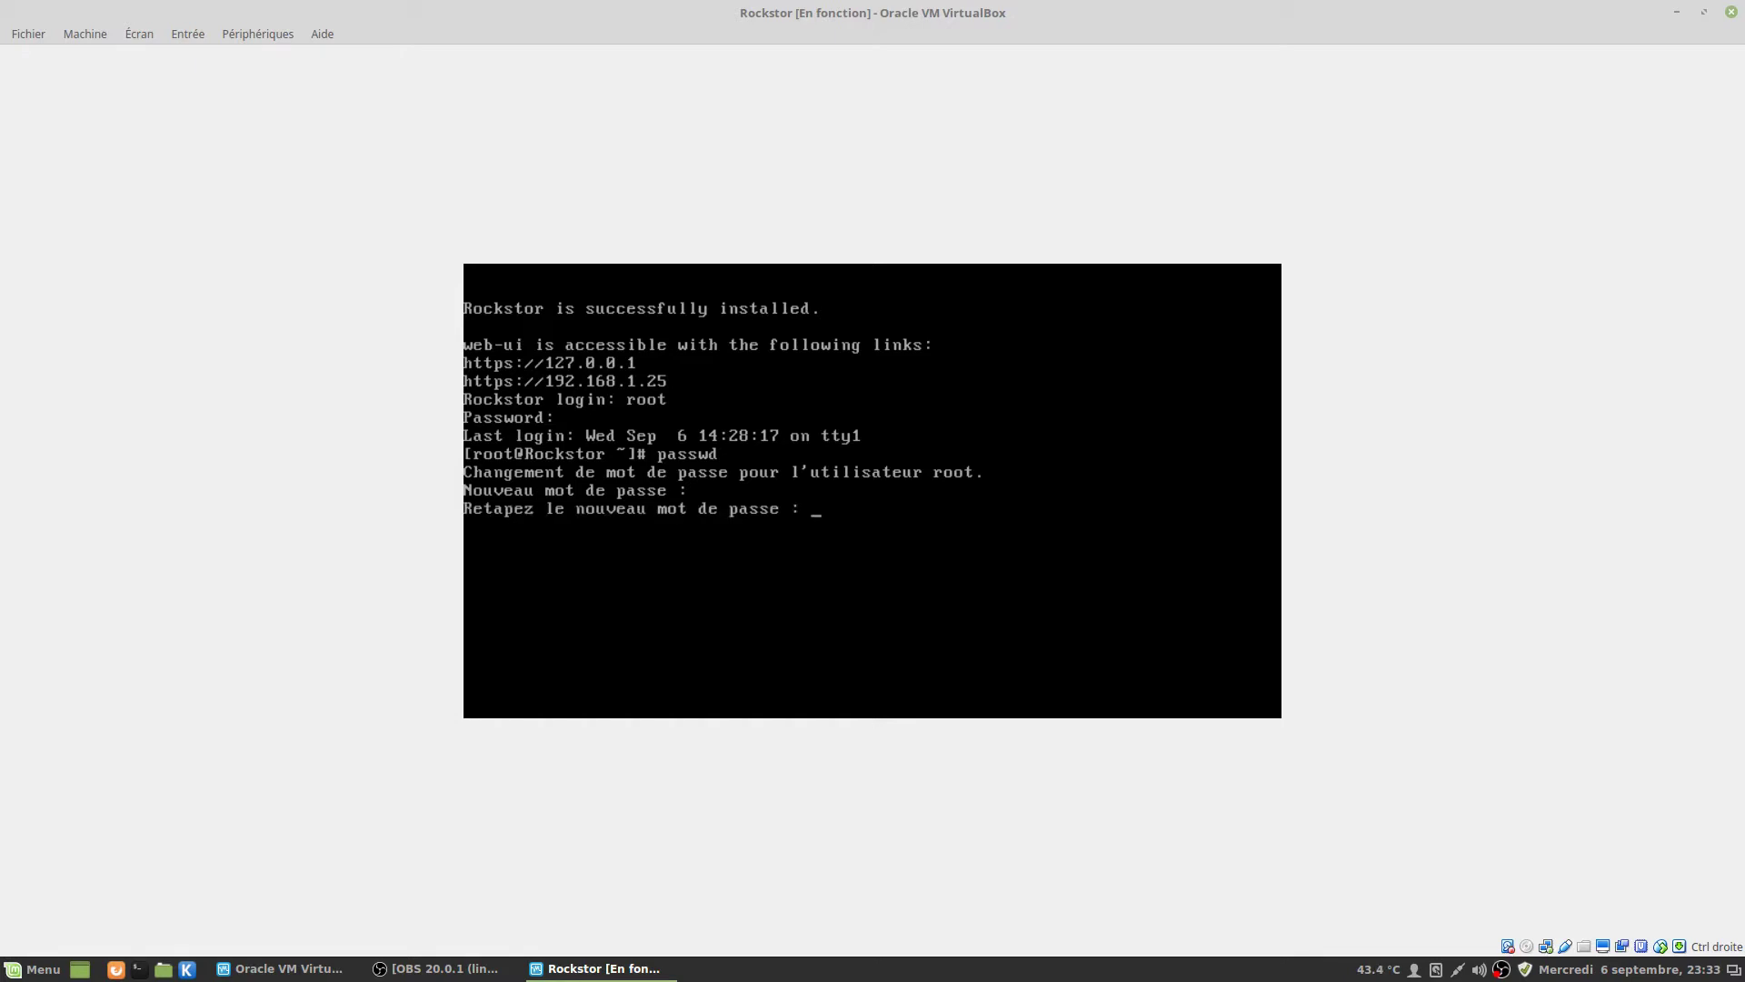
key(Return)
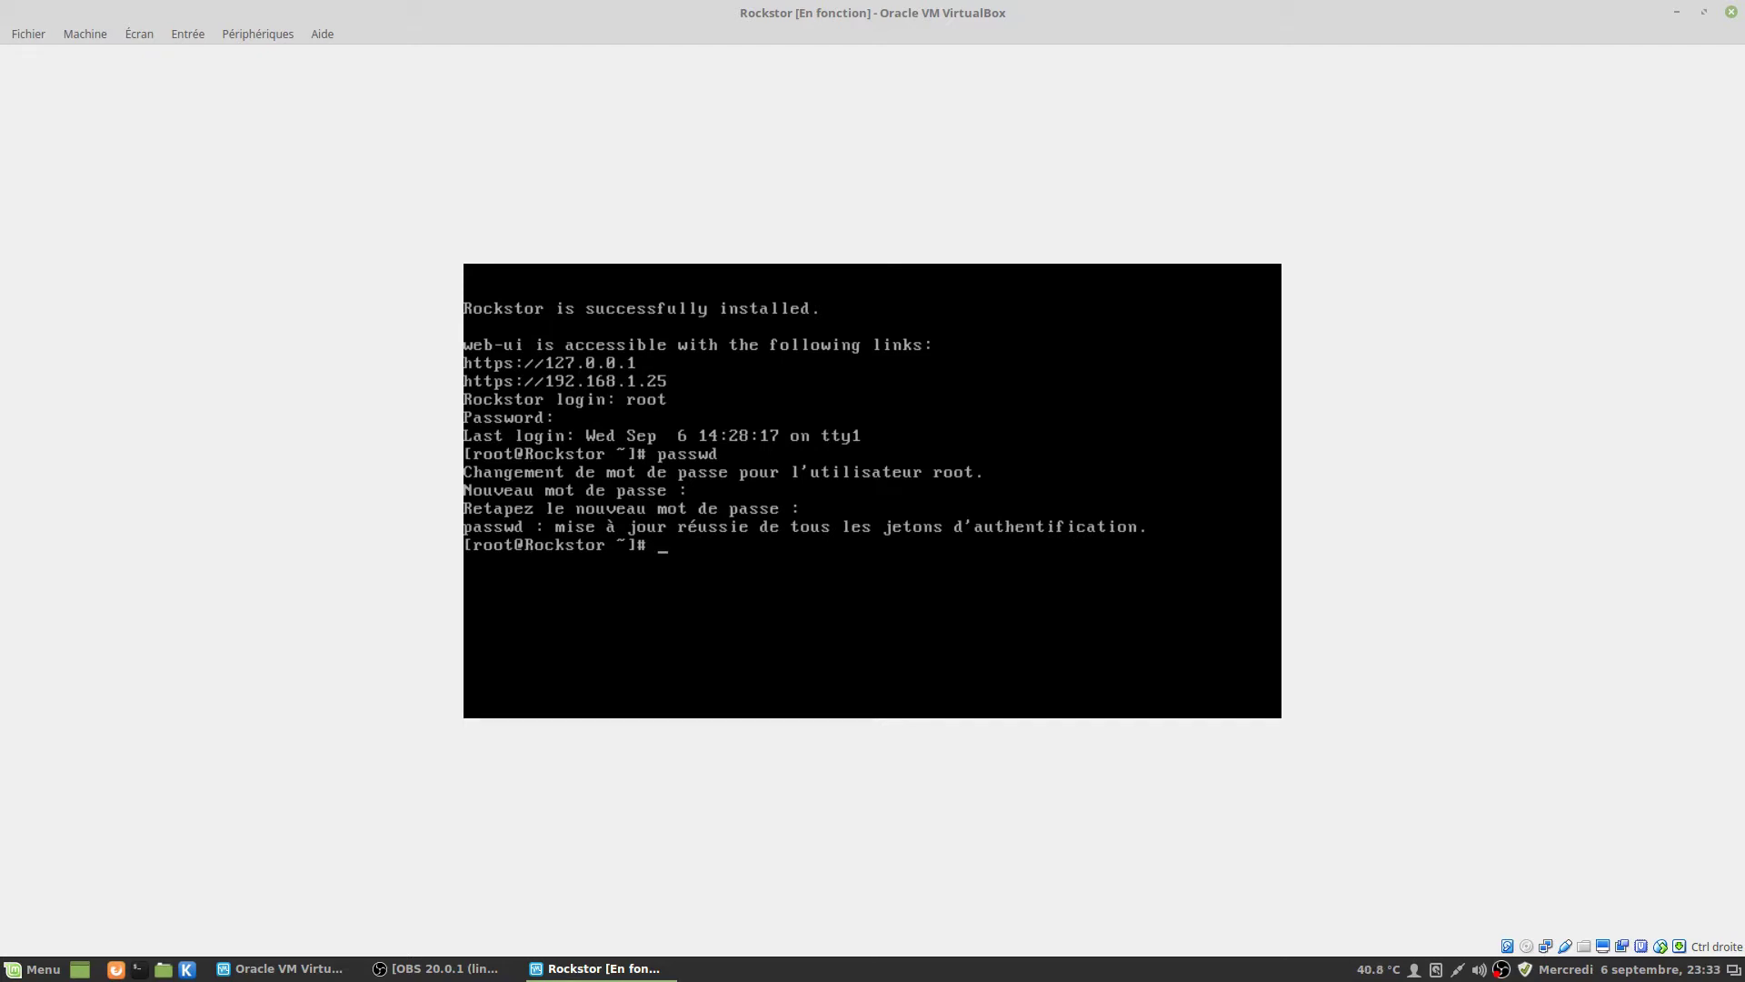
text(exit)
key(Return)
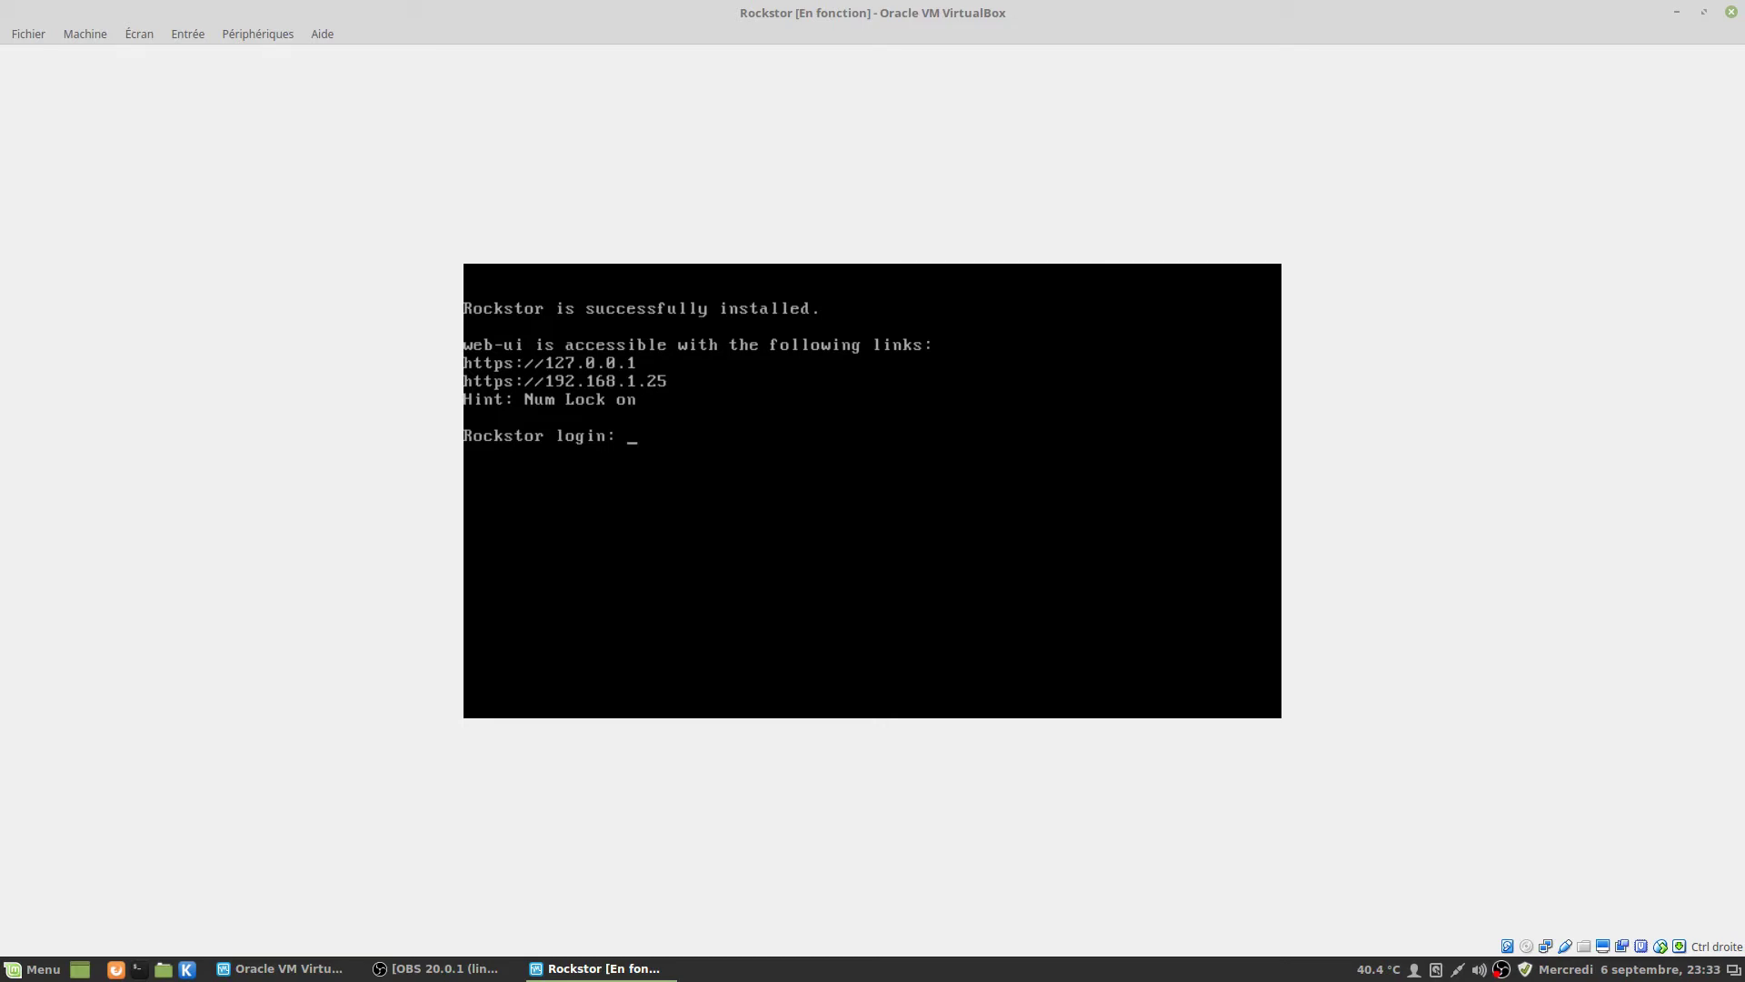
Log in as root with the new password and shut the VM down with poweroff.
text(root)
key(Return)
key(Return)
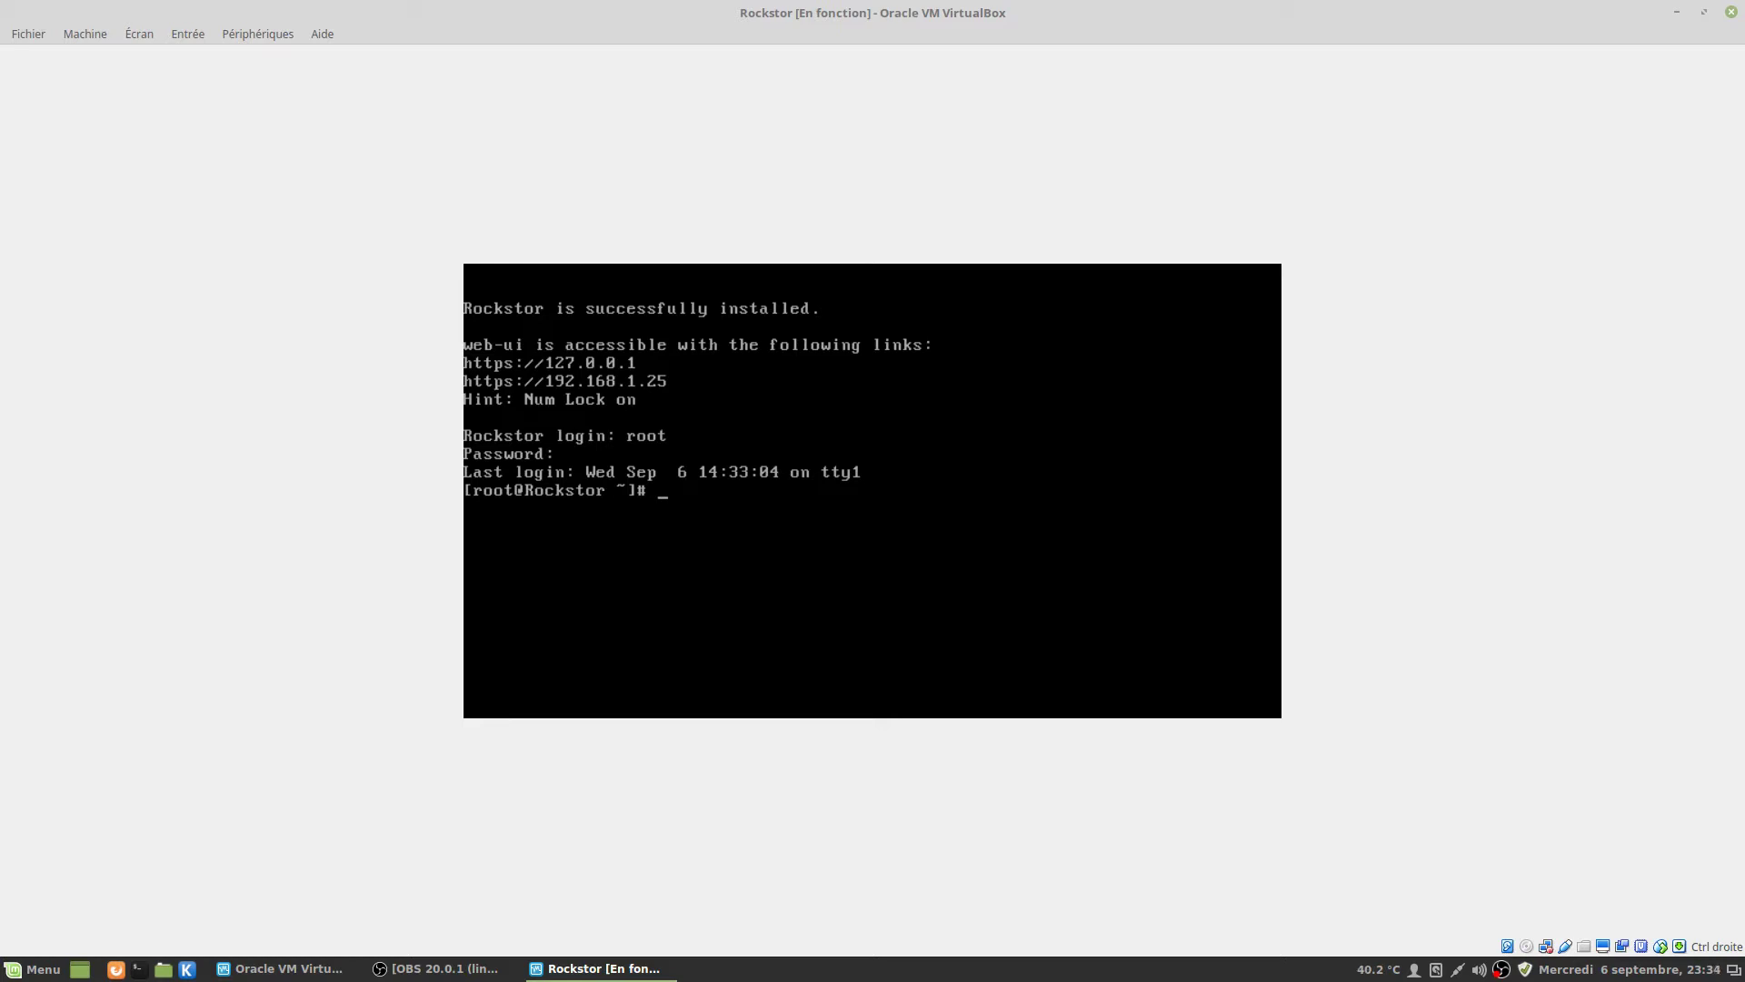
text(poweroff)
key(Return)
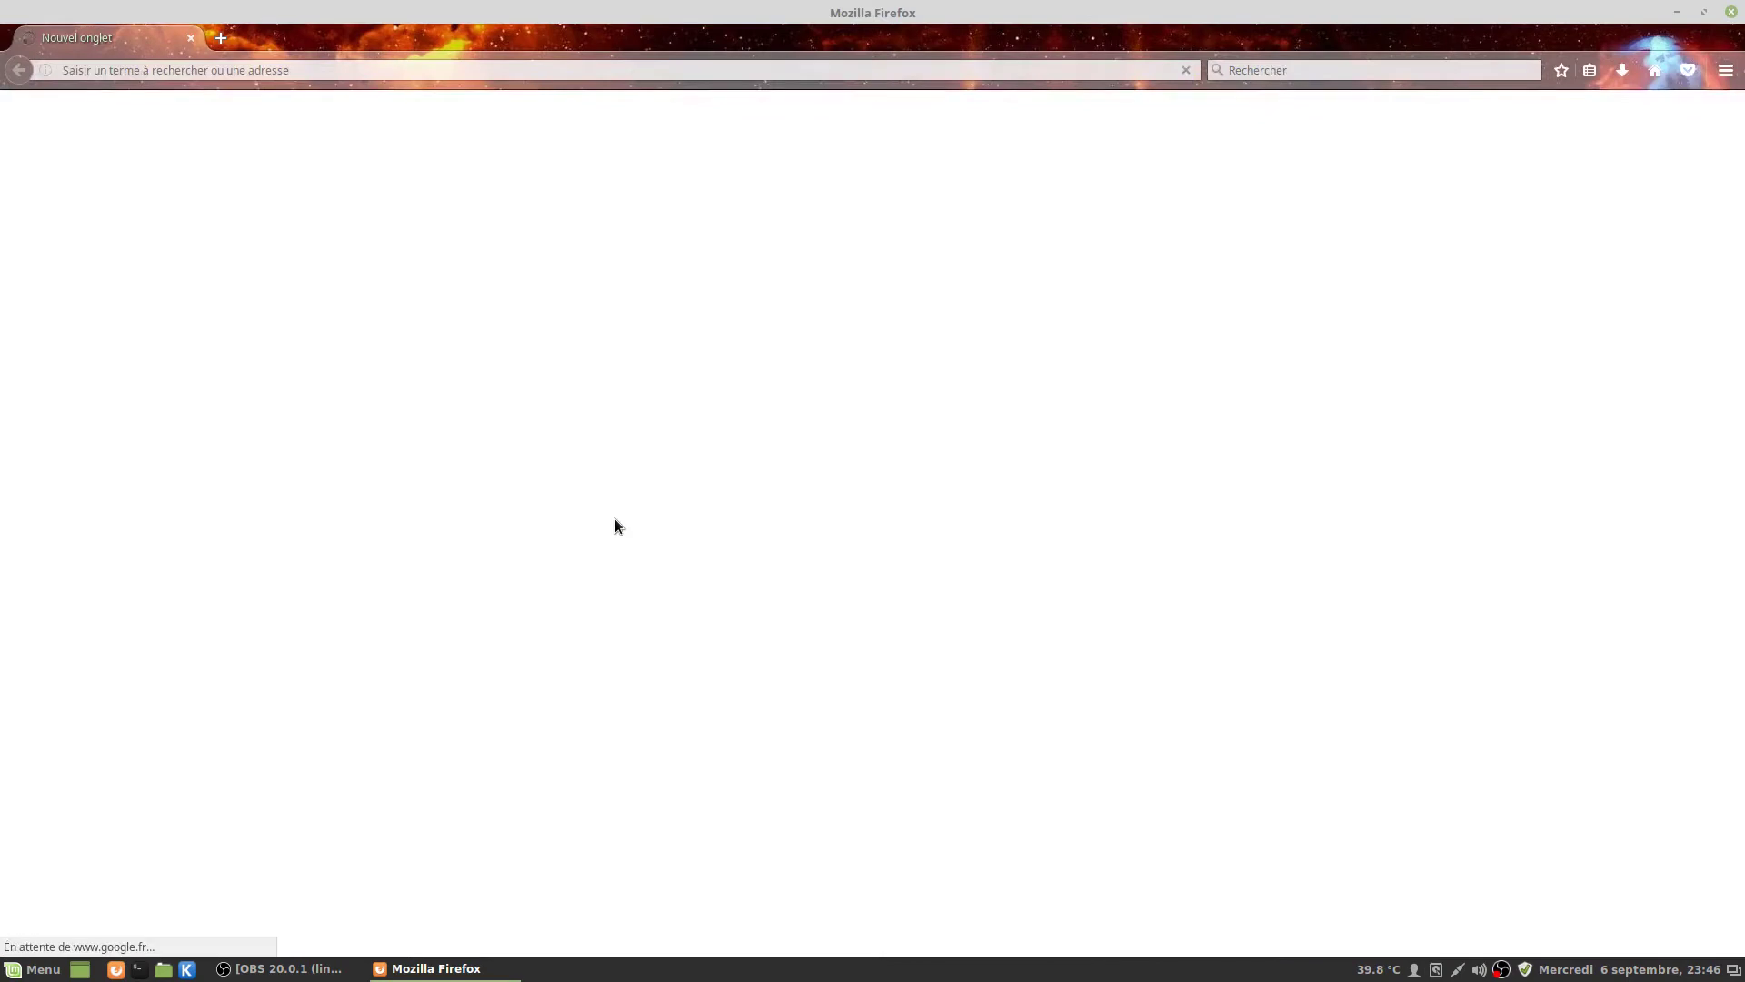
Load 192.168.1.19 in Firefox's address bar, which returns a connection-failed page.
drag(193, 70, 114, 73)
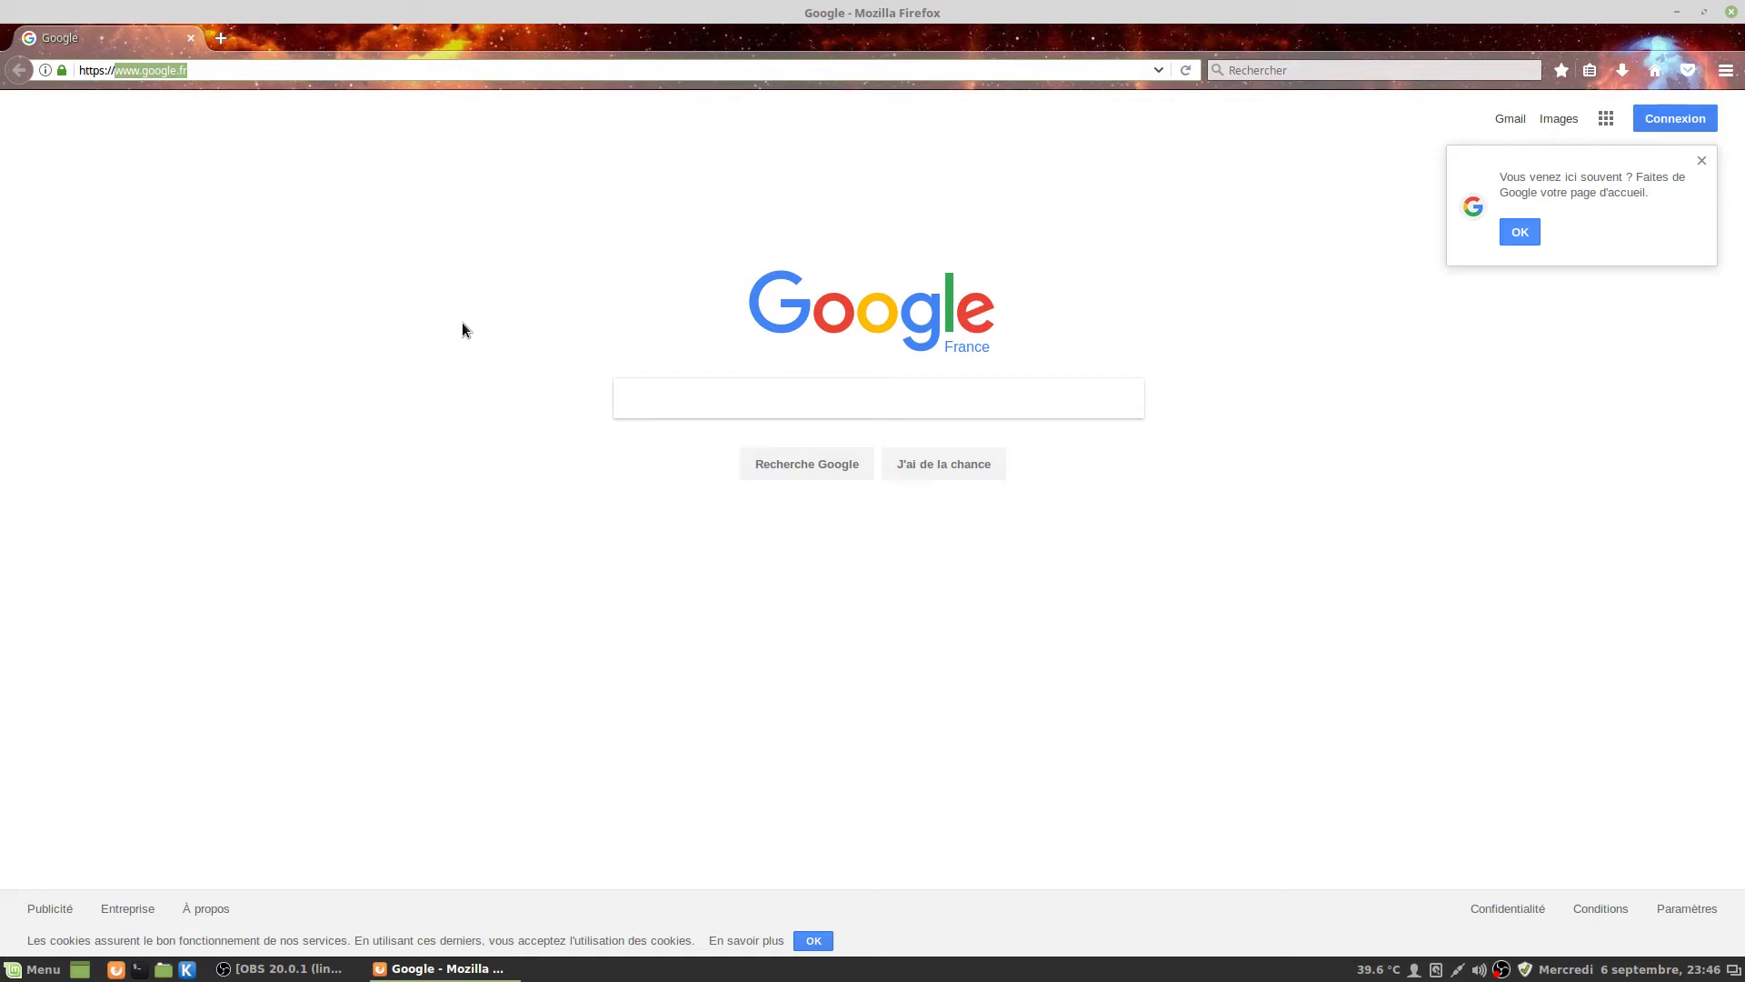
text(192.16)
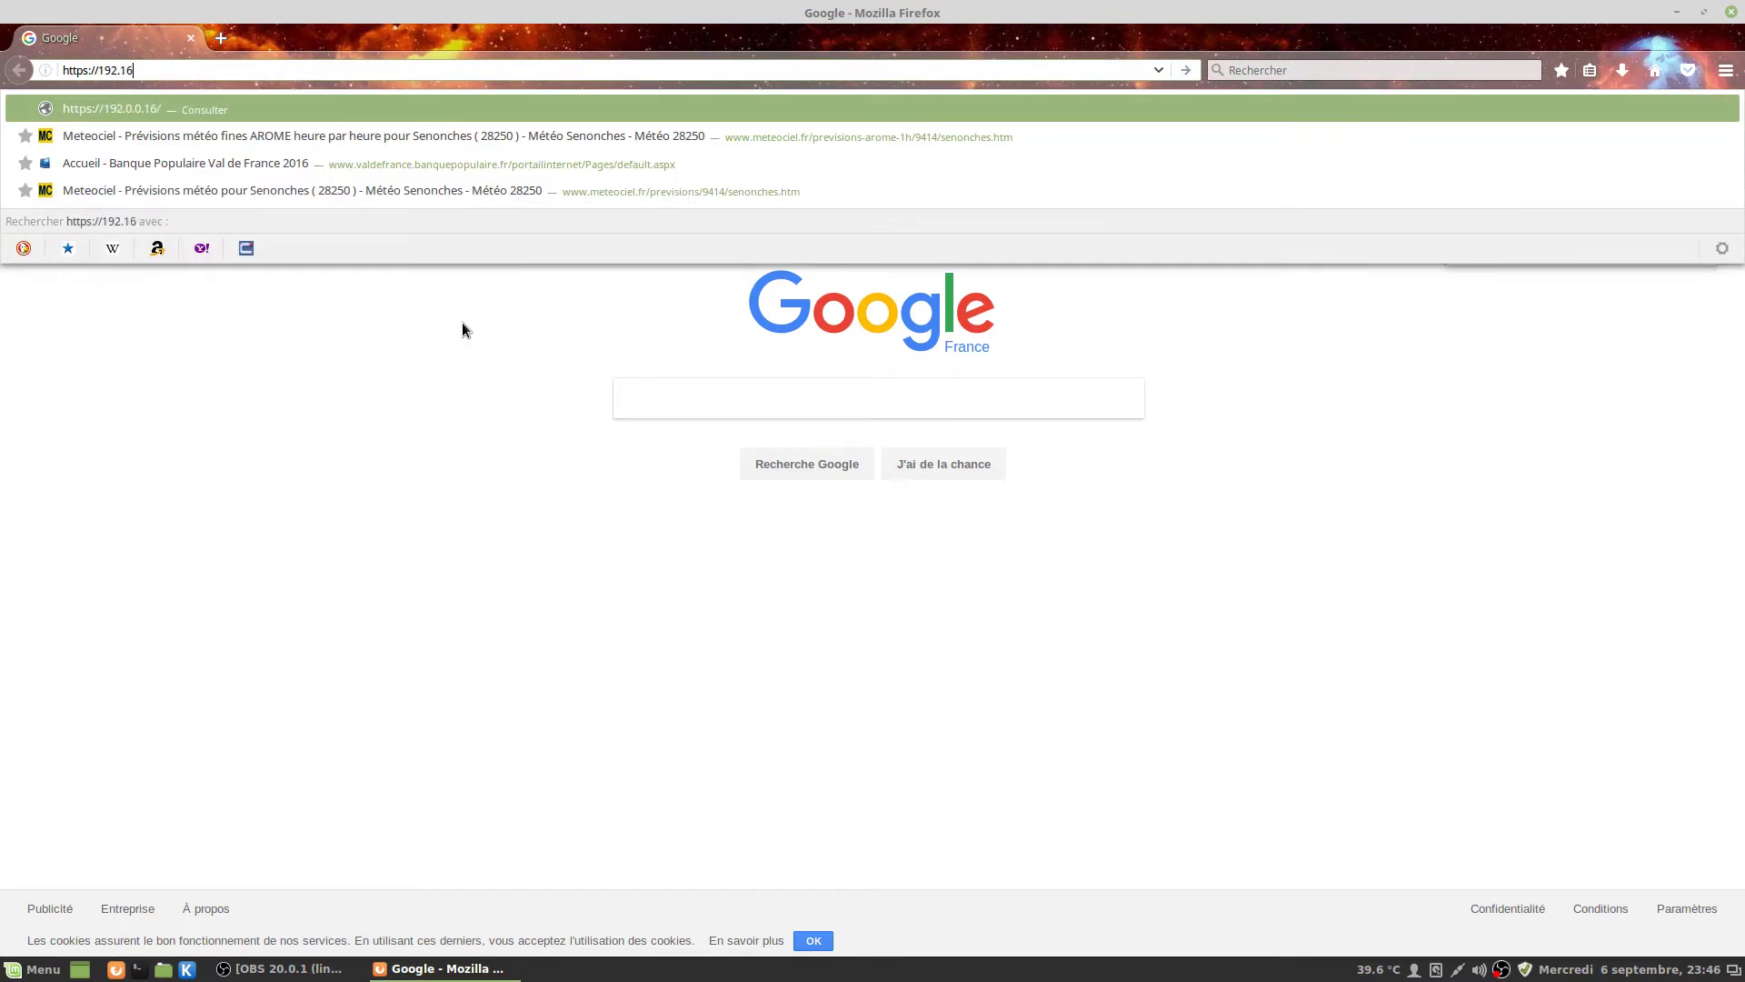
text(8.1.19)
key(Return)
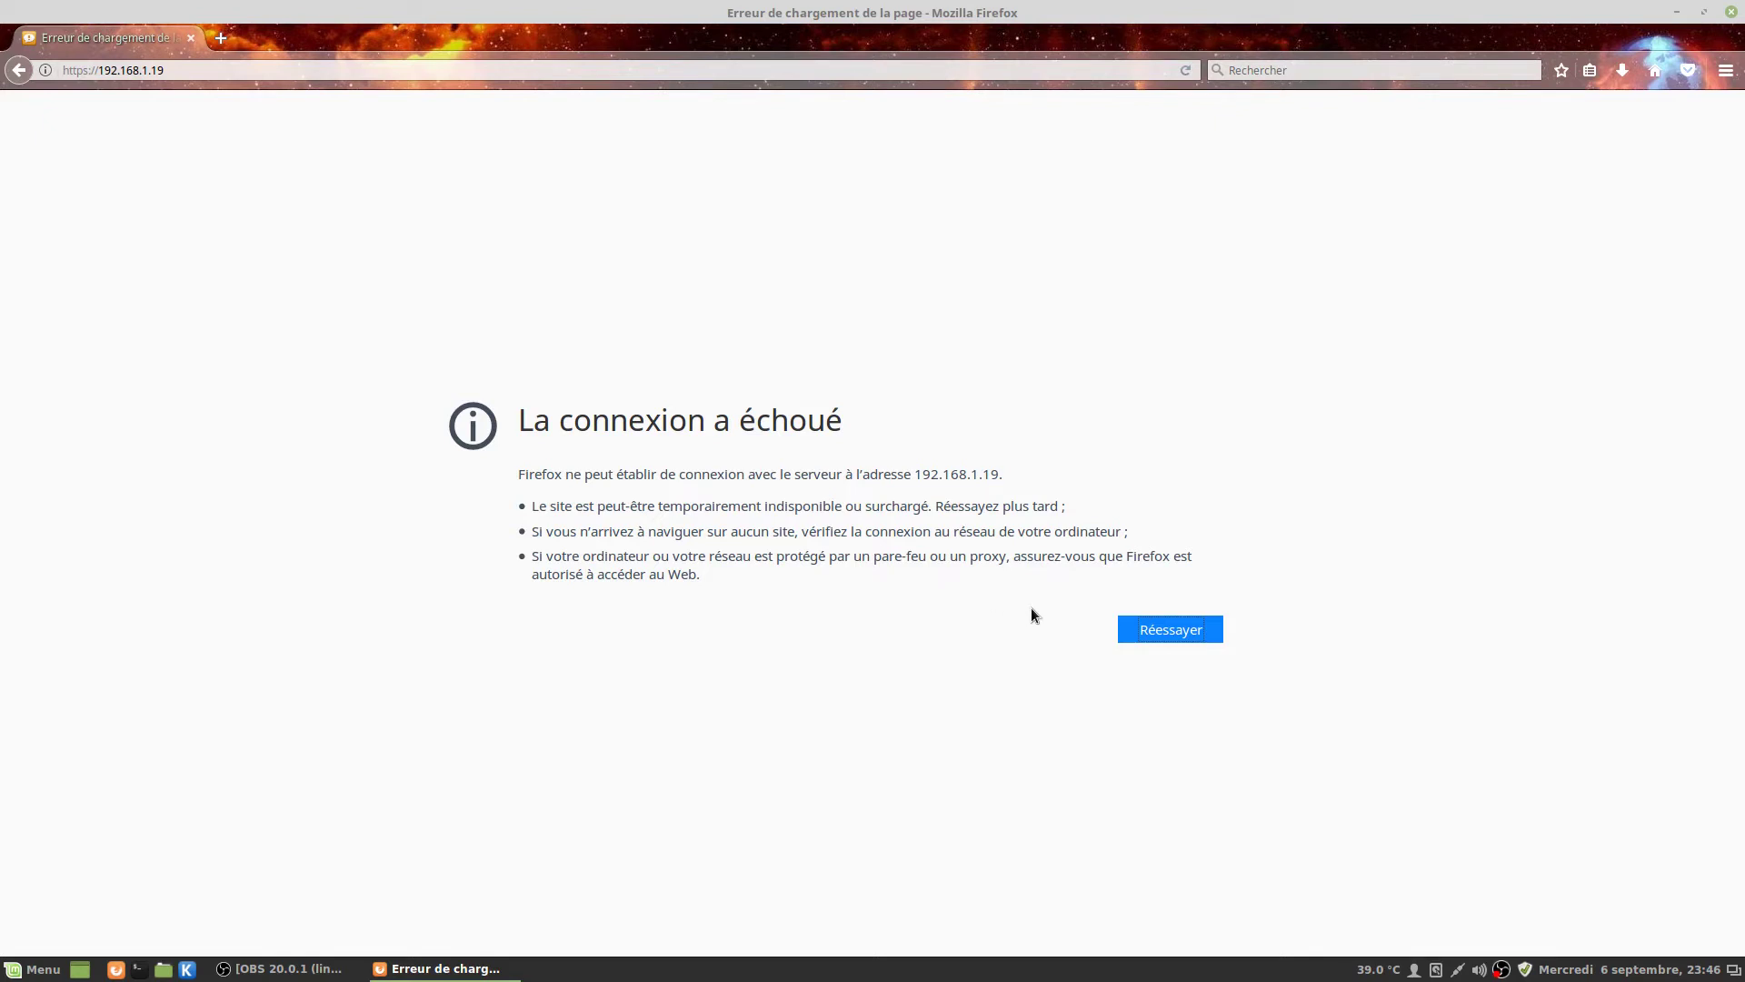
Retry 192.168.1.19 and confirm a security exception for its self-signed certificate.
click(1153, 632)
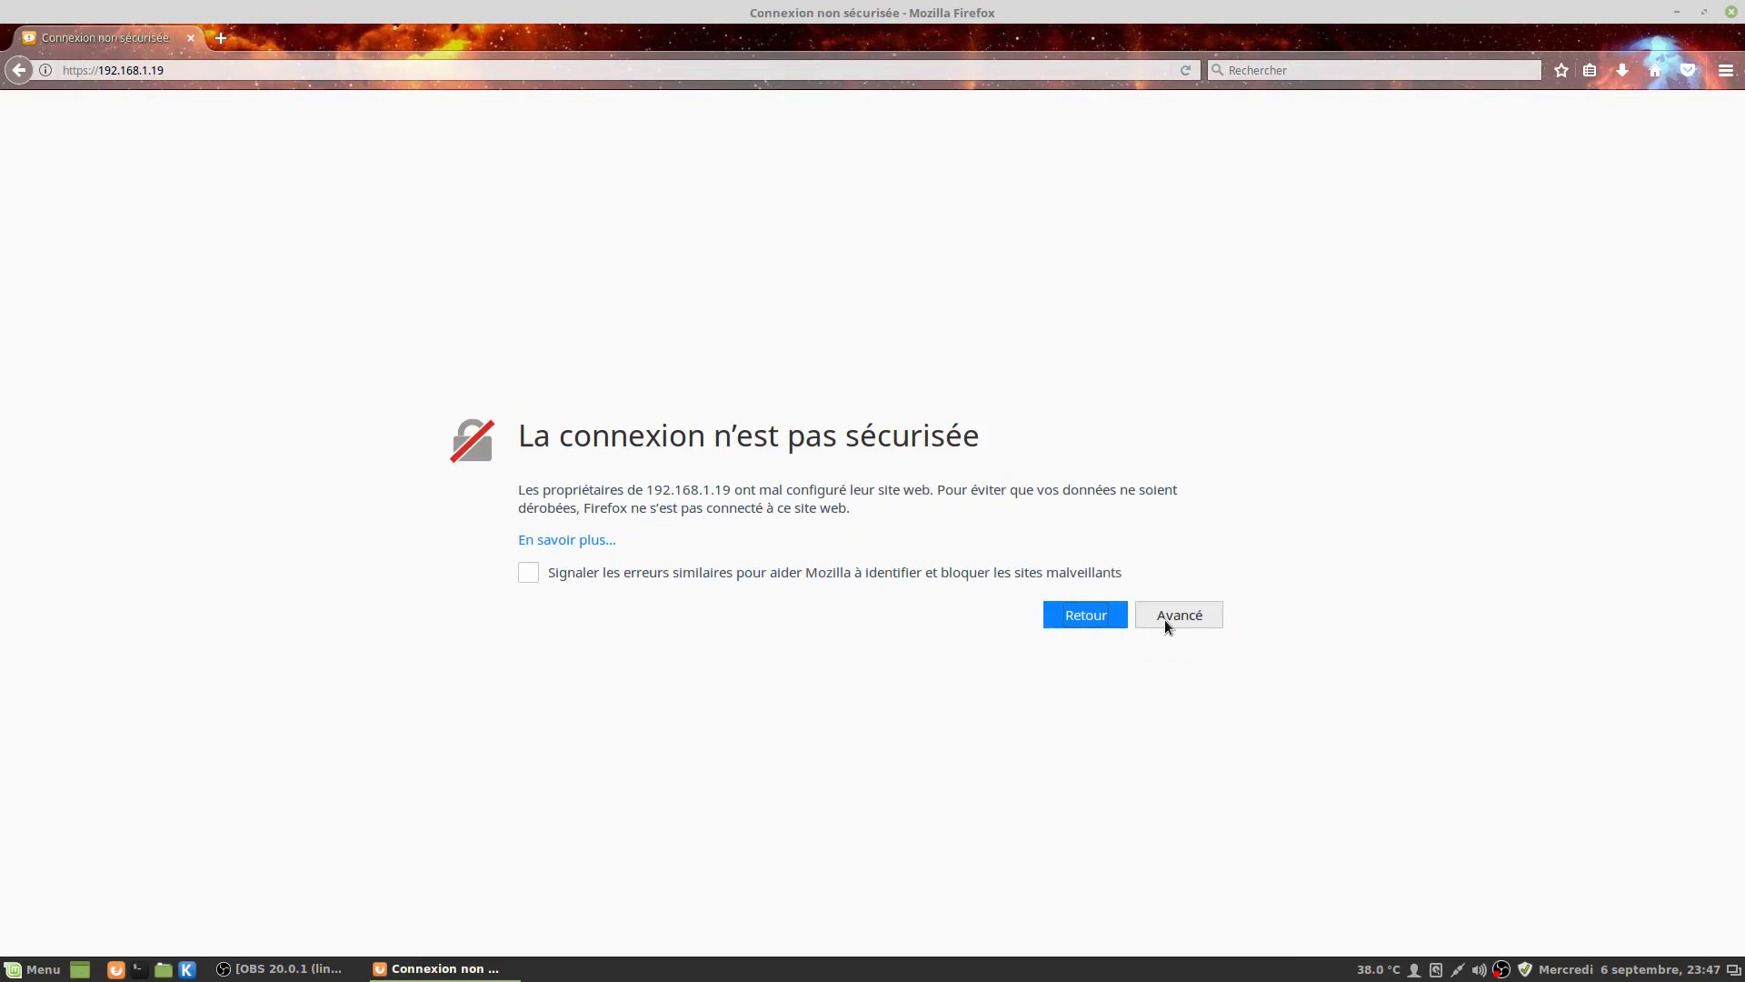
click(1165, 621)
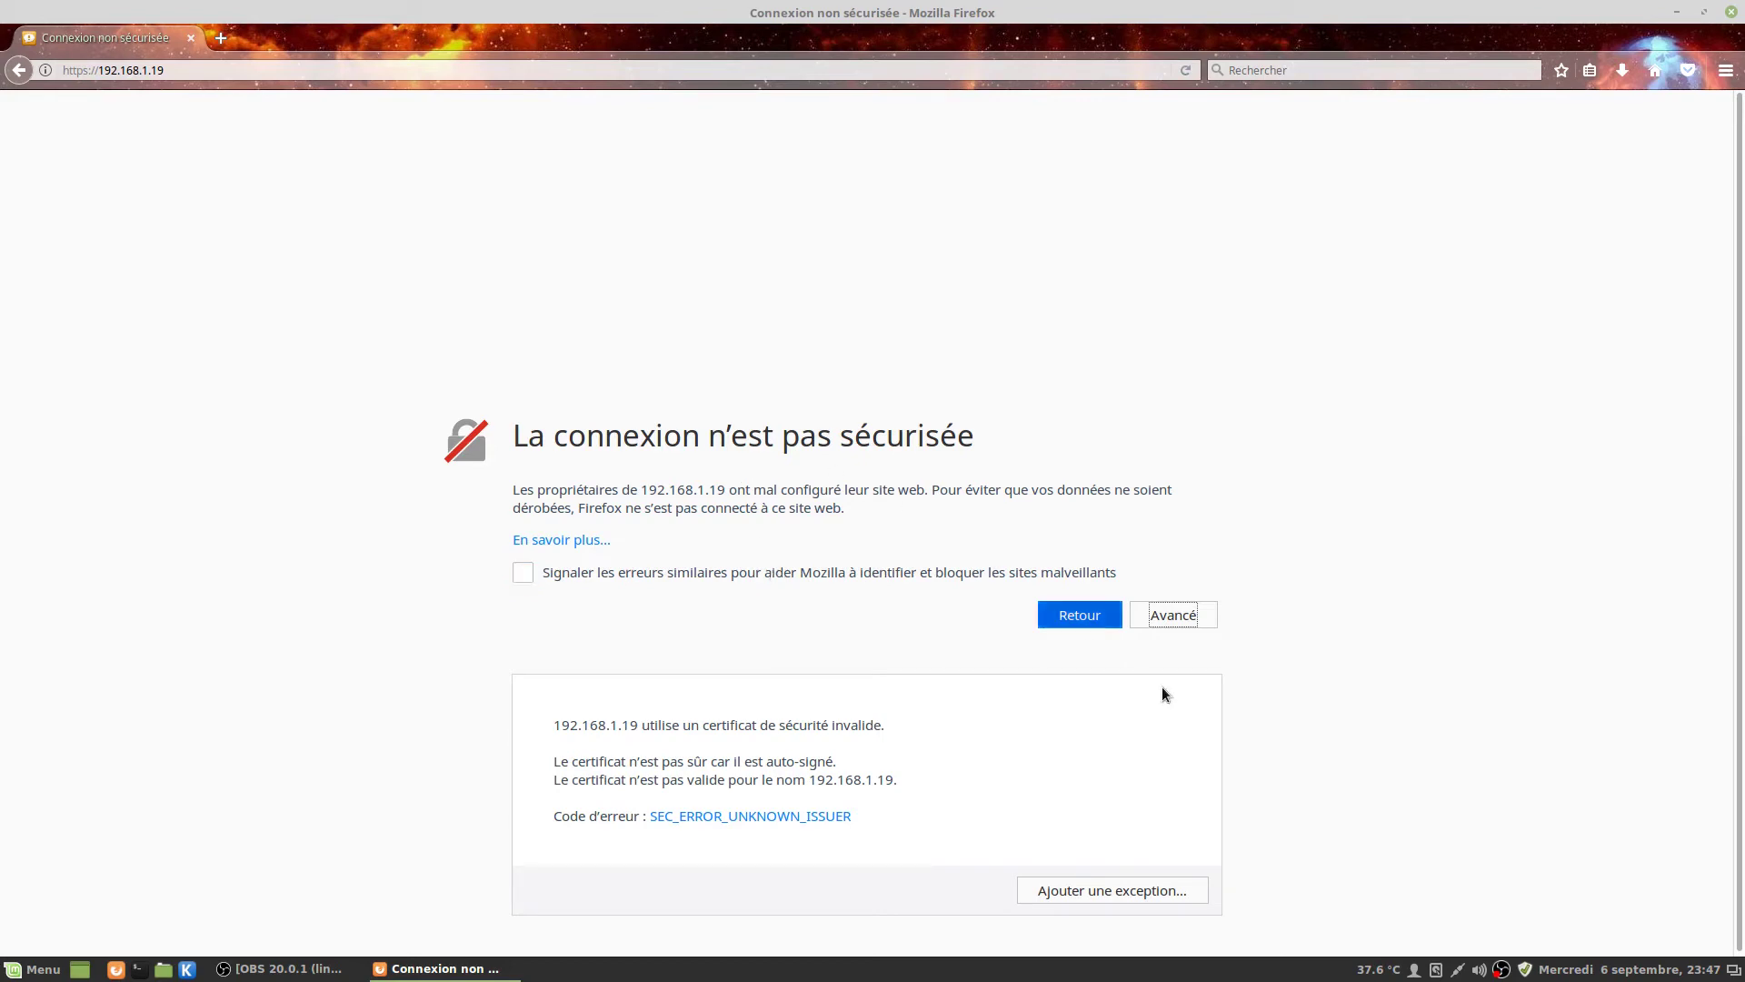
click(1119, 889)
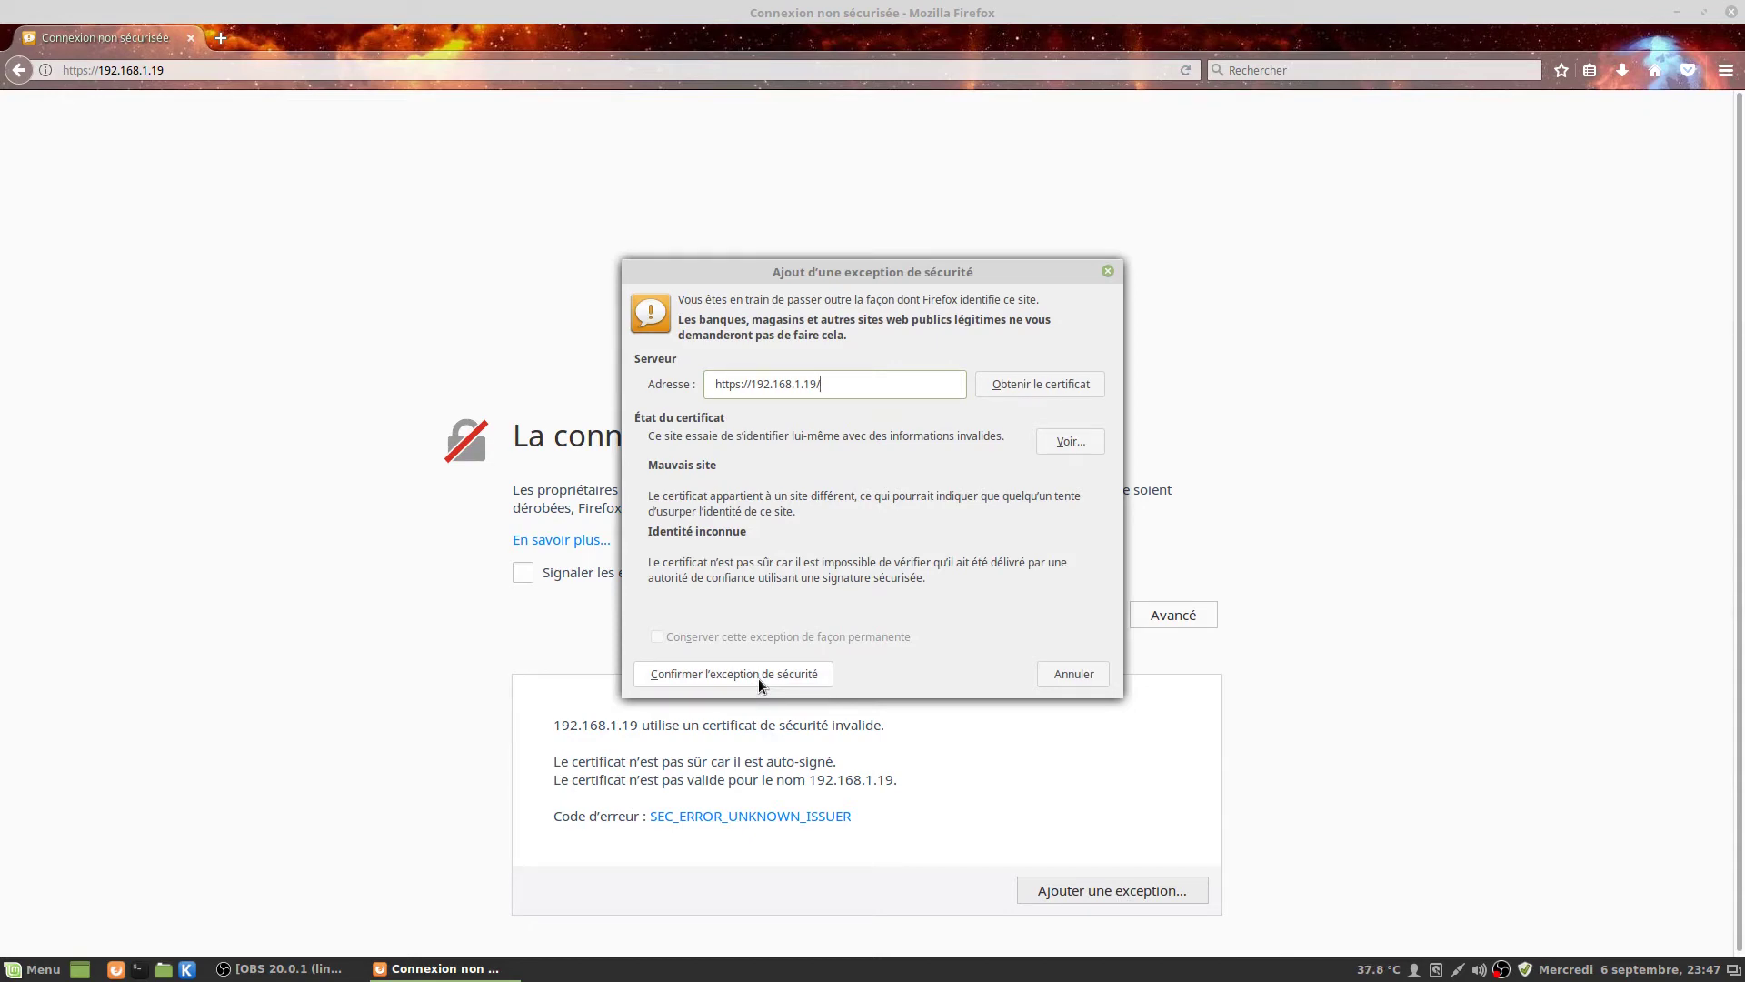
click(757, 678)
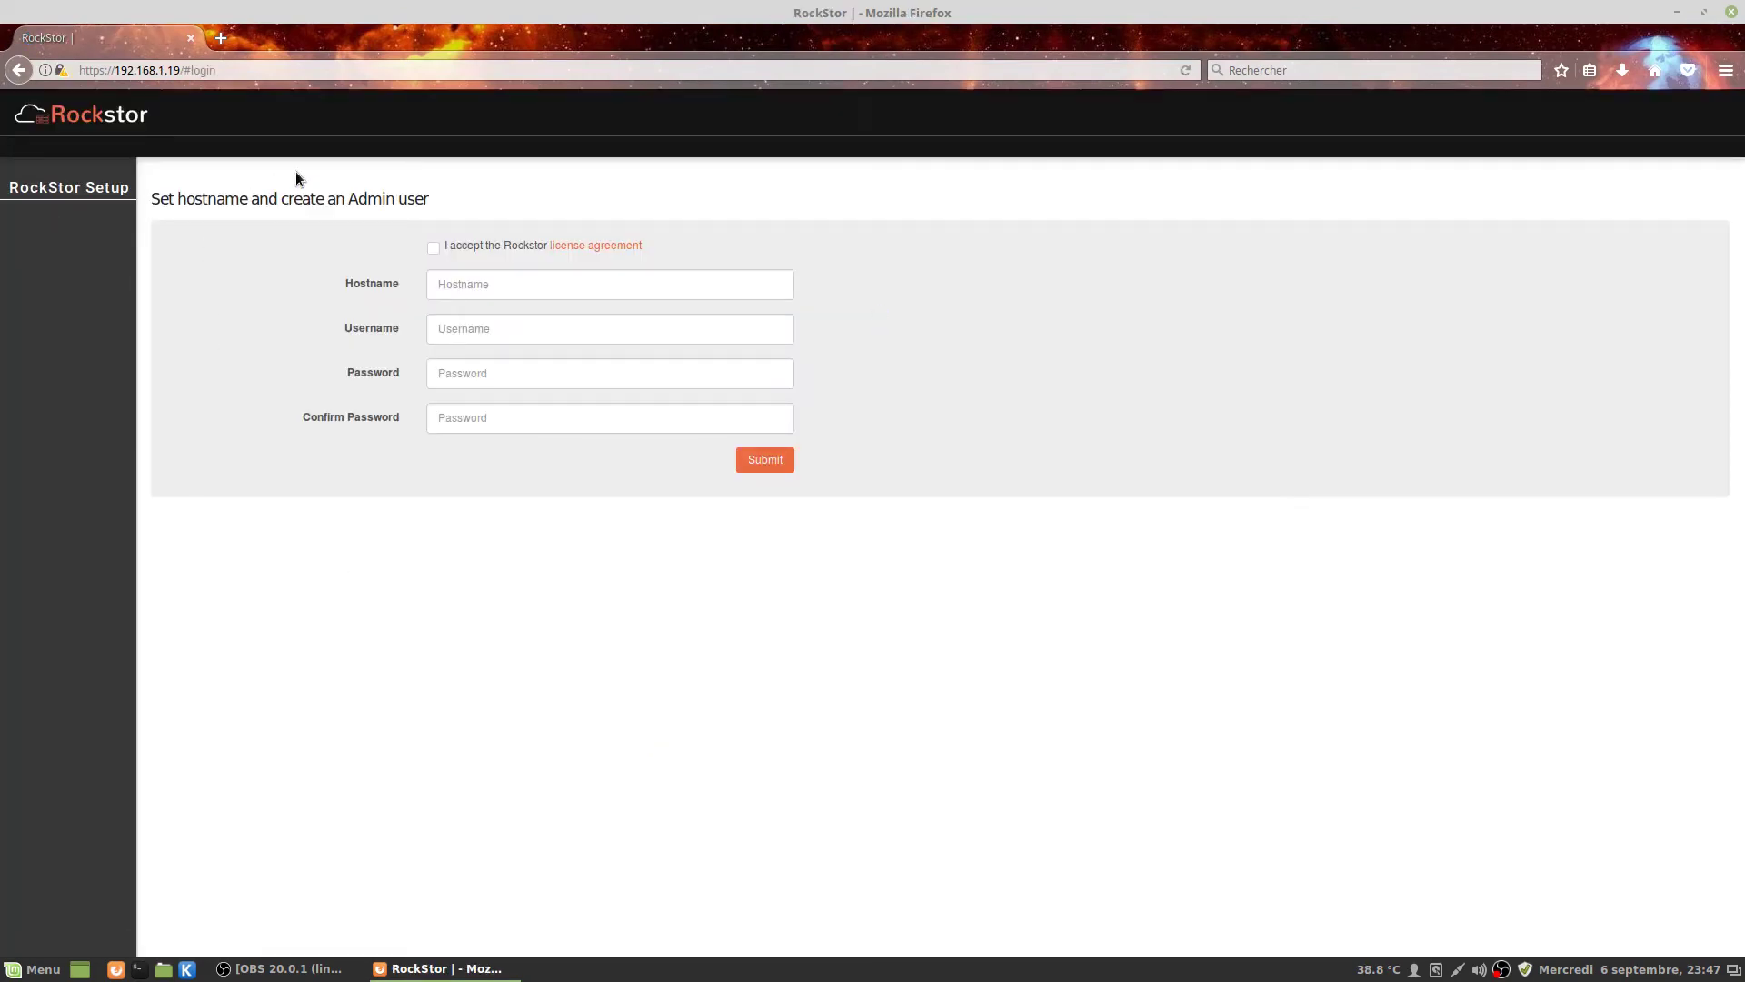
Accept the Rockstor license and set the hostname to testnas.
click(433, 248)
click(455, 285)
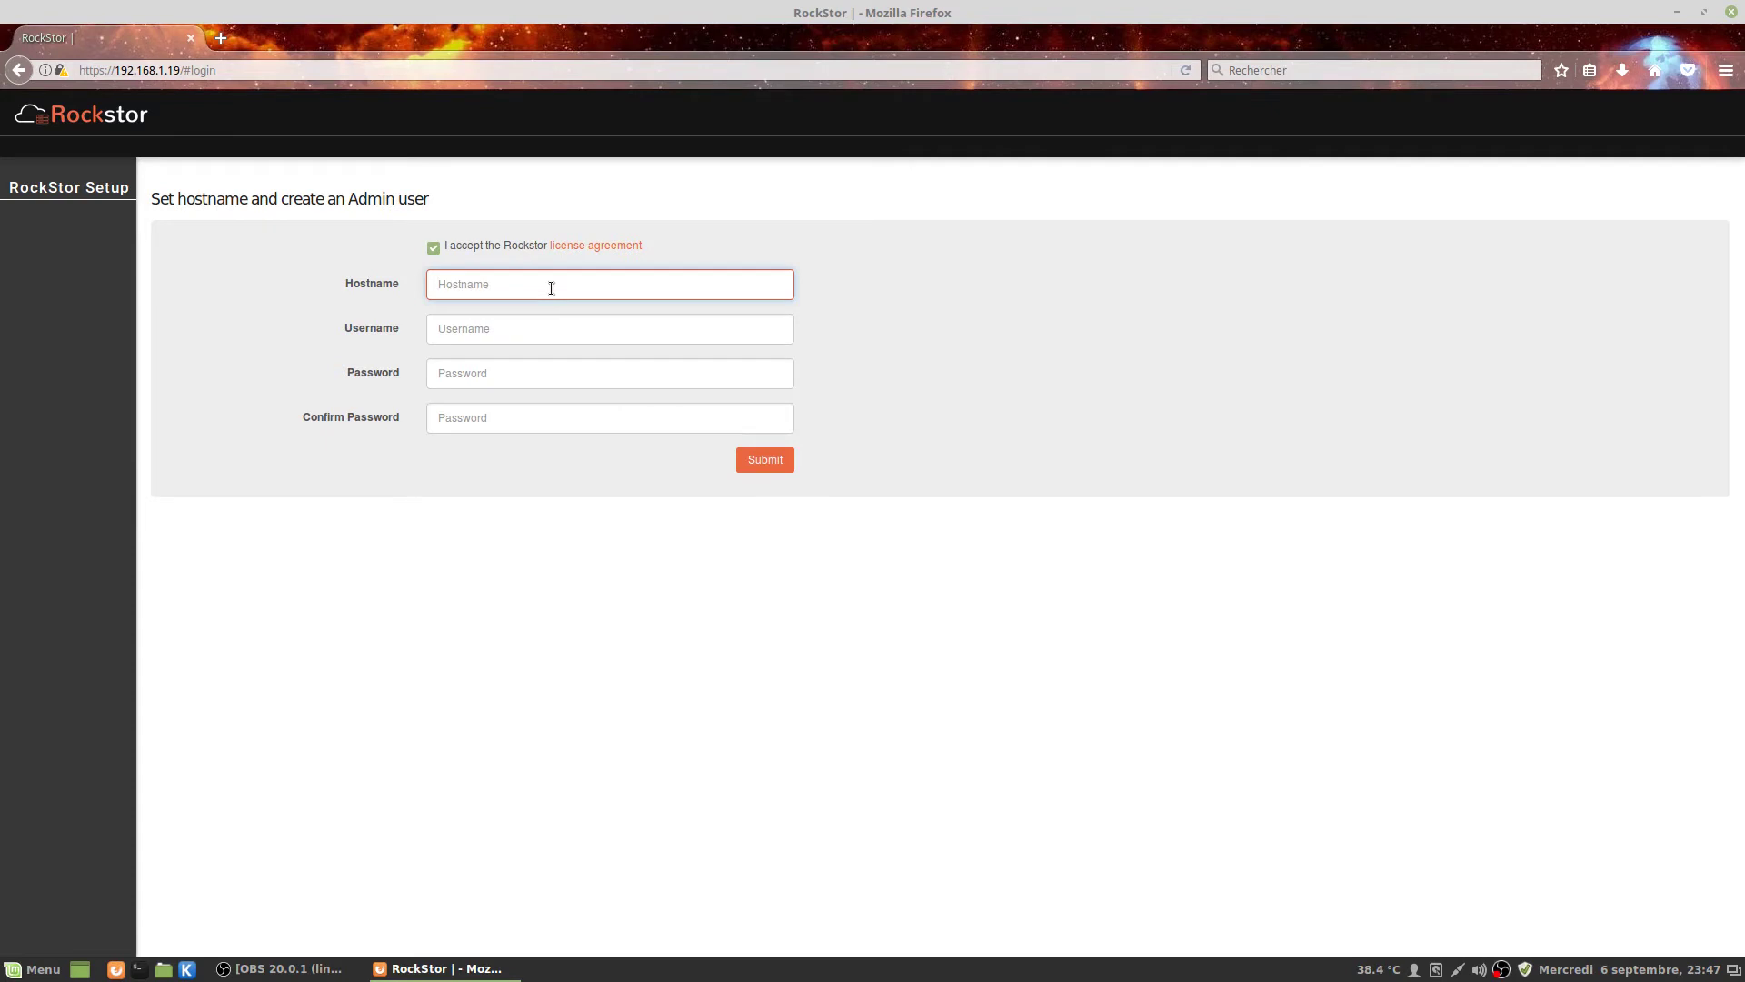
text(testnas)
key(Tab)
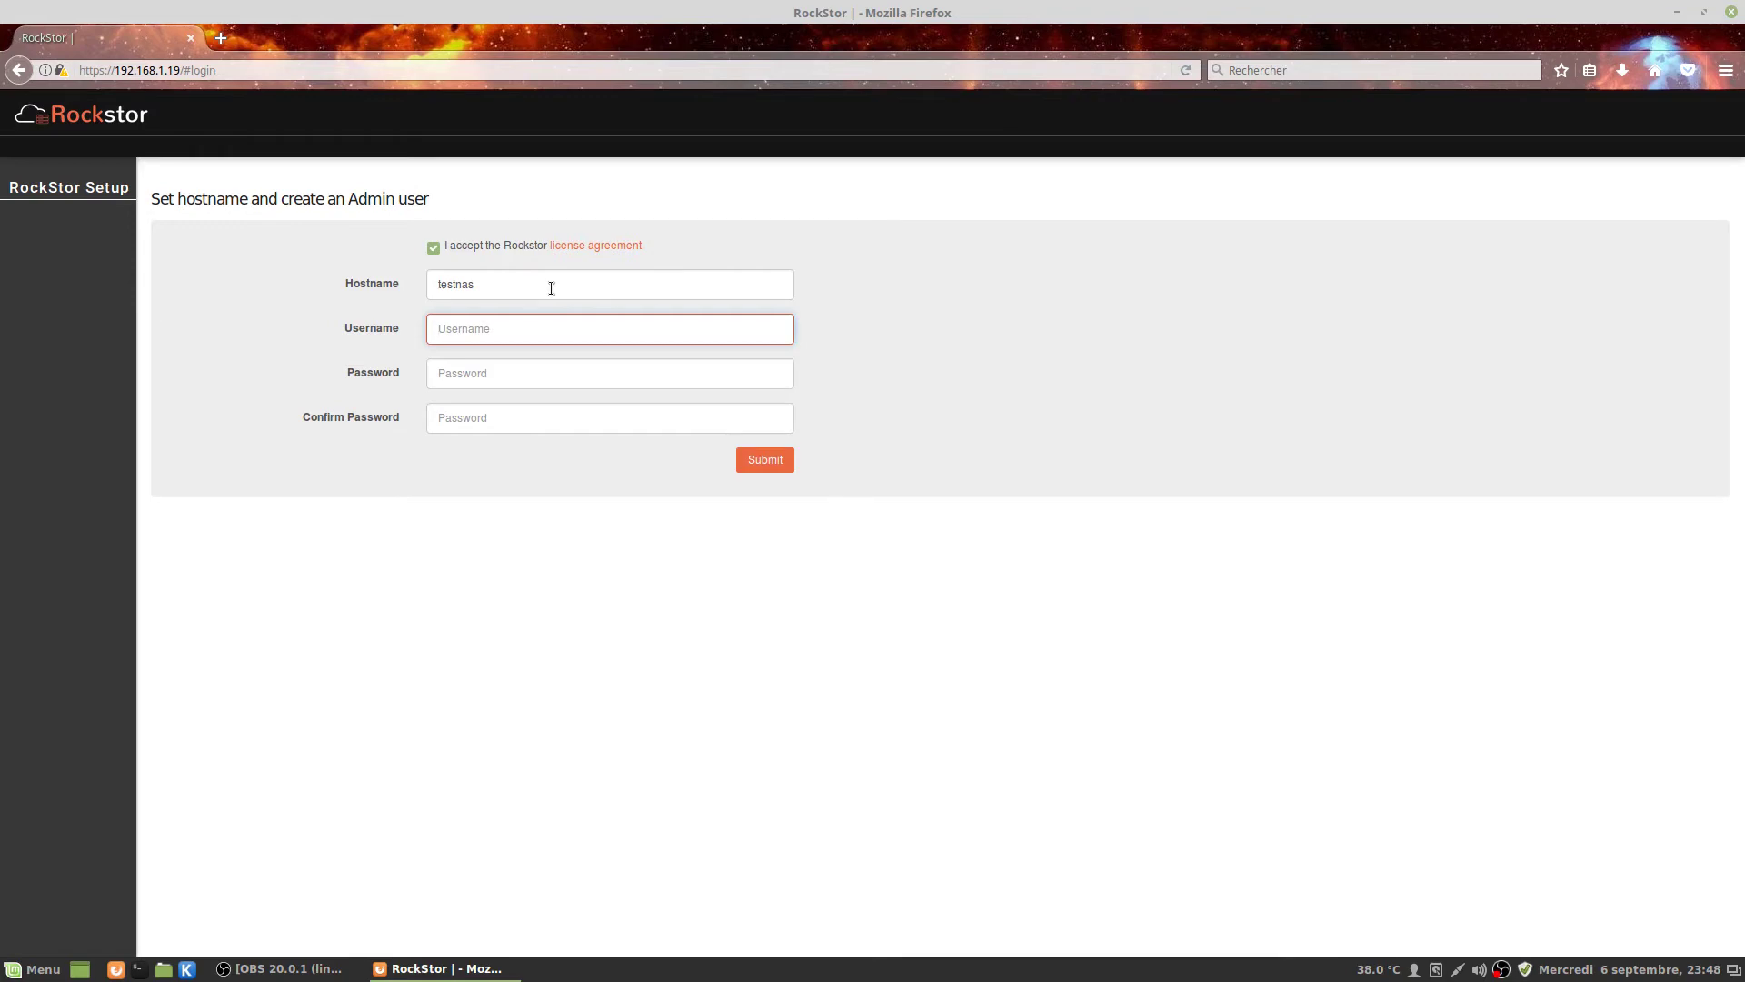
text(usertest)
key(Tab)
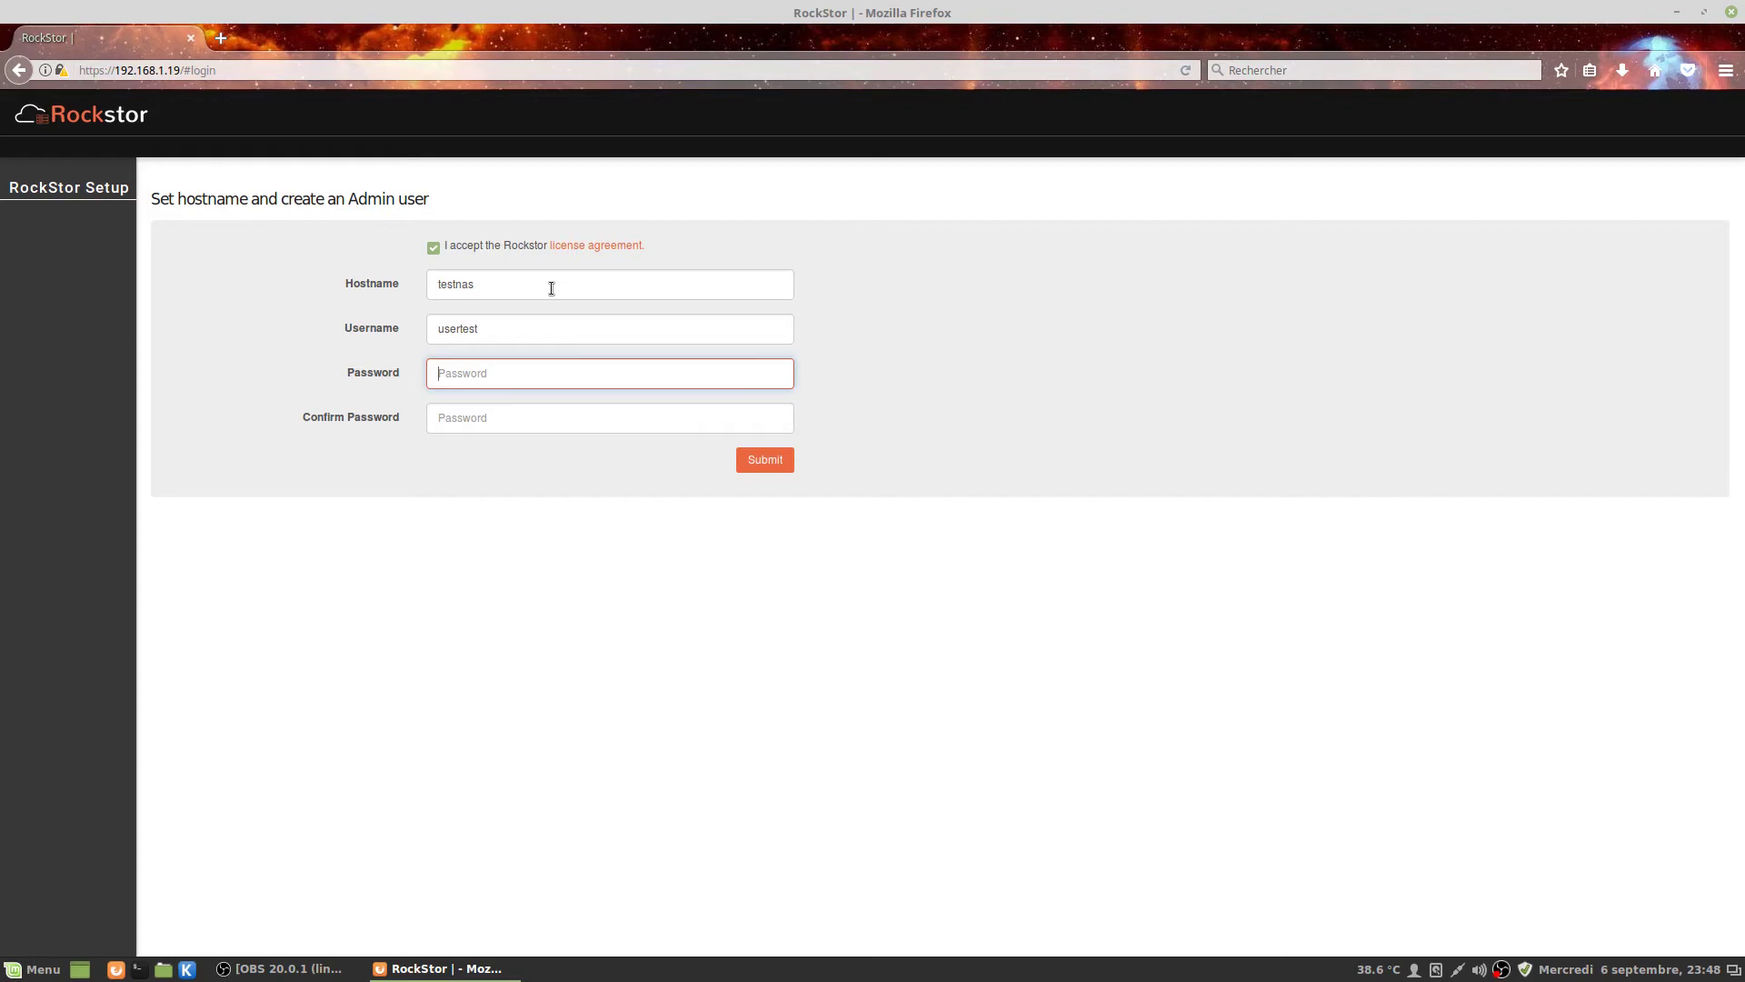
text(test)
key(Tab)
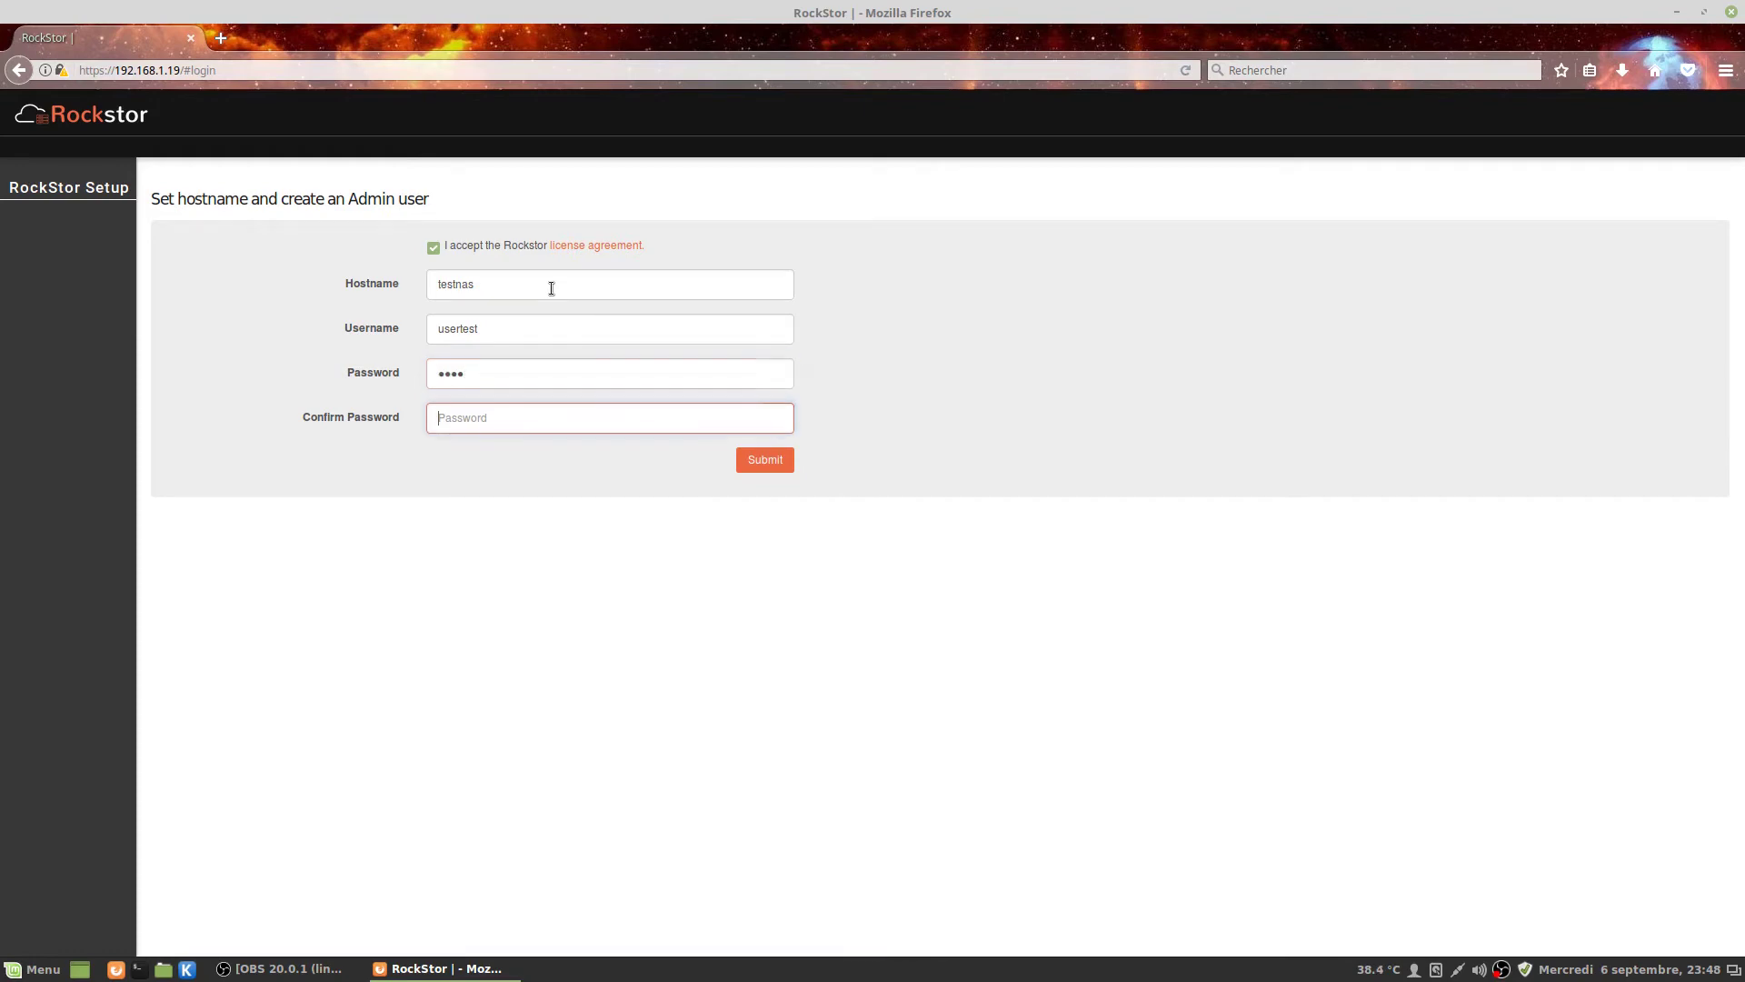
text(test)
click(769, 466)
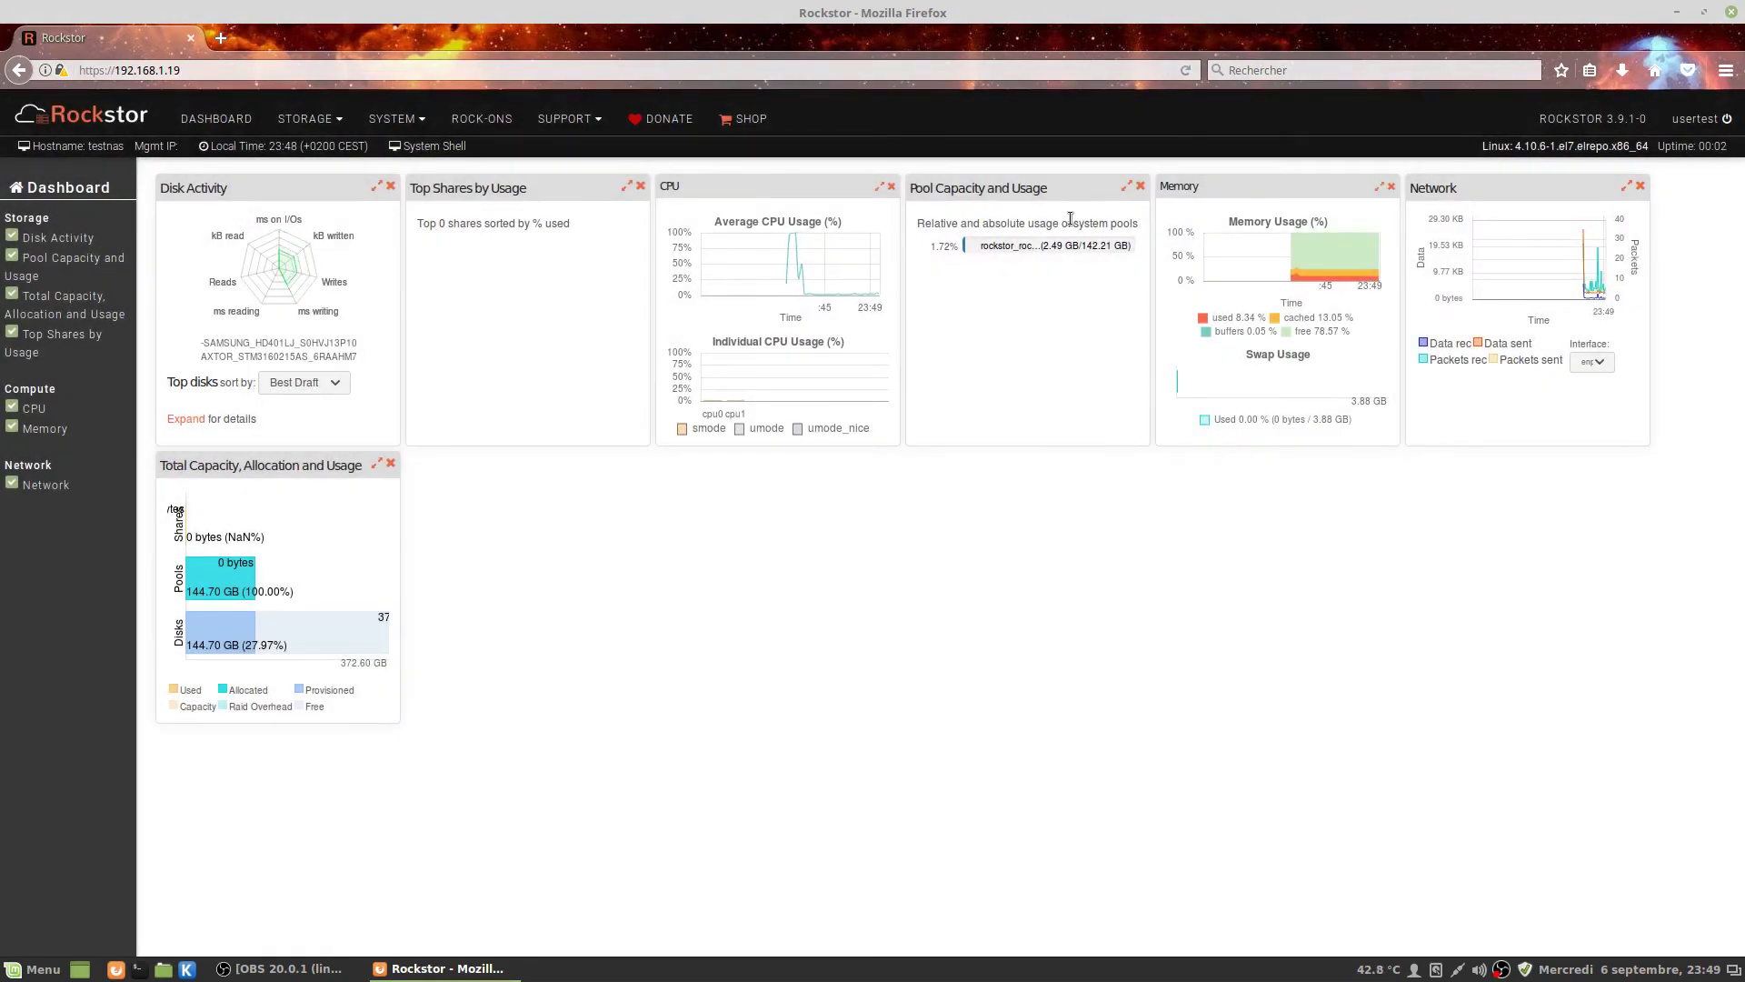
On the update page, cancel the Stable channel and activate Testing updates instead.
click(1587, 125)
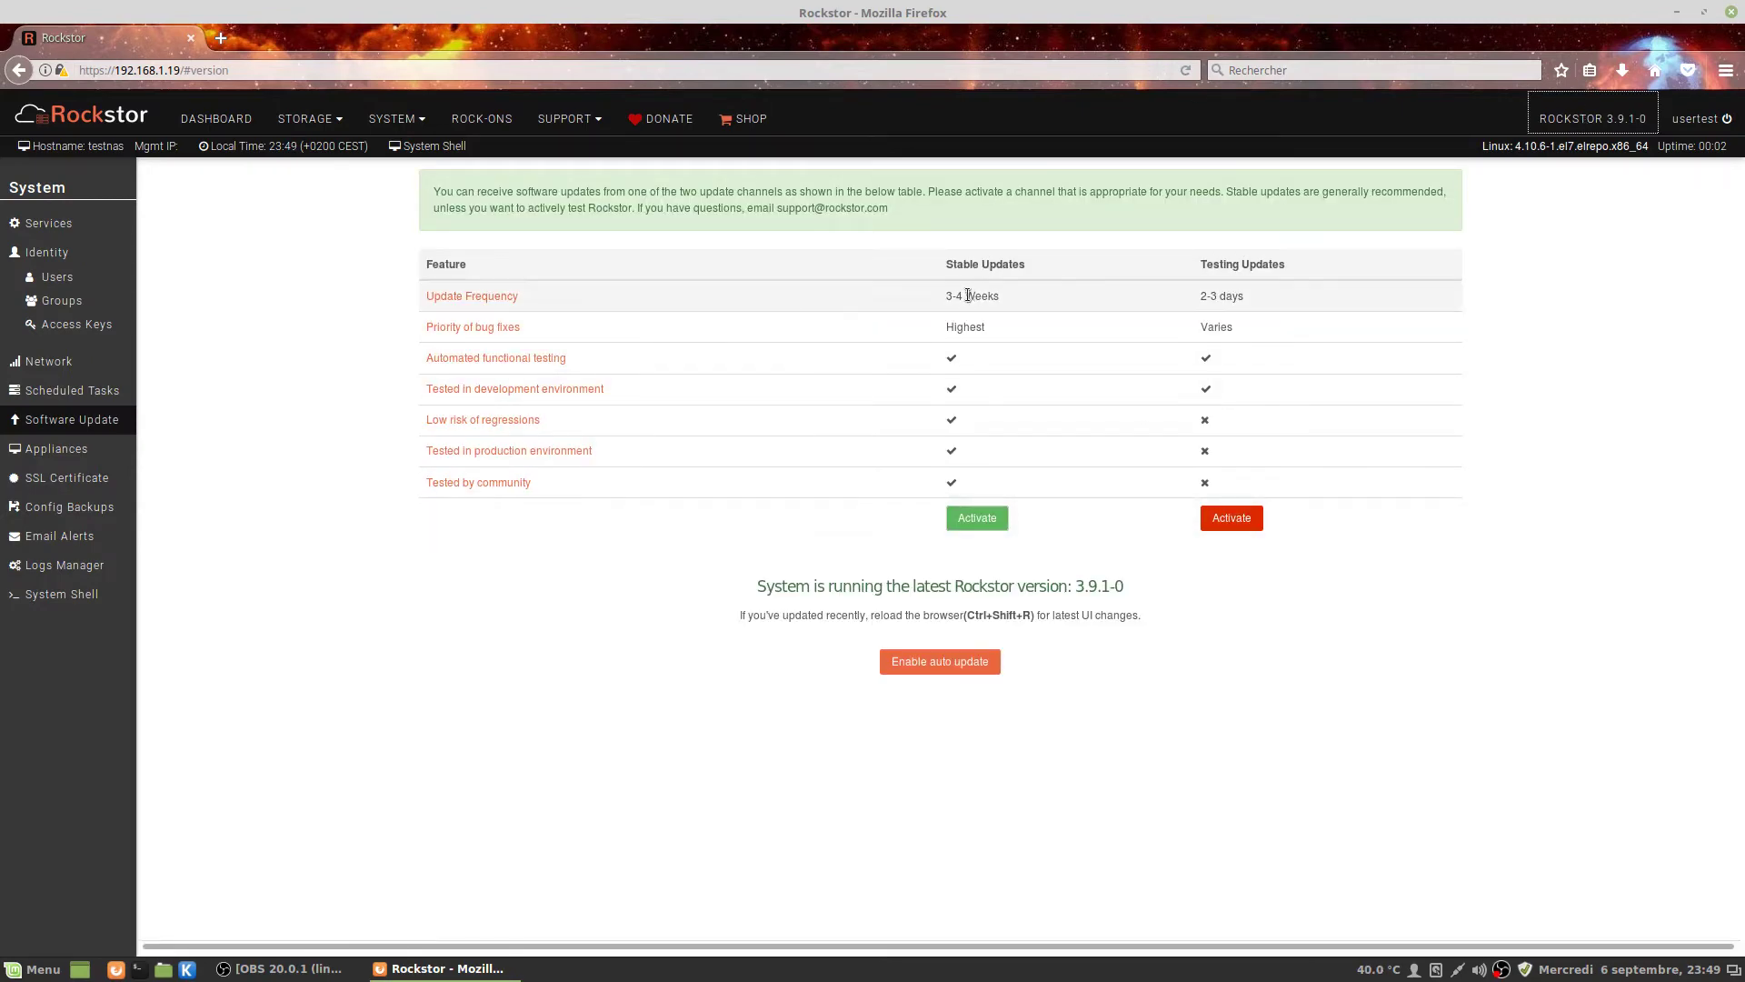
click(980, 519)
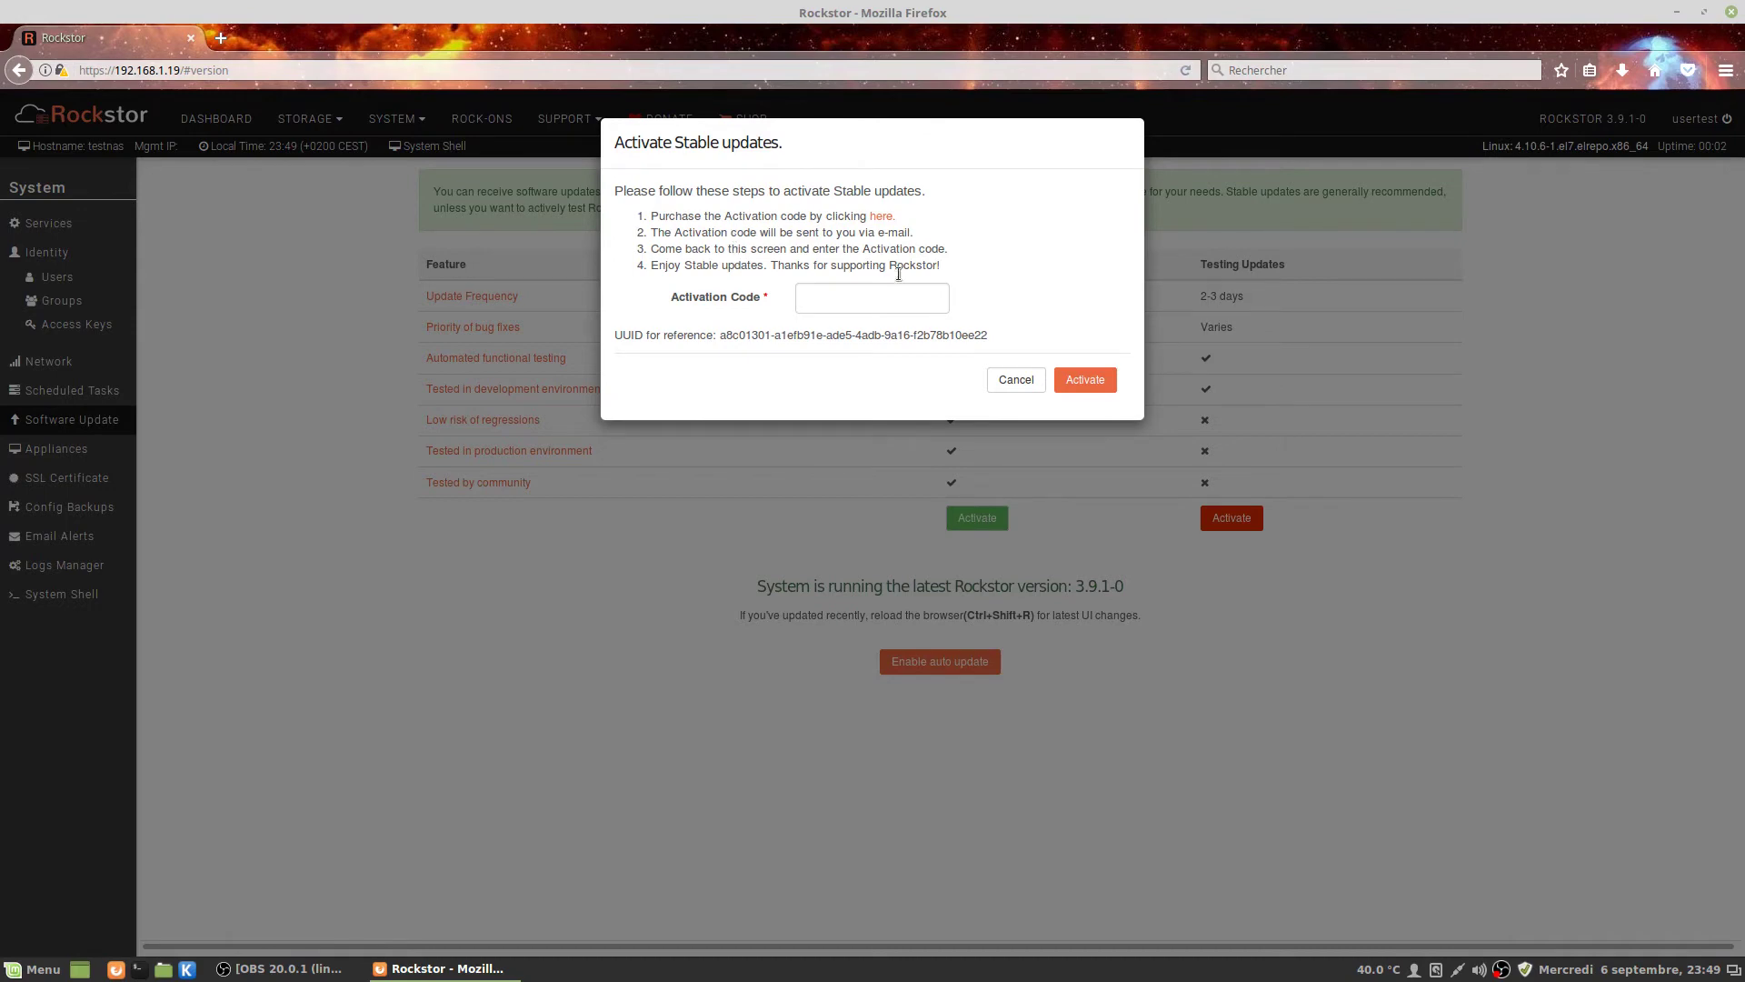
click(1036, 382)
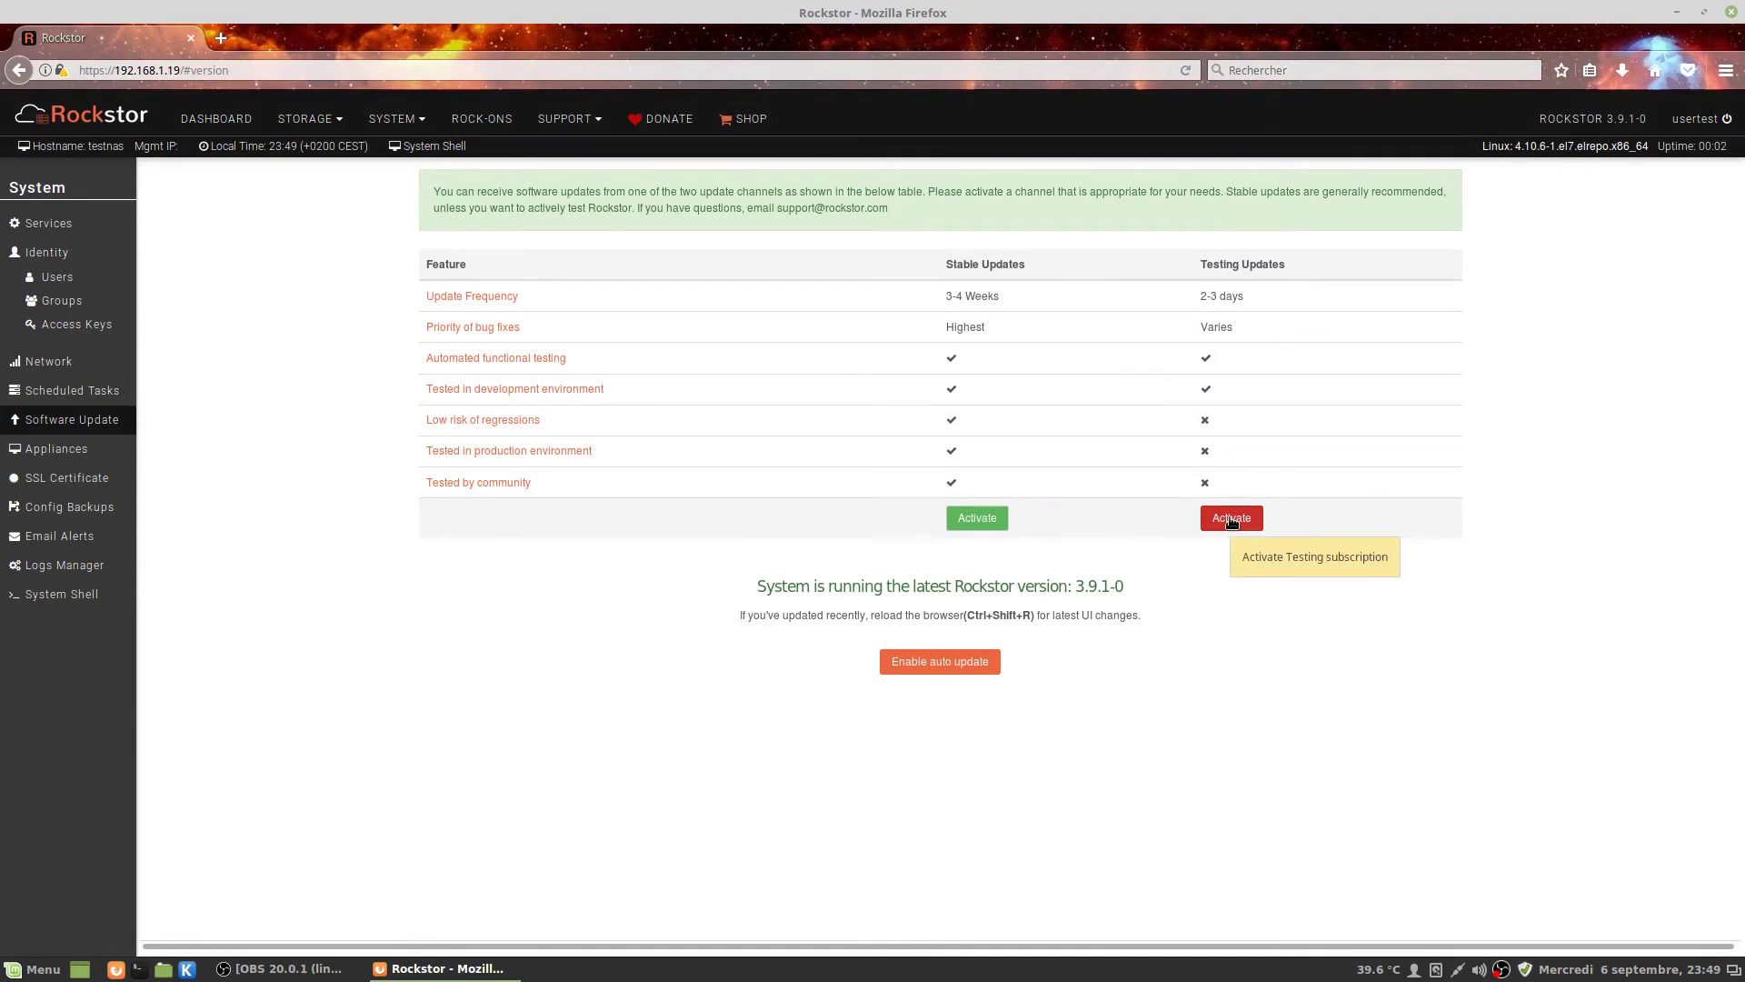
click(1232, 519)
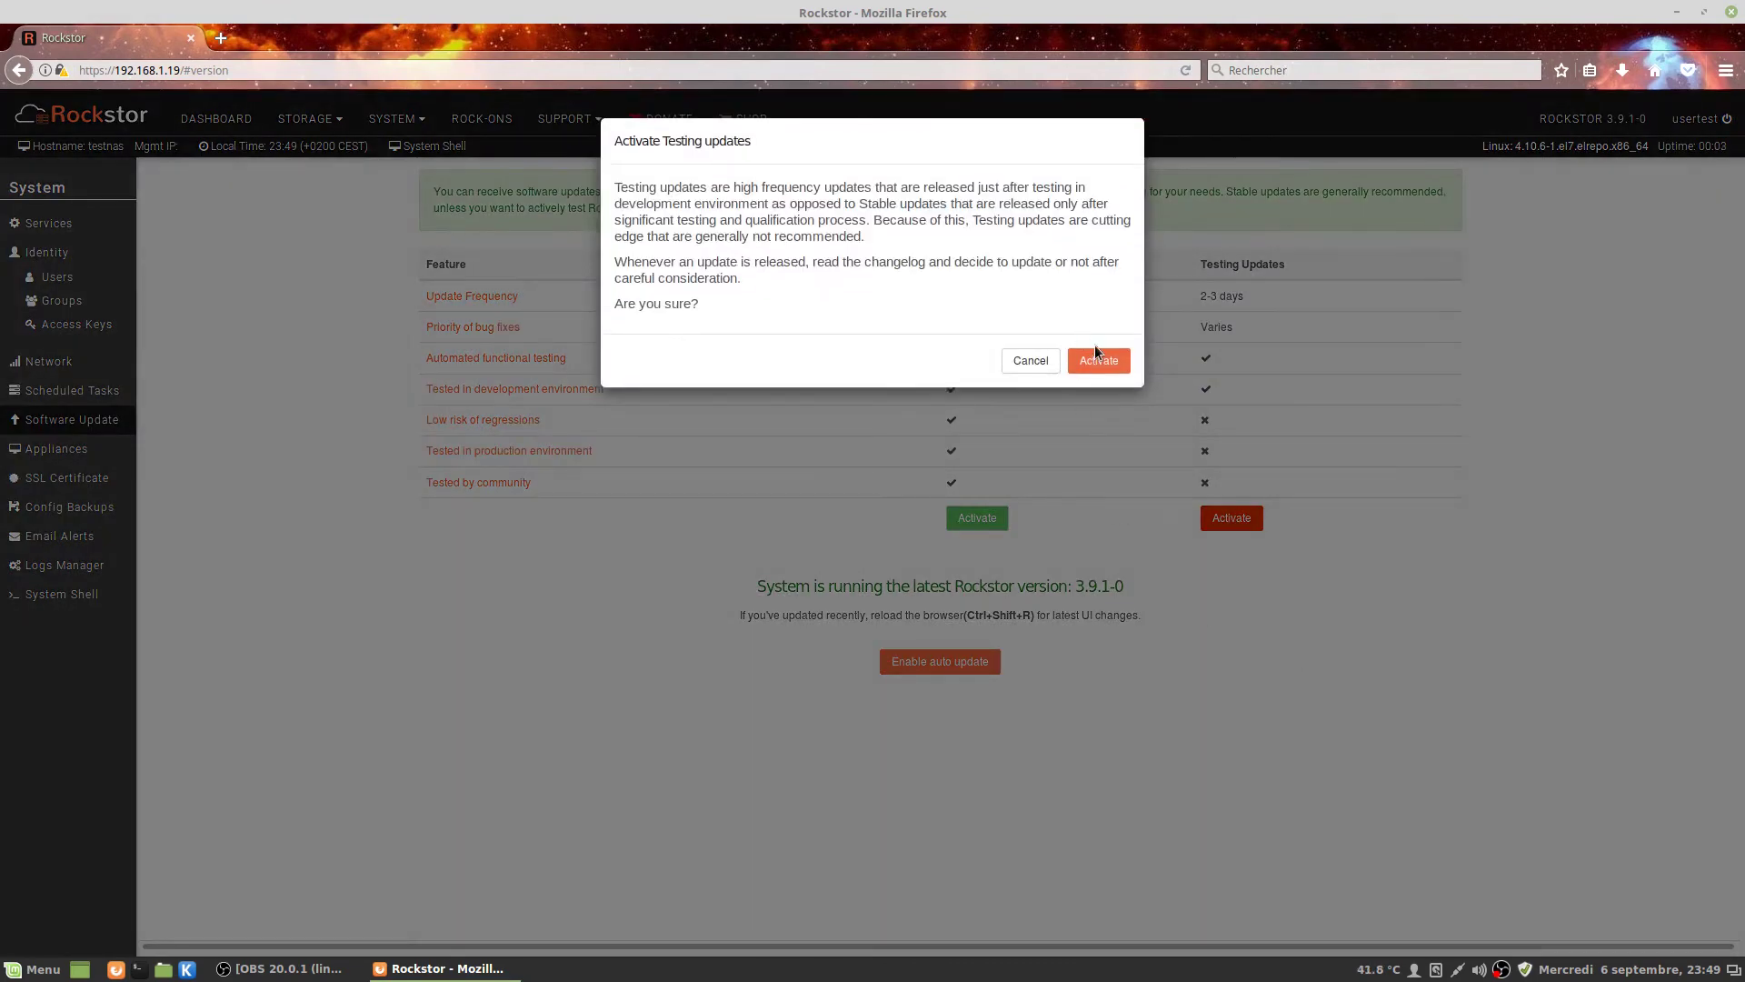
click(1099, 359)
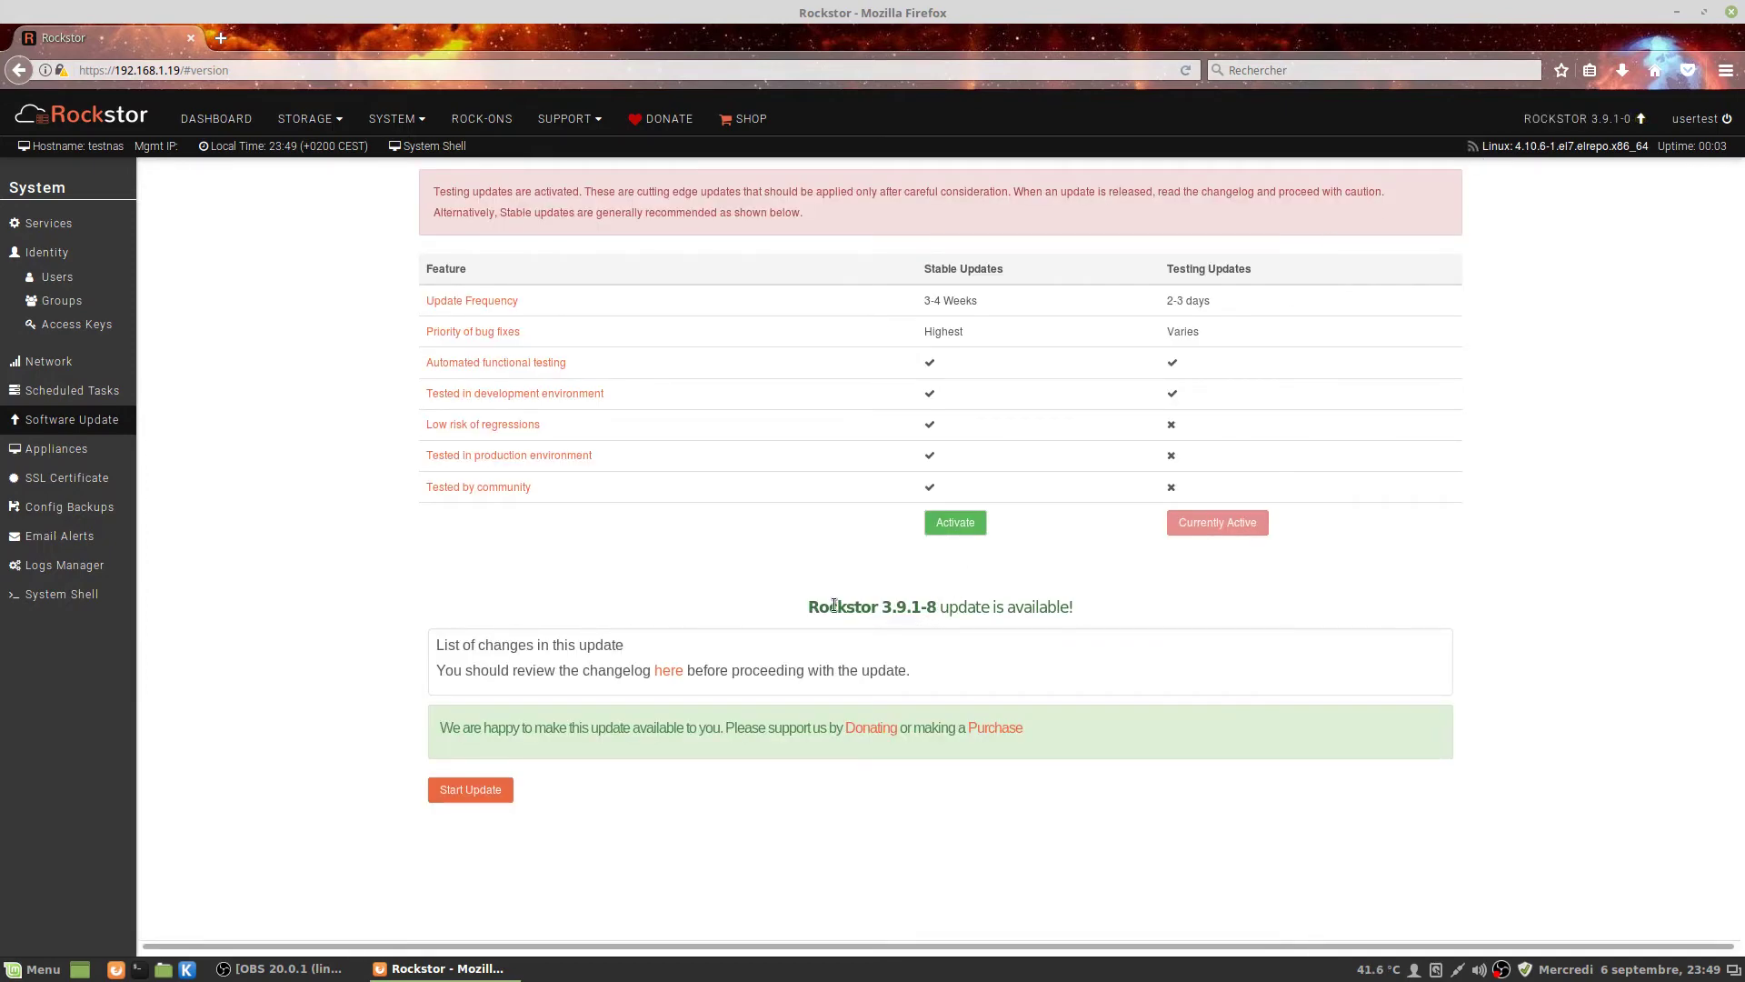
Start installing the available Rockstor 3.9.1-8 update.
drag(829, 606, 951, 604)
click(489, 791)
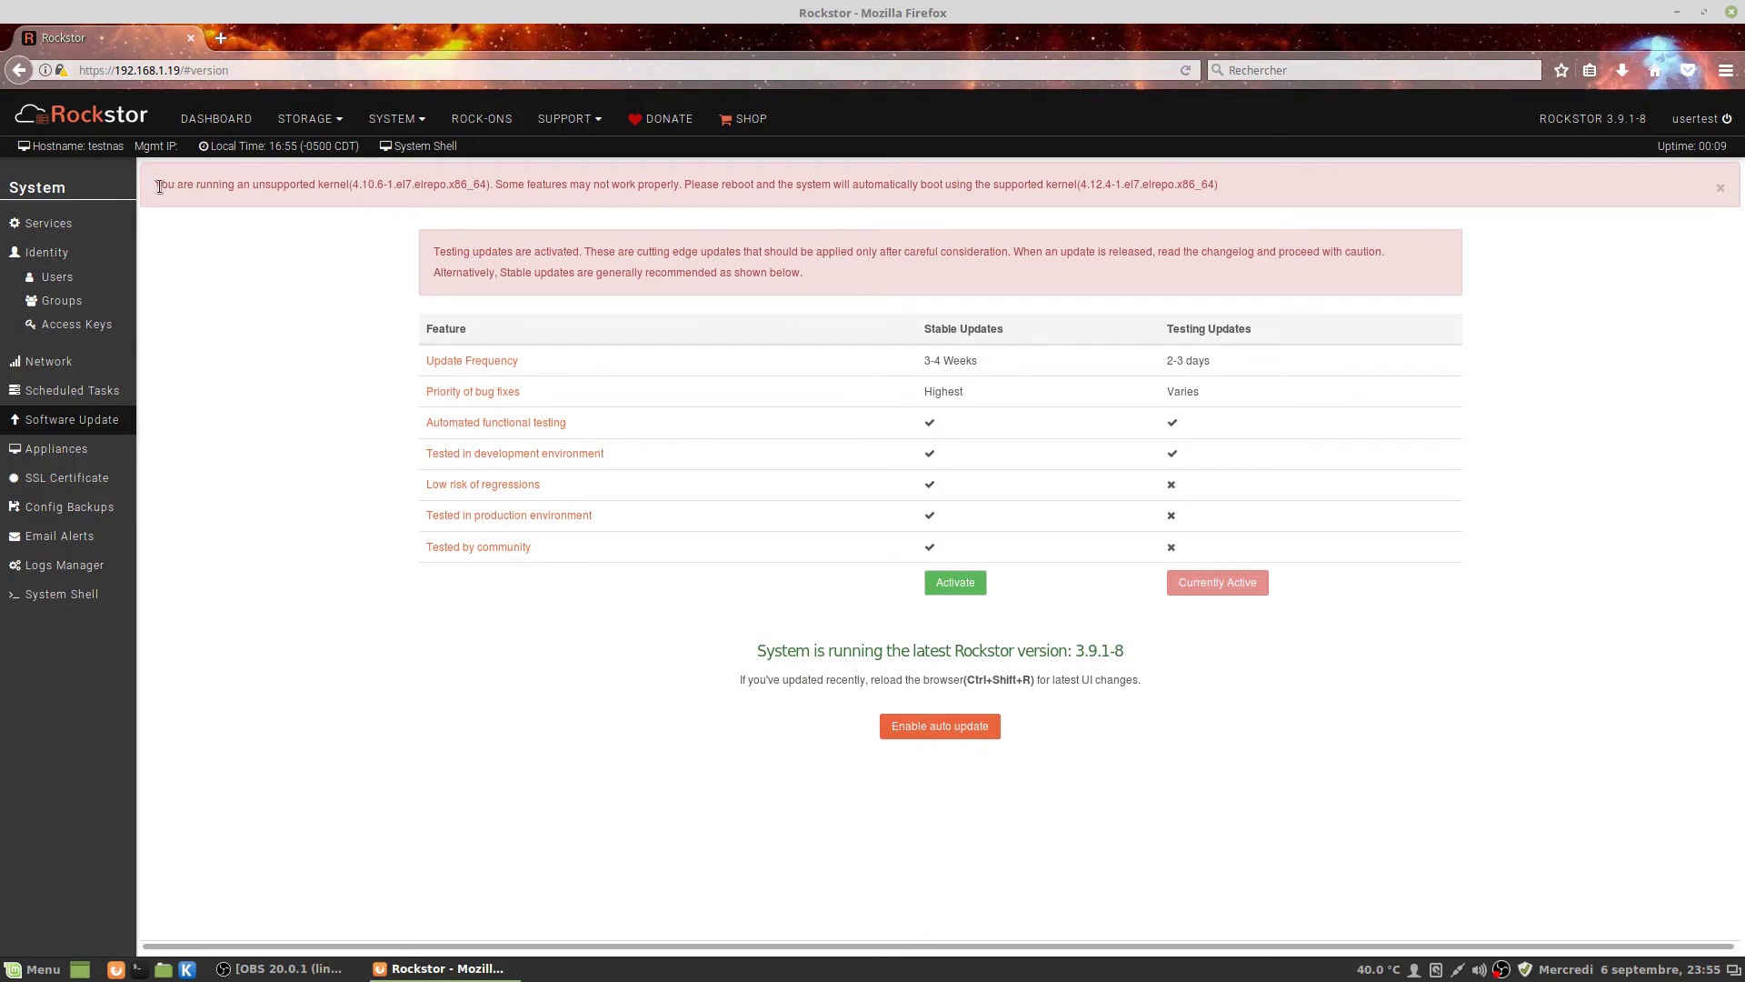
Check the unsupported kernel warning, then choose Reboot from the top-right user menu.
drag(156, 184, 348, 187)
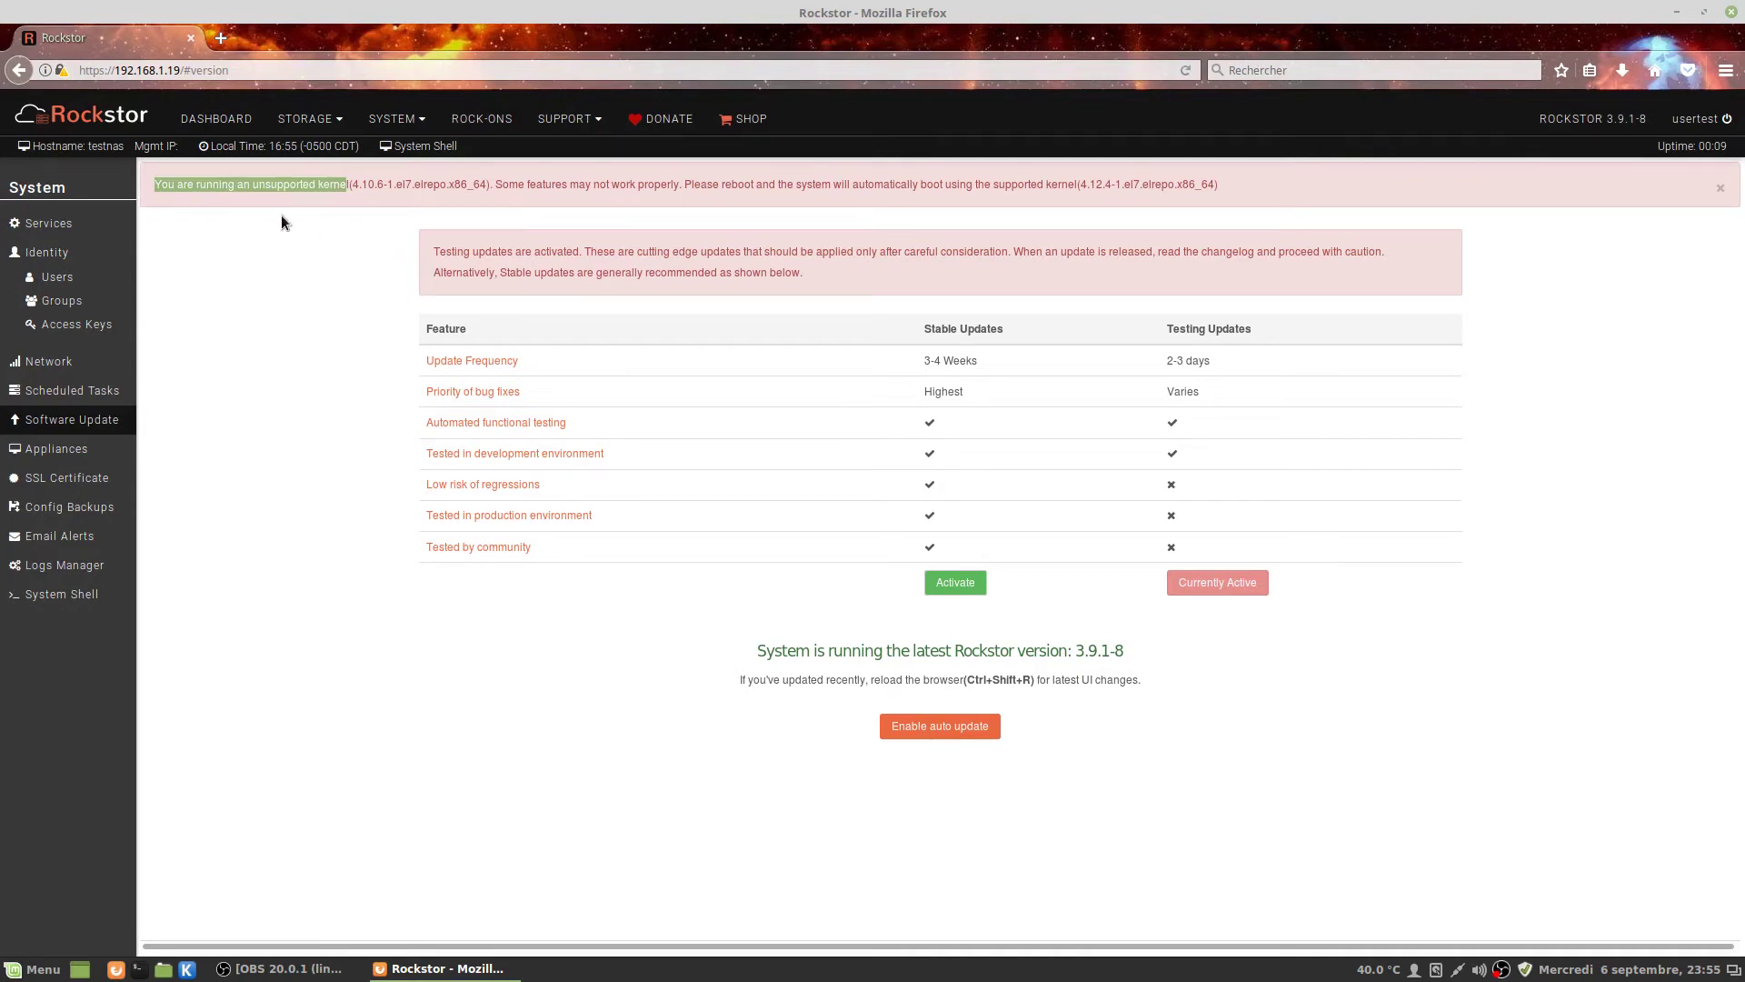
drag(353, 185, 449, 186)
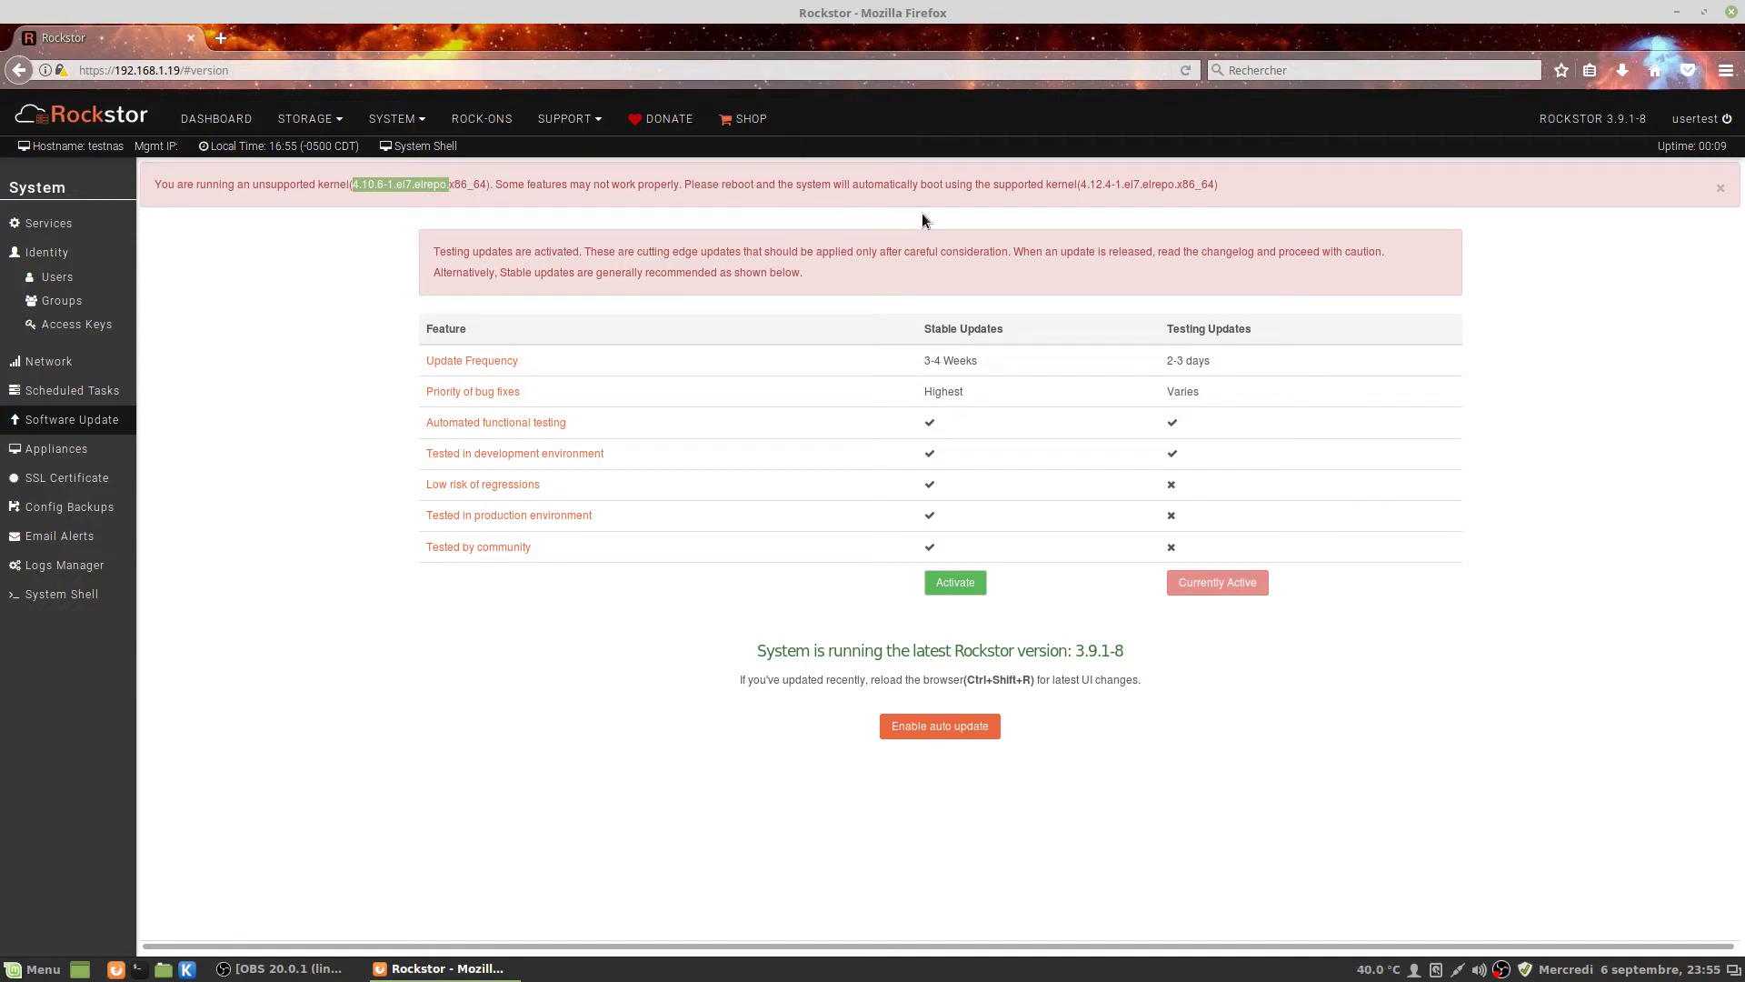
click(1701, 119)
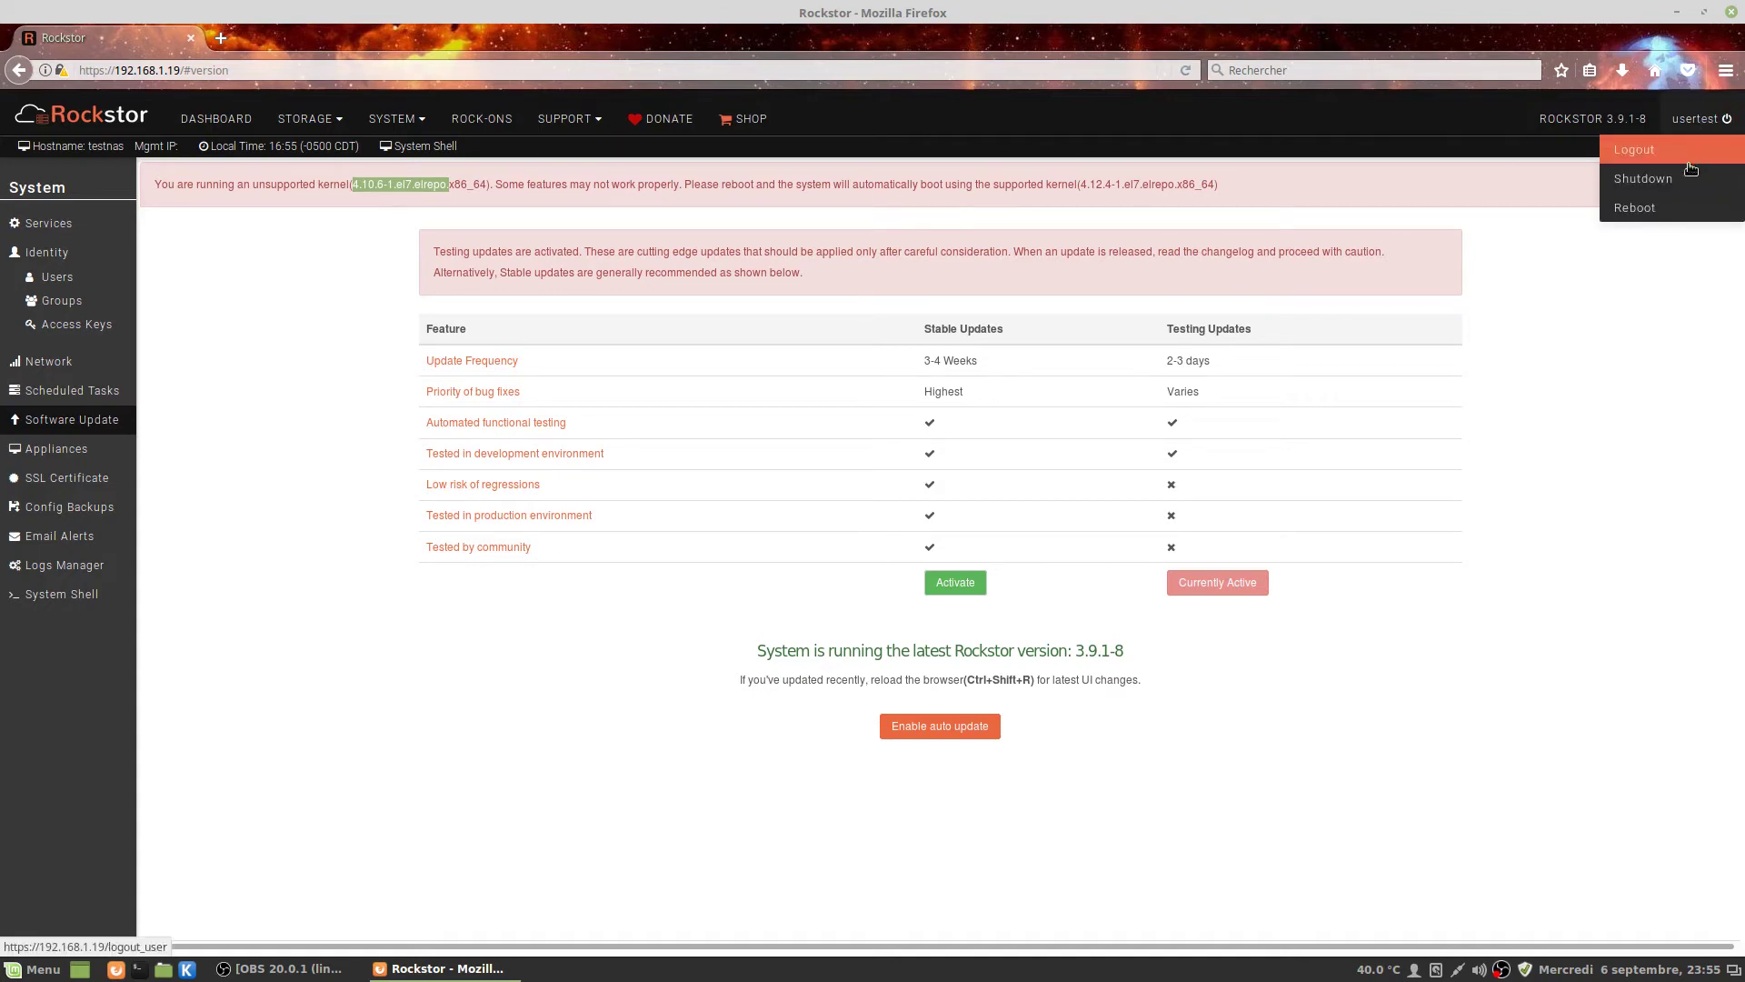
click(1654, 215)
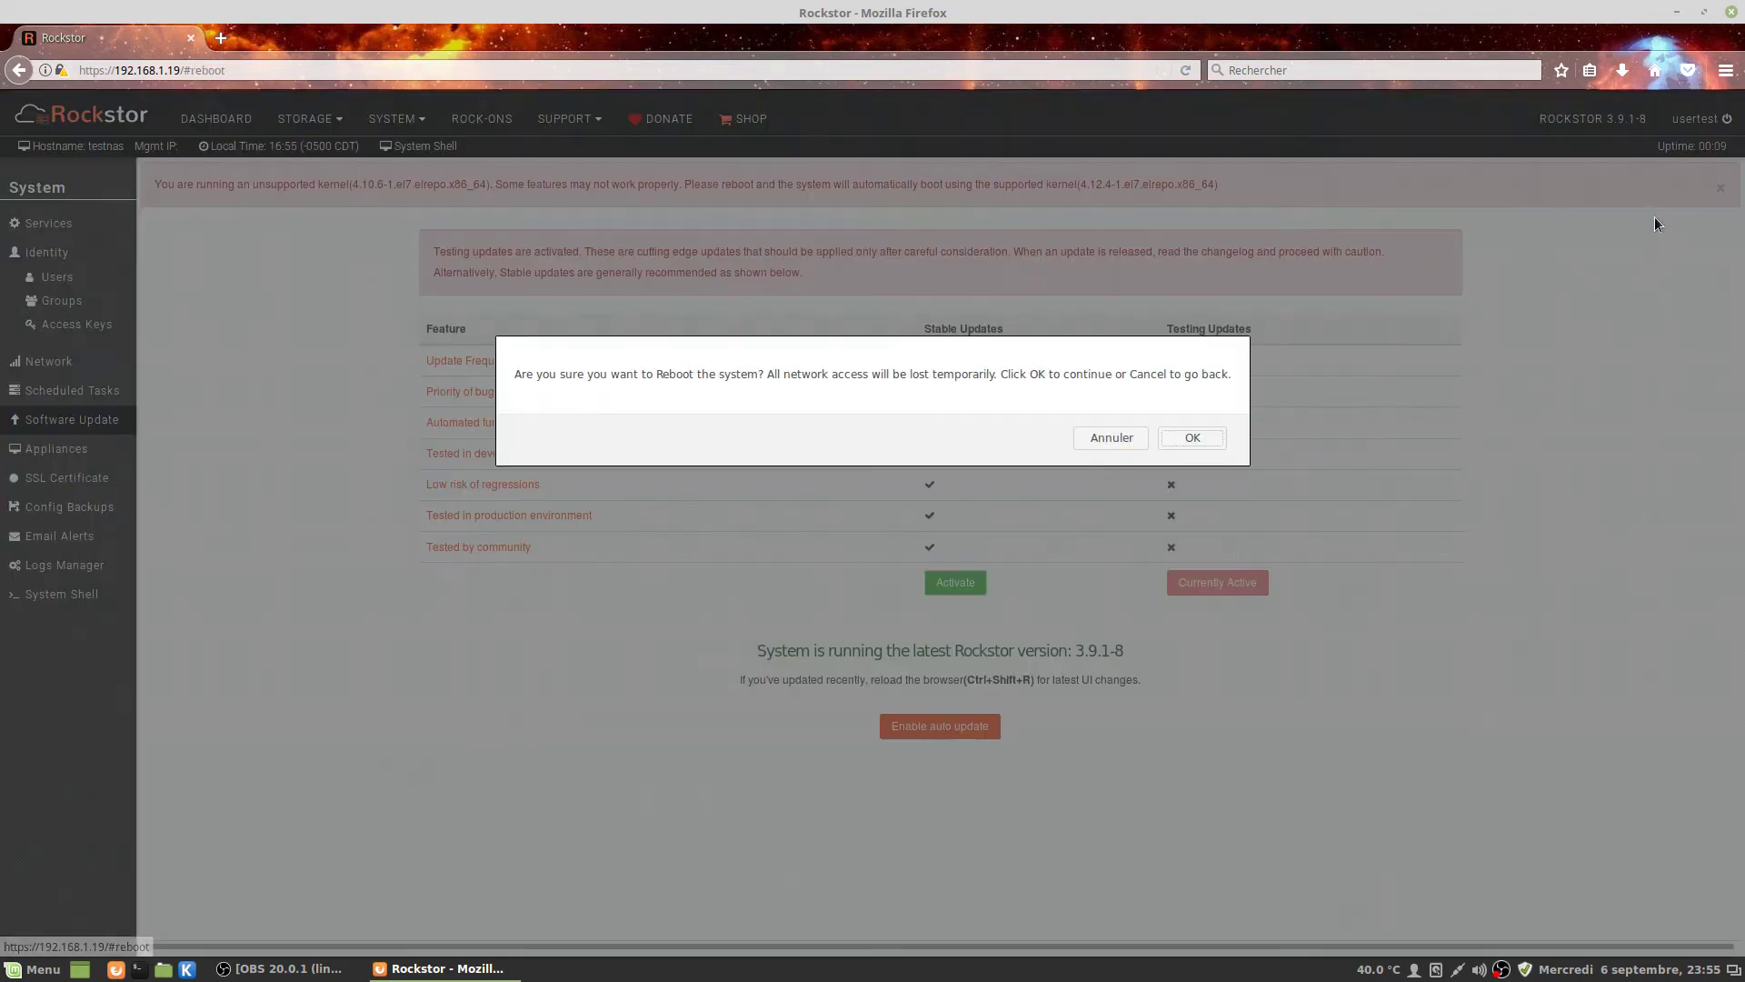
Confirm the reboot onto kernel 4.12.4, then sign back in with the account's username and password.
click(1190, 438)
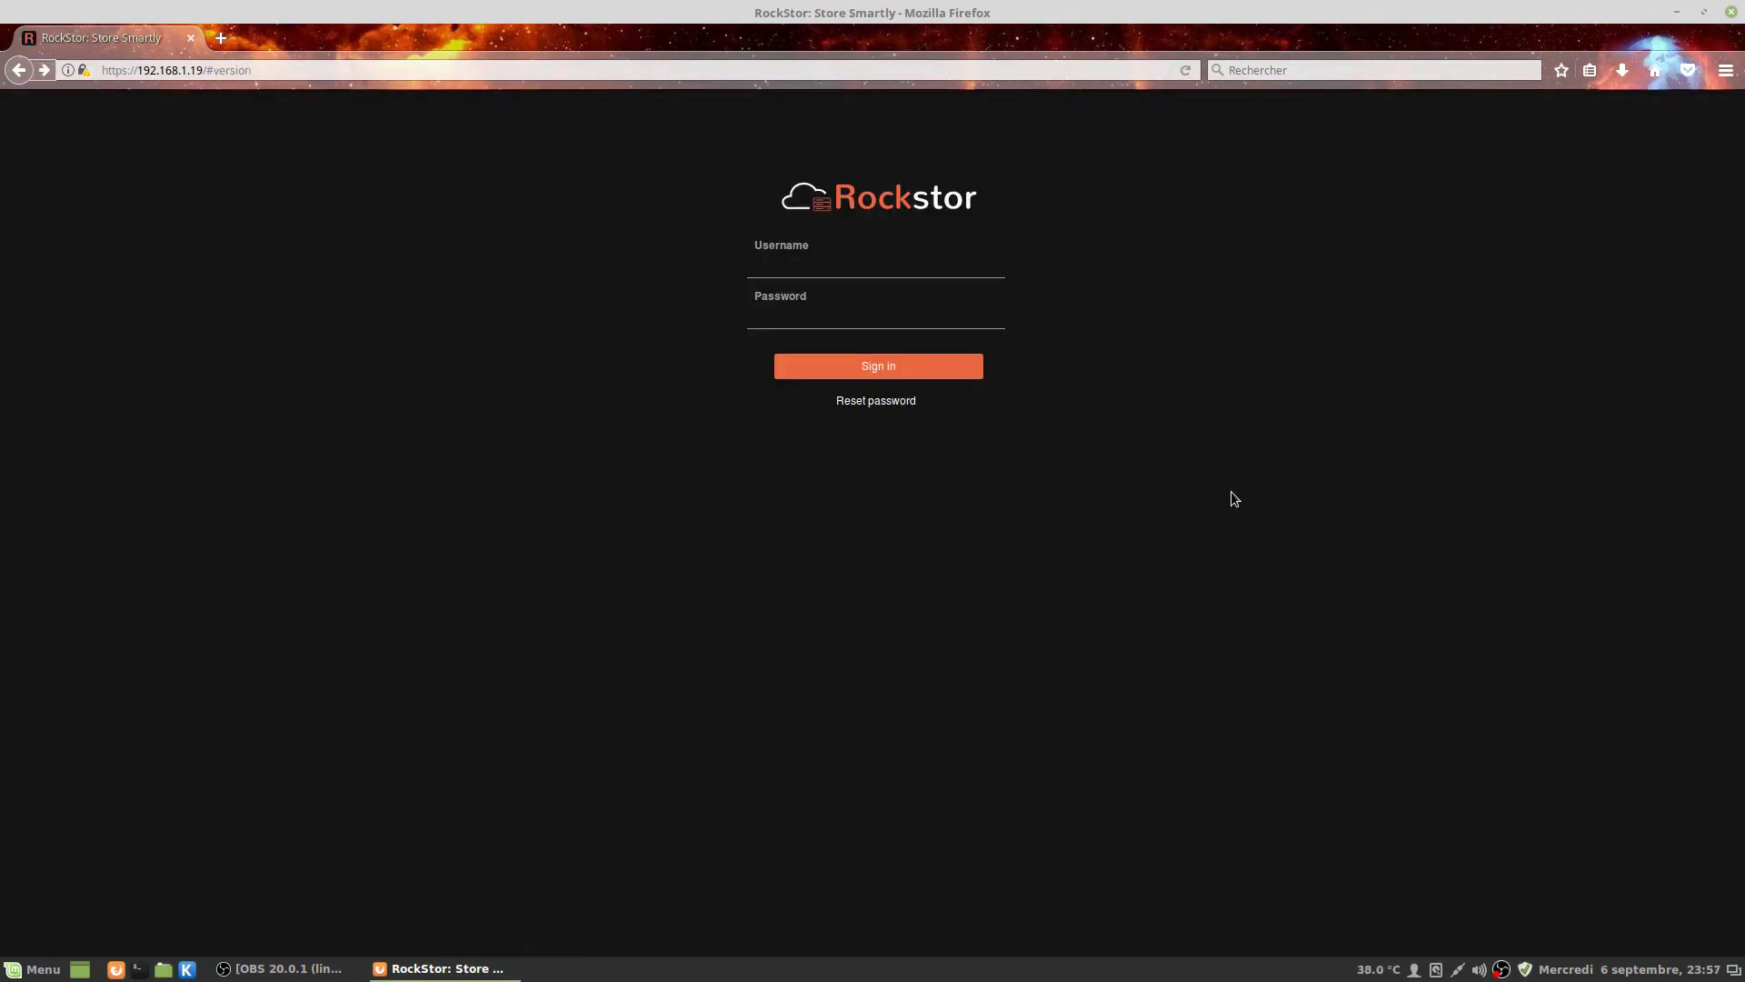
click(819, 257)
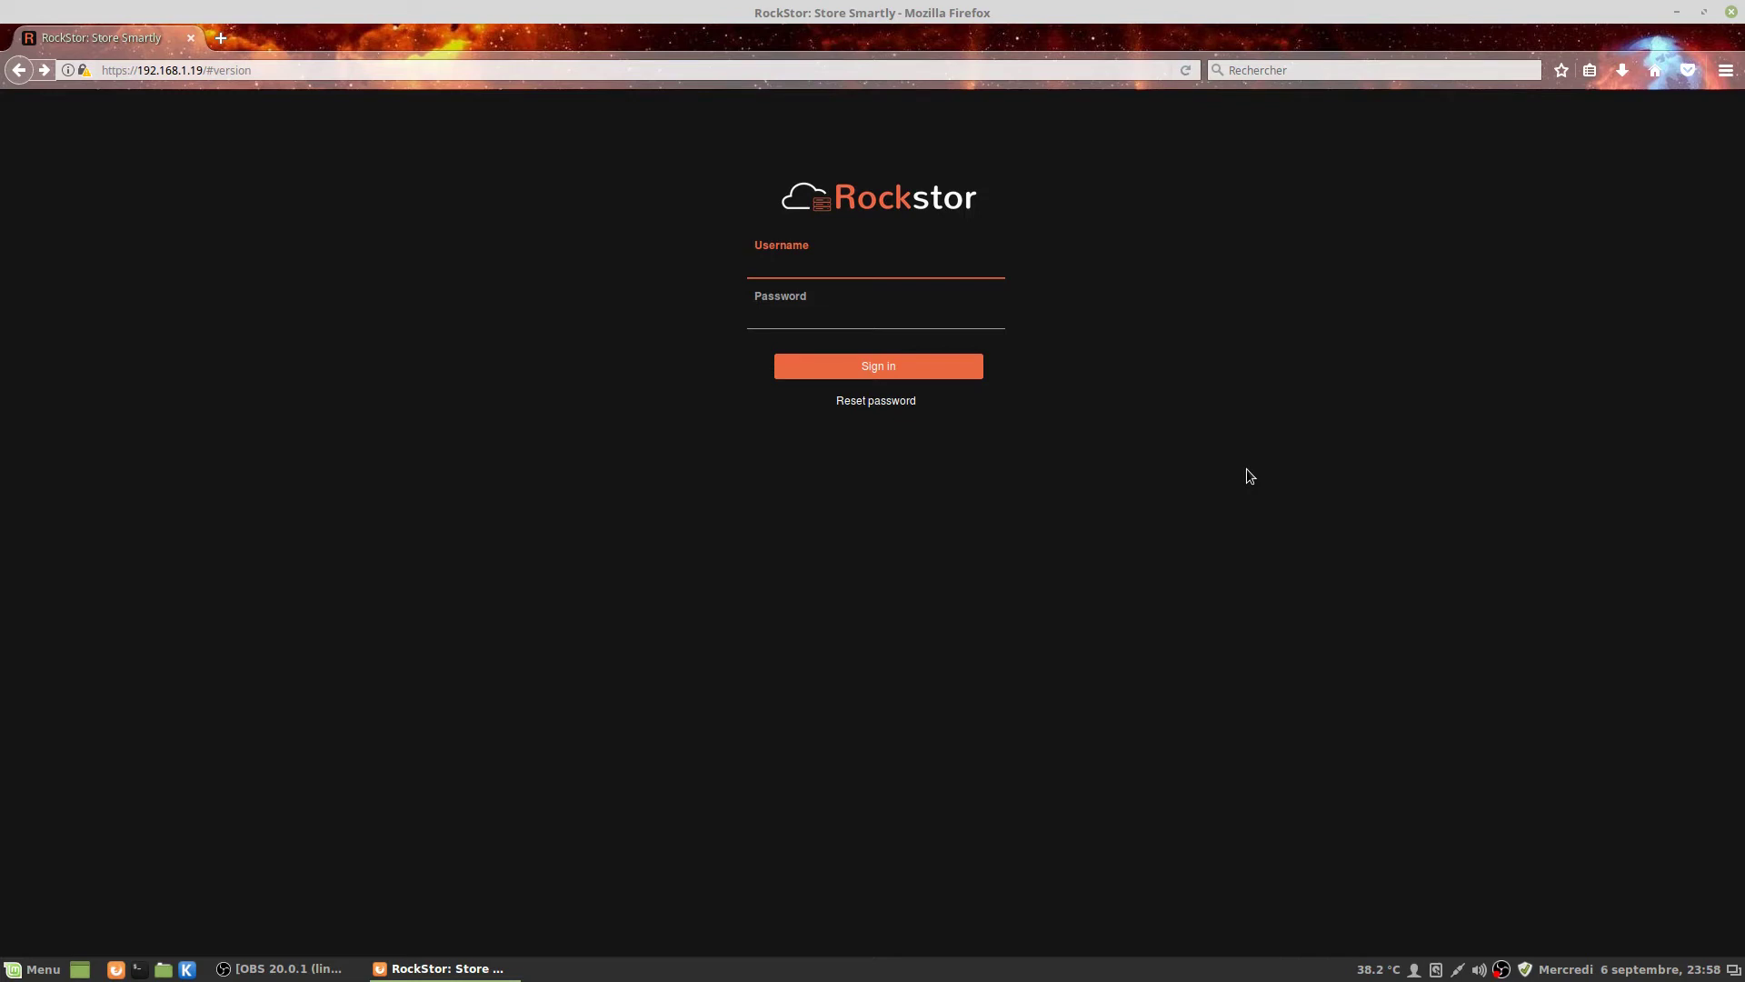
text(usertest)
key(Tab)
text(••••)
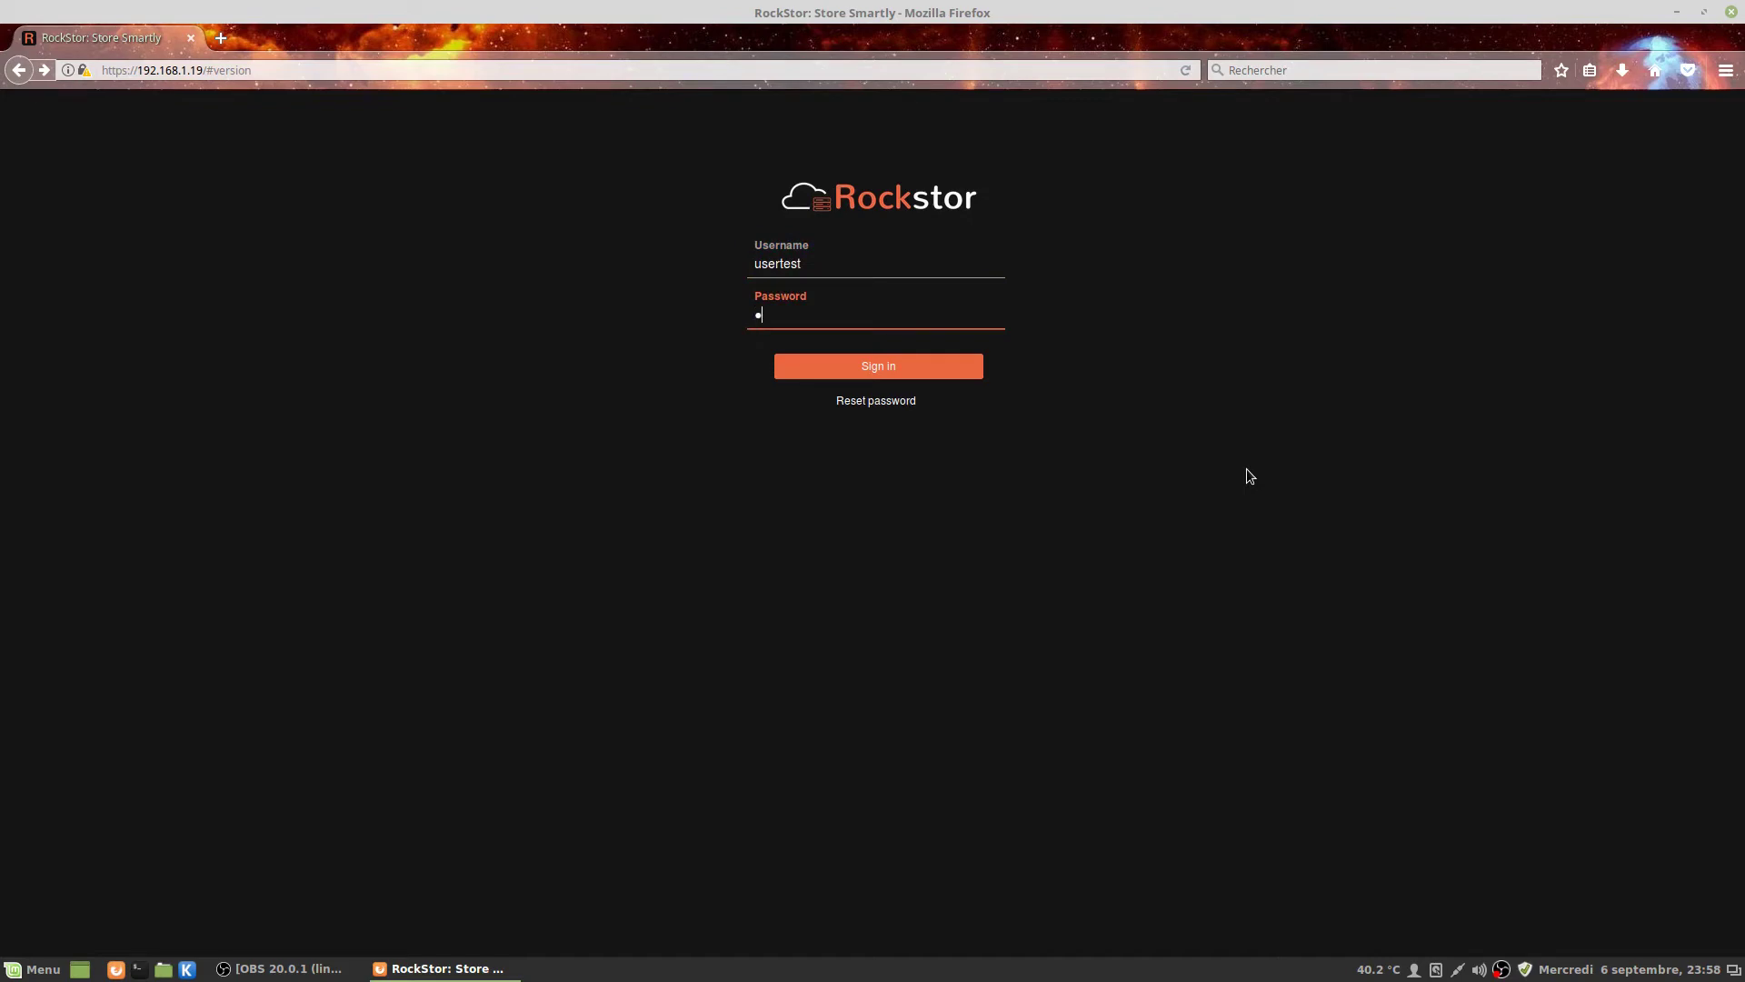
key(Return)
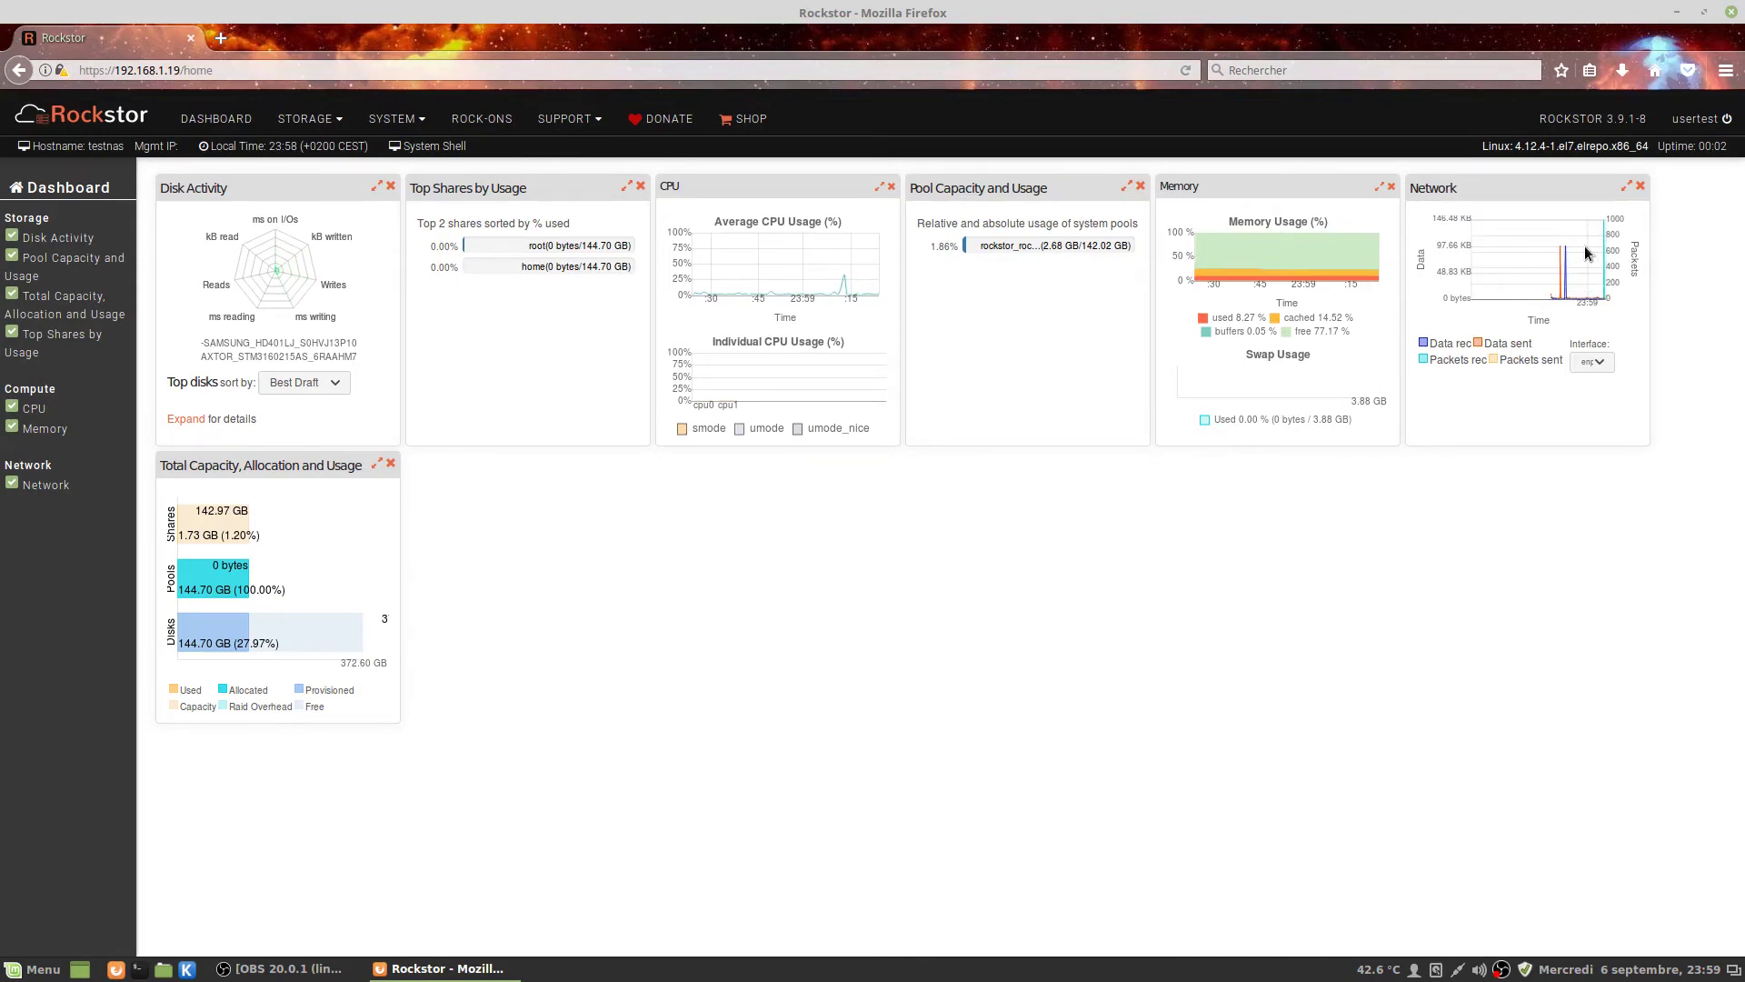
Show enp0s7 traffic in the Network widget, then open Storage > Disks listing the MAXTOR and SAMSUNG drives.
click(1599, 362)
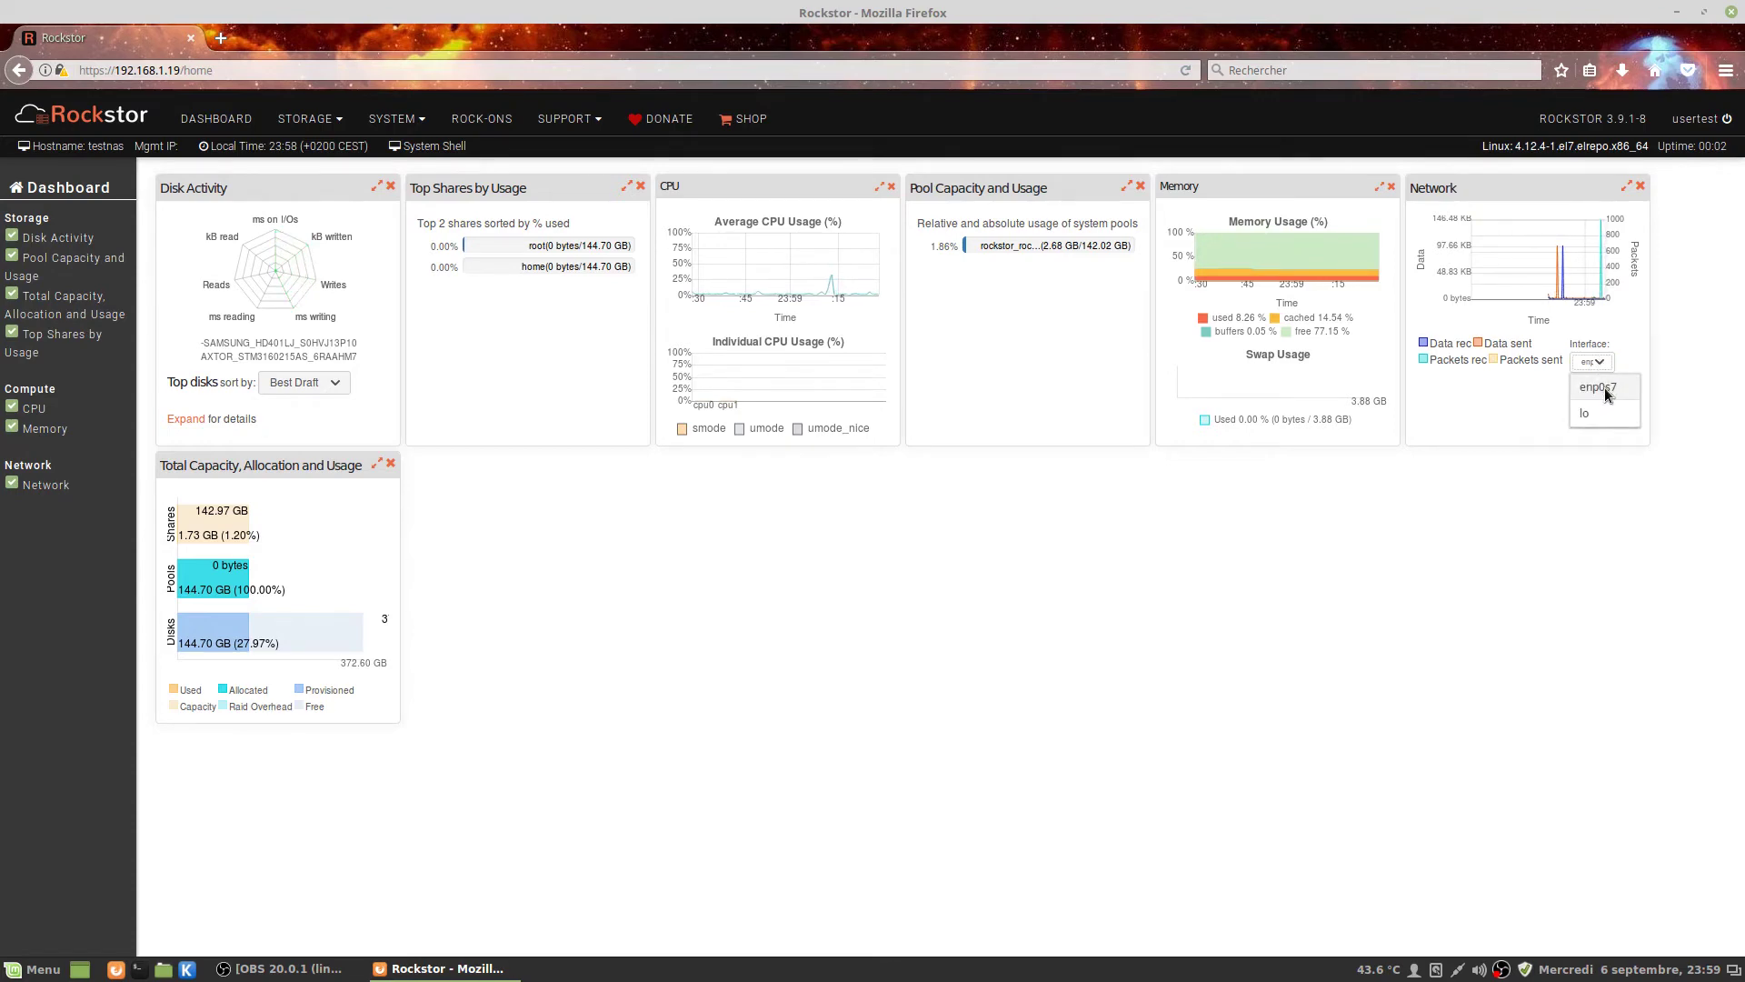
click(1599, 388)
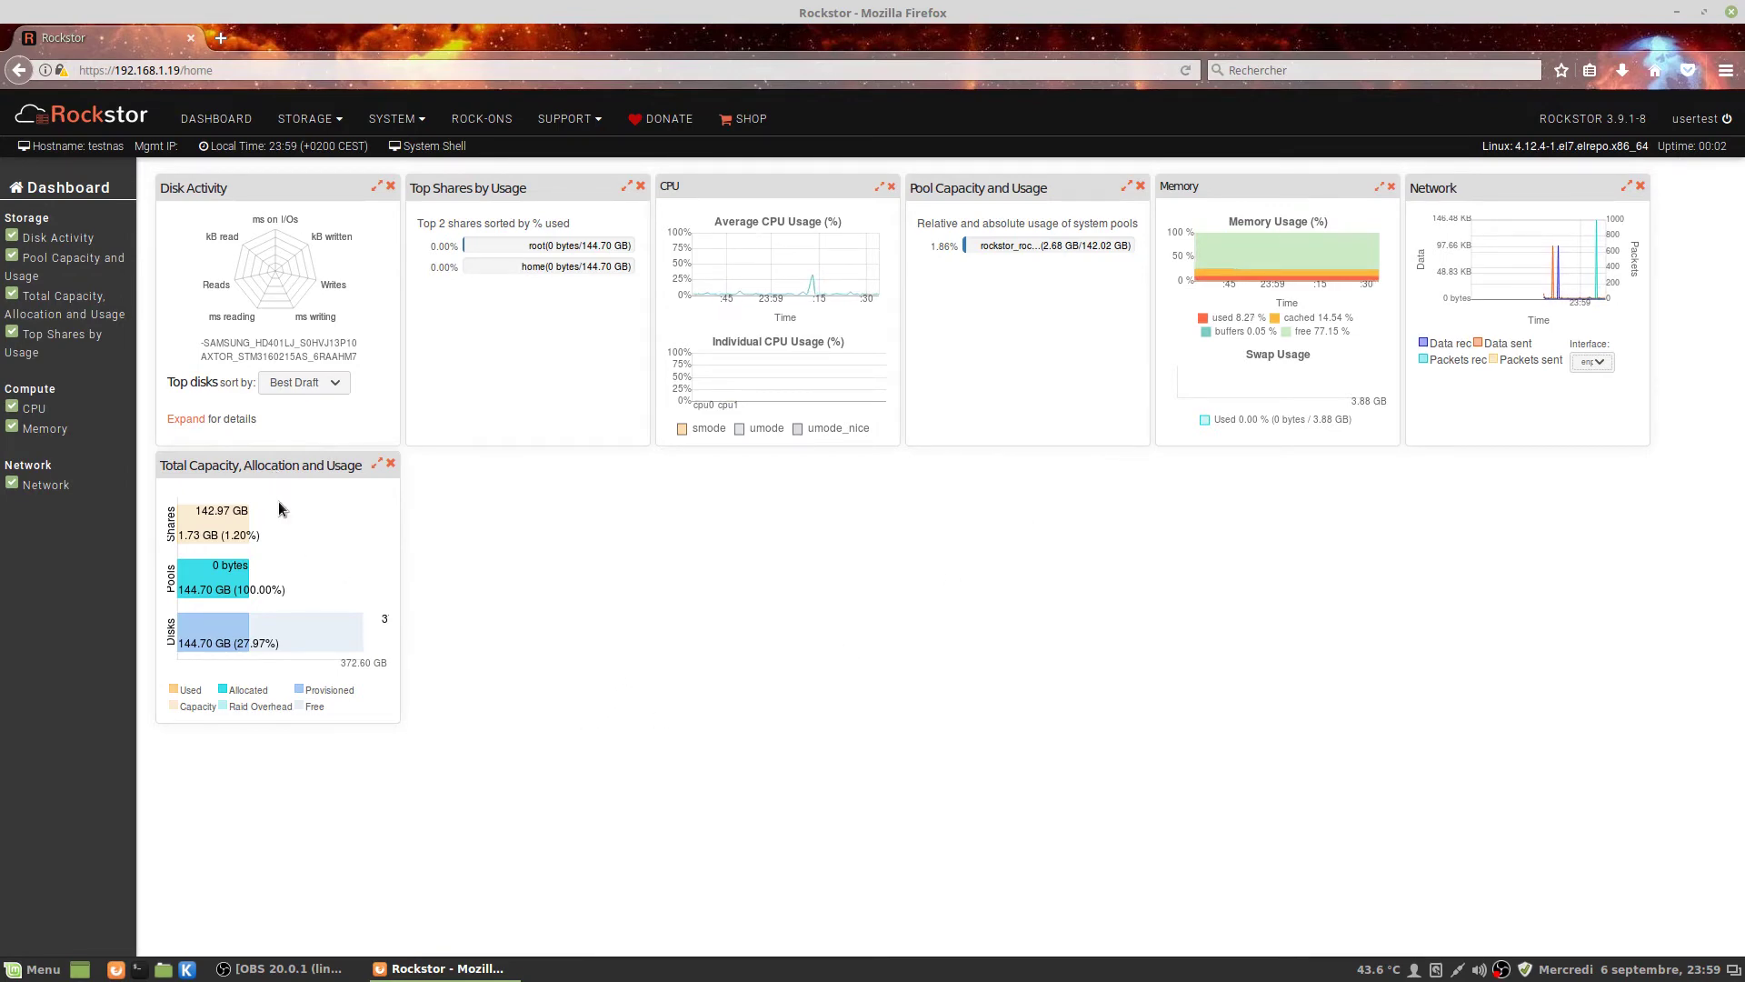
click(320, 127)
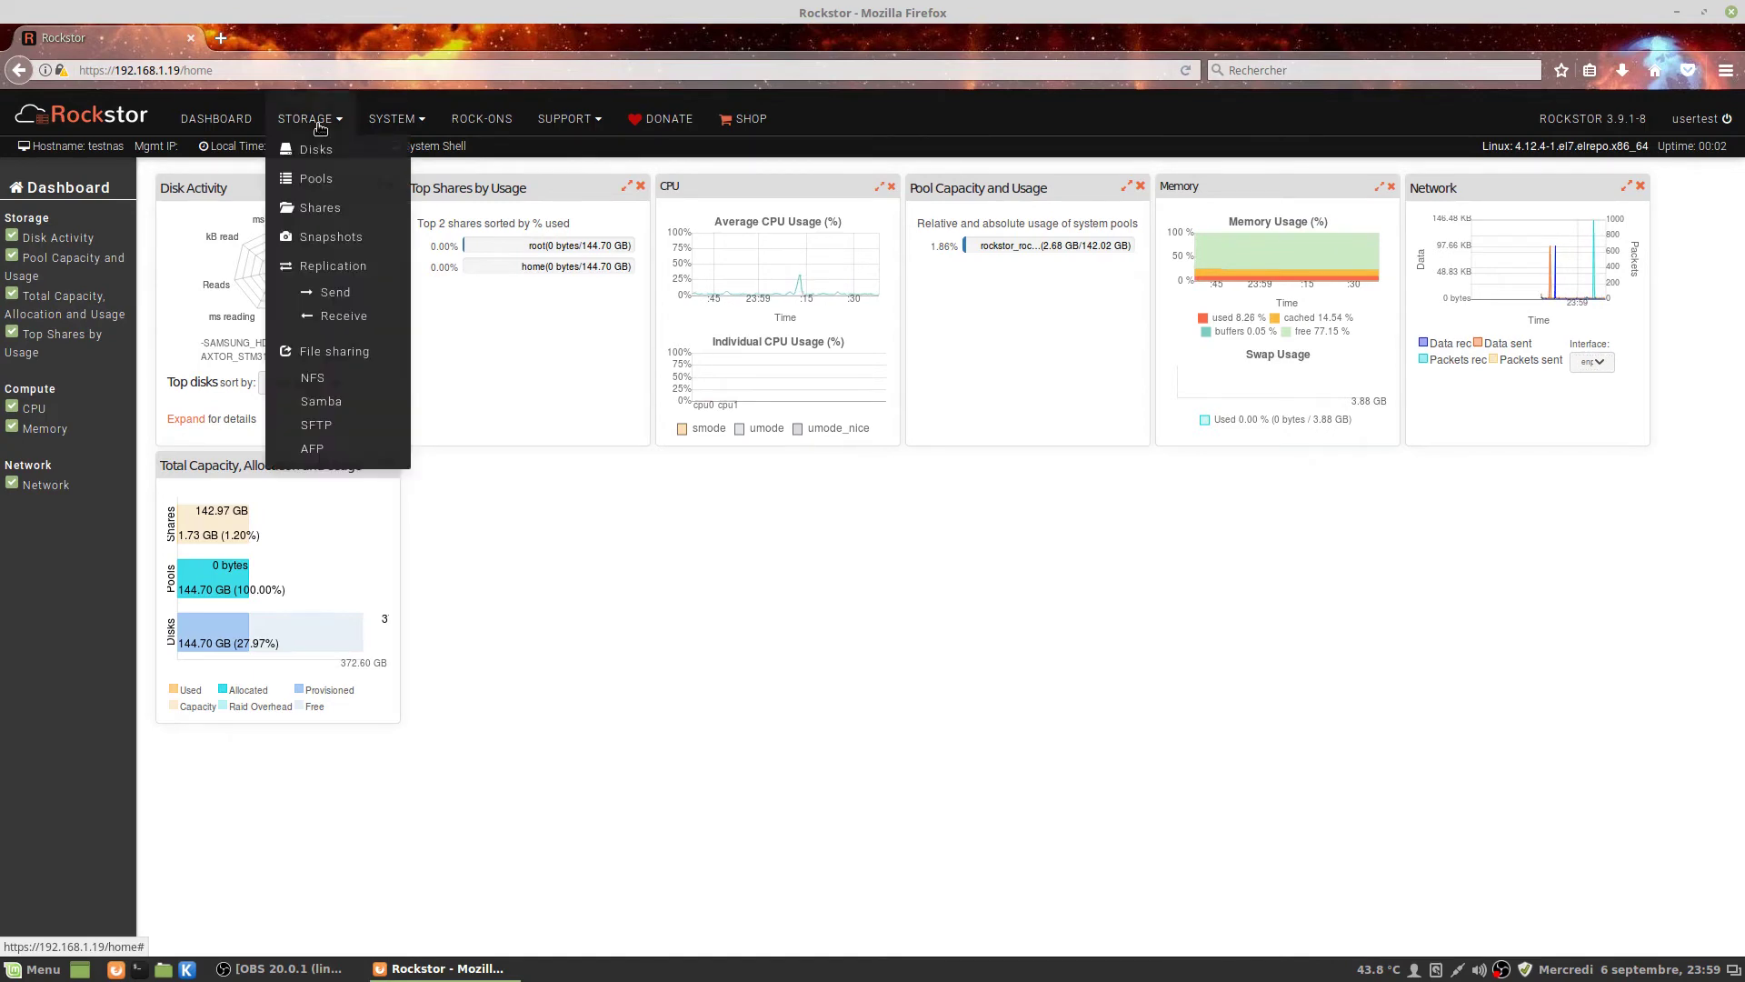
click(300, 146)
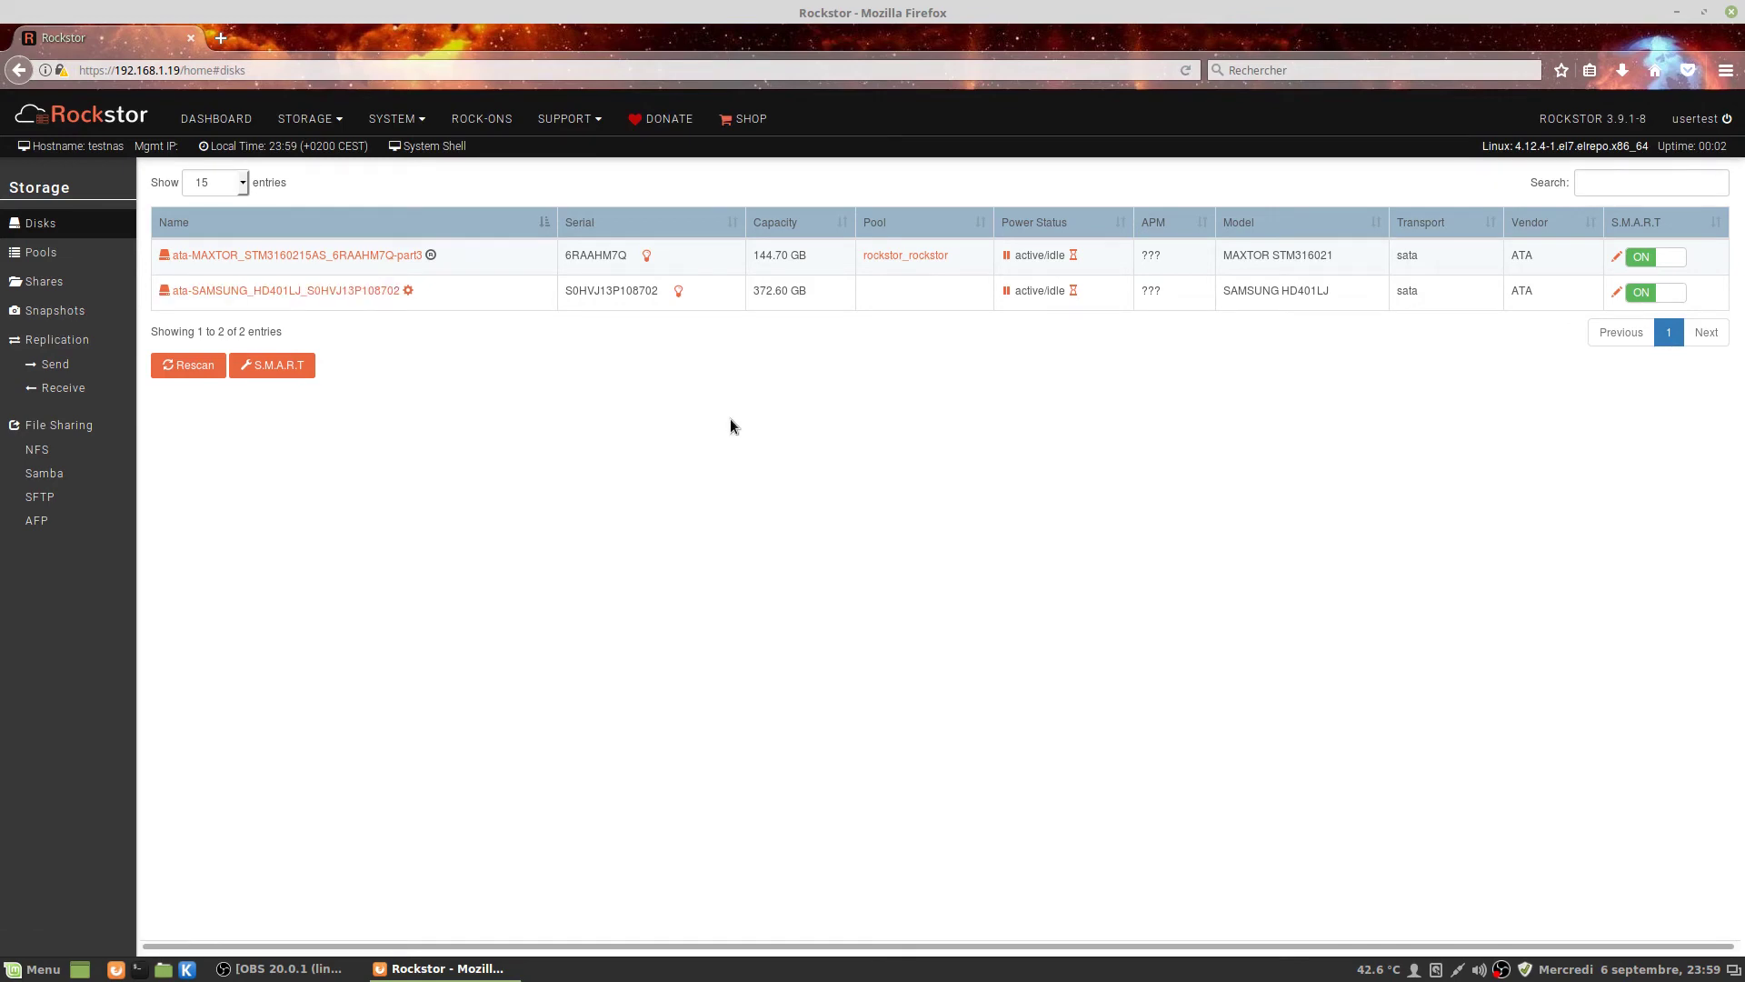
Open and refresh the SAMSUNG HD401LJ disk's S.M.A.R.T details, then show its Attributes tab.
click(289, 292)
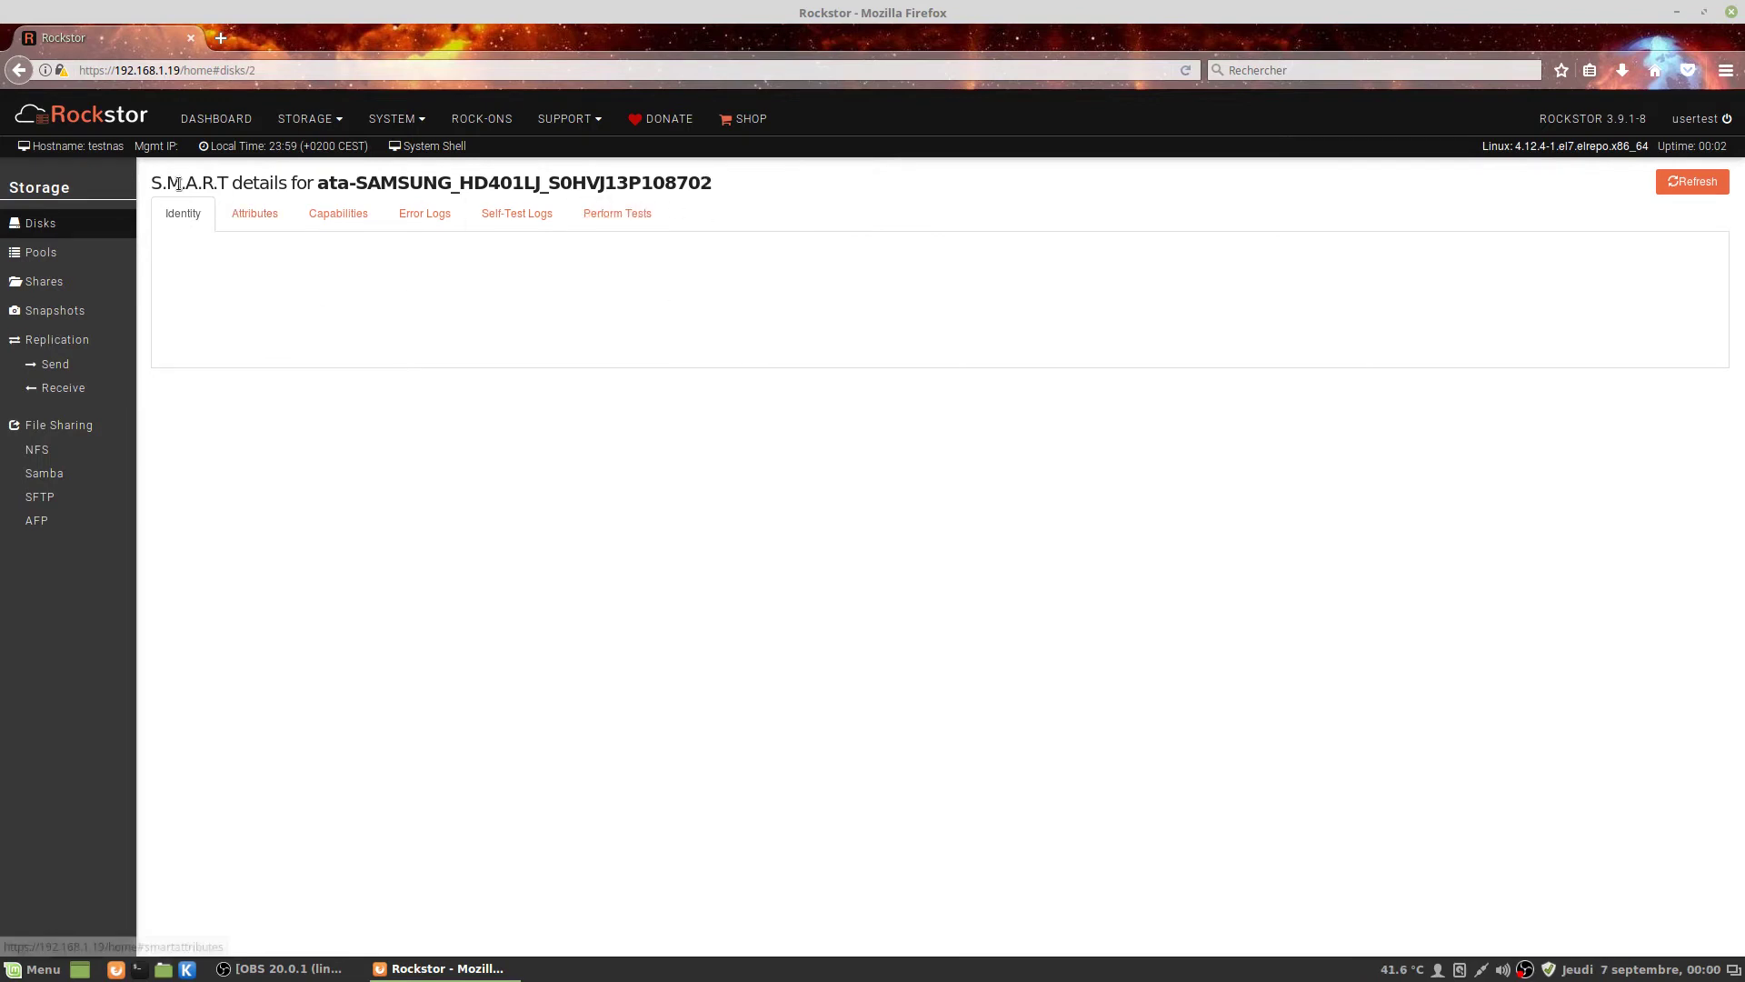
drag(152, 183, 308, 185)
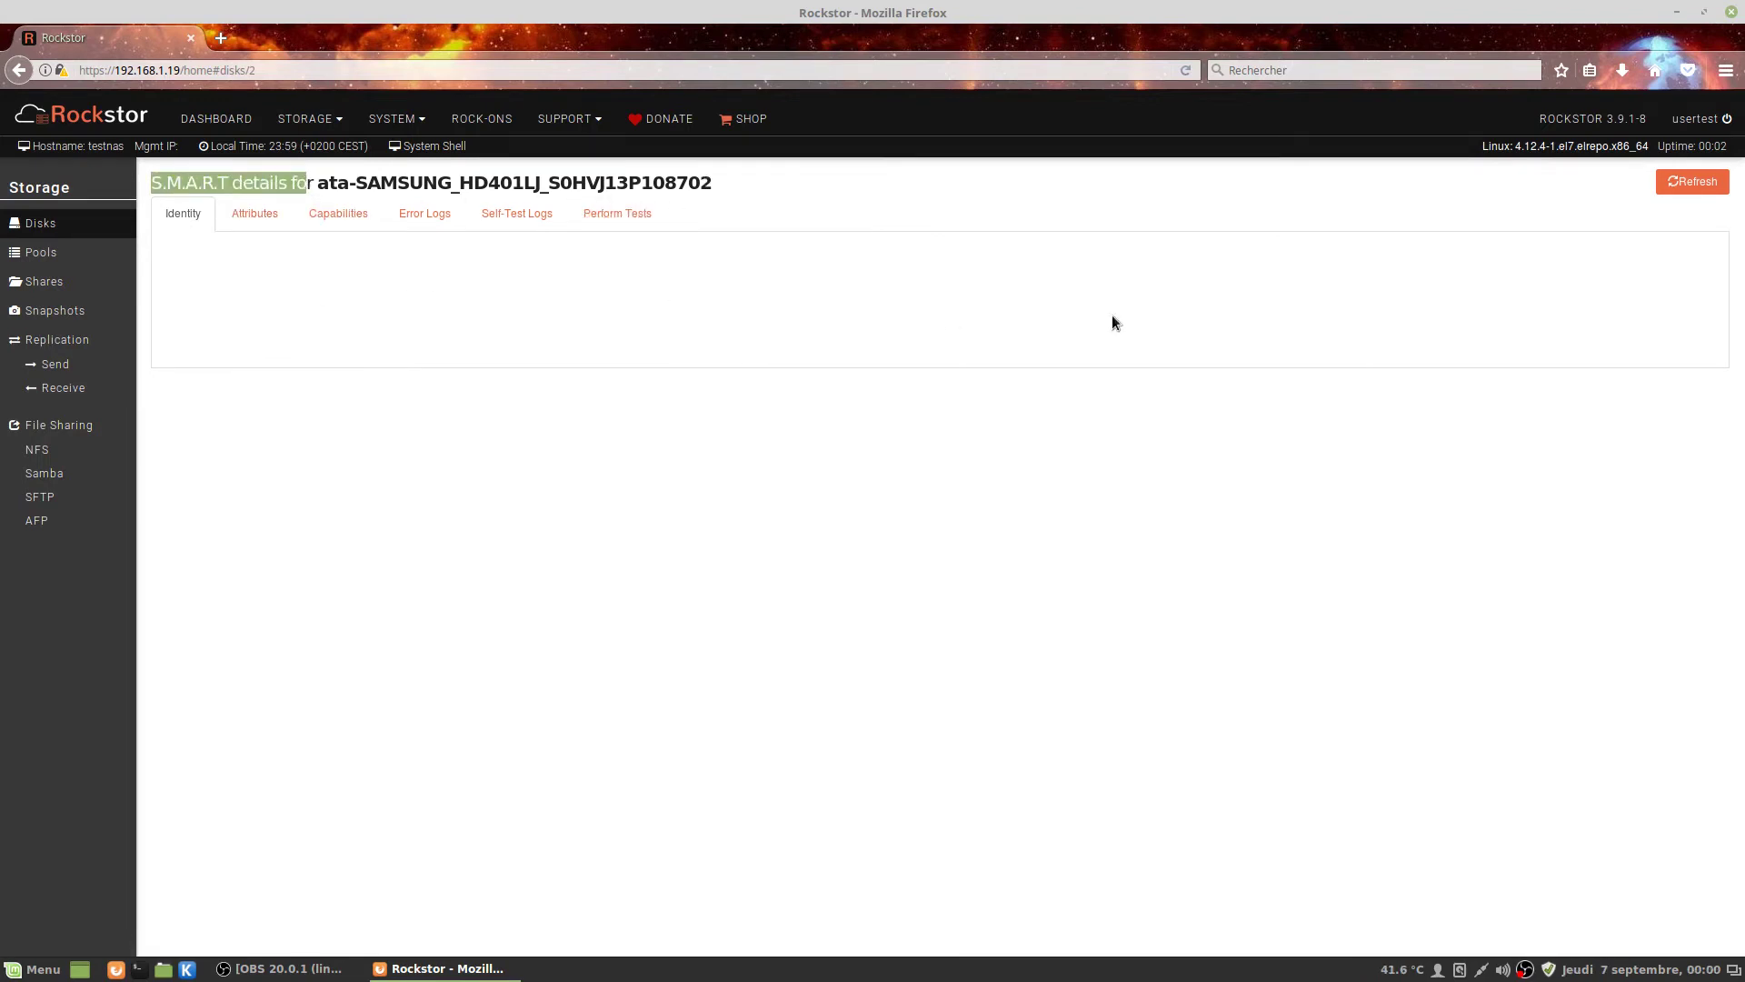
click(1694, 184)
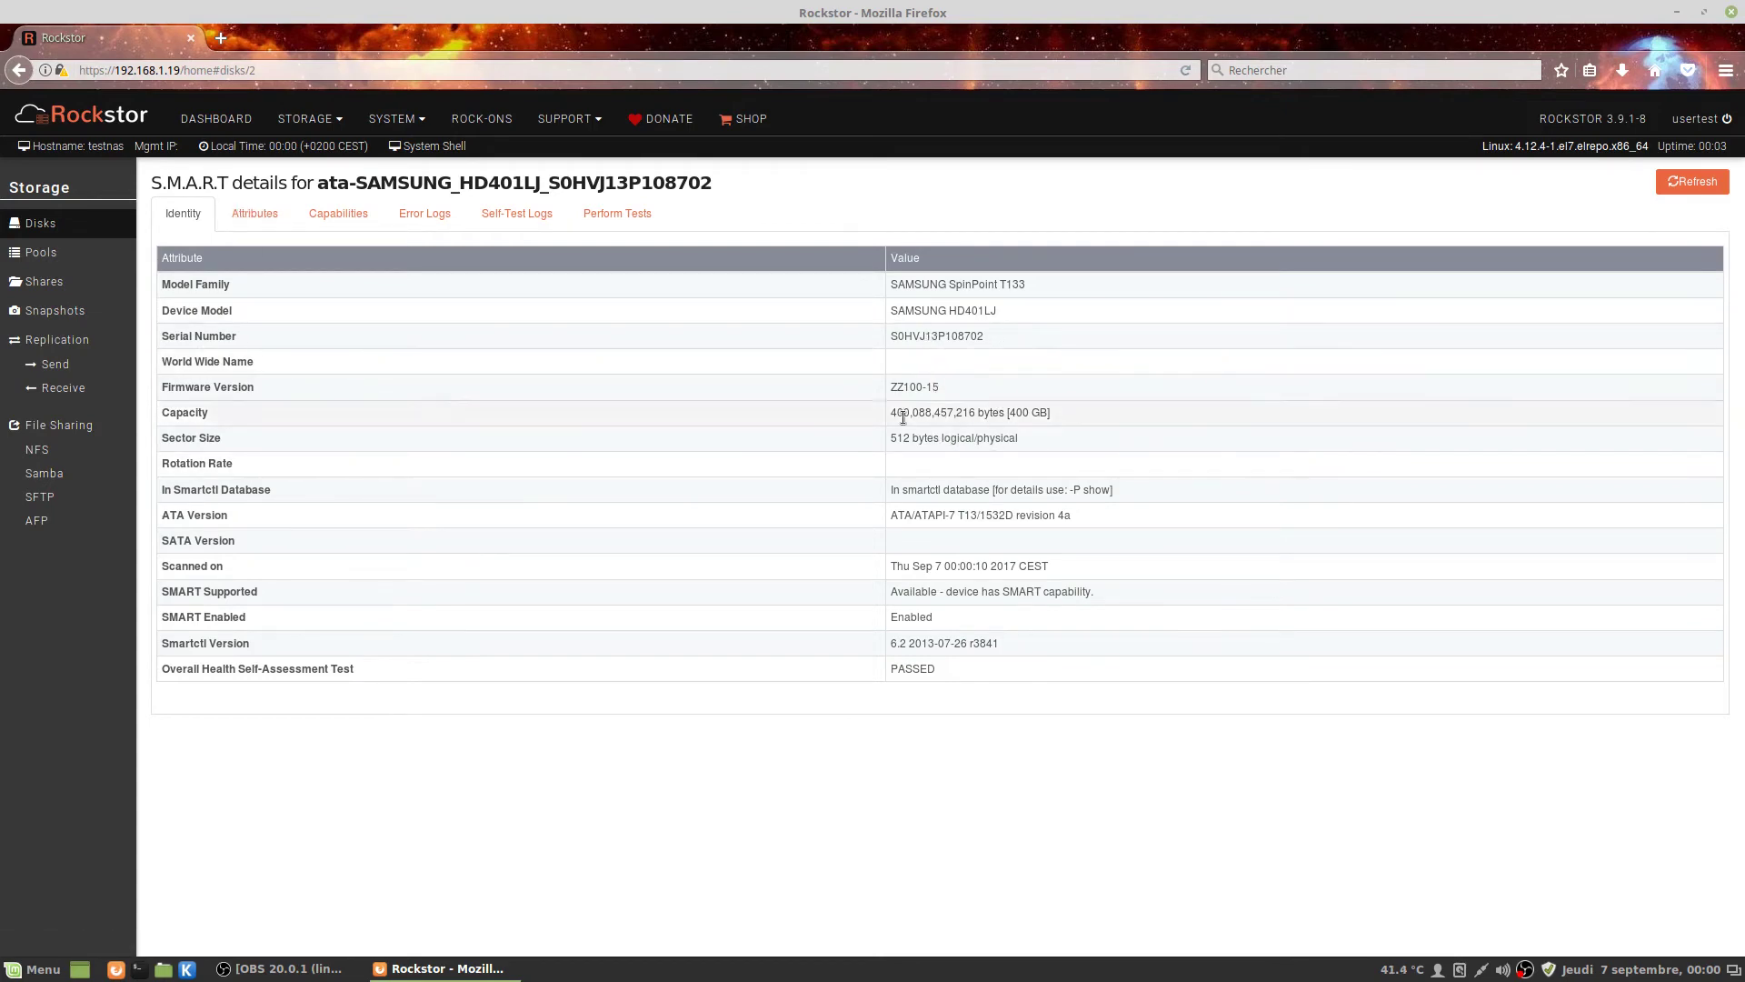
drag(902, 411, 1050, 414)
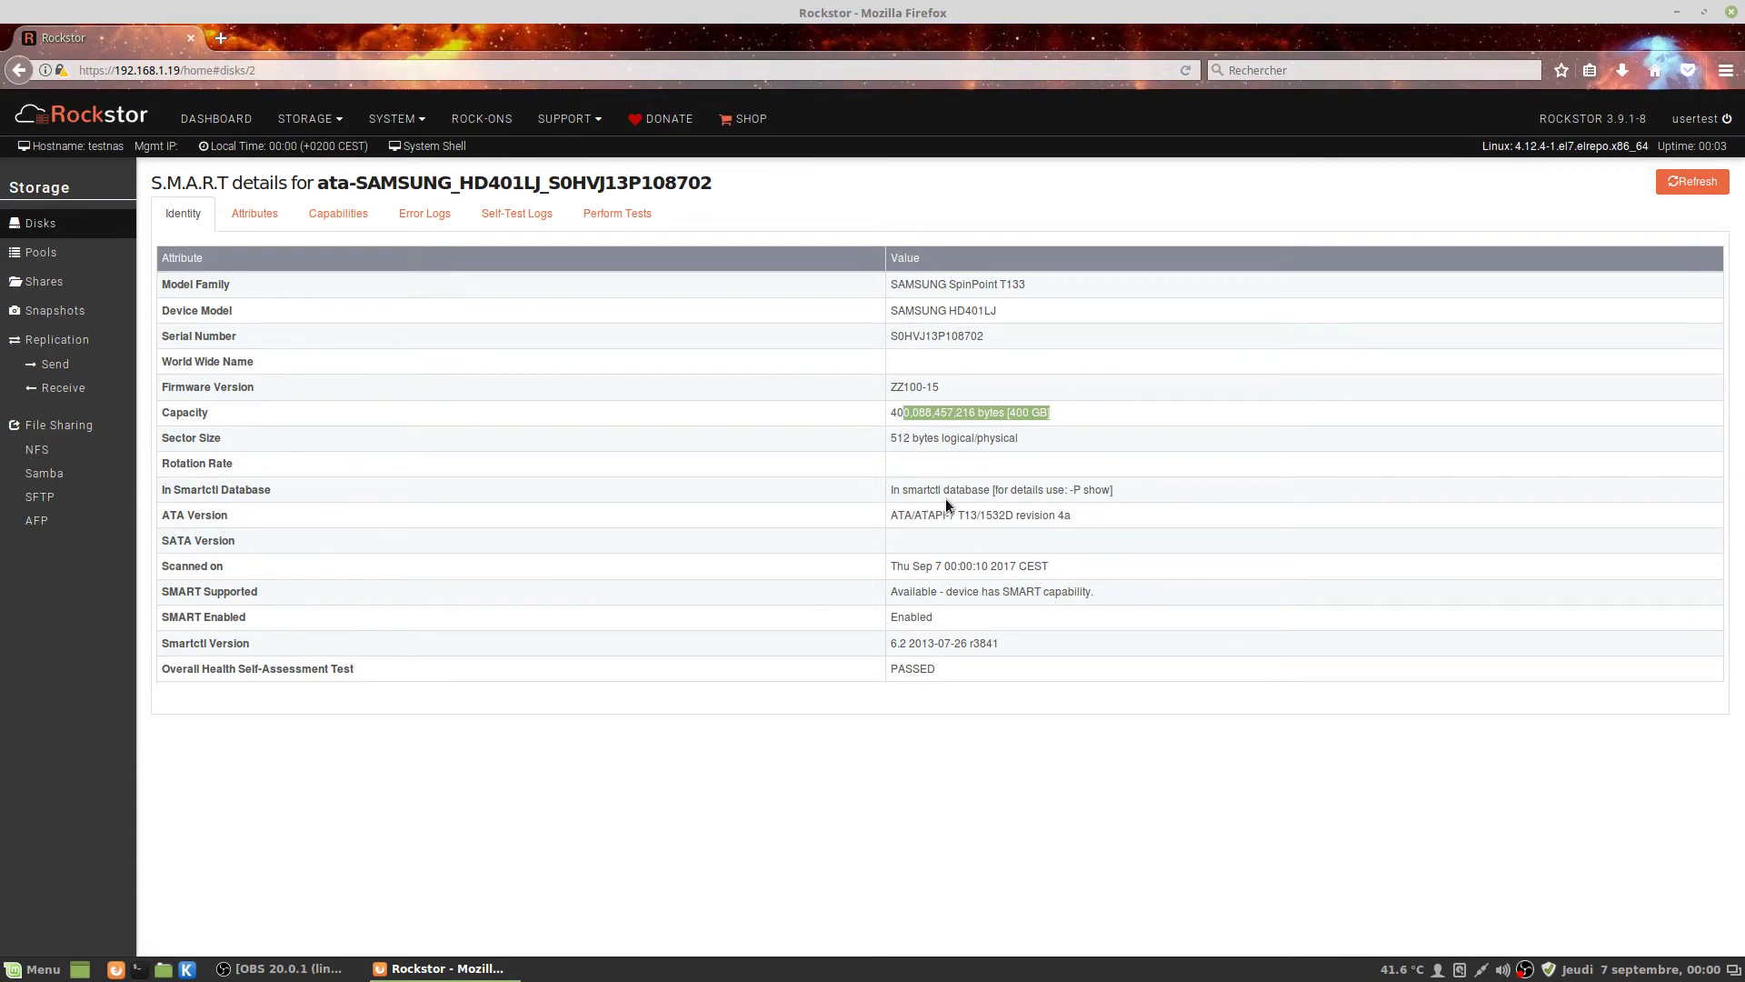
drag(908, 489, 972, 489)
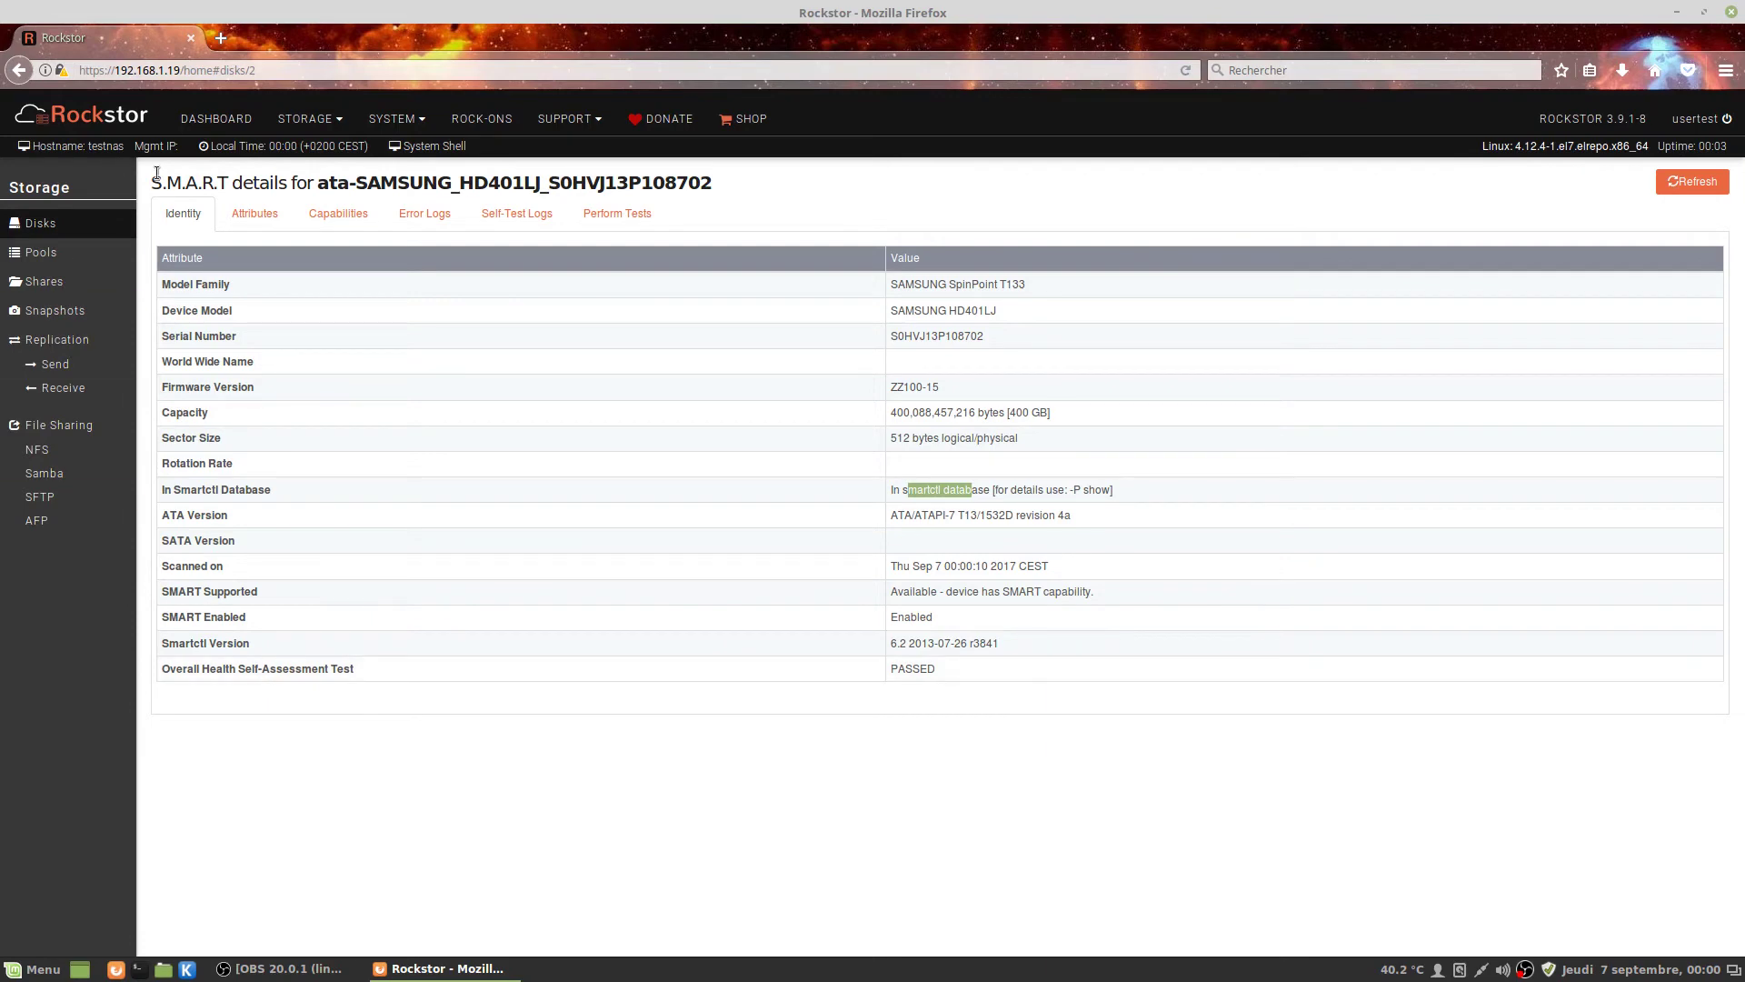
click(254, 214)
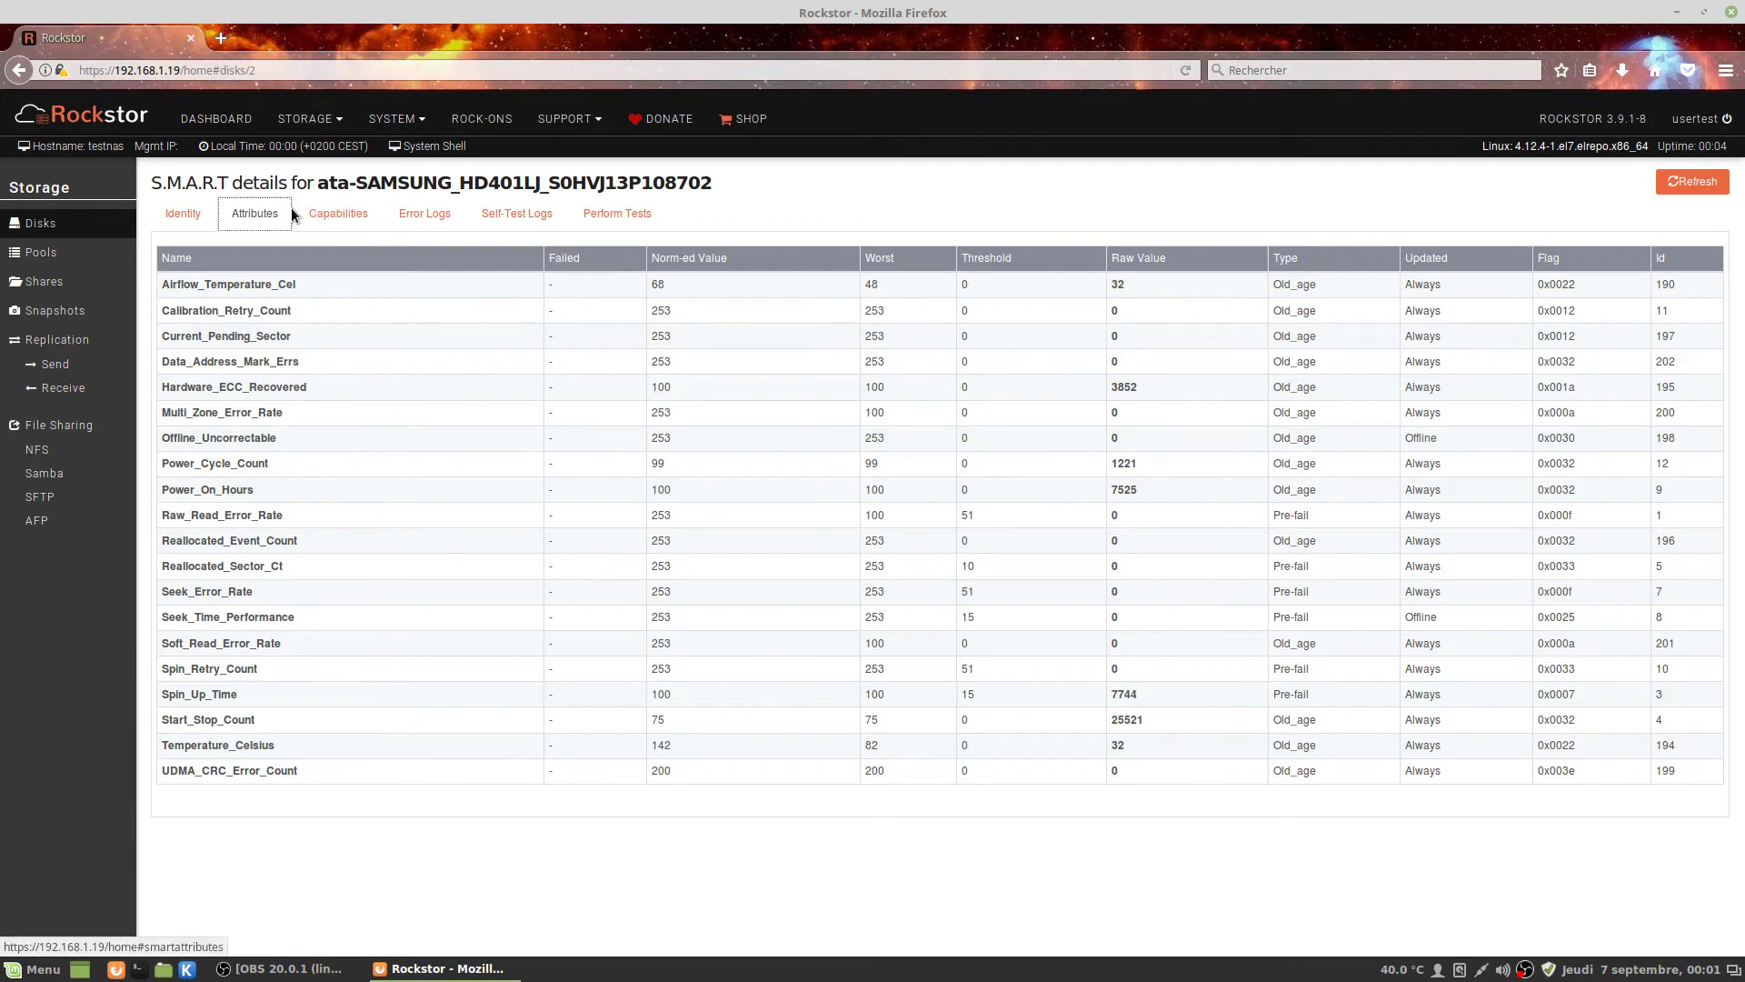
Return to the Disks list and open the SAMSUNG disk's role configuration via its gear icon.
click(62, 222)
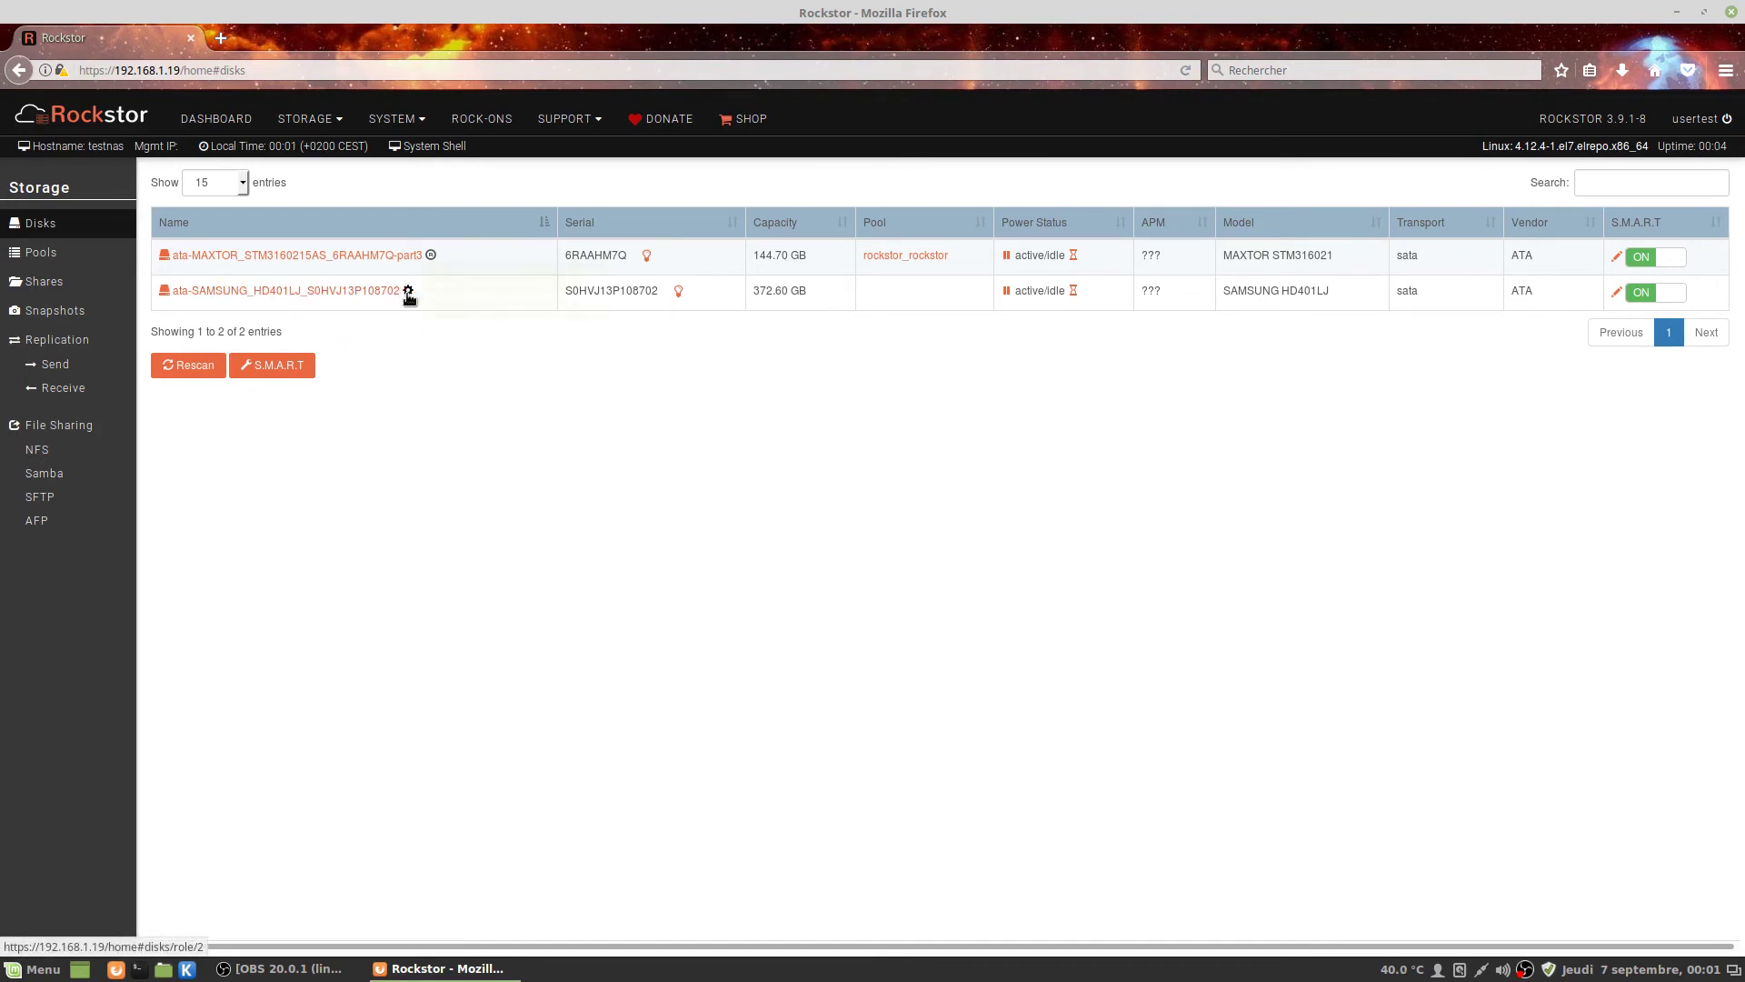
mouse_move(408, 292)
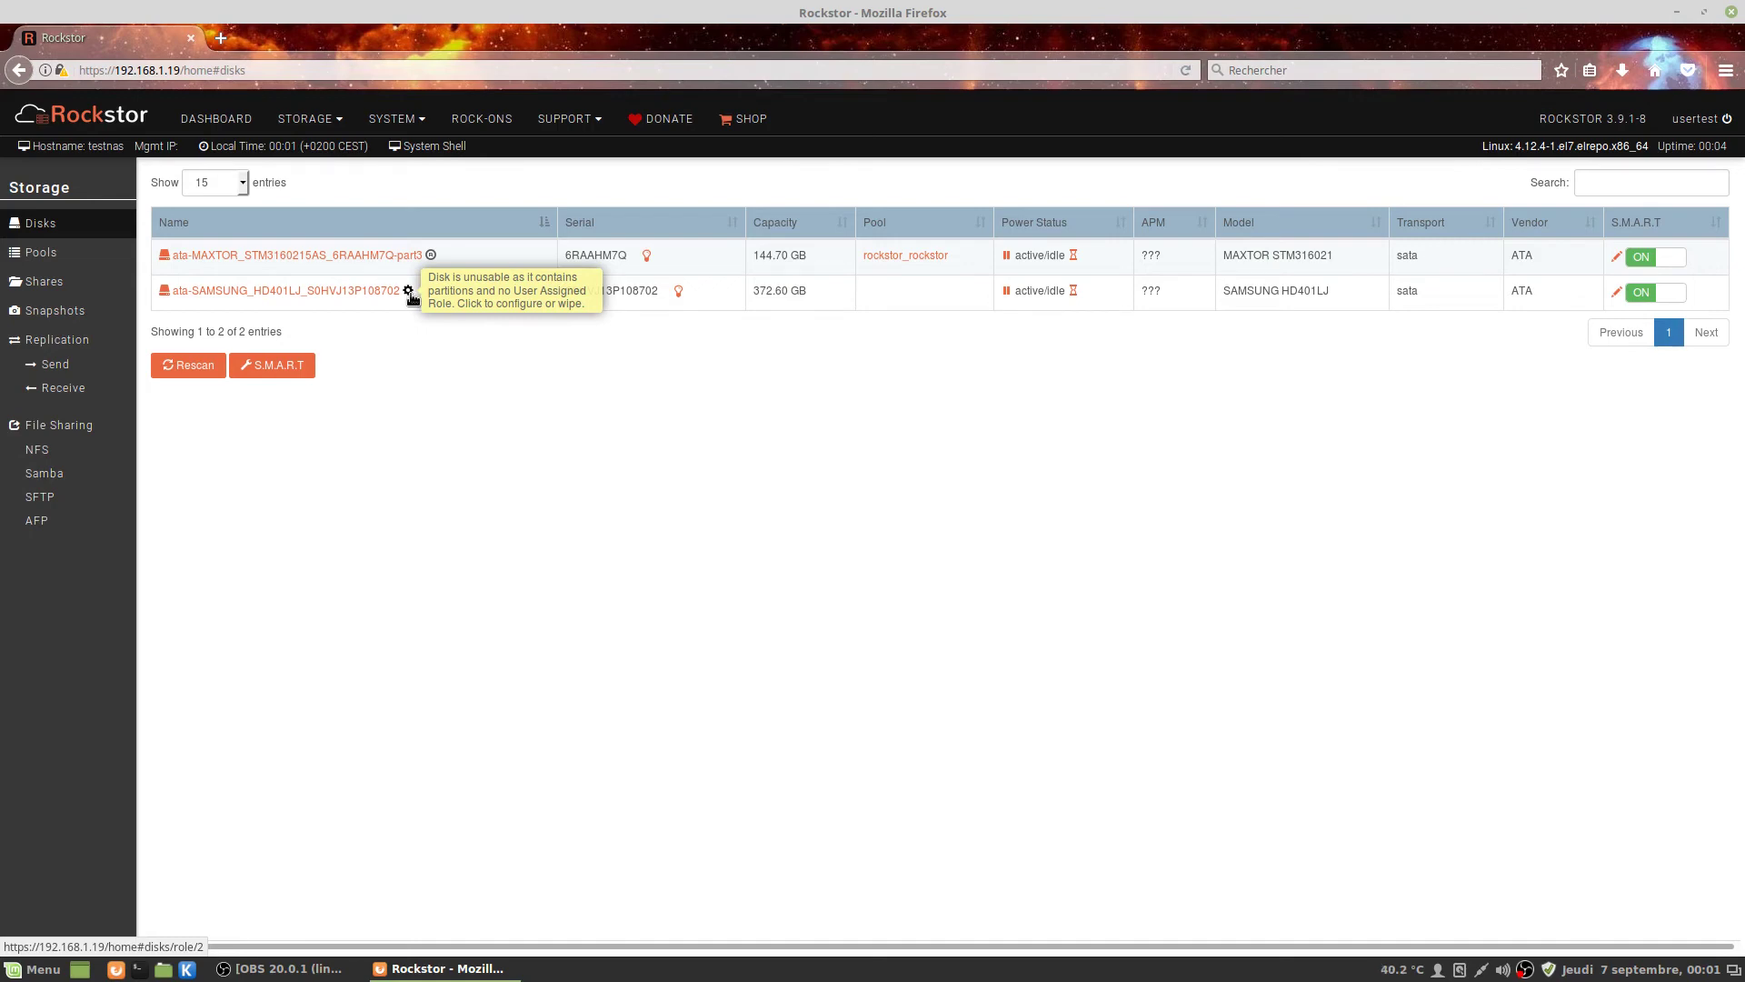
click(408, 291)
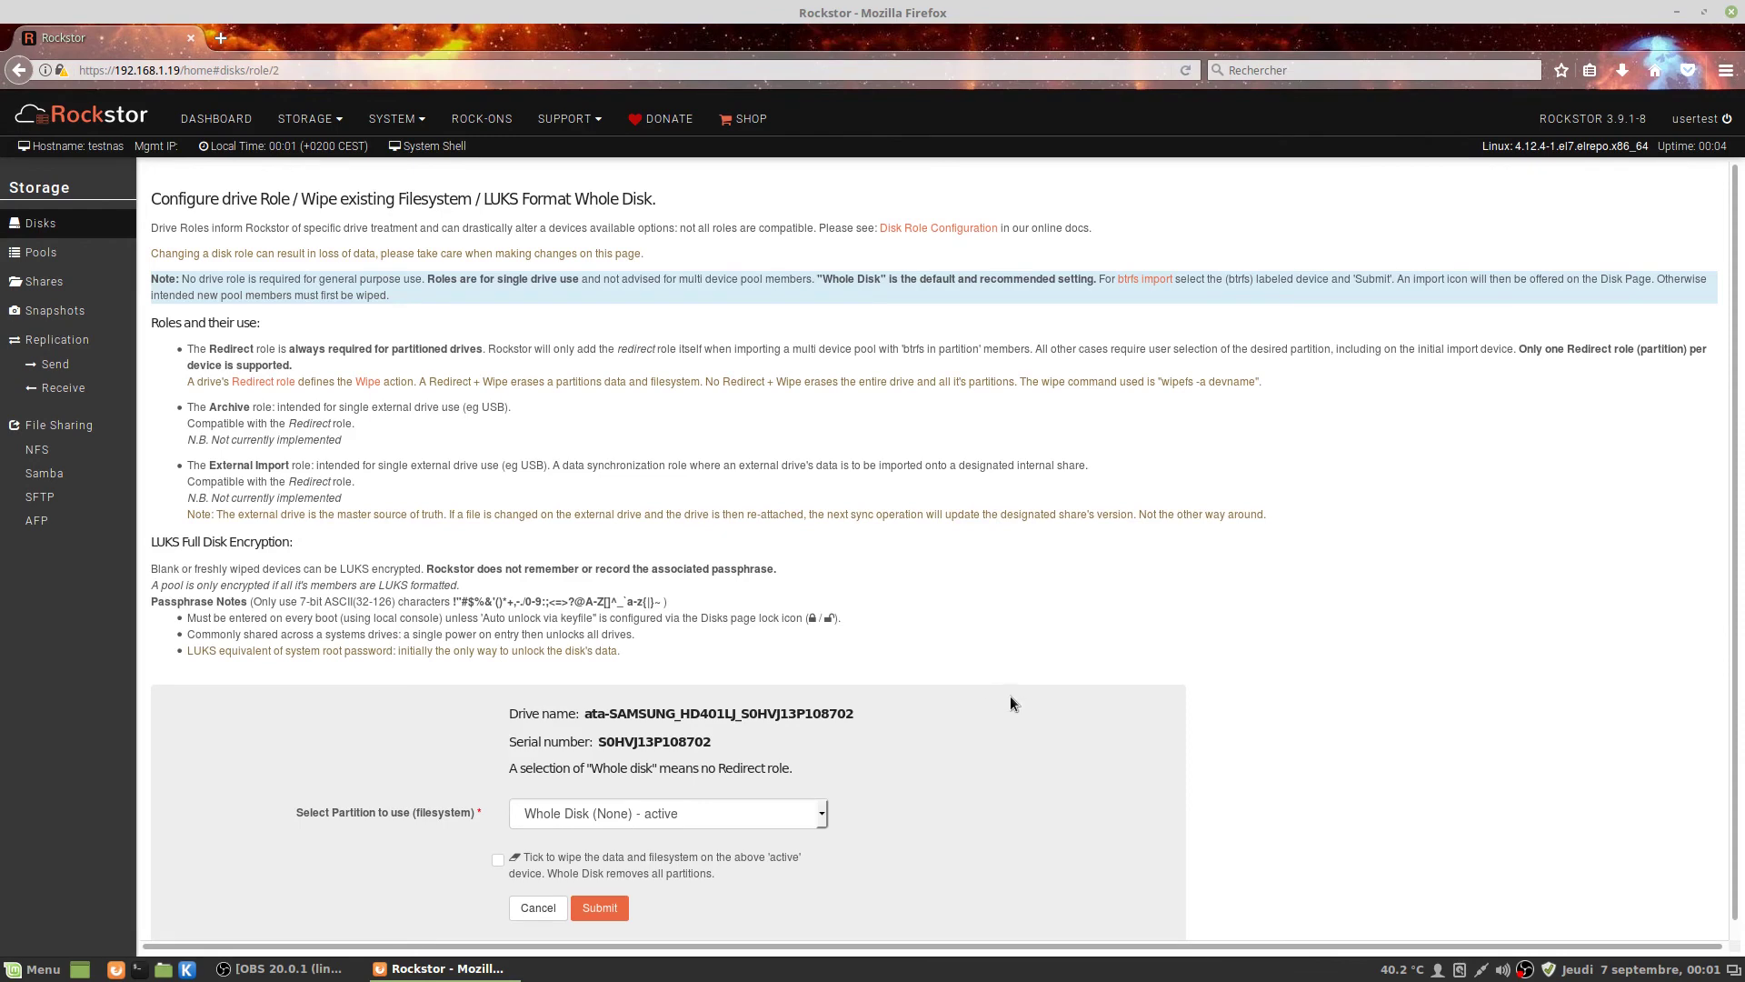
Keep 'Whole Disk (None) - active', enable the wipe option, and submit to wipe the SAMSUNG disk.
scroll(1014, 704, down, 1)
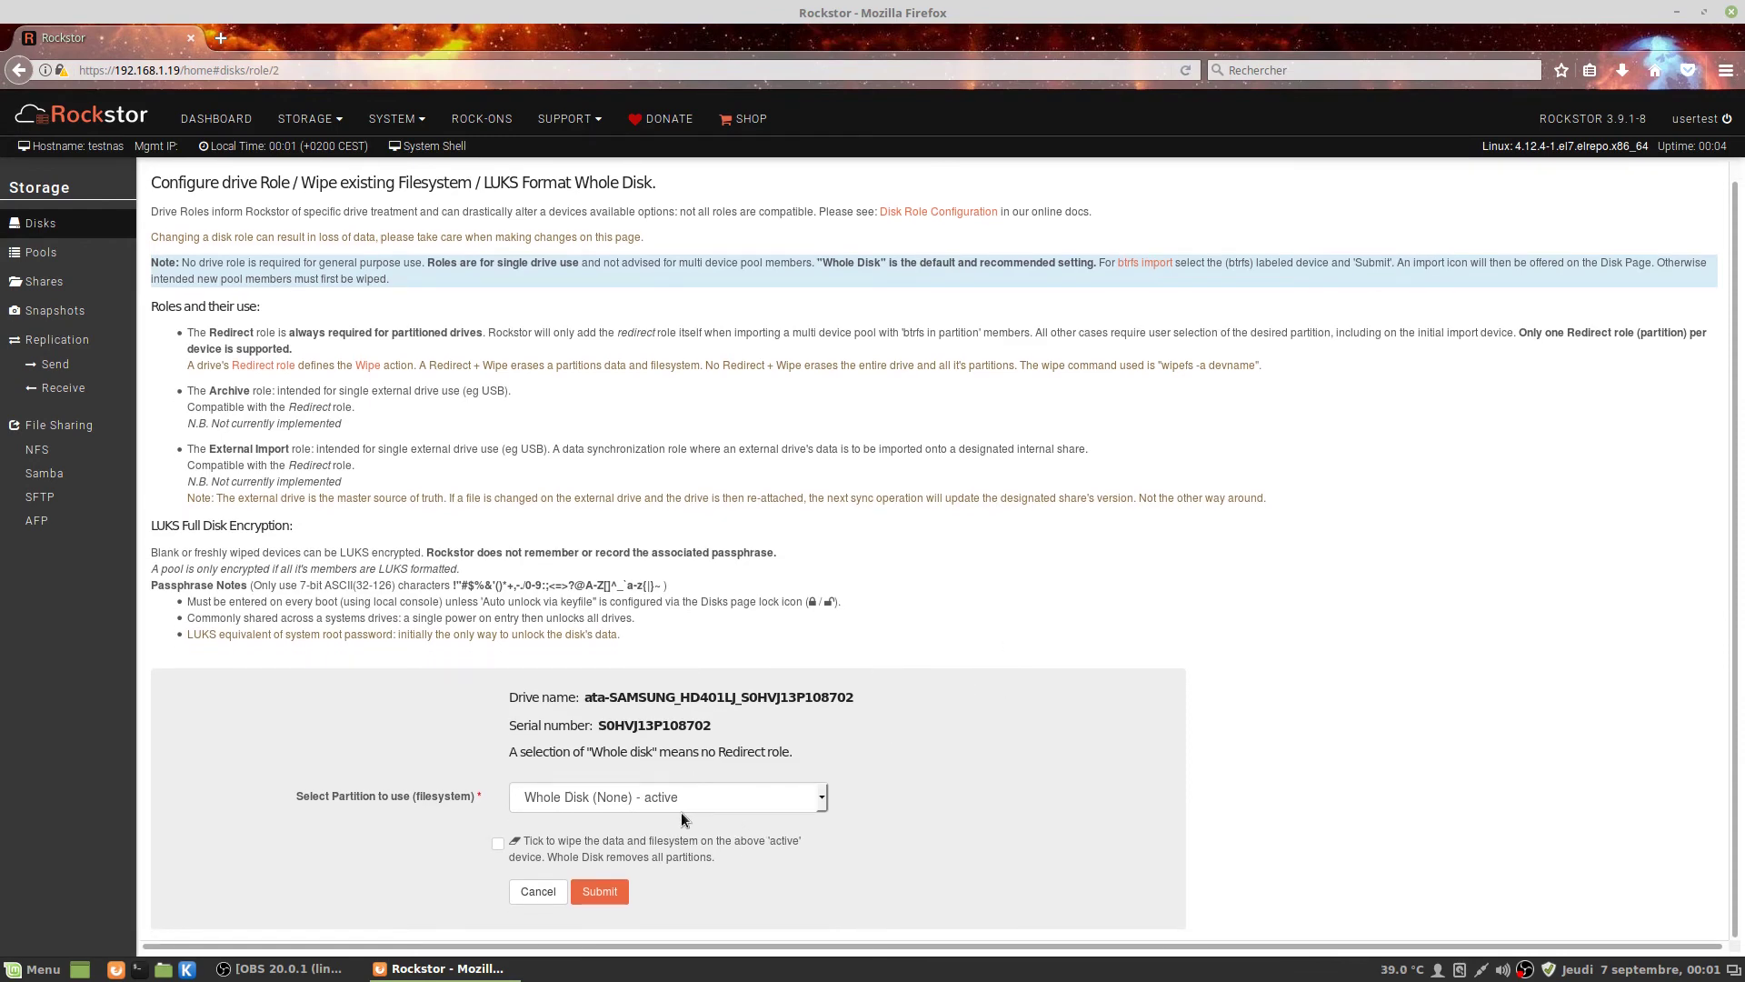
click(822, 799)
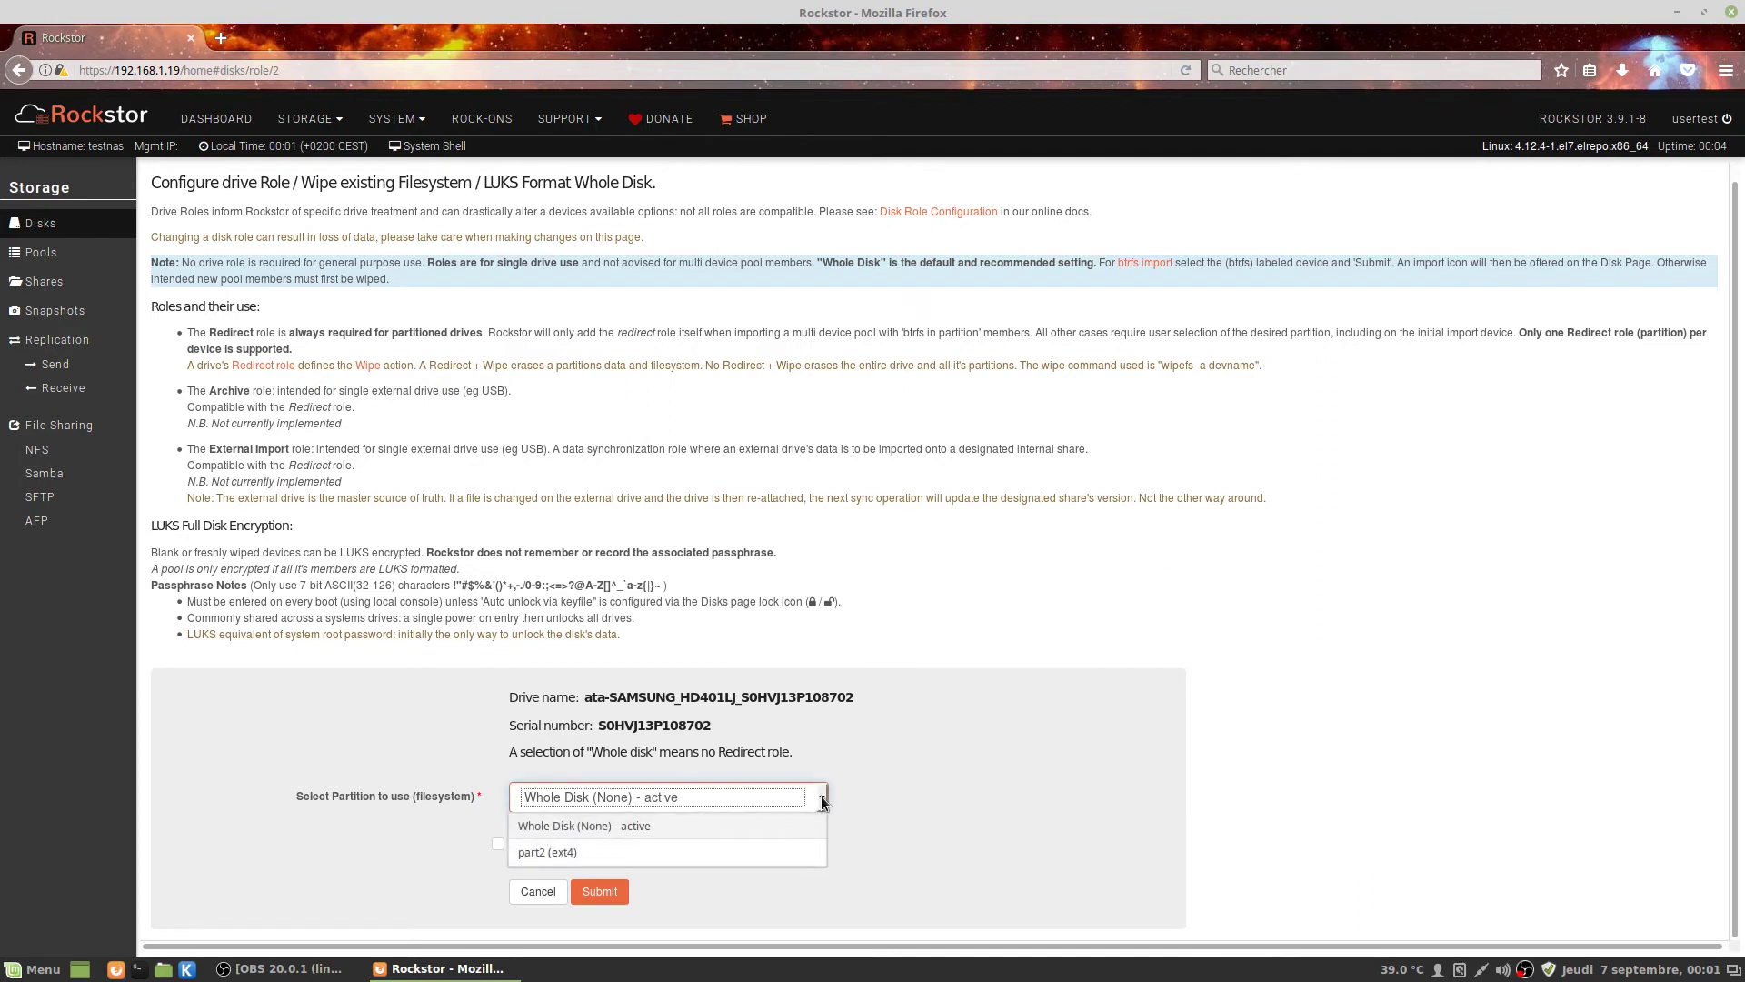
click(820, 794)
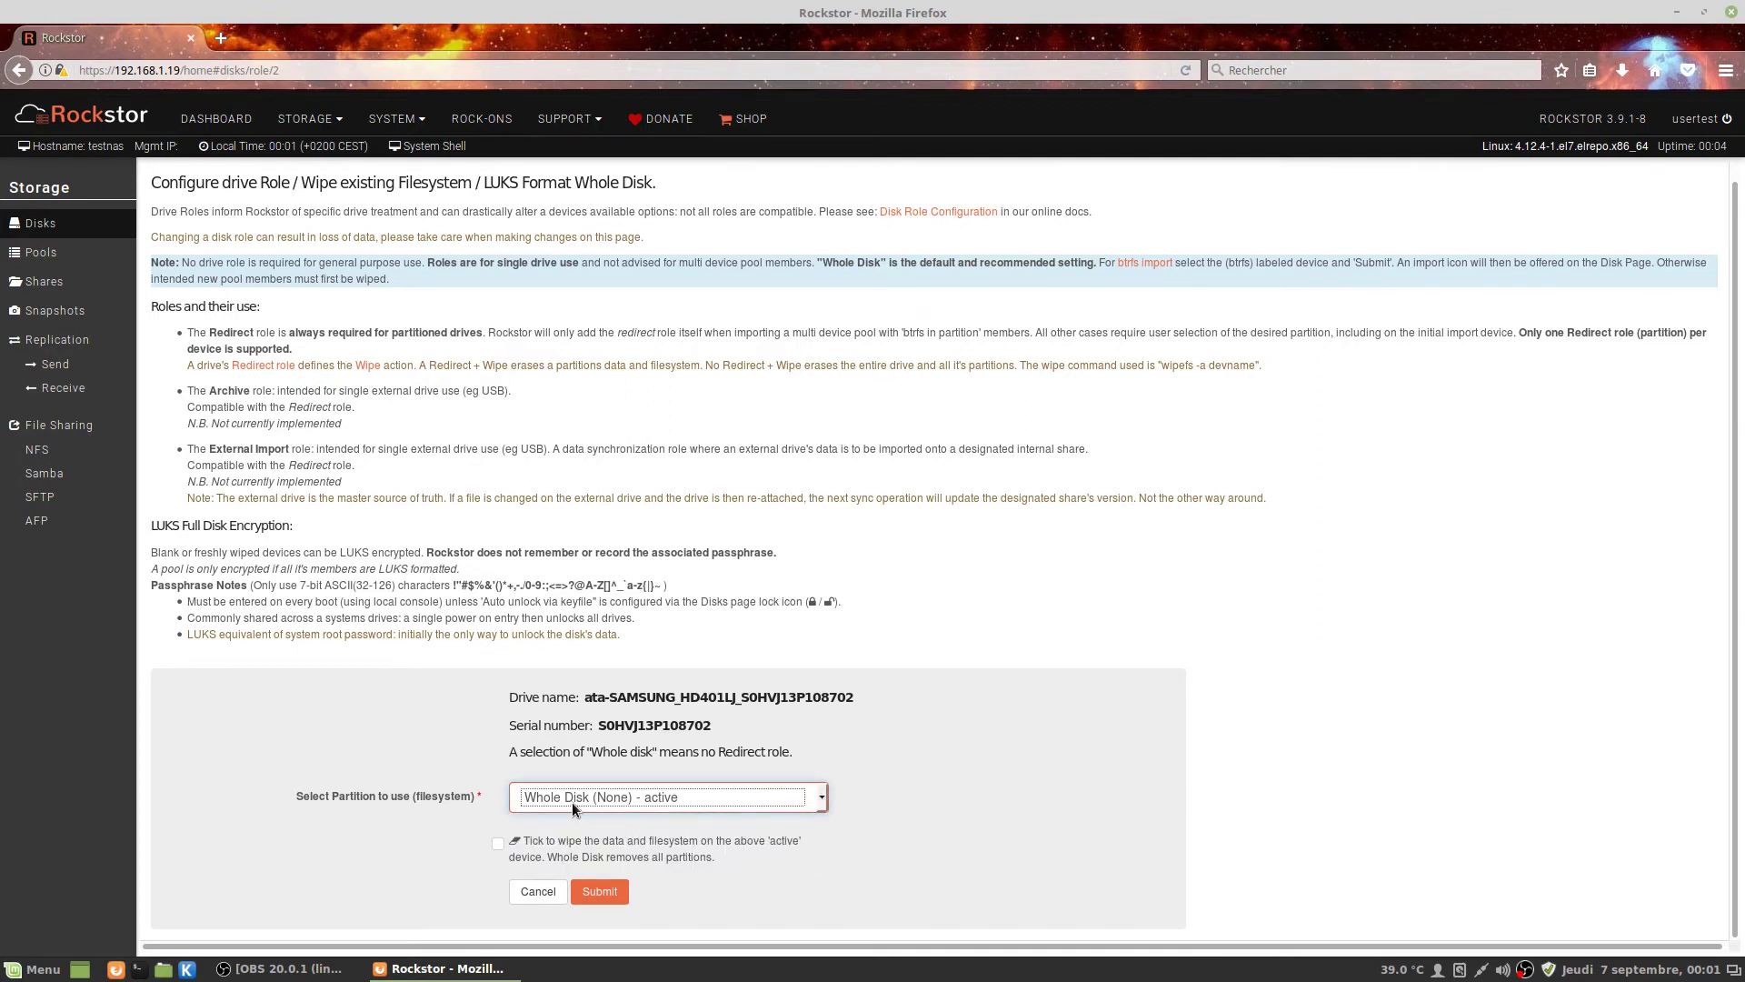
click(498, 845)
scroll(498, 849, down, 1)
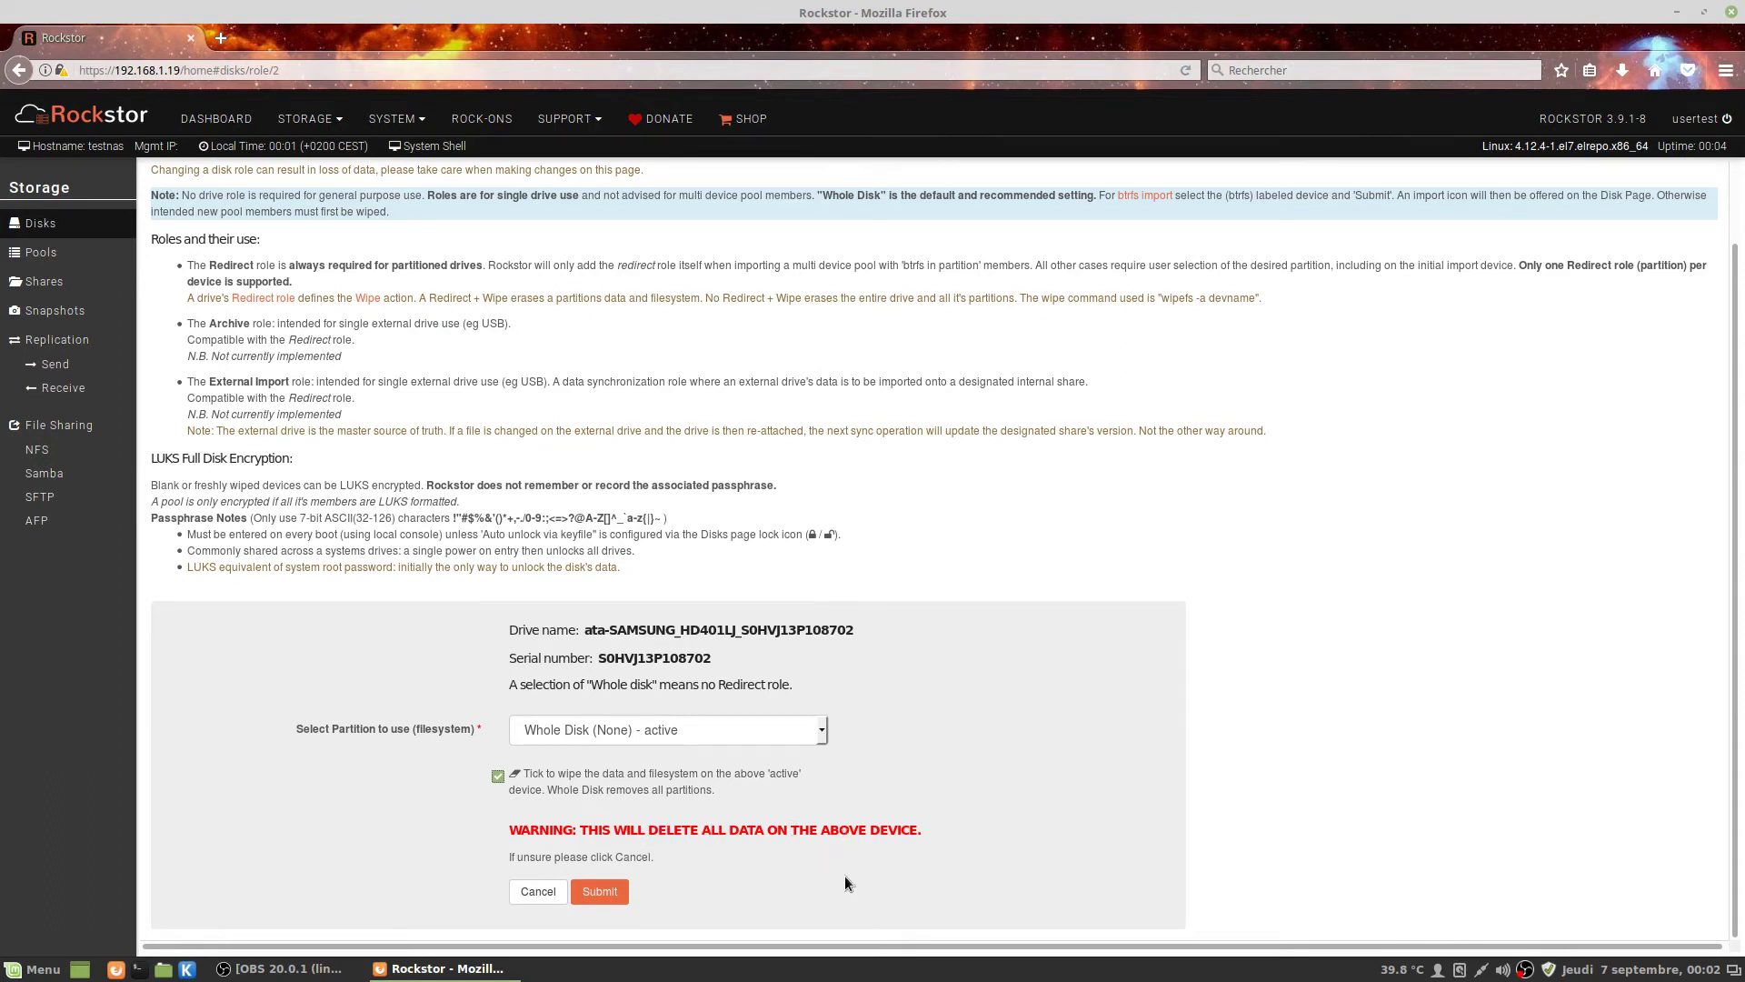
click(607, 893)
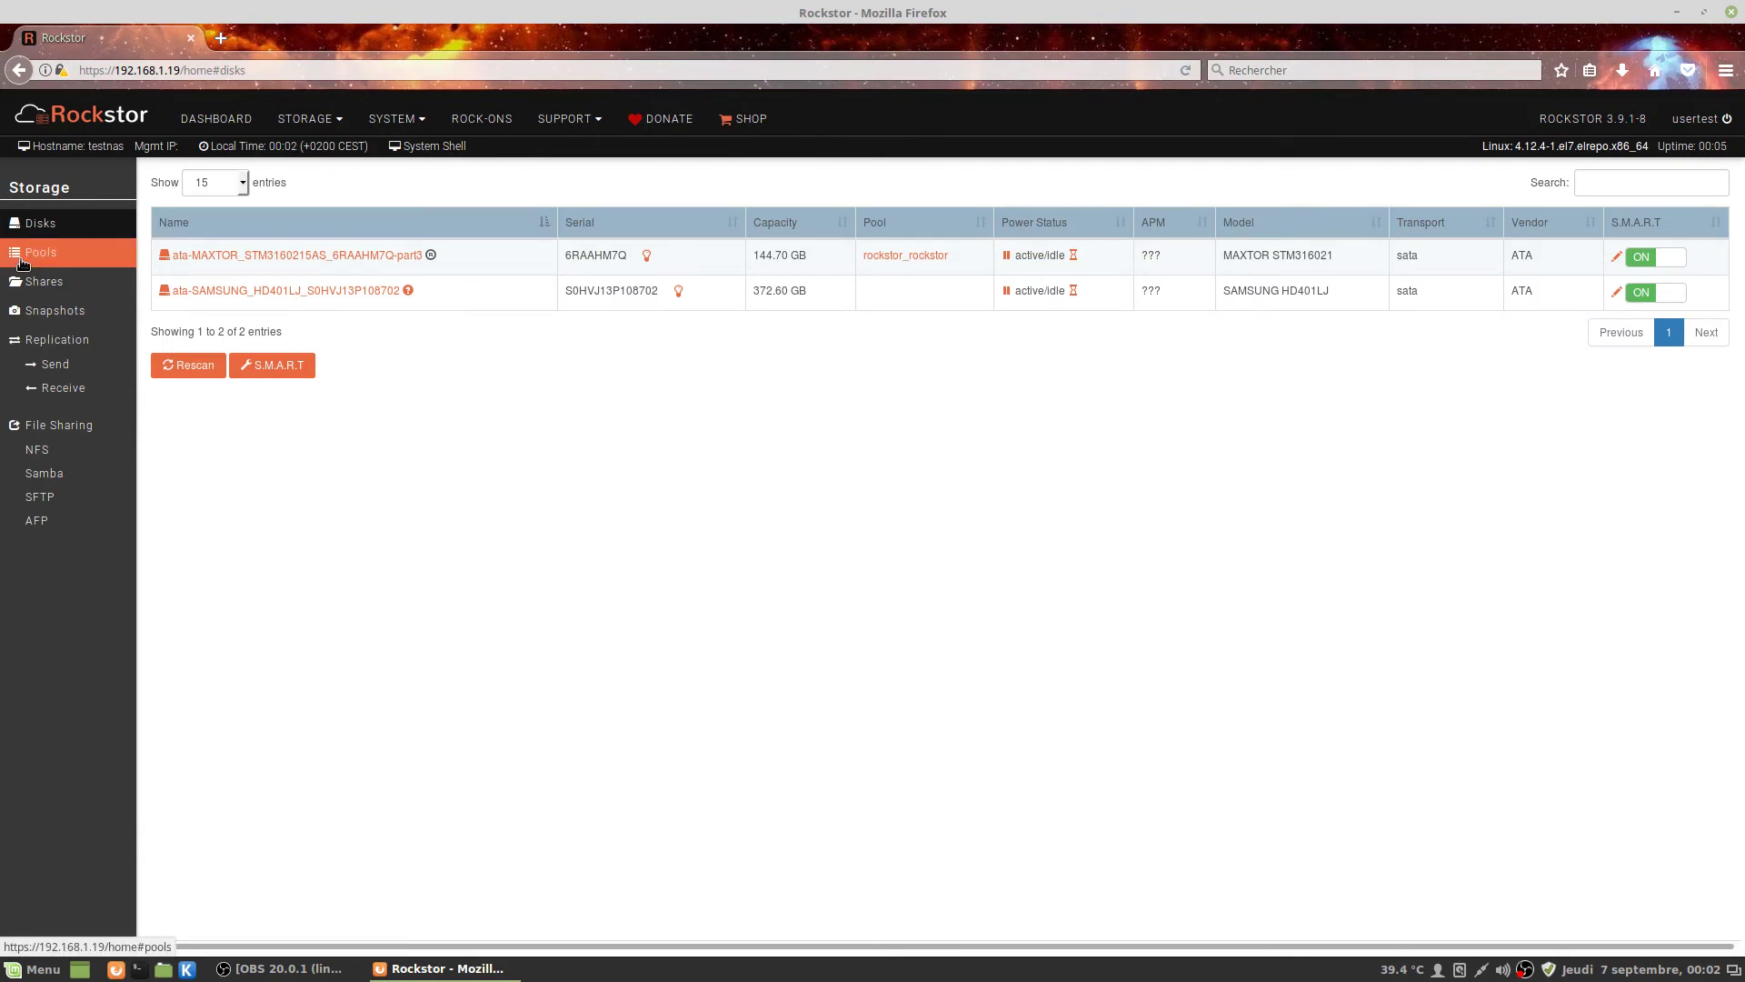
Switch to the Pools page showing the rockstor_rockstor pool.
click(23, 257)
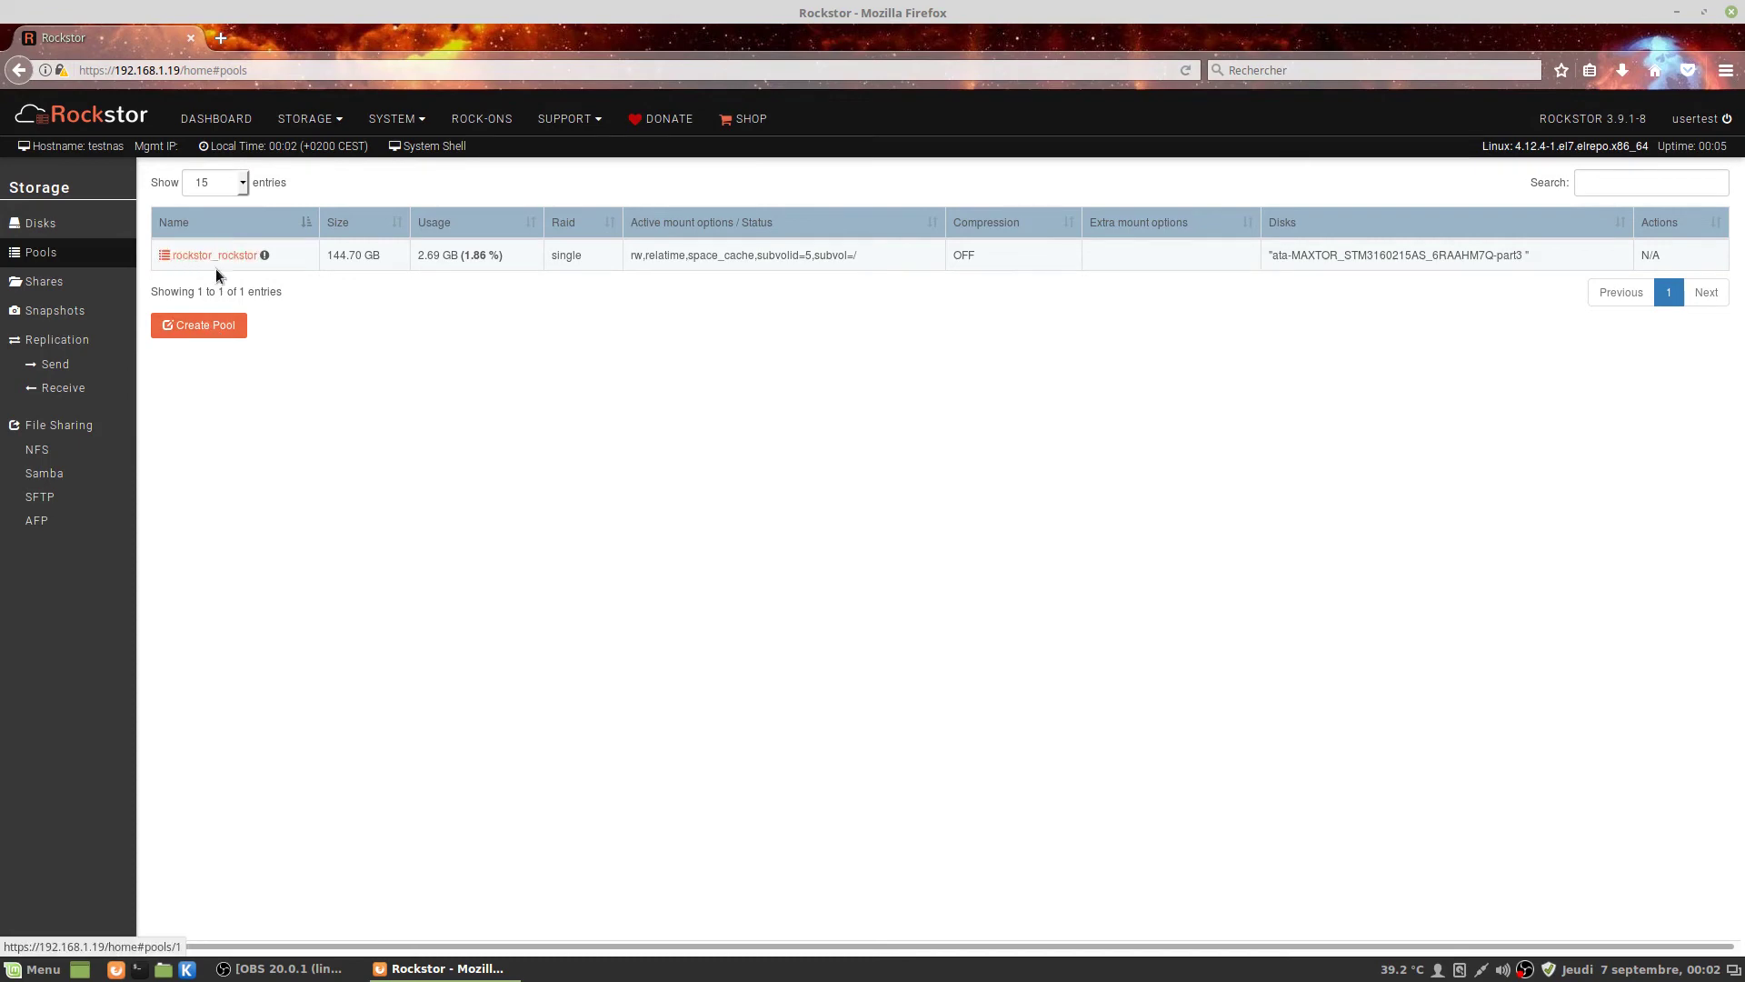
Fill the Create Pool form with name 'disque test', Single raid, and the 372.60 GB SAMSUNG disk.
click(209, 328)
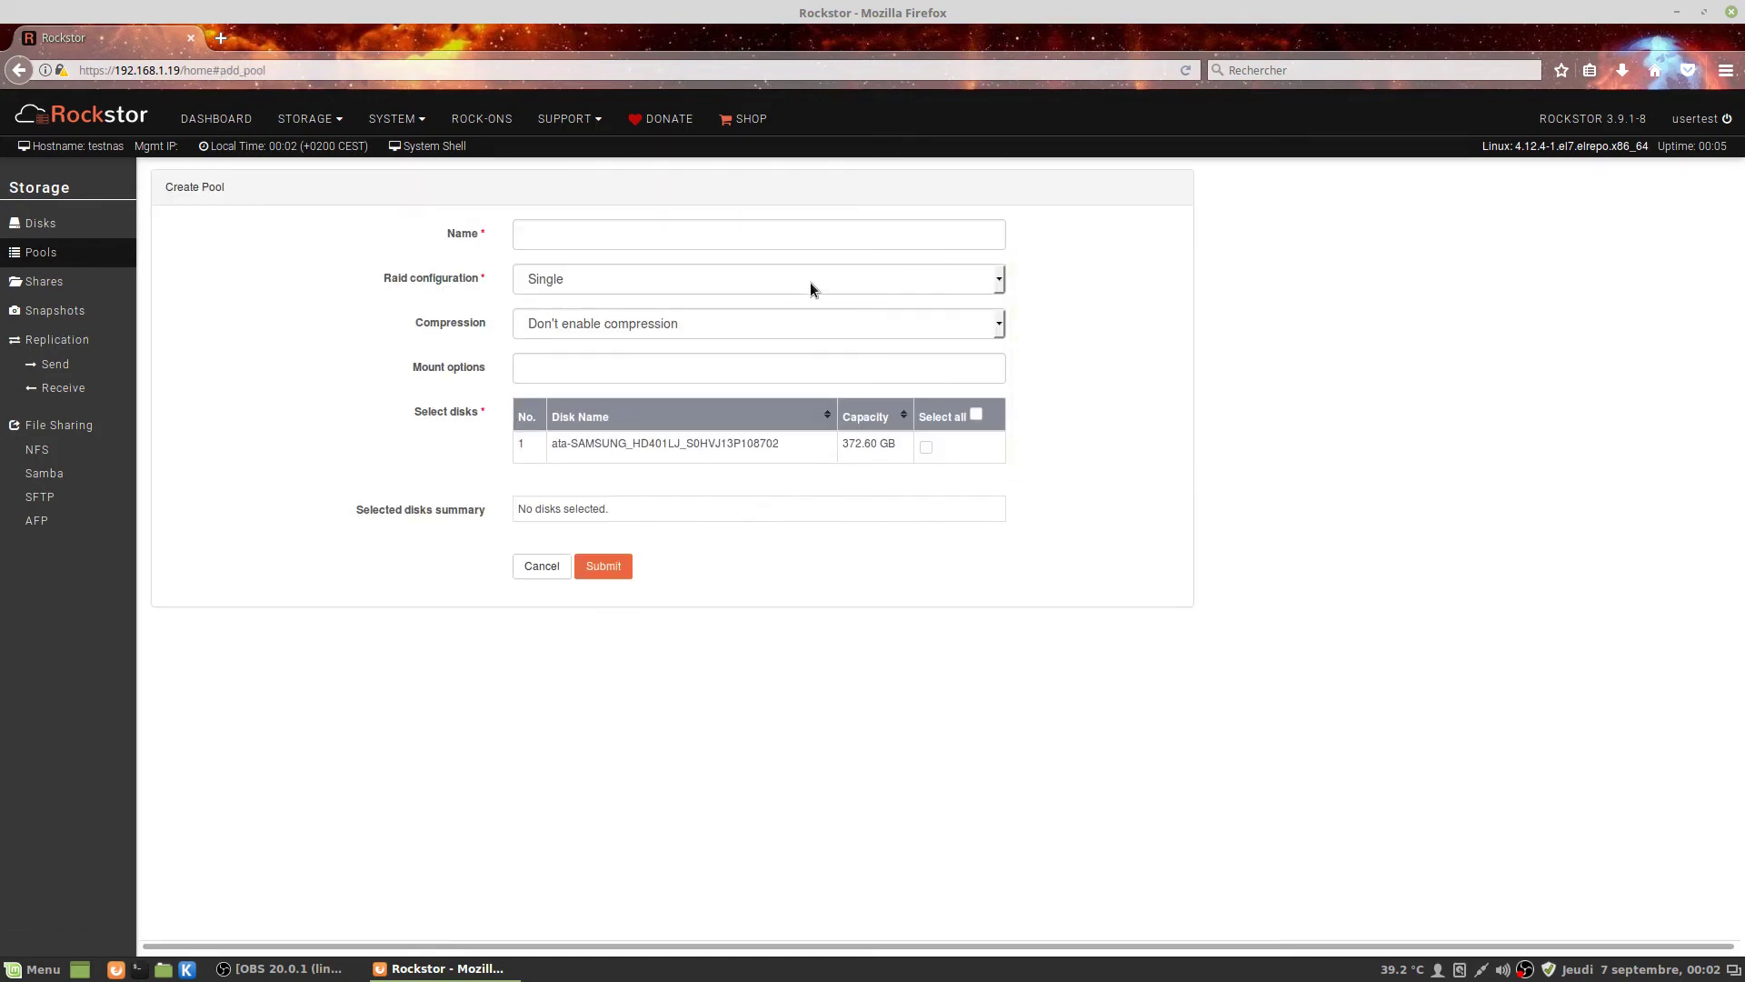
click(809, 241)
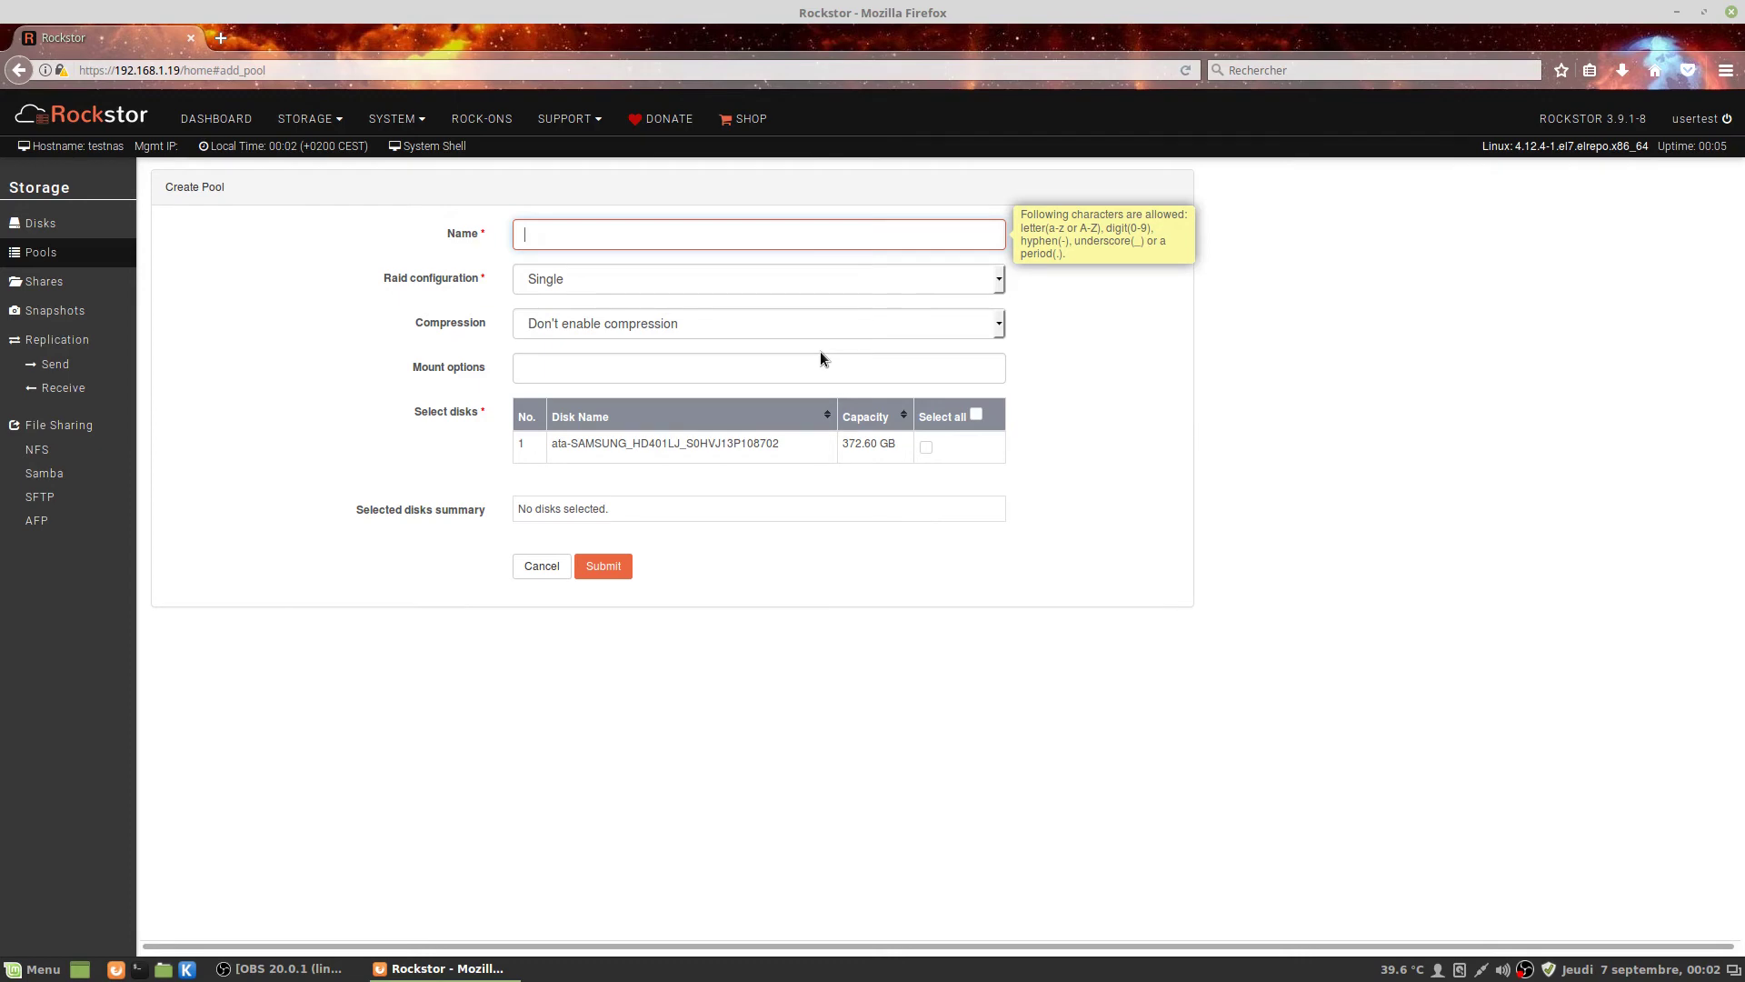
text(disque test)
key(Tab)
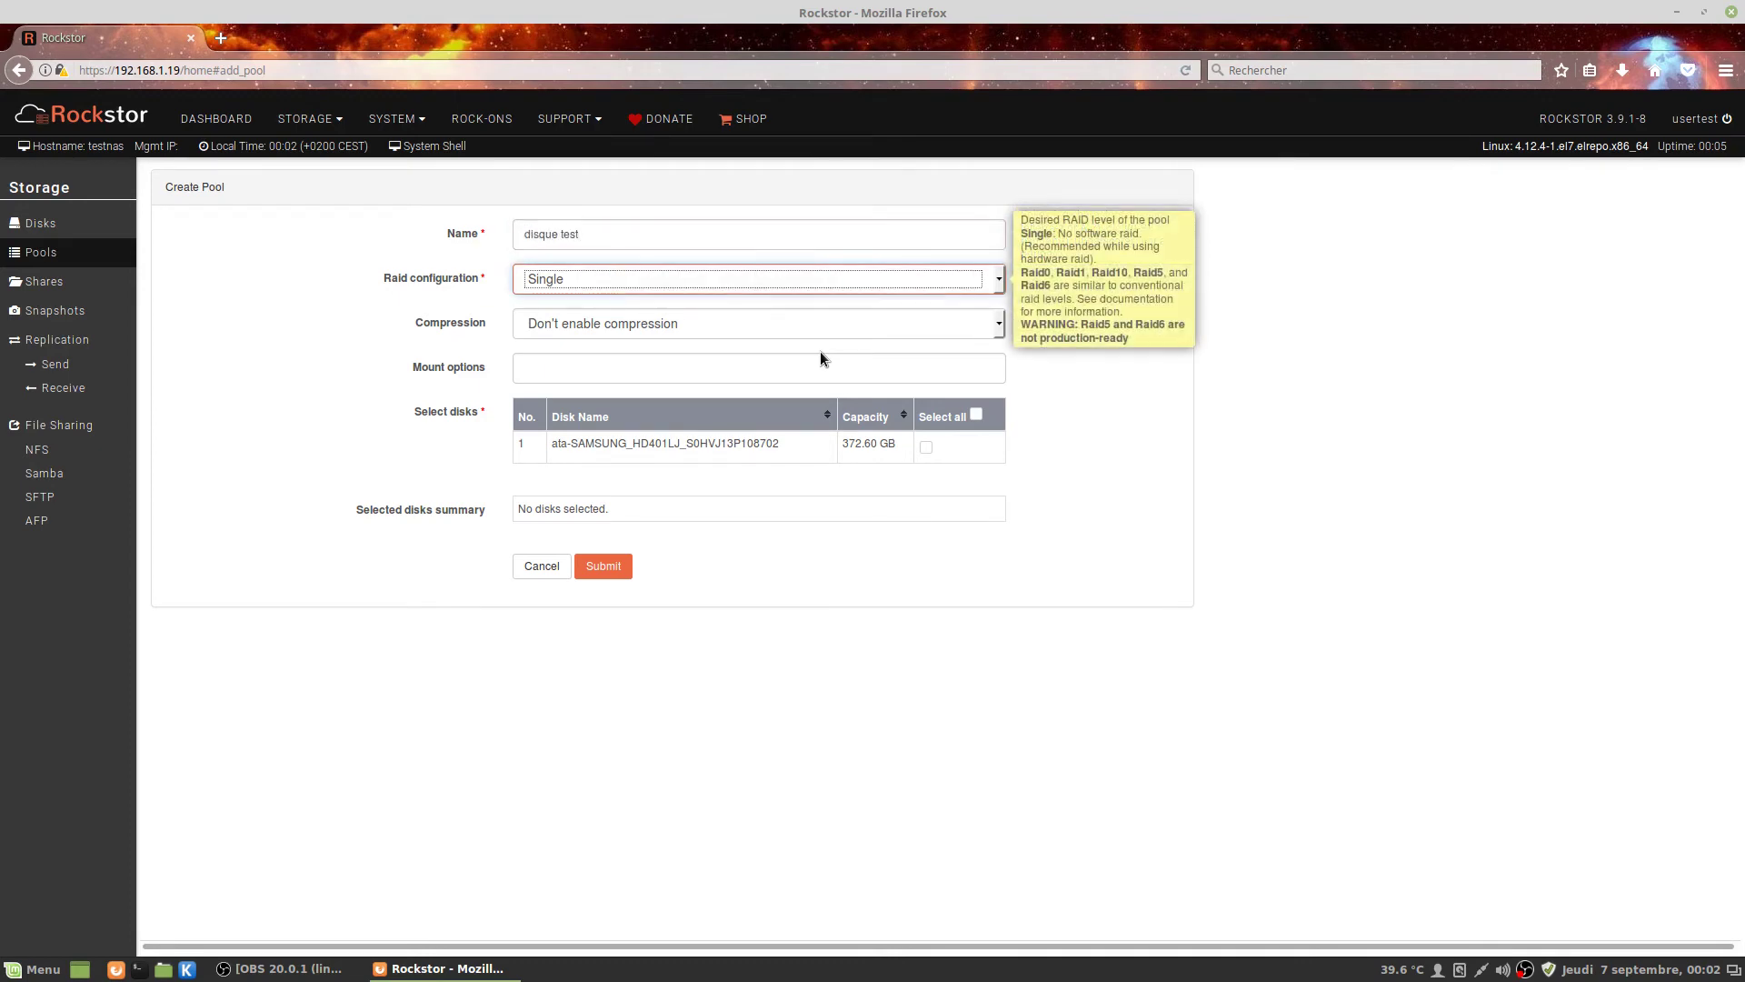
click(786, 278)
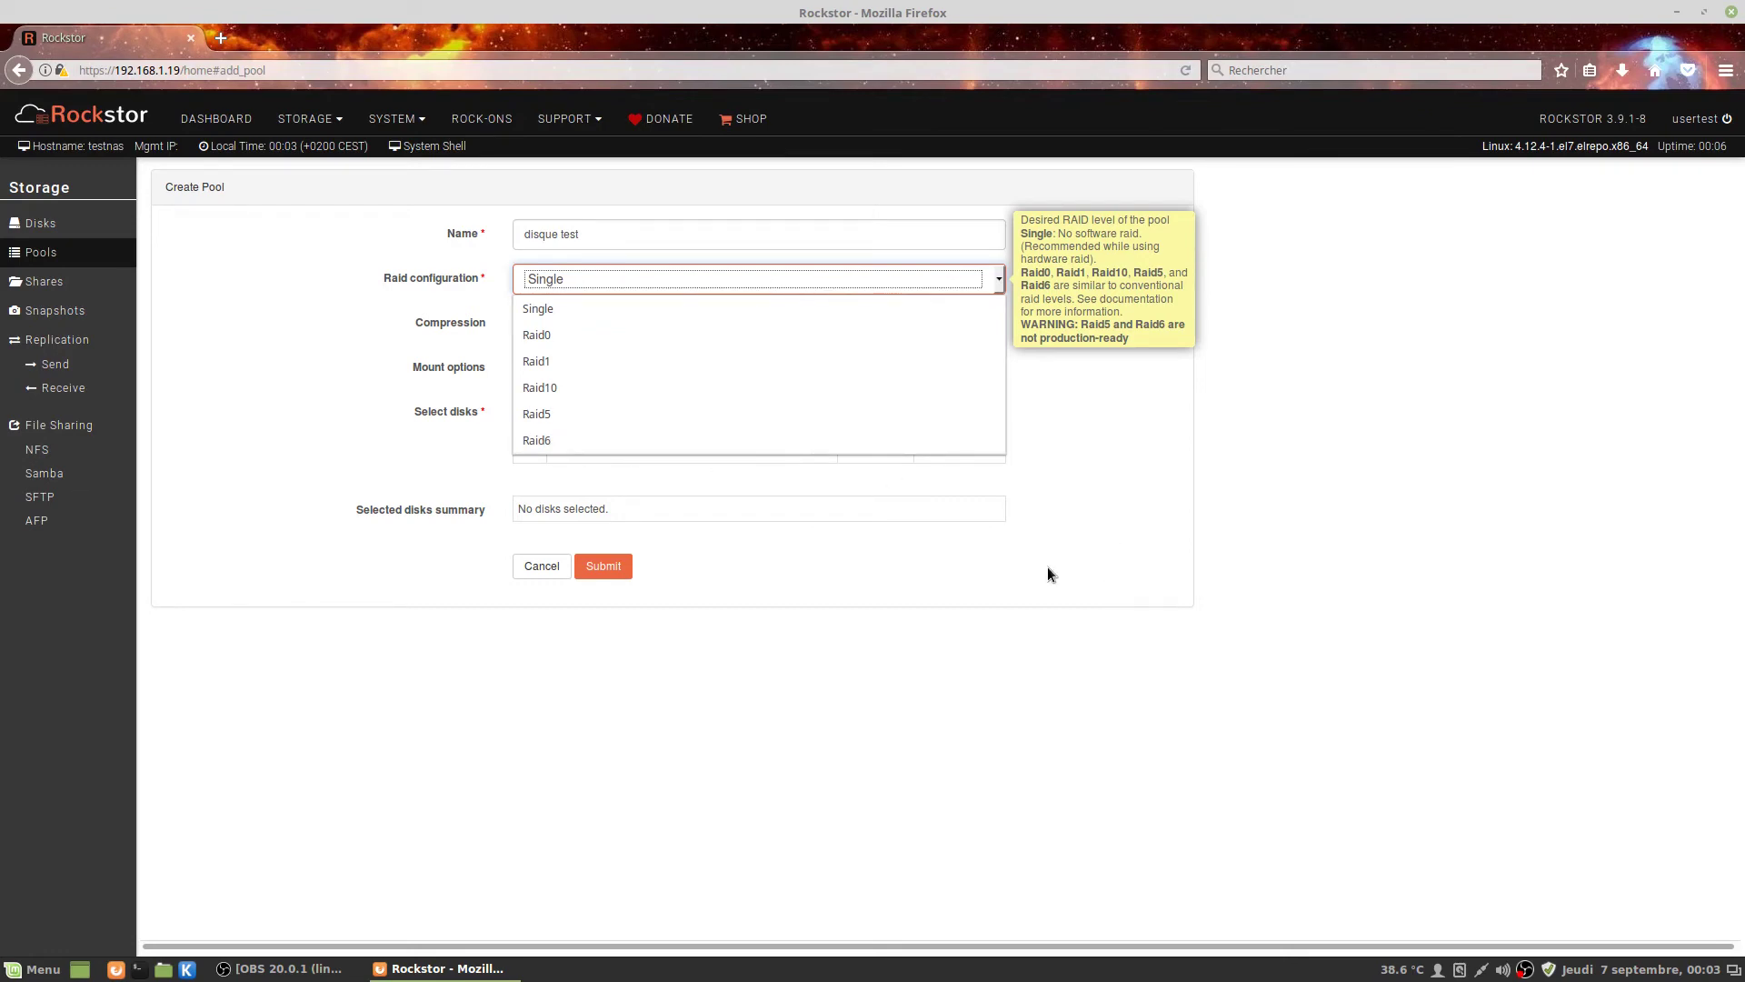
click(972, 568)
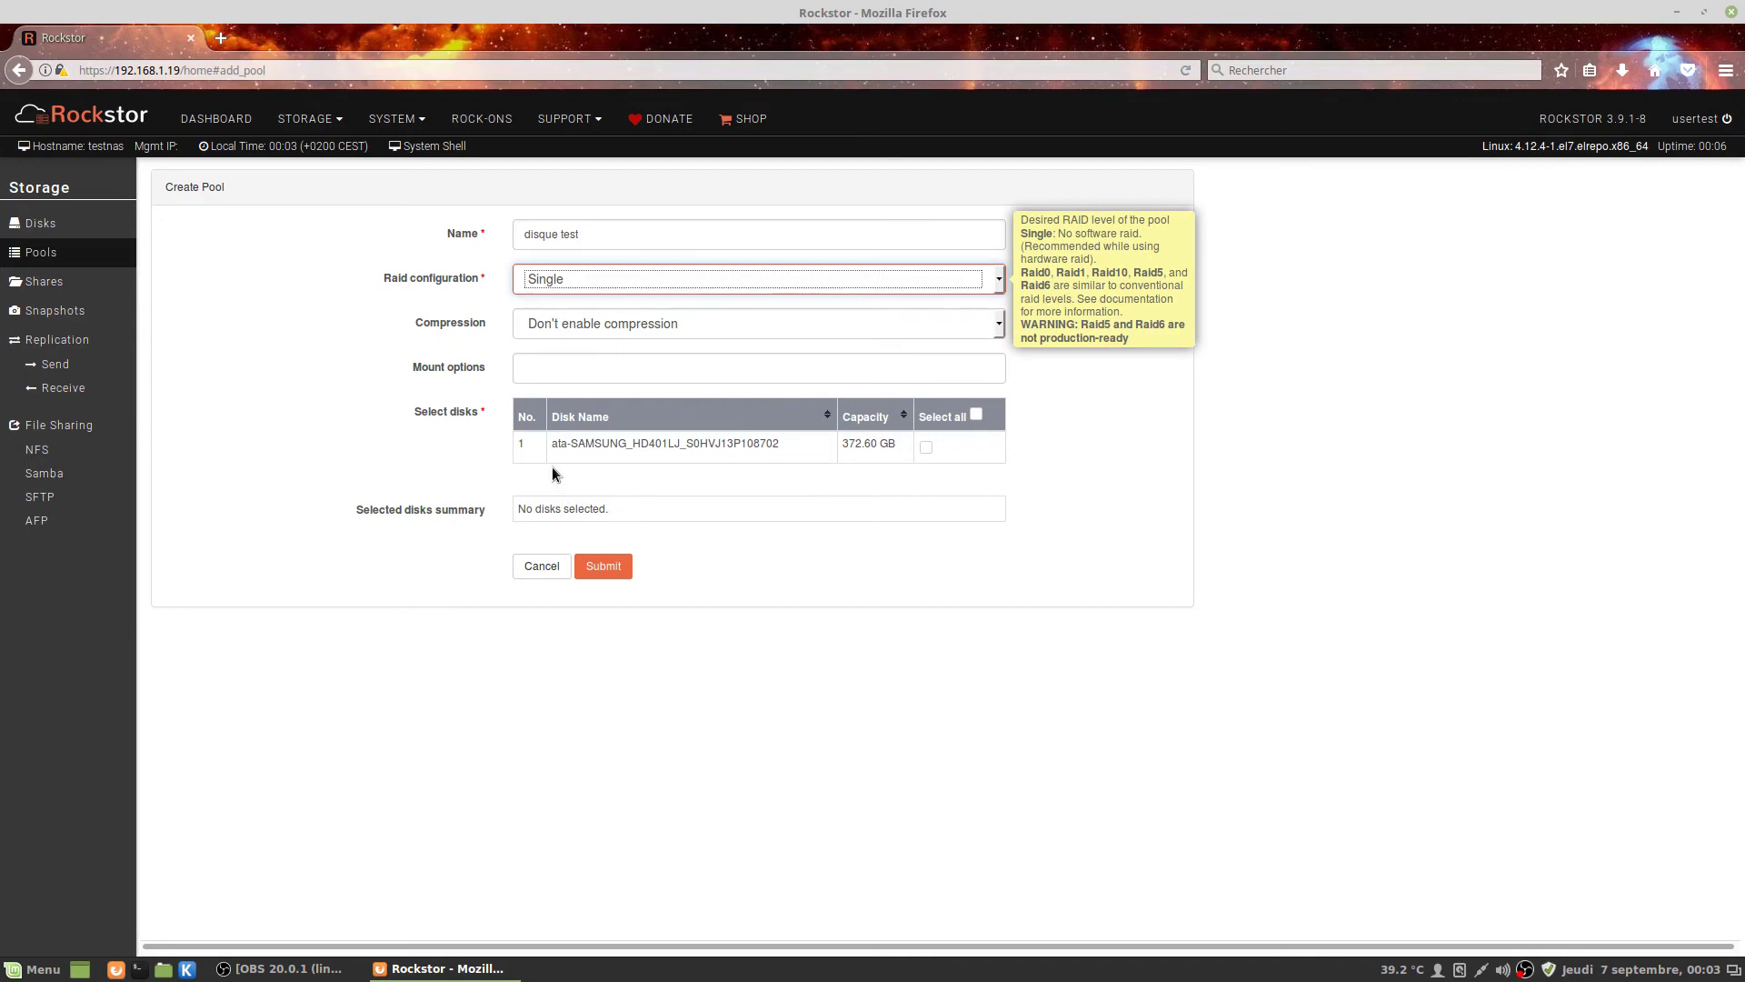
mouse_move(833, 363)
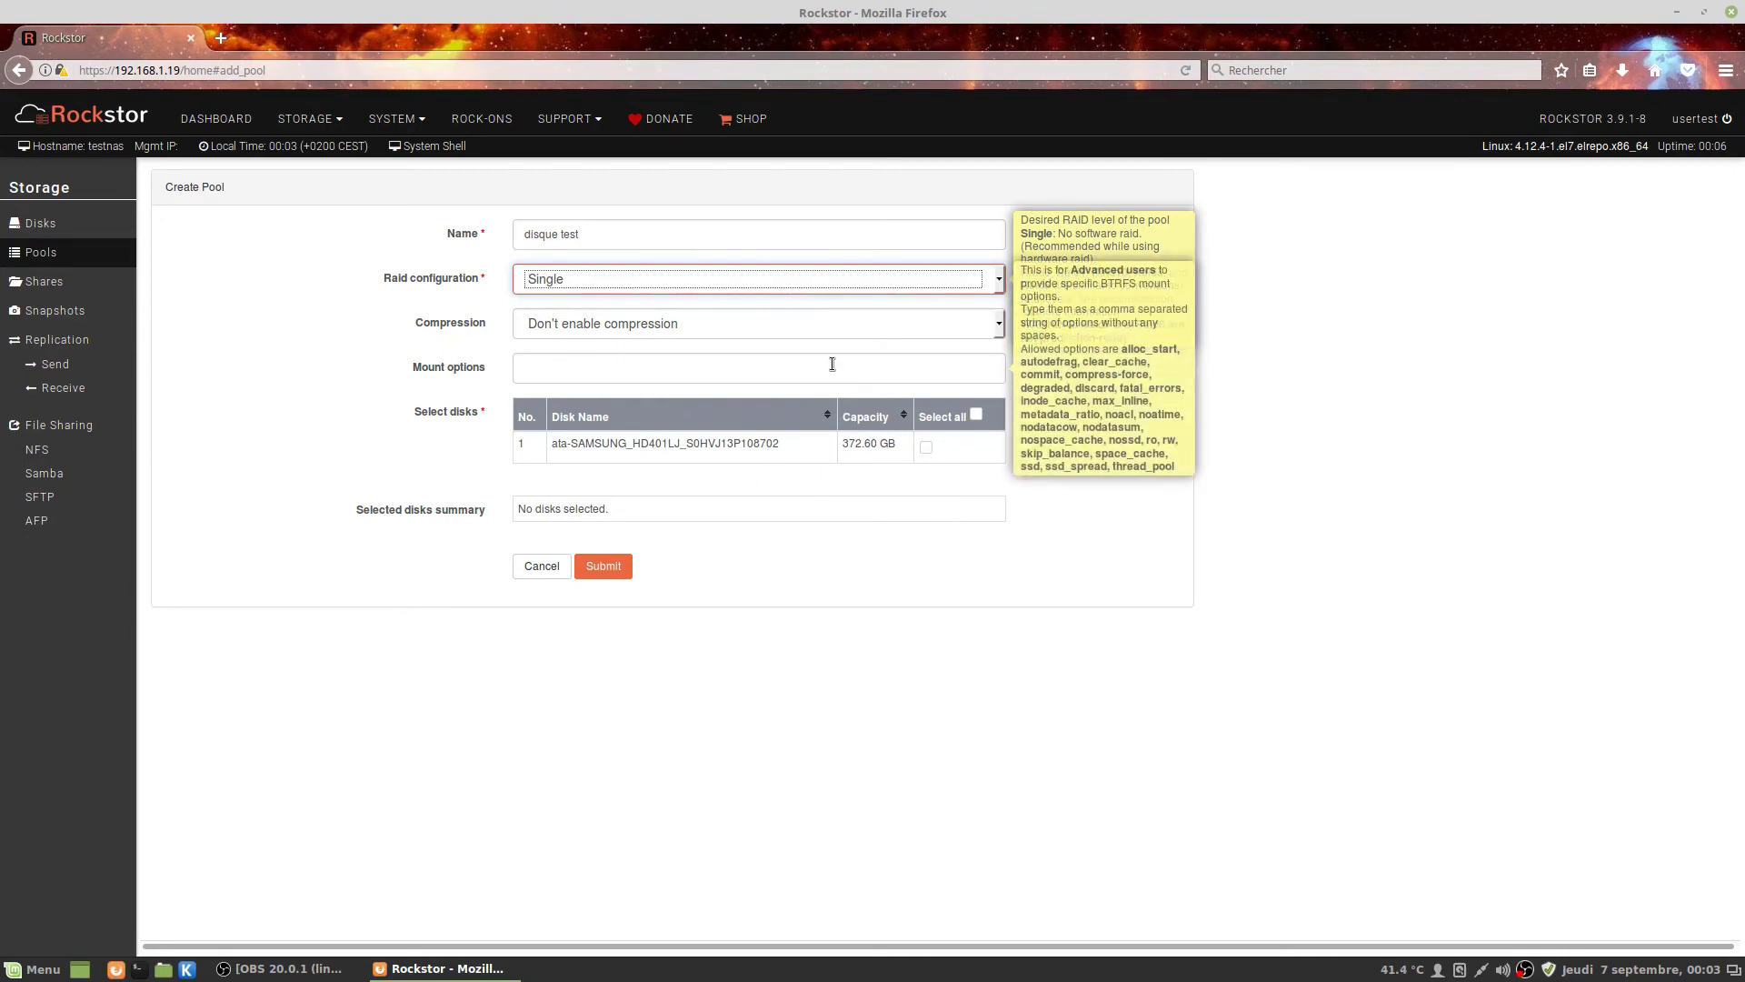
click(925, 447)
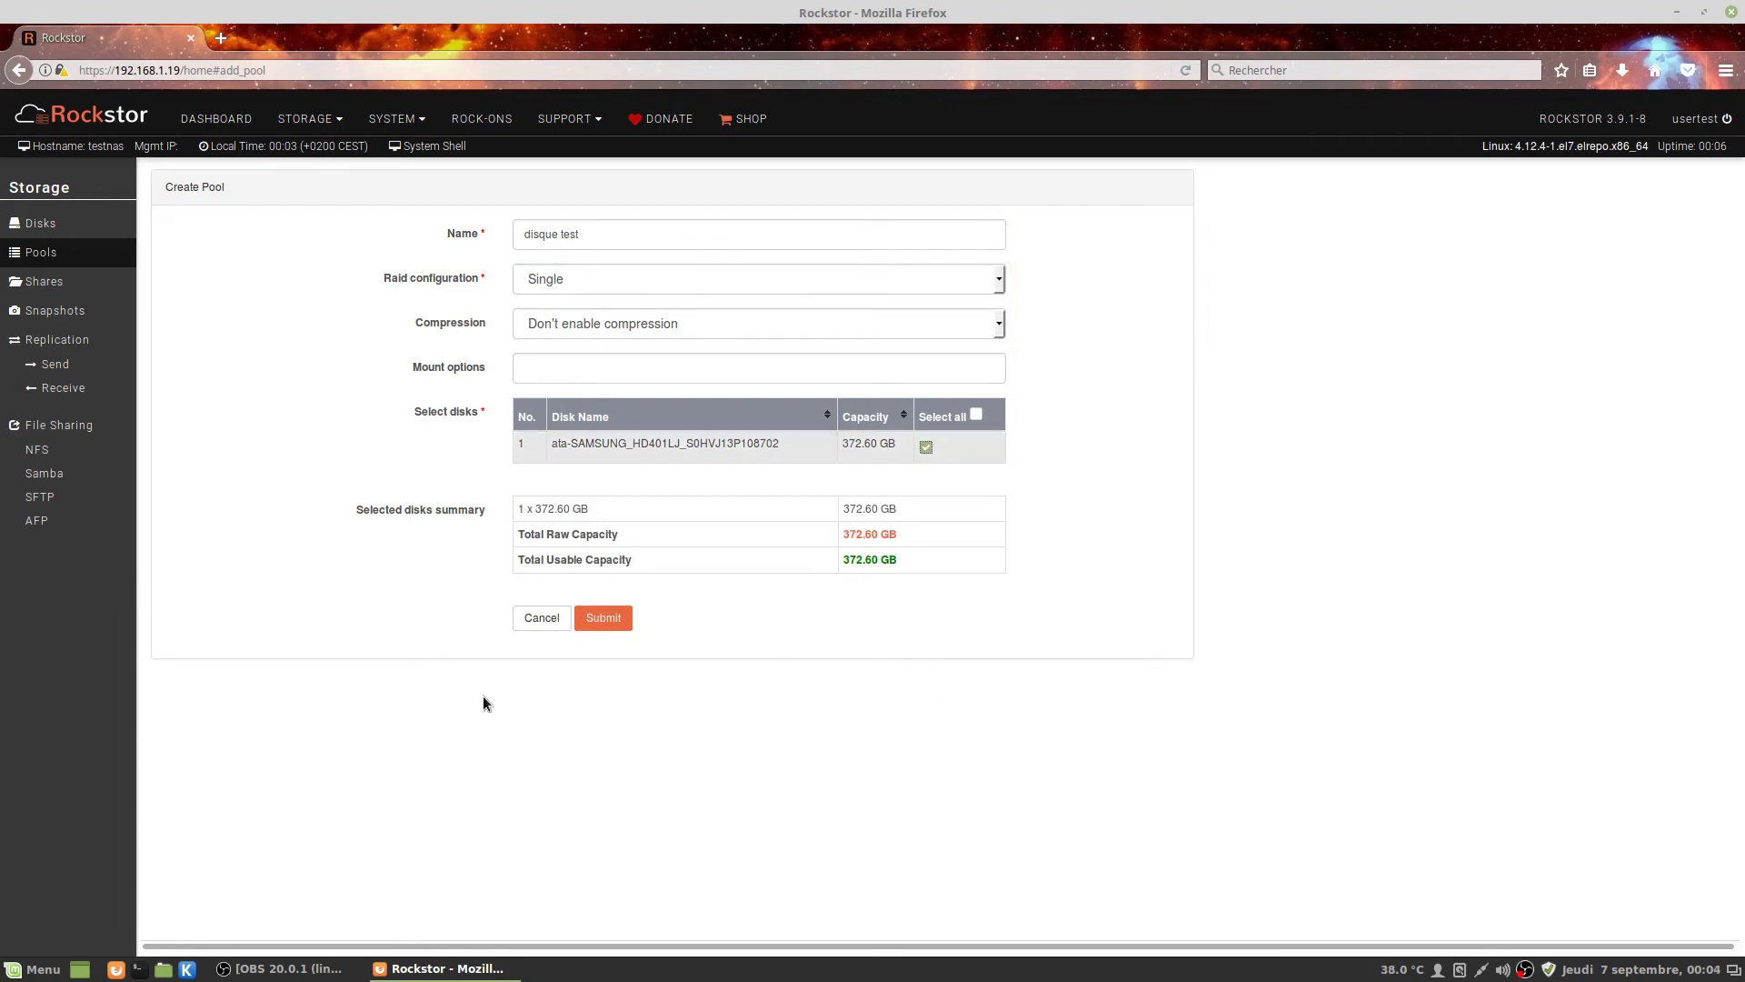
Remove the space to rename the pool 'disquetest' and submit it successfully.
click(604, 618)
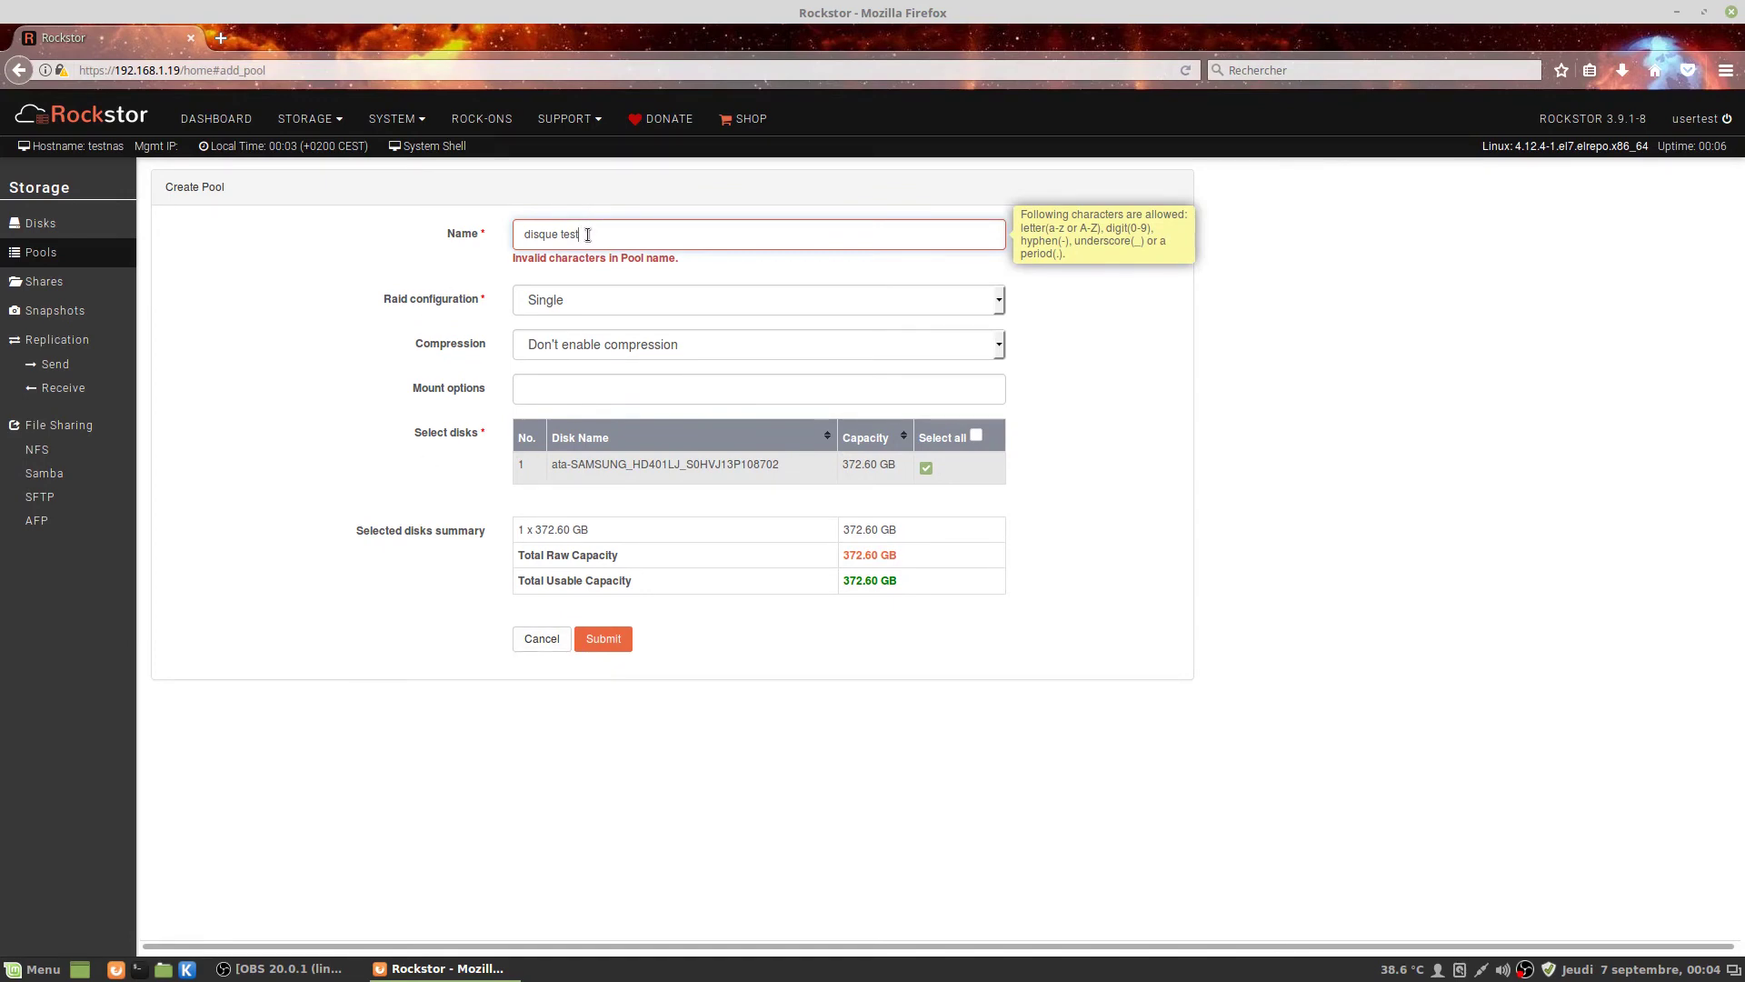
drag(578, 233, 556, 234)
text(test)
click(603, 638)
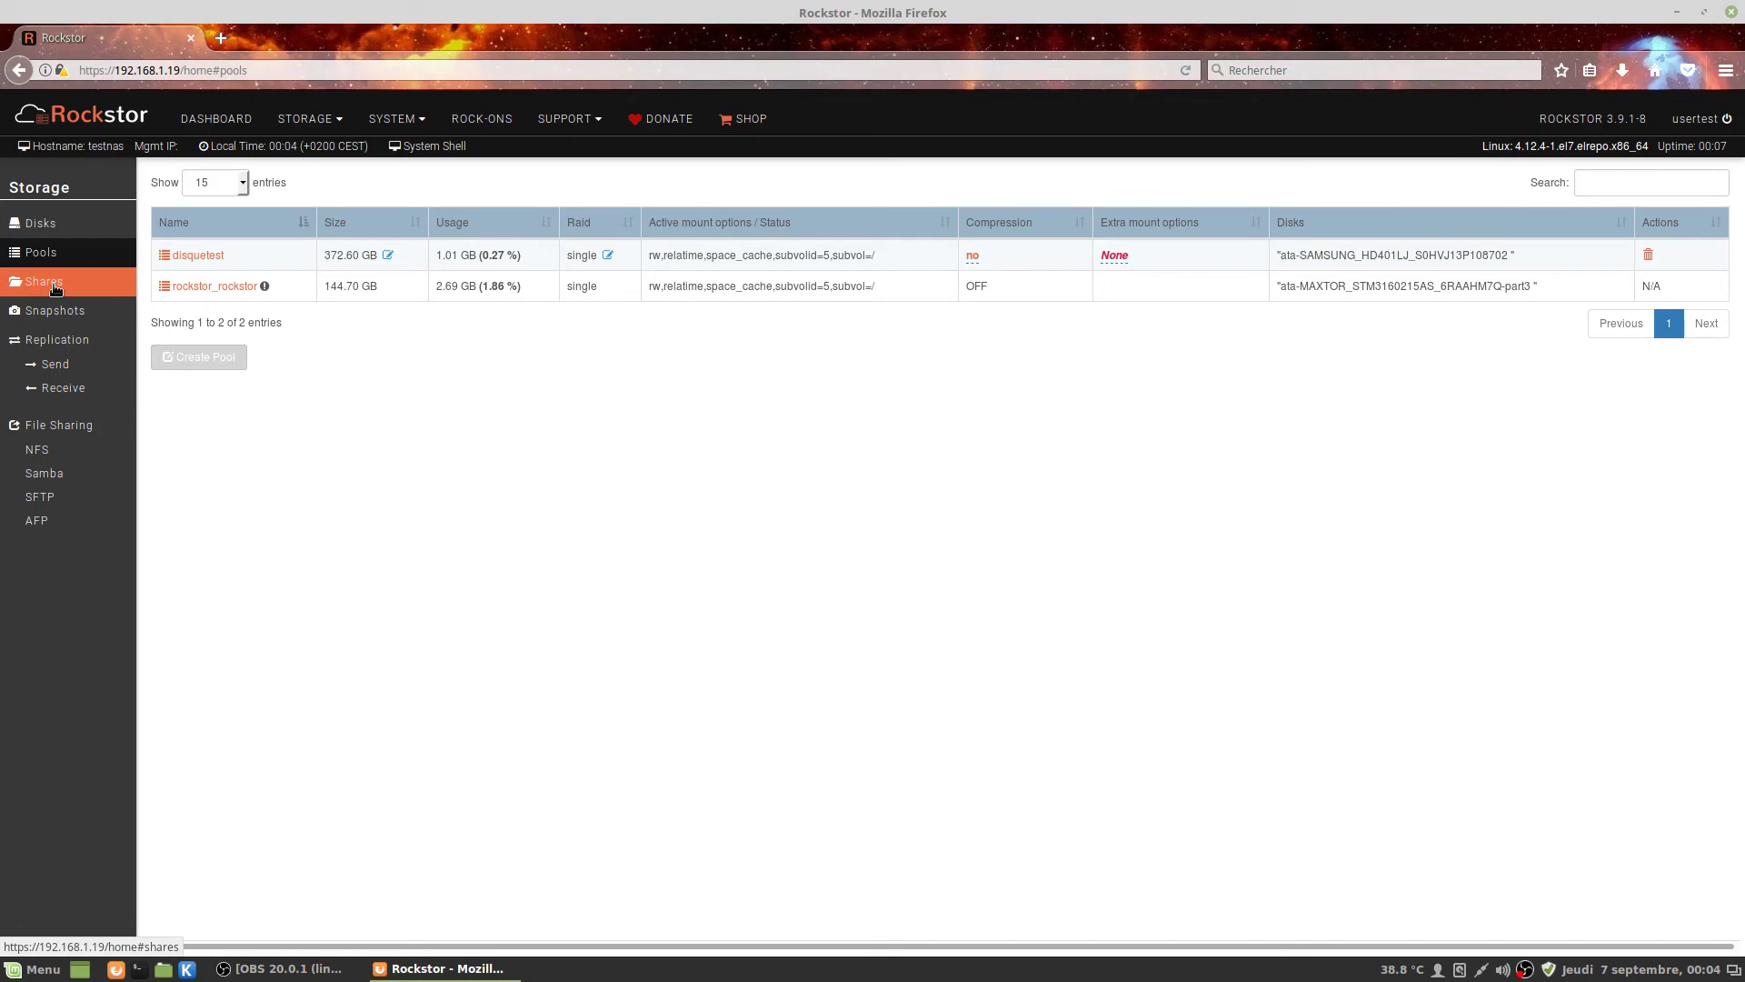
Start a new user 'bernard' under System > Users and enter and confirm its password.
click(381, 122)
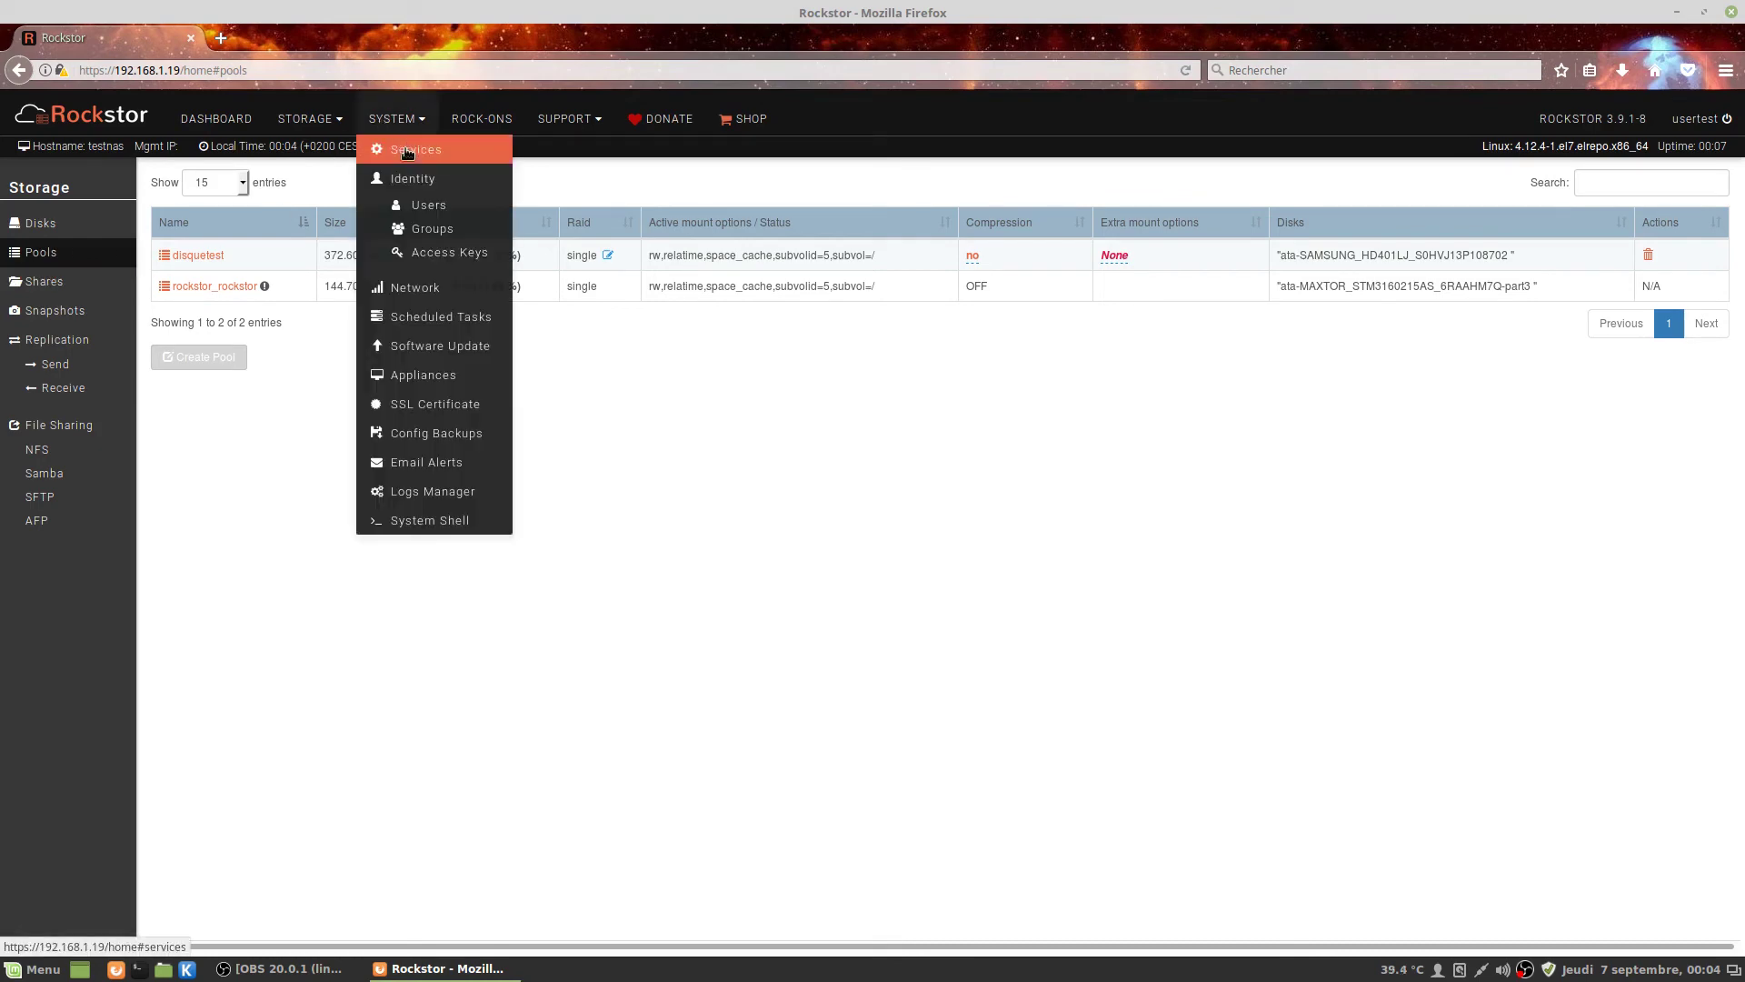
click(423, 206)
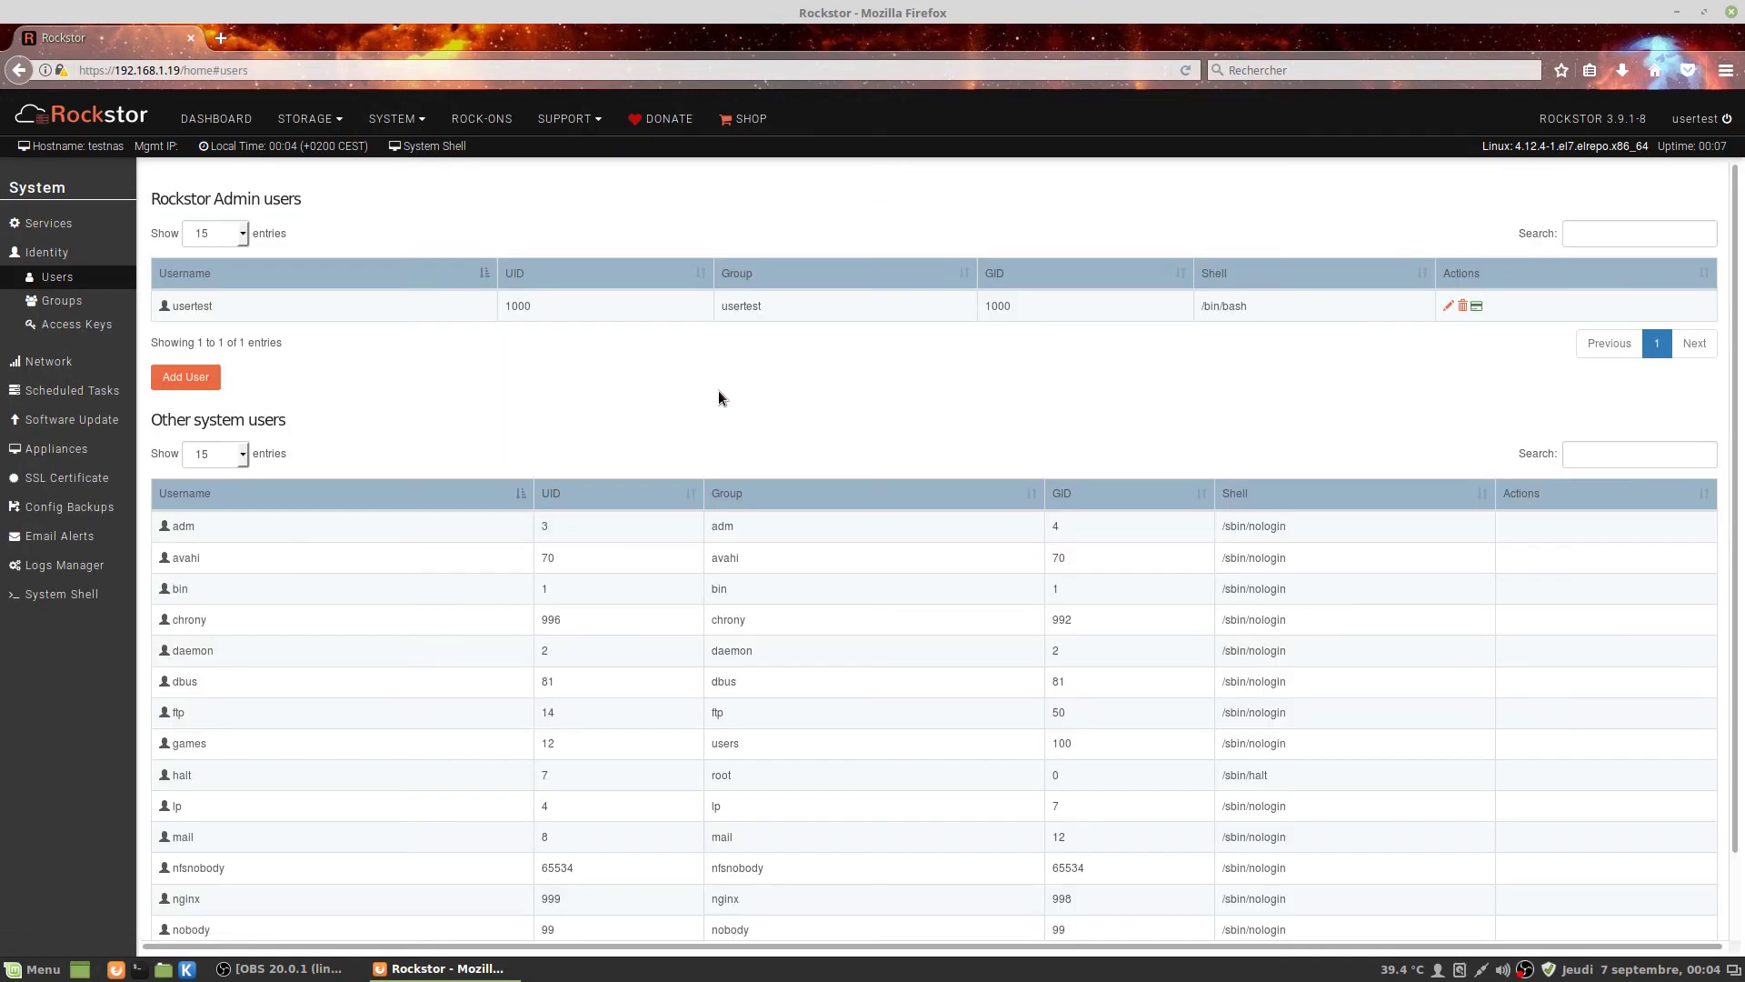
click(177, 385)
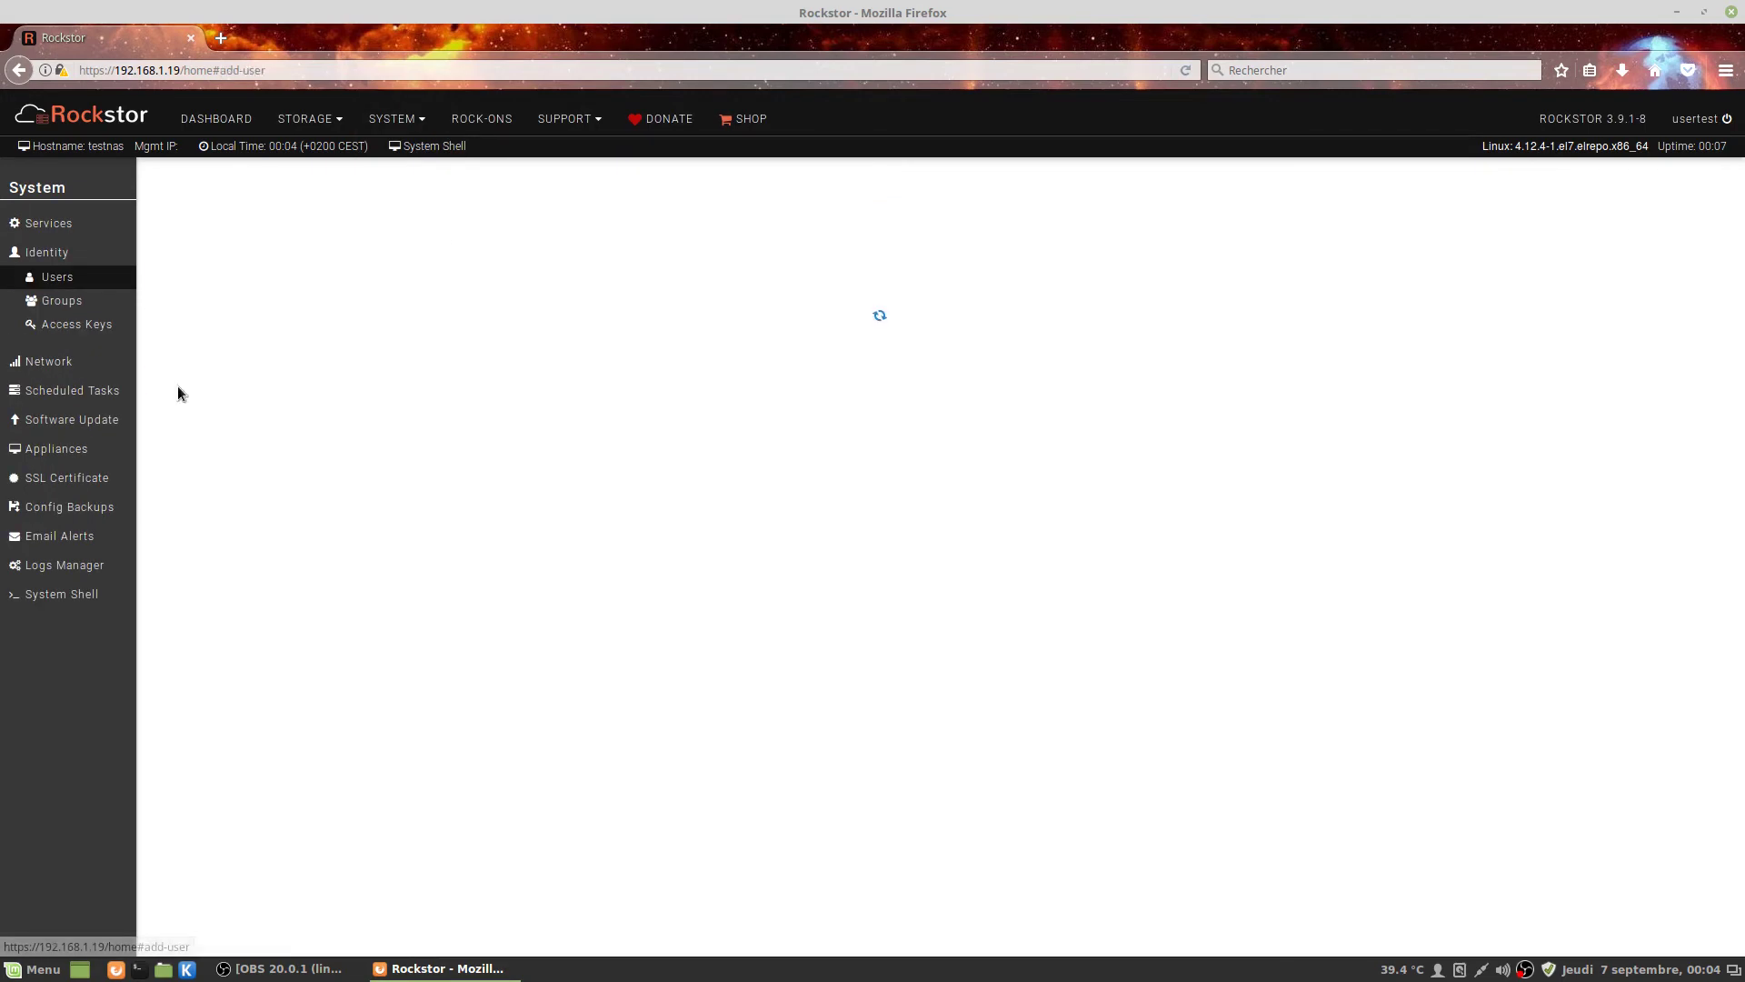
click(612, 238)
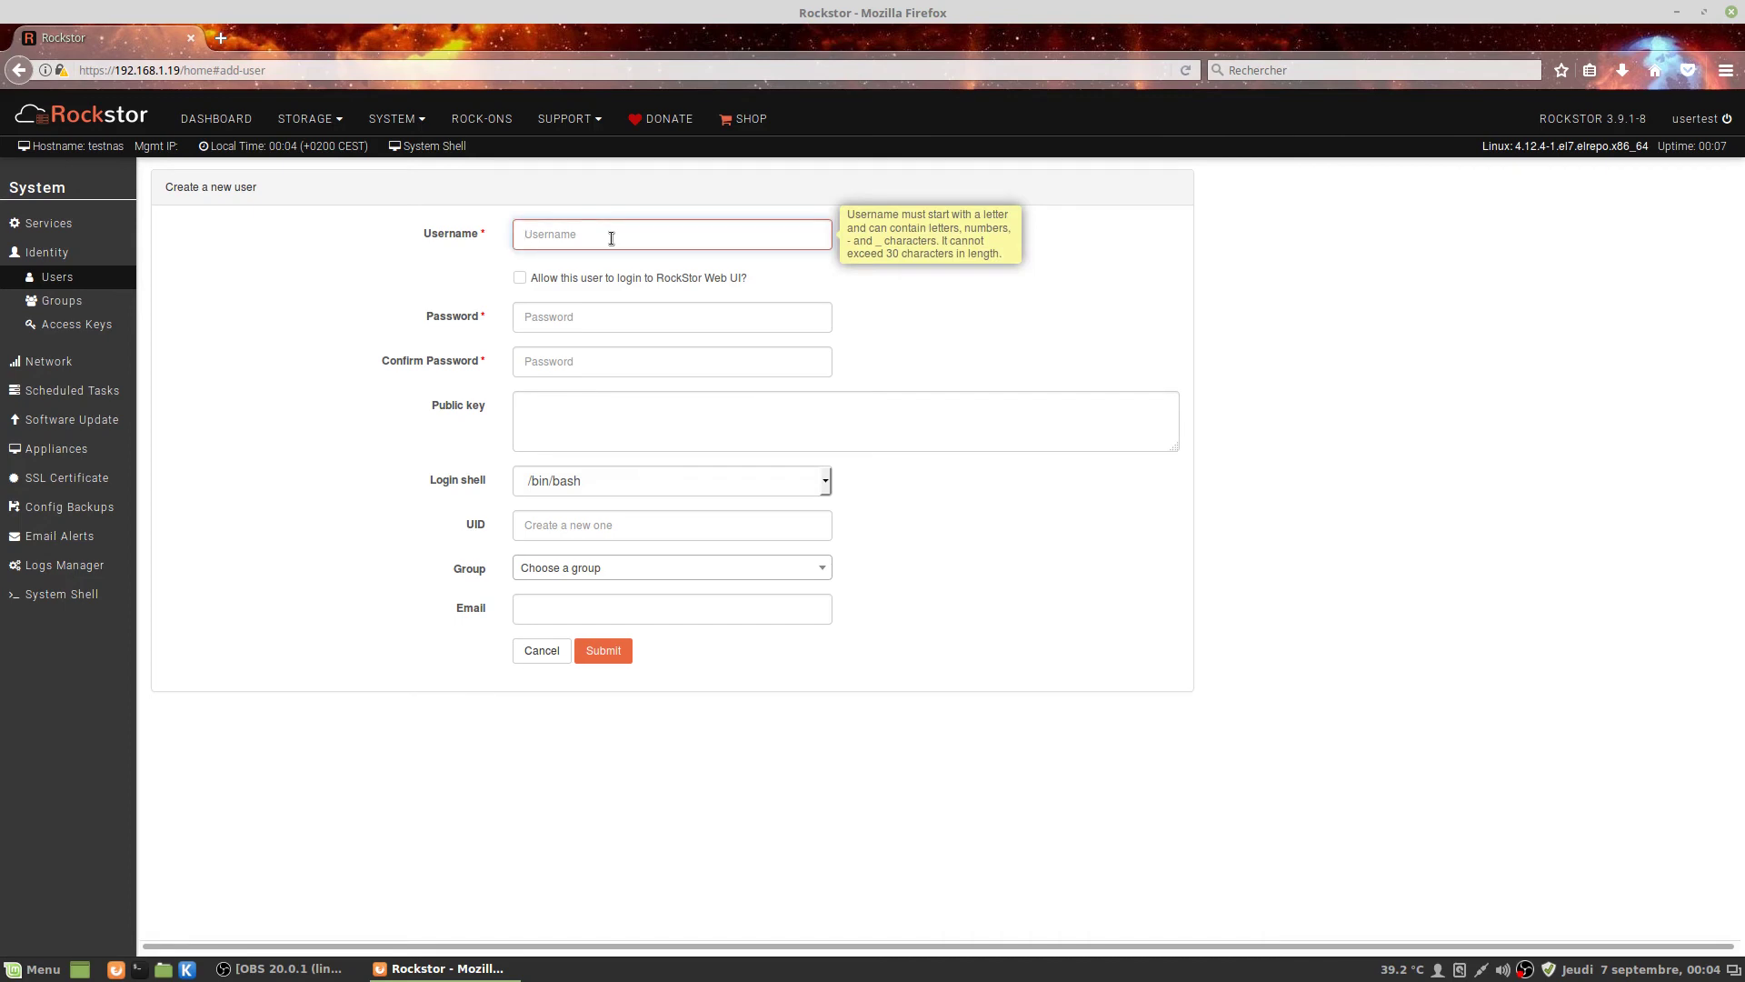
text(bernazr)
key(BackSpace)
key(BackSpace)
text(rd)
key(Tab)
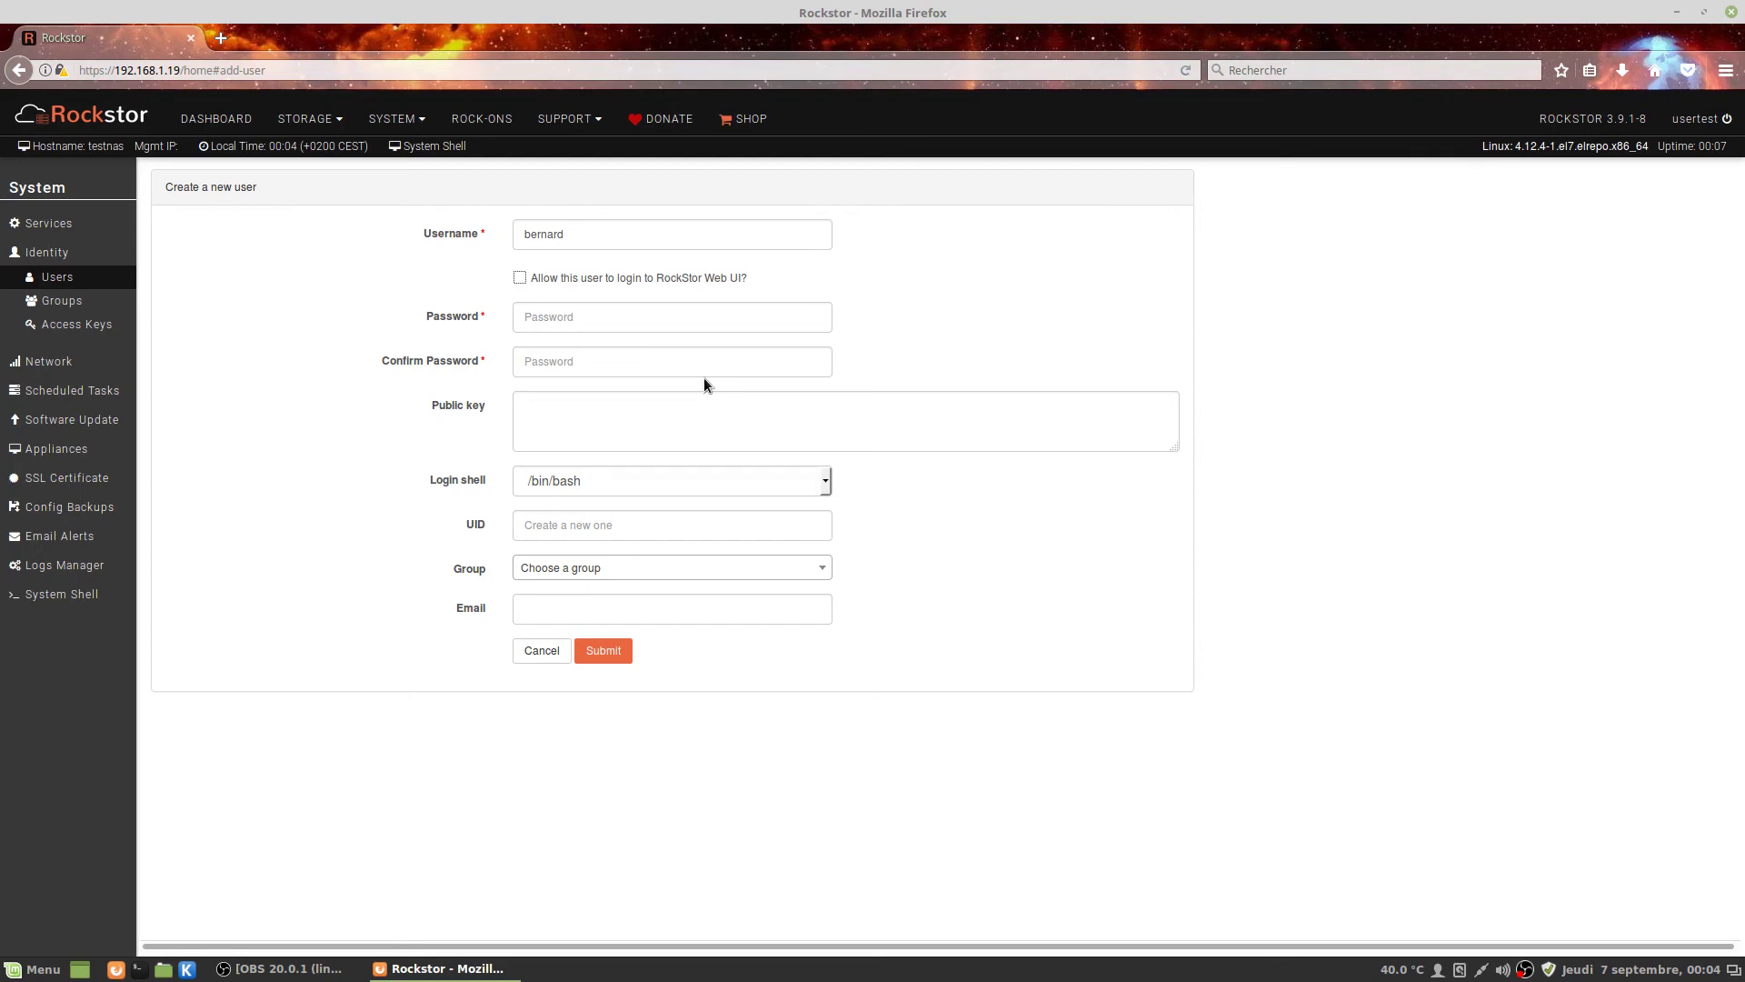
key(Tab)
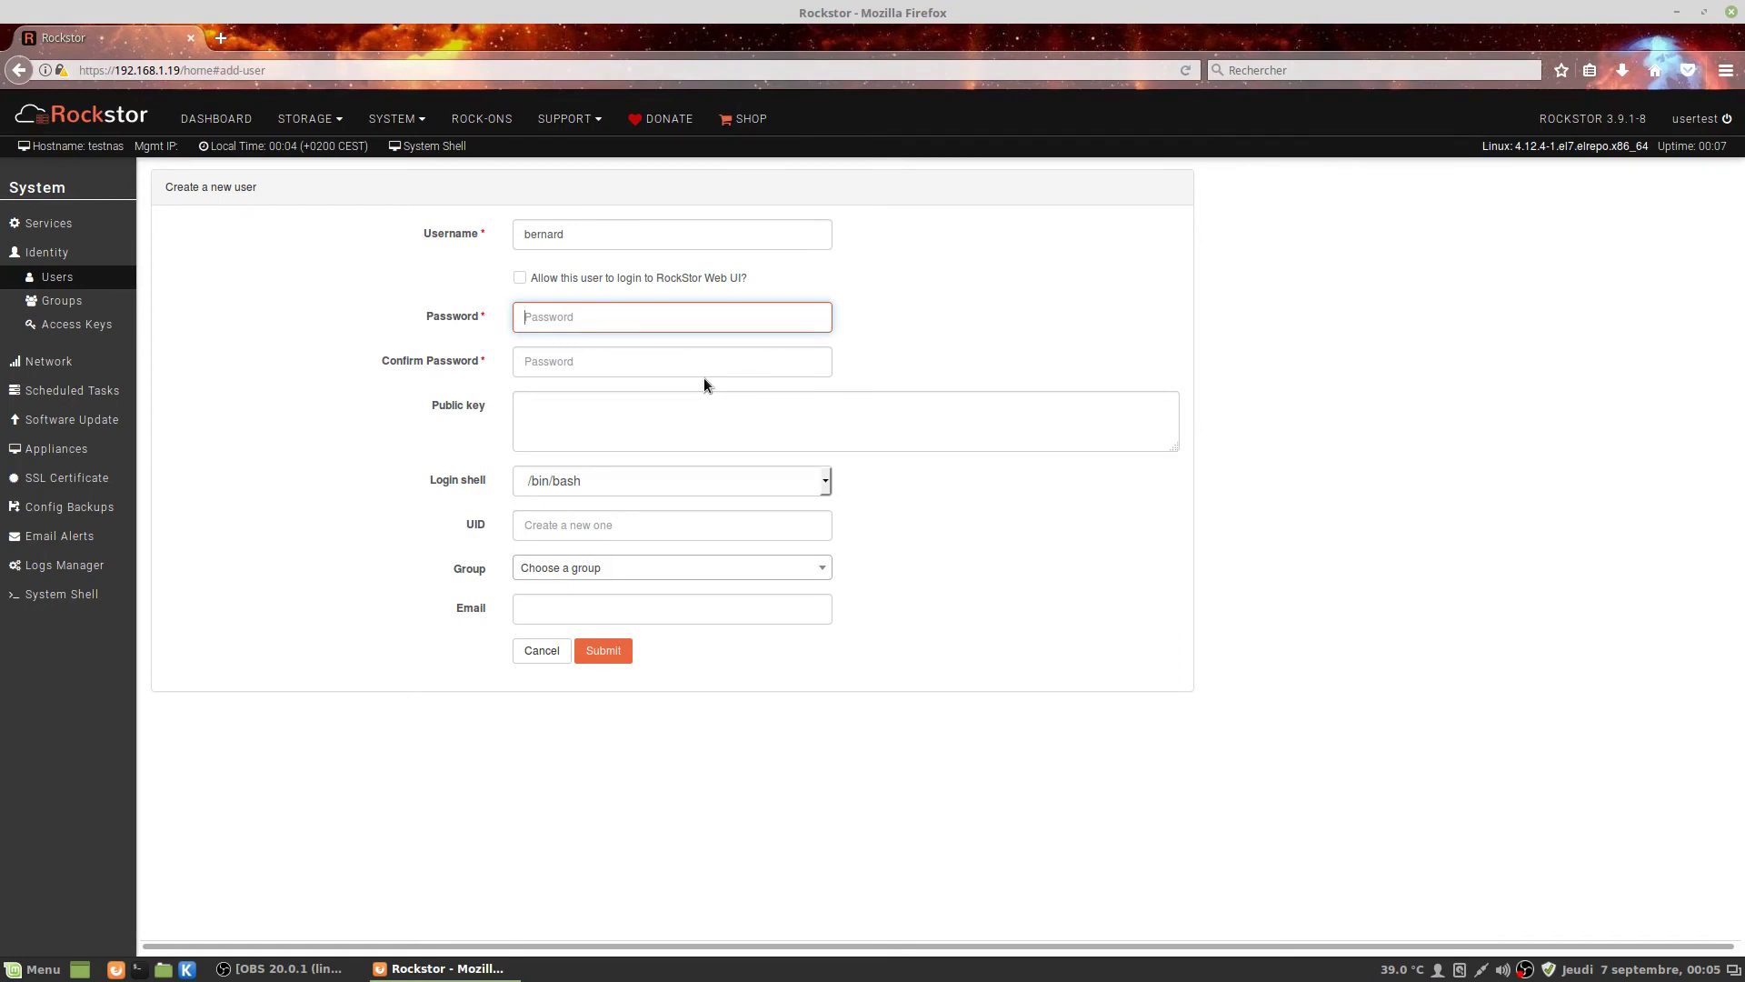
text(test)
key(Tab)
text(test)
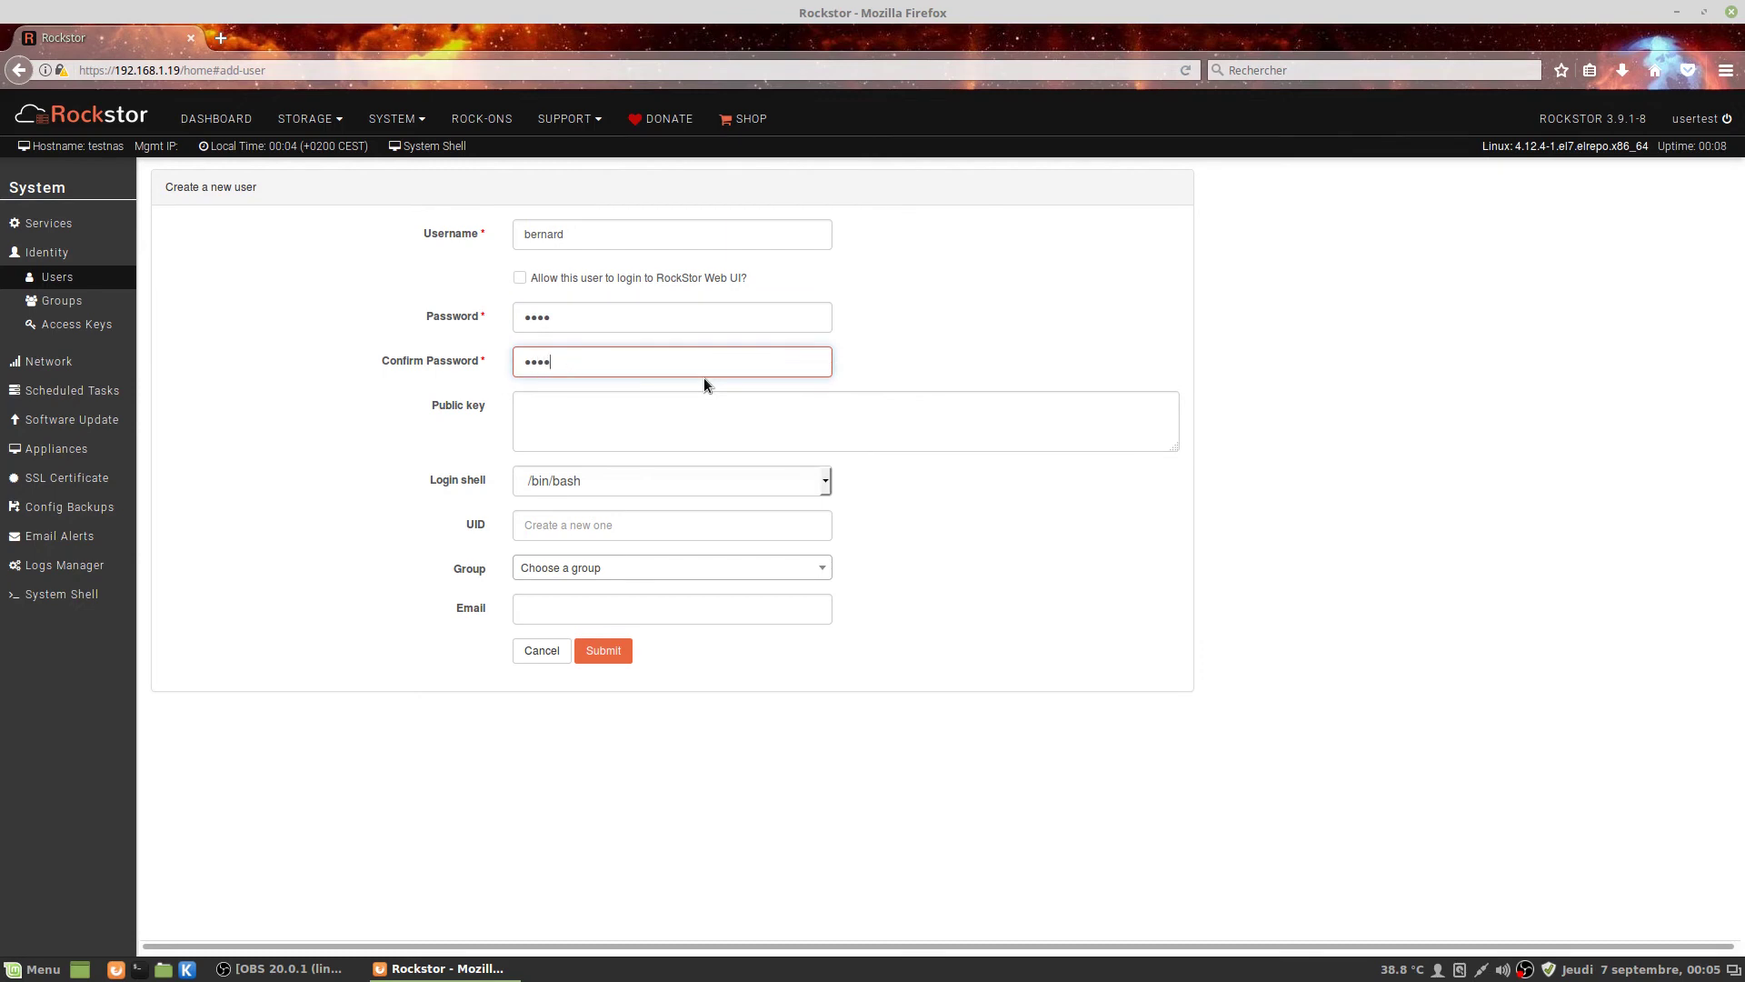
key(Tab)
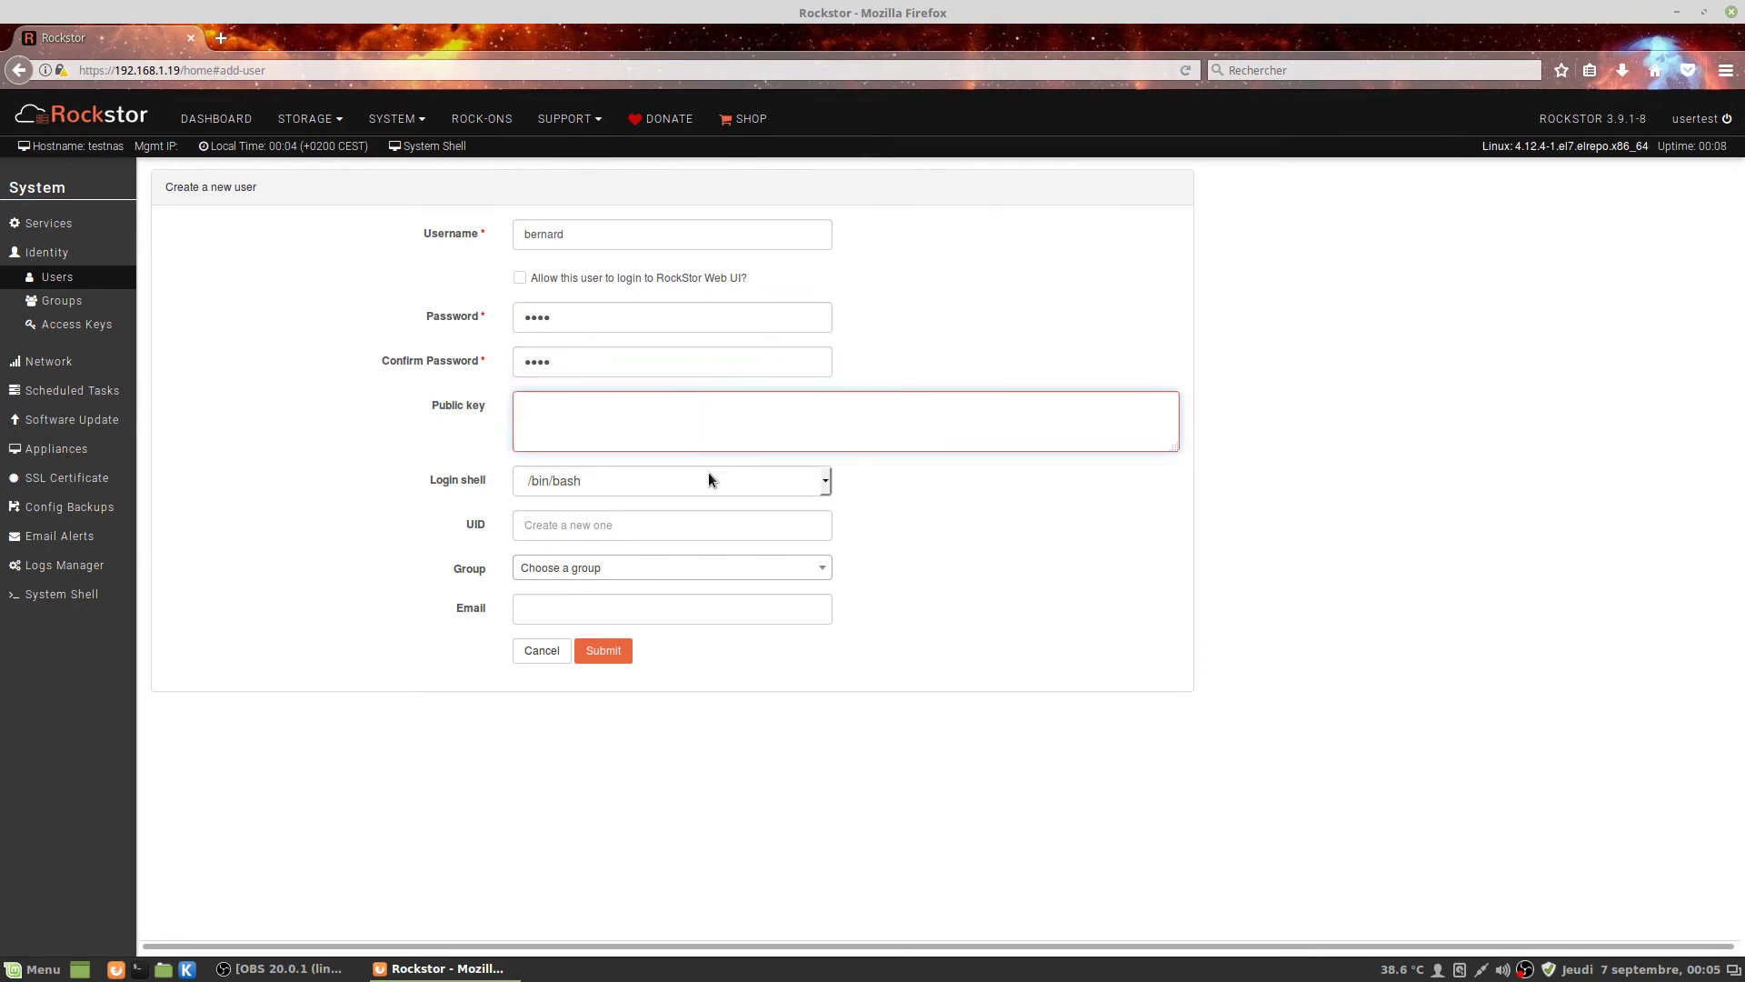
Set the shell to /sbin/nologin, choose the users group, and create the account.
click(714, 480)
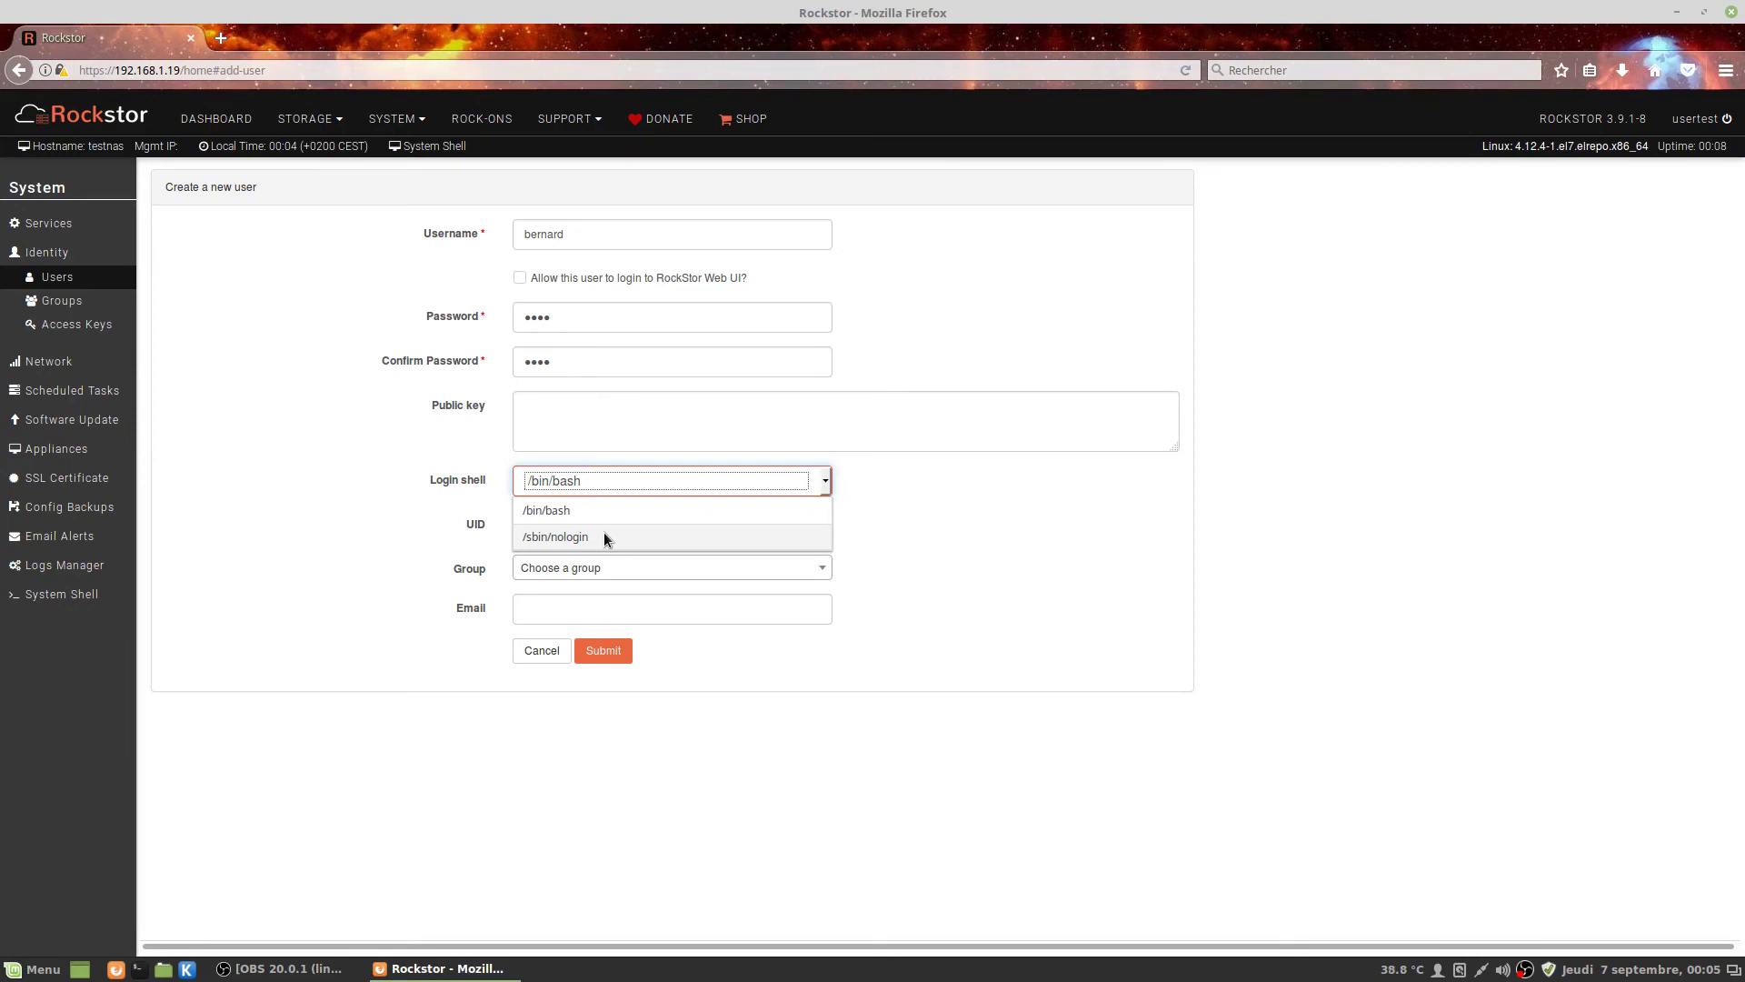
click(605, 537)
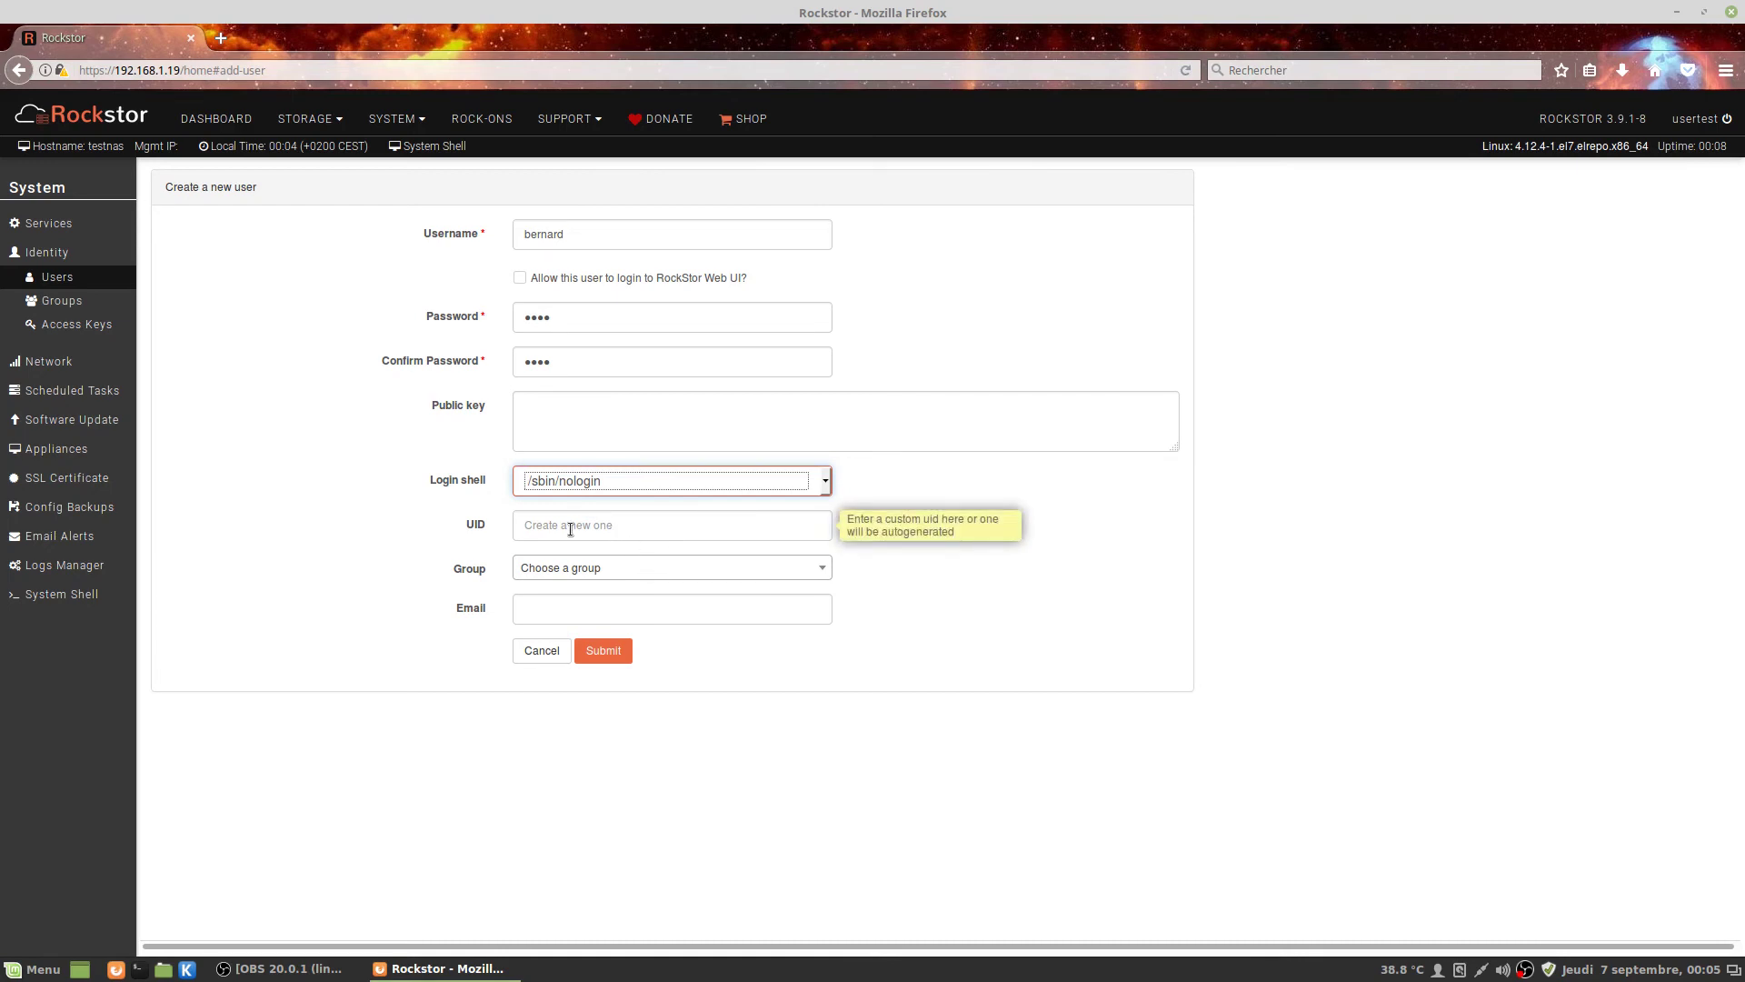
click(614, 568)
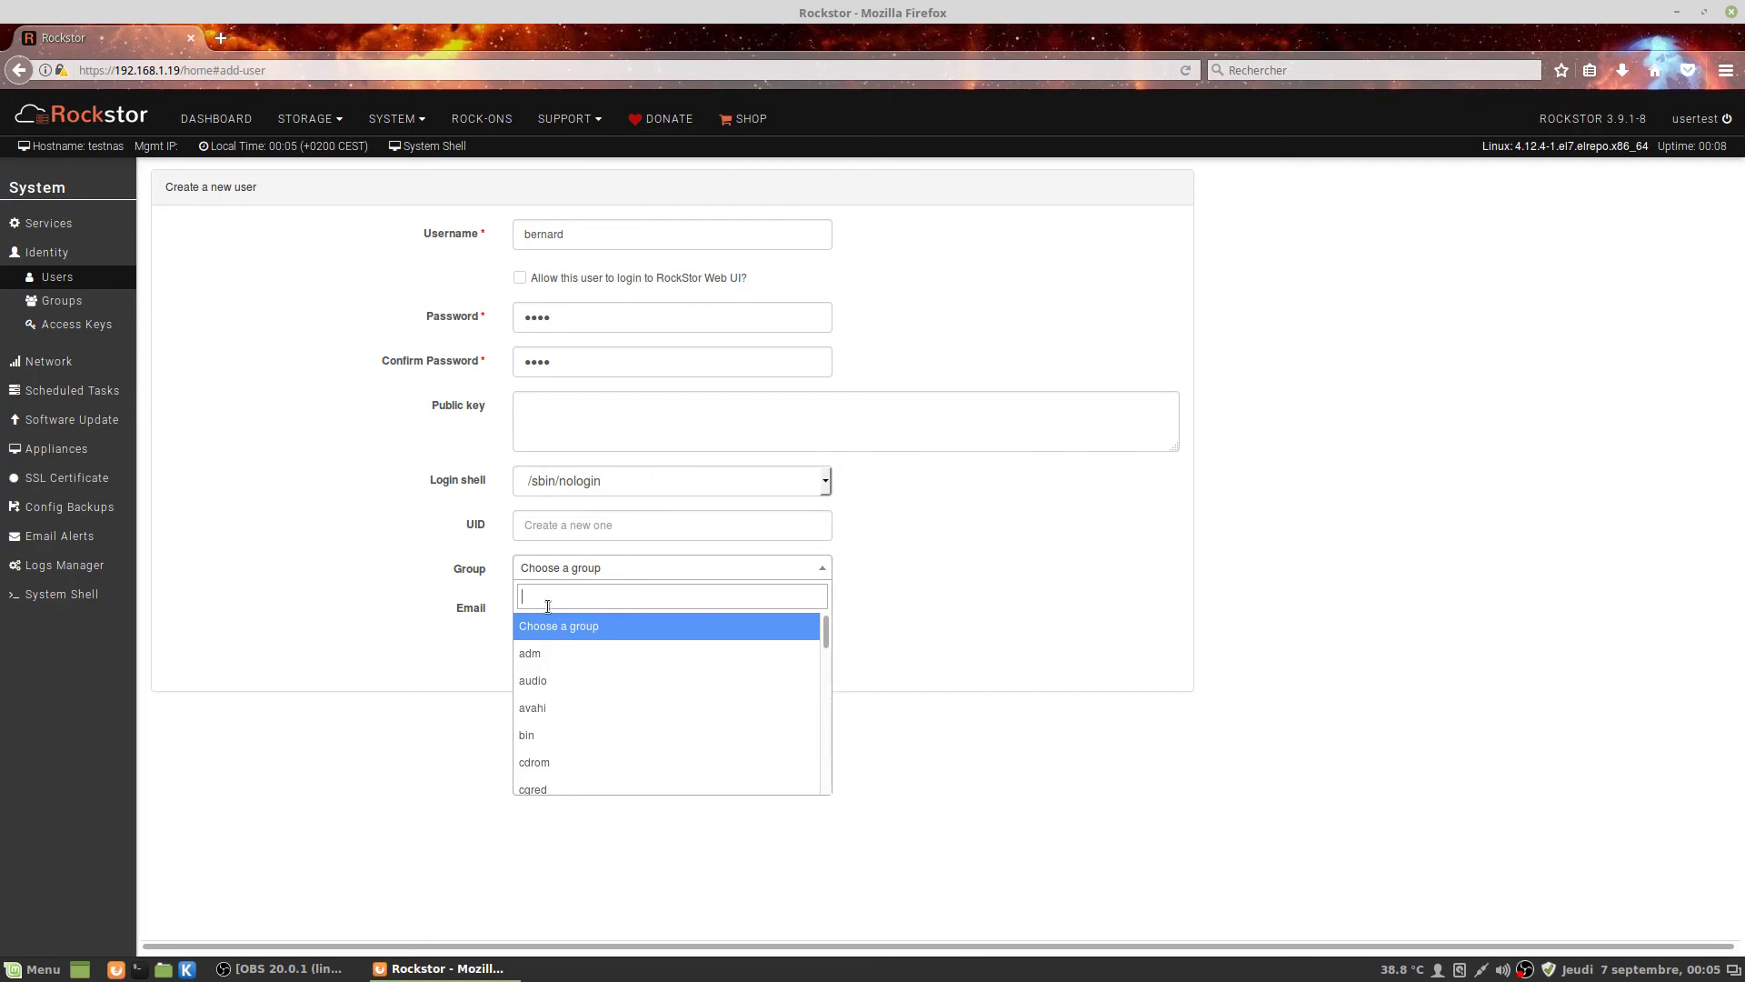
scroll(654, 707, down, 15)
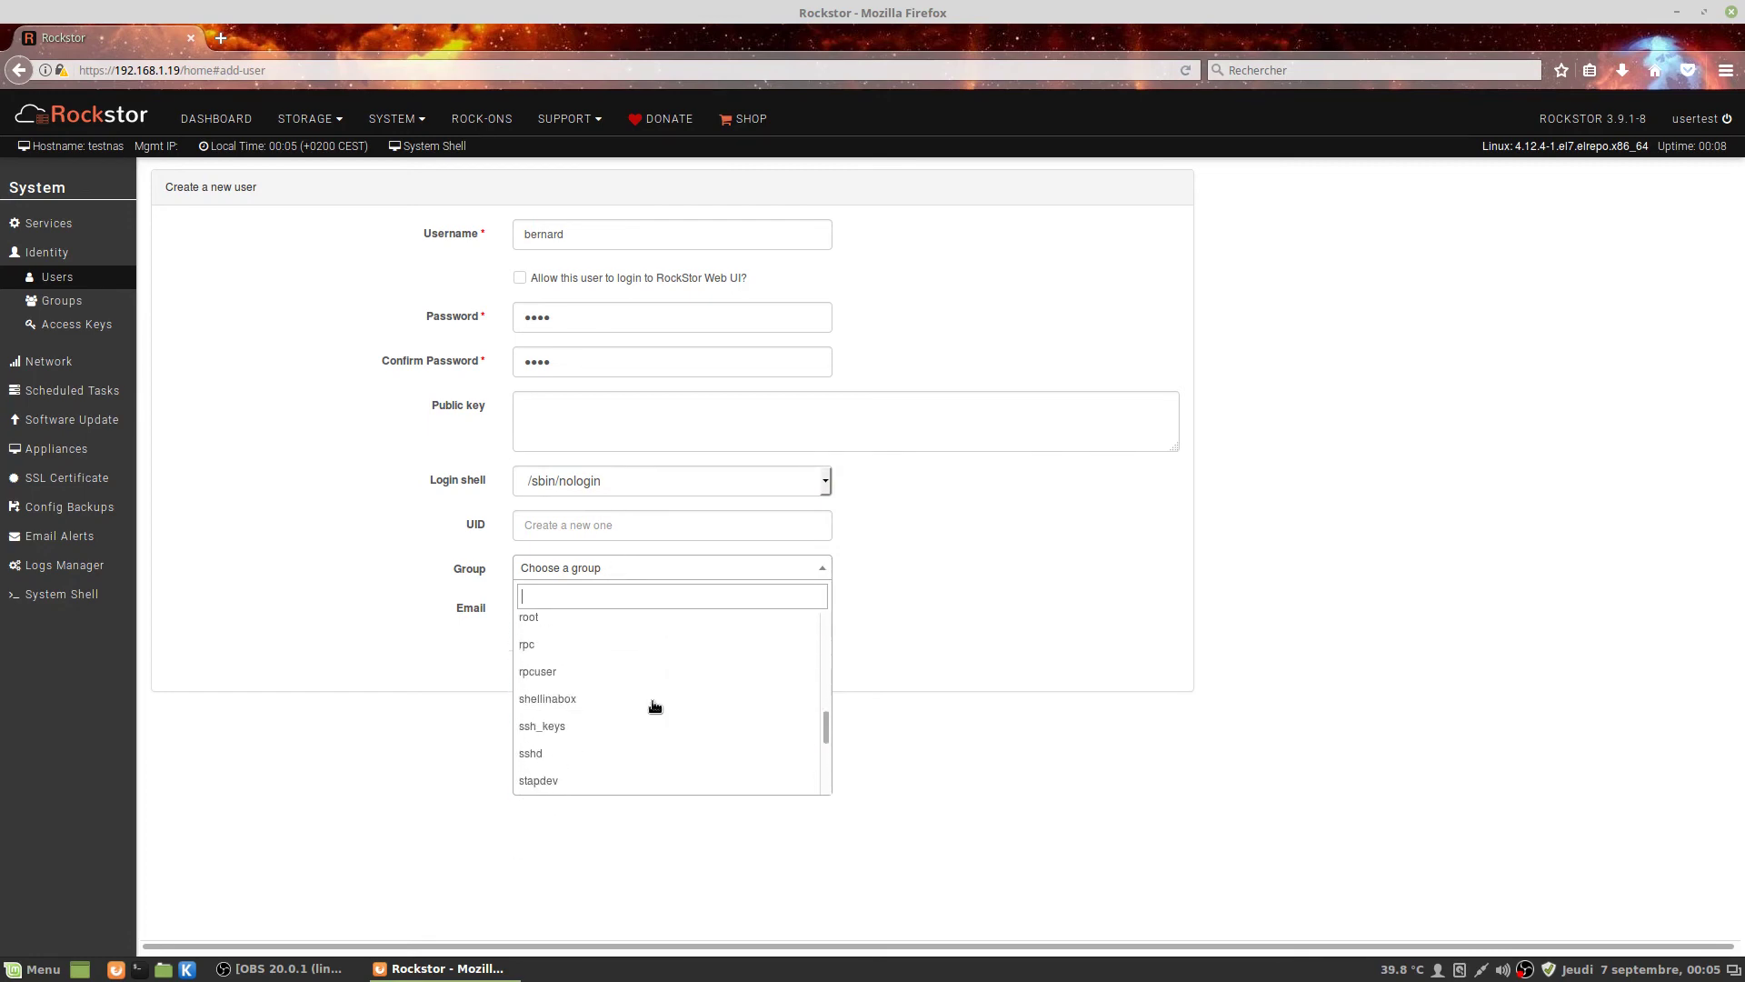
scroll(654, 706, down, 3)
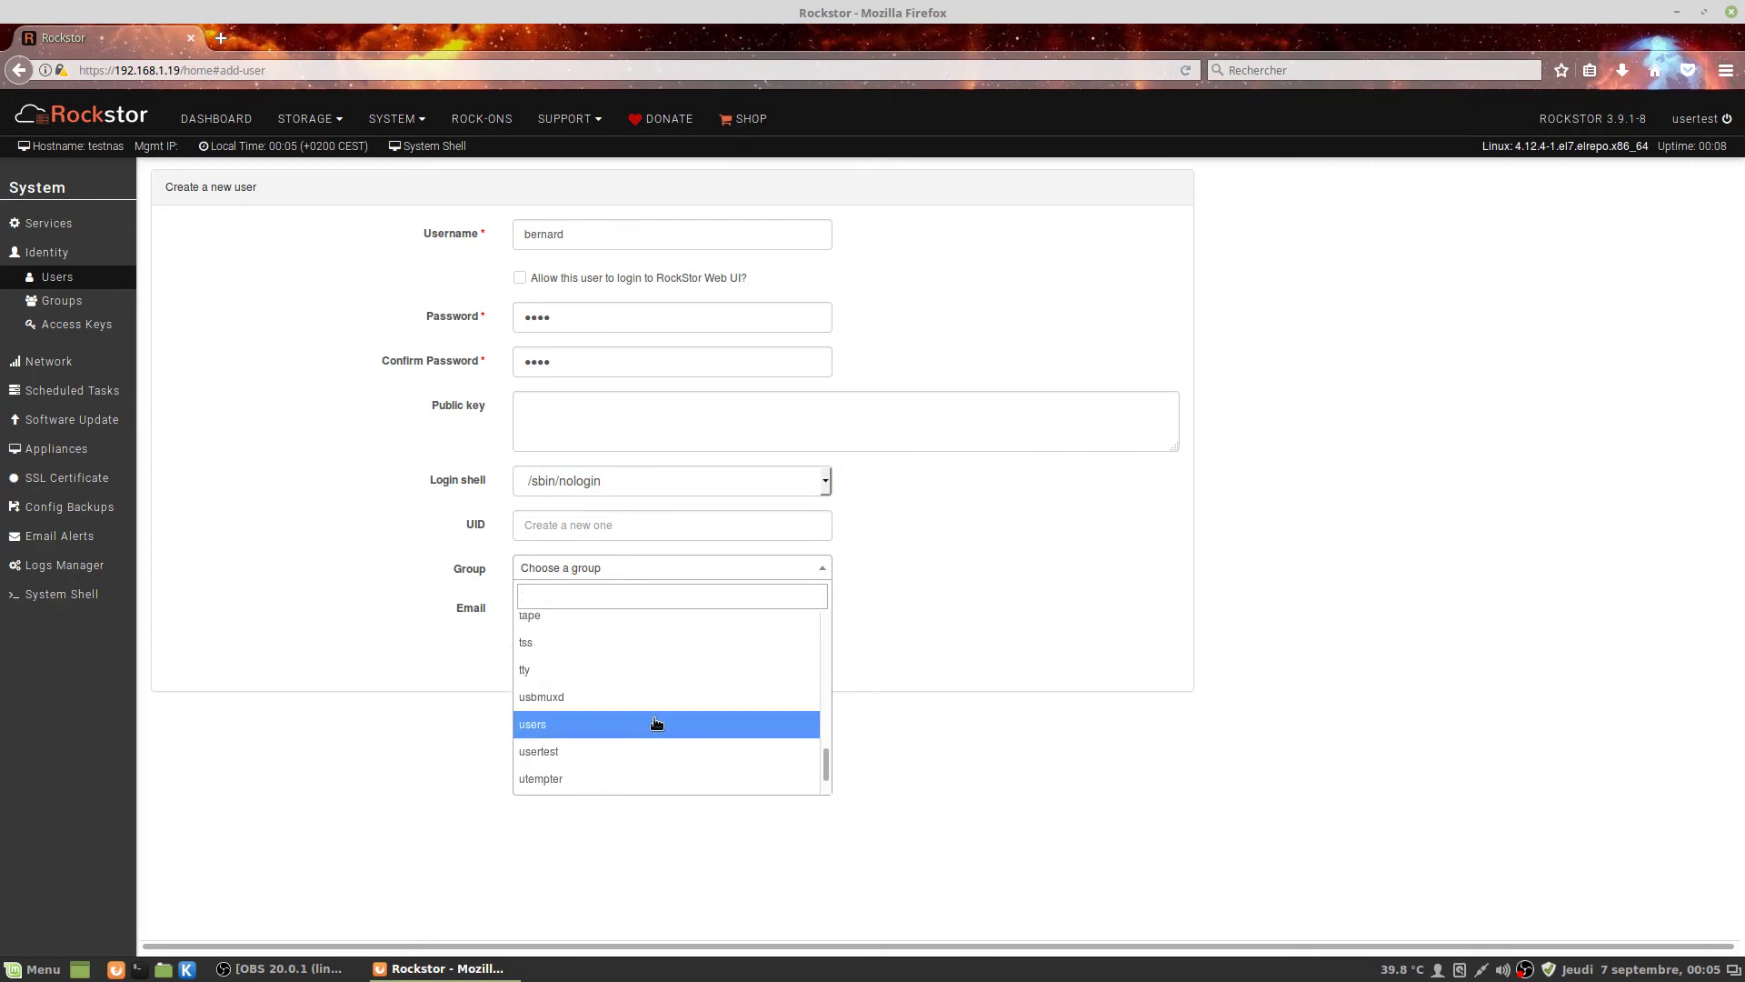
click(658, 726)
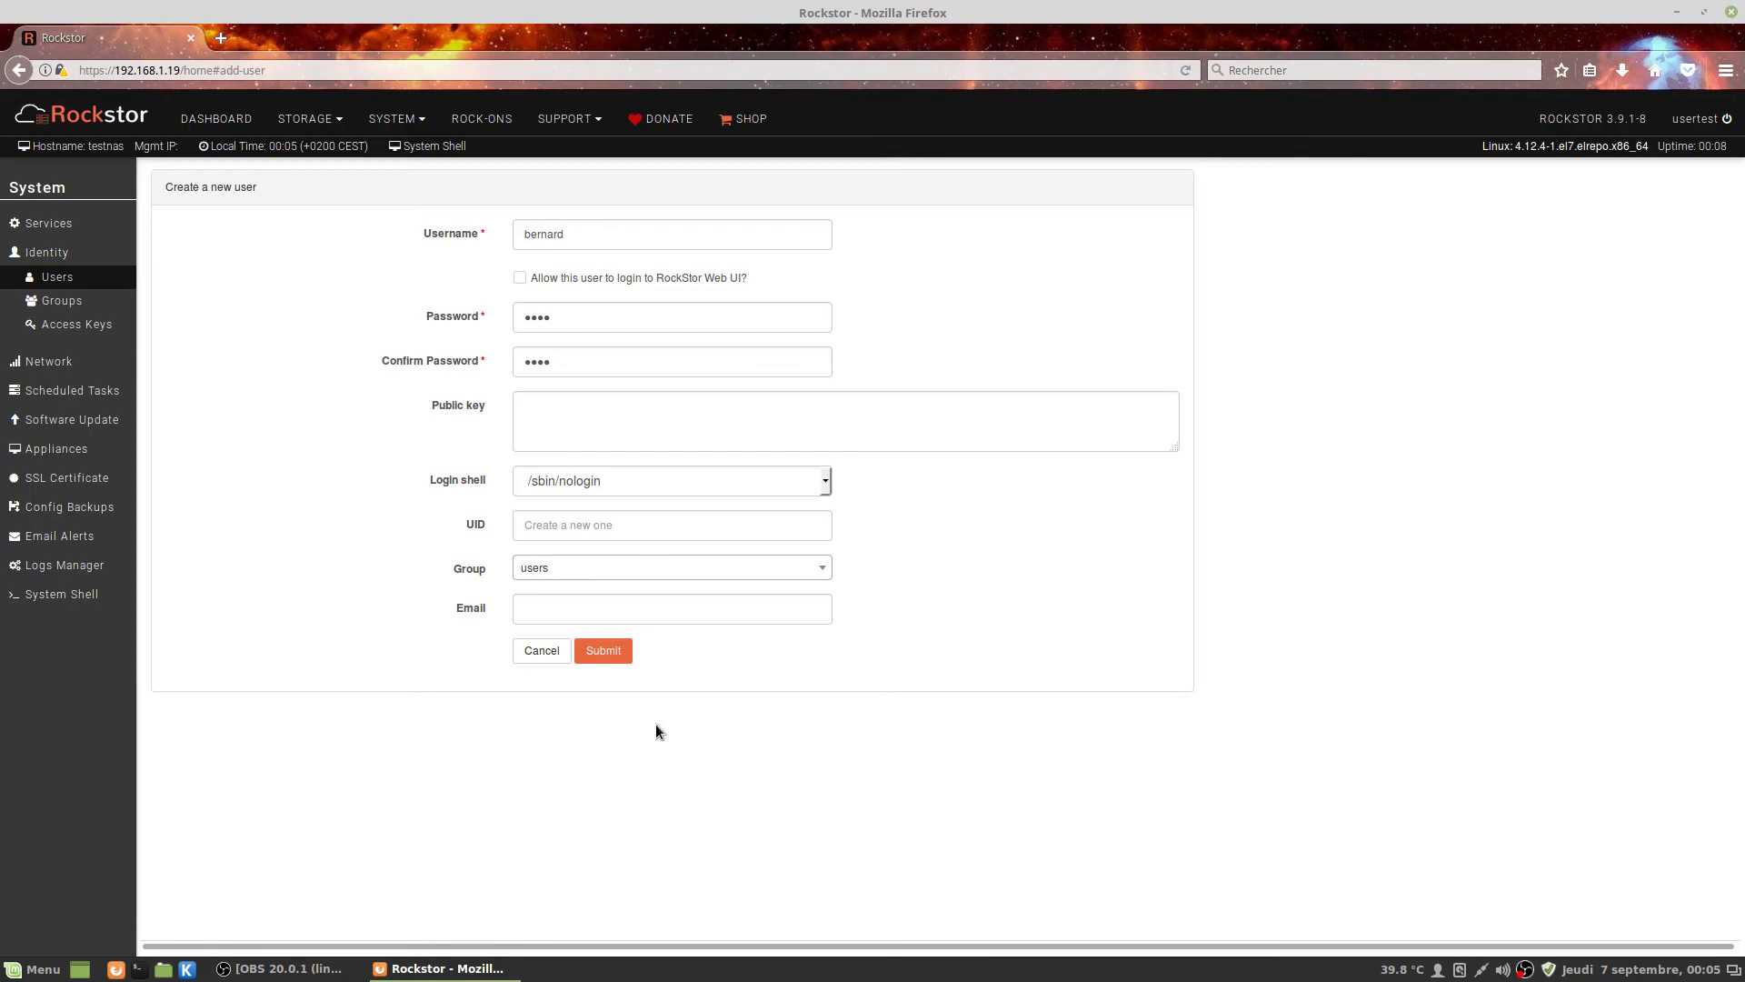
click(618, 655)
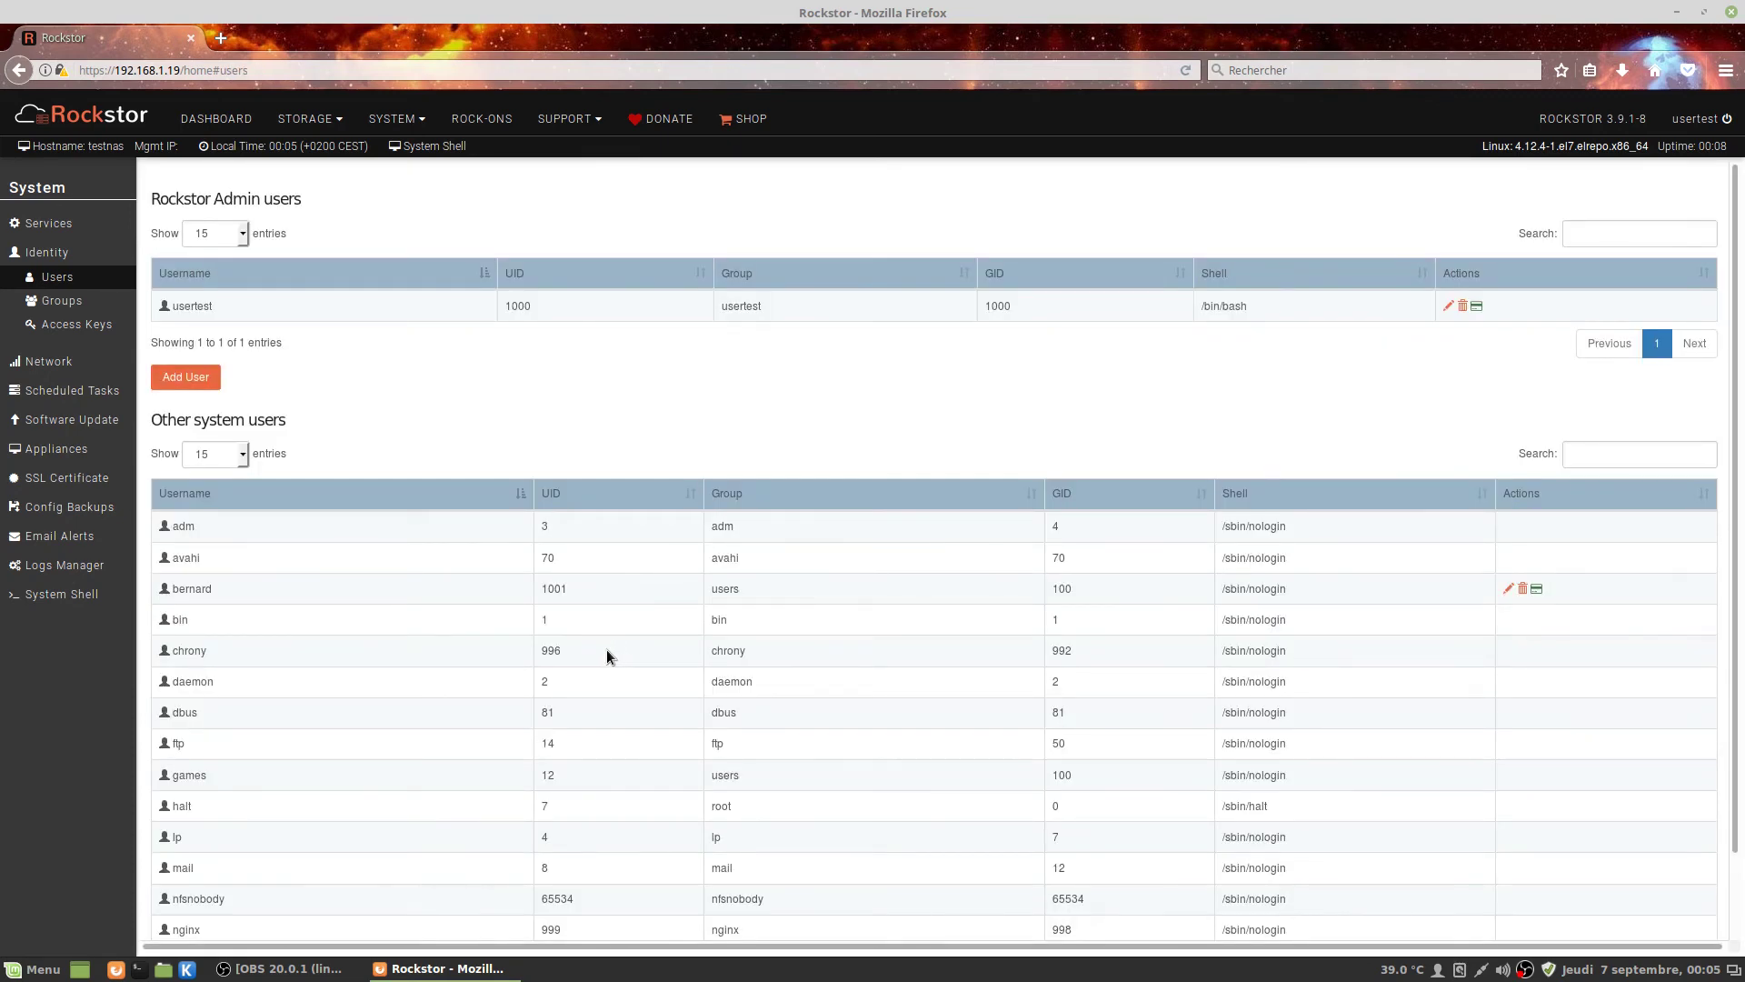
Go to the Storage > Shares list.
double_click(192, 588)
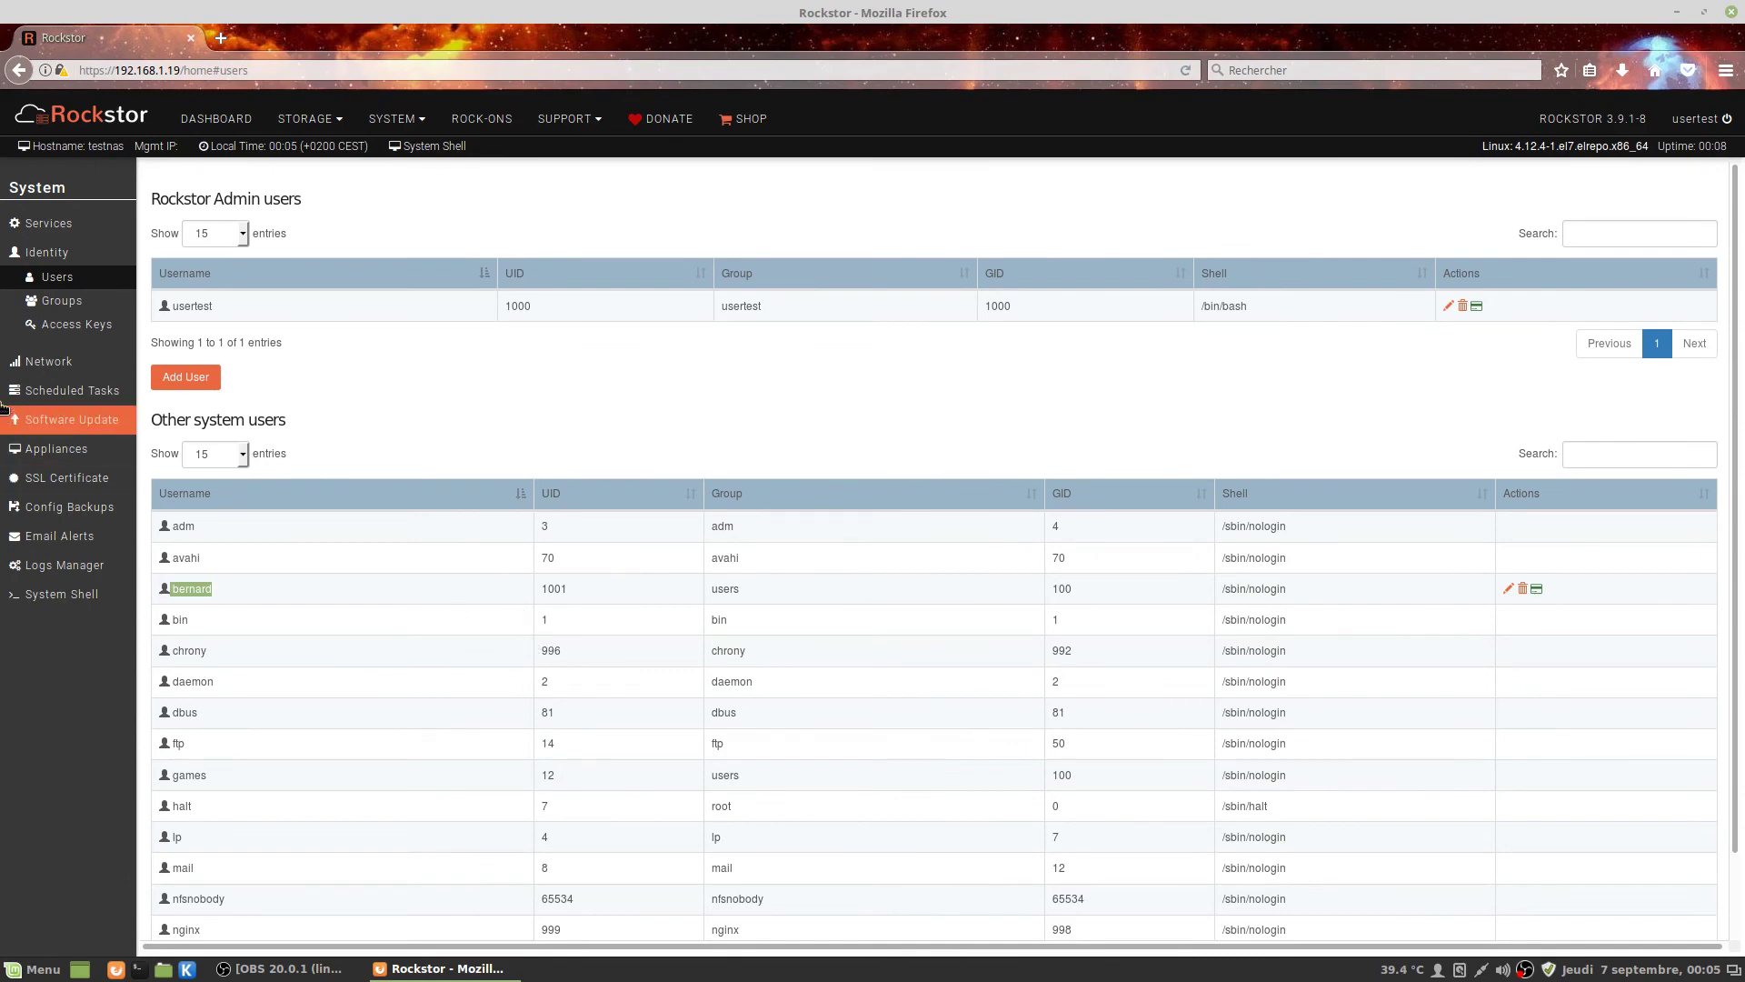
click(326, 121)
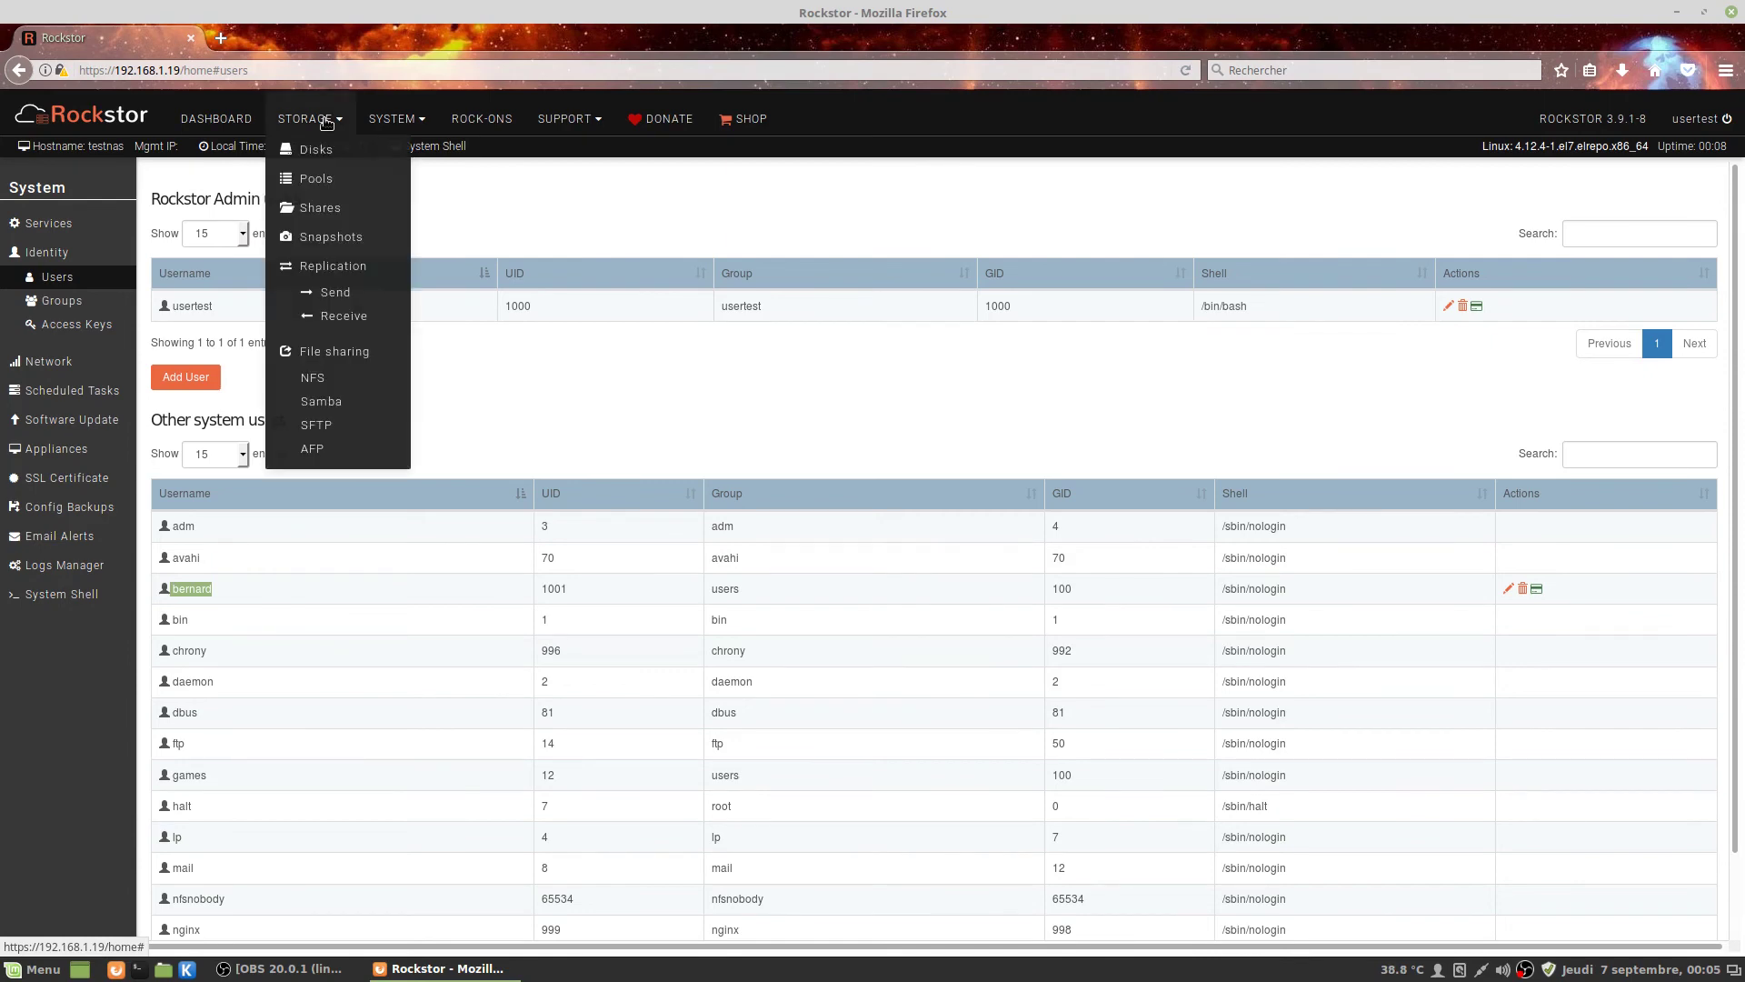
click(318, 208)
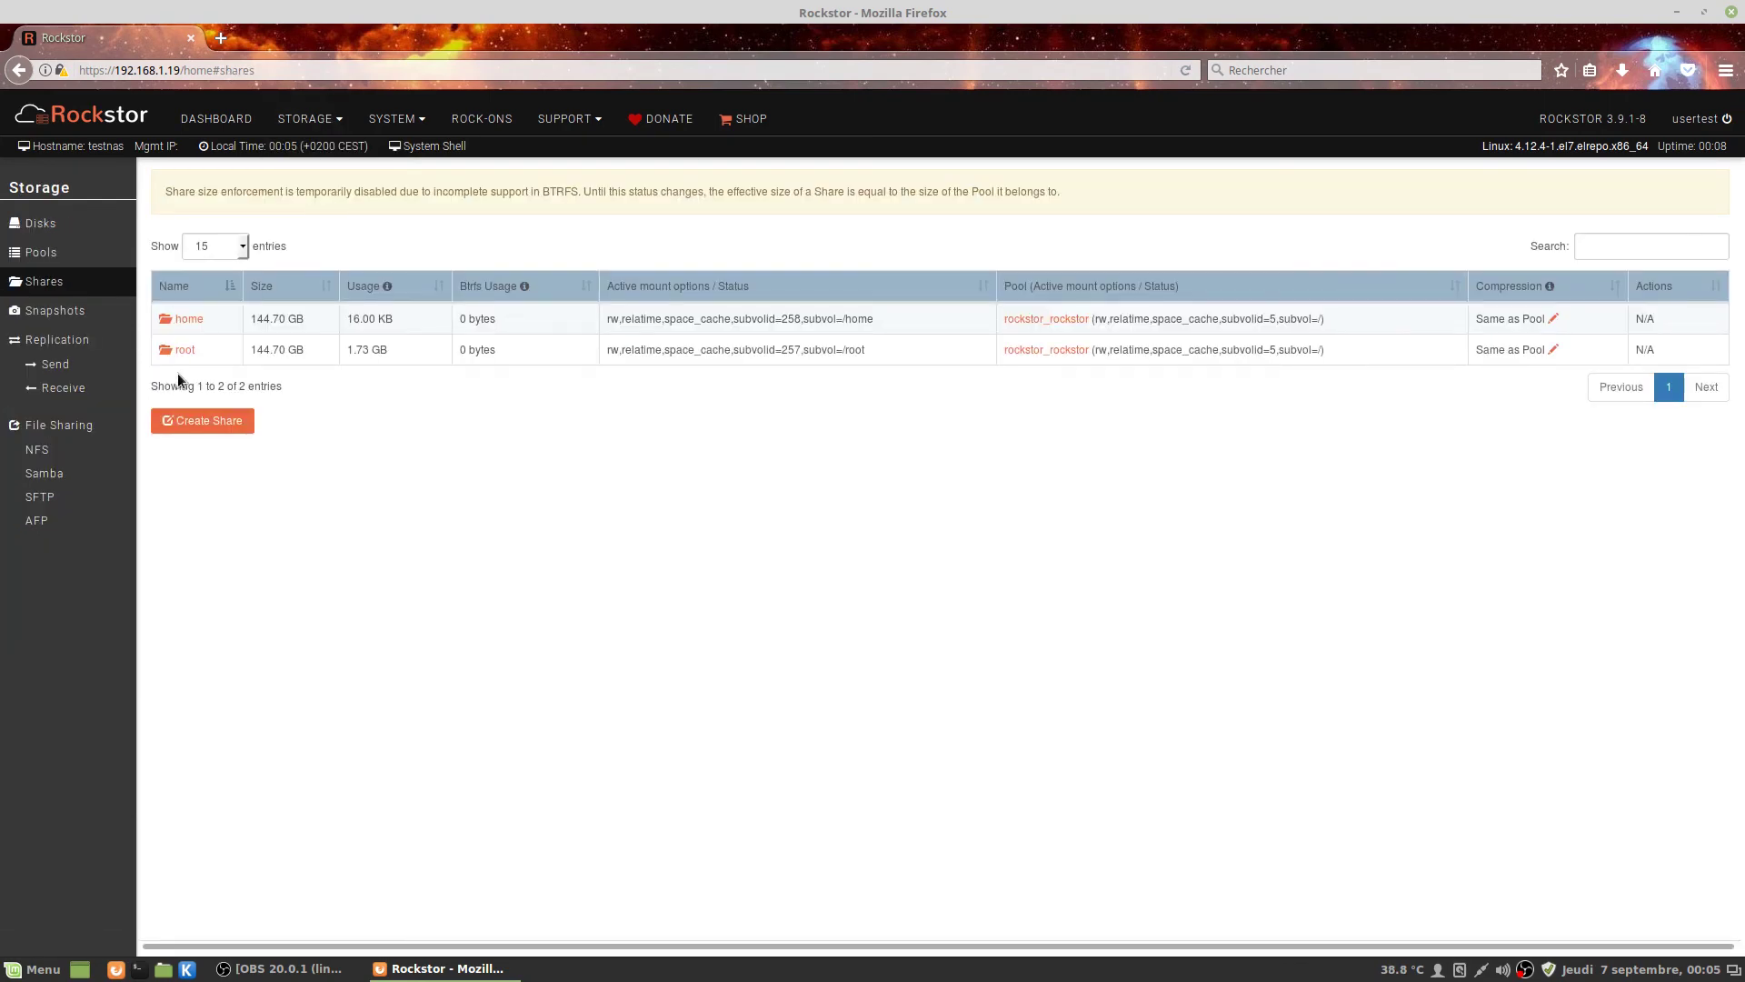
Start a new share named 'bernard' and drag its size to about 8.4 GB.
click(208, 421)
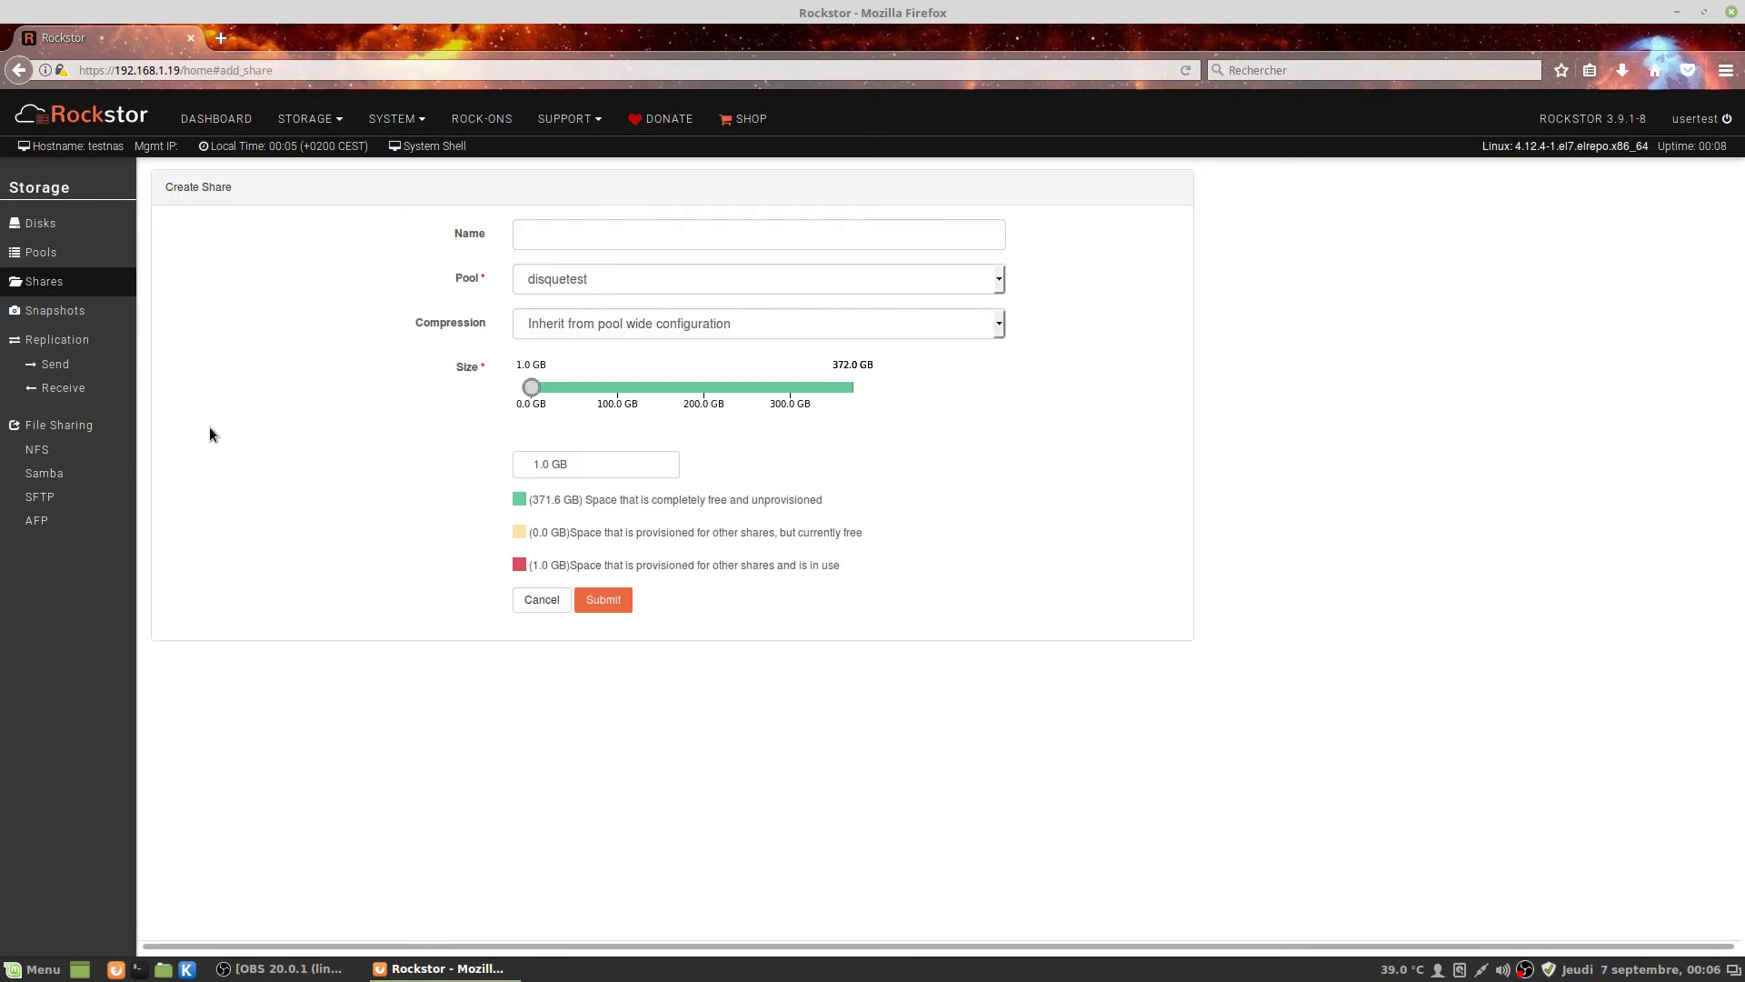
click(584, 236)
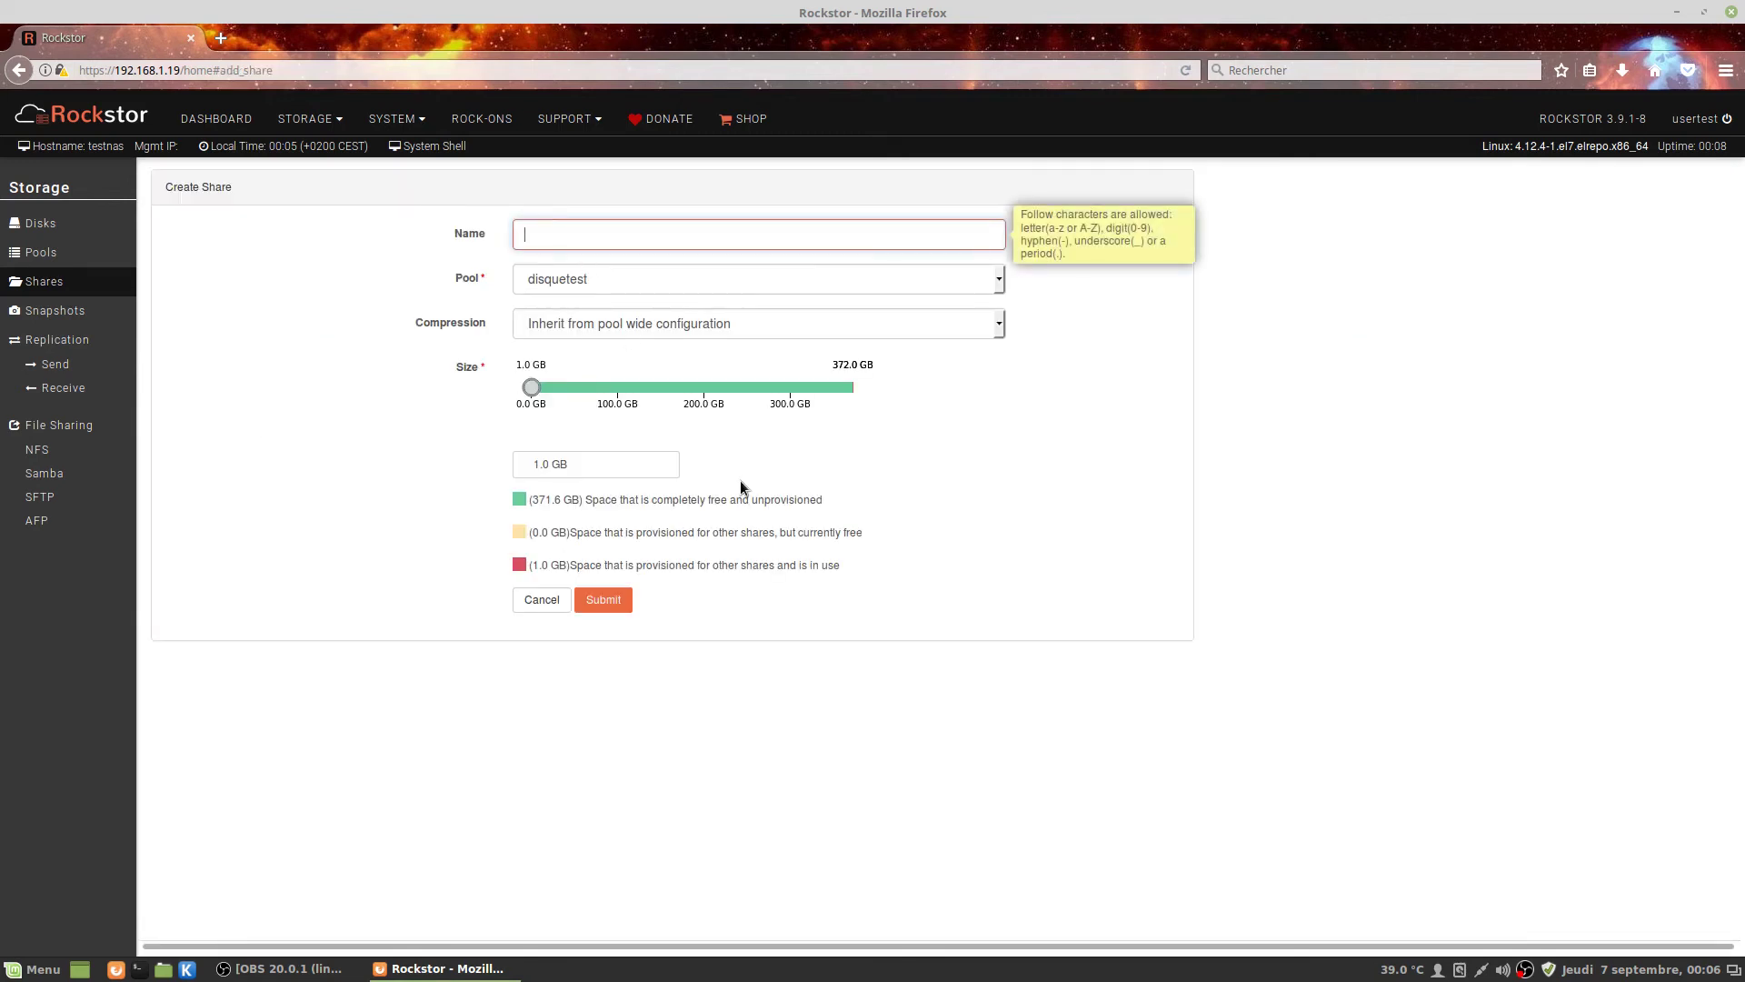
text(bernr)
key(BackSpace)
text(a)
text(d)
mouse_move(709, 324)
drag(533, 393, 540, 397)
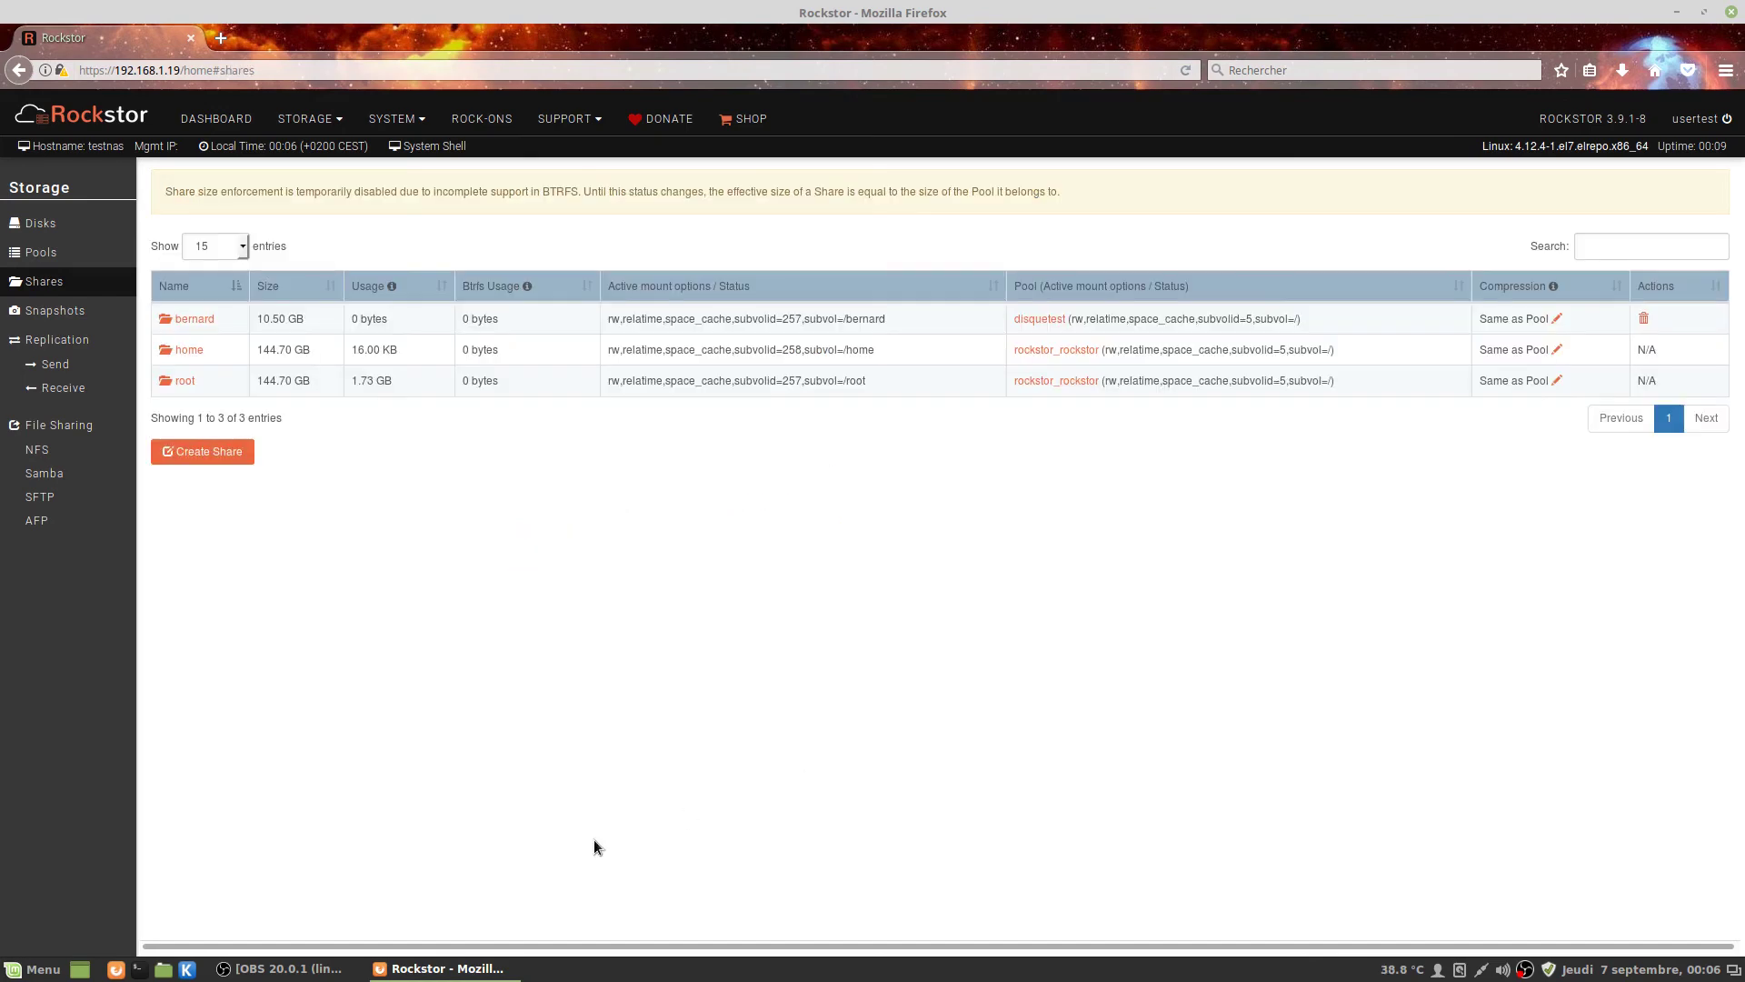
Set the bernard share's owner to bernard and group to users, and save the access control.
click(195, 318)
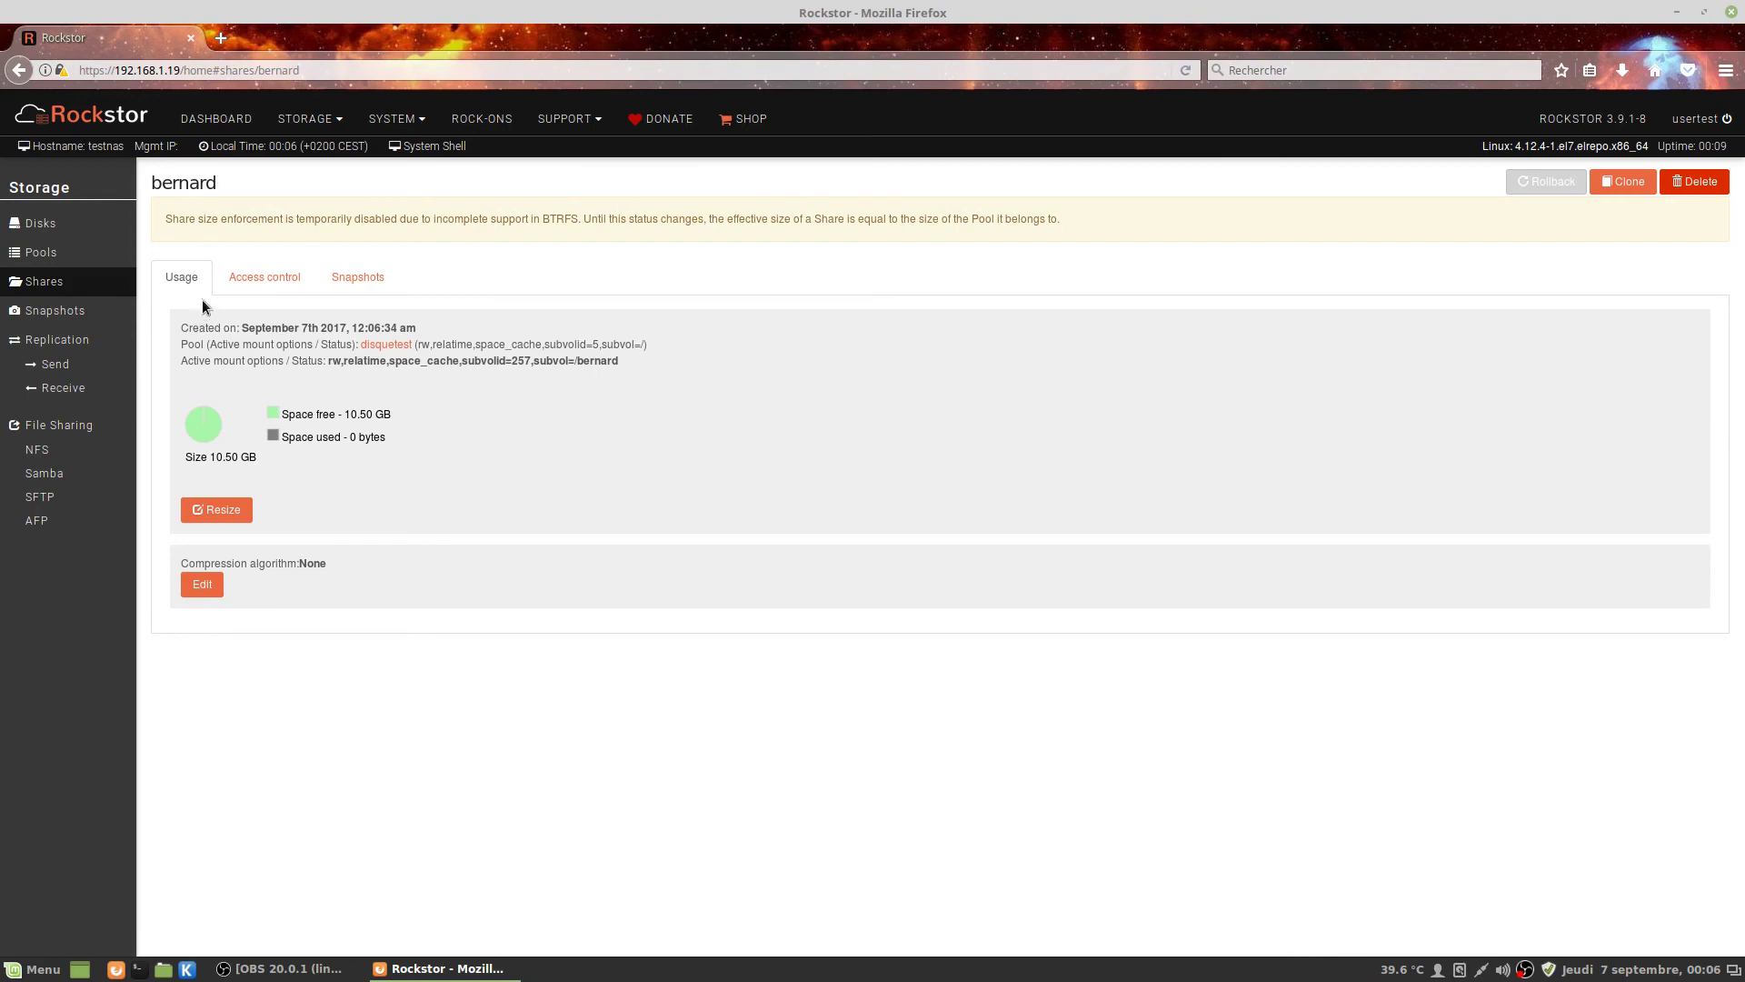
click(249, 289)
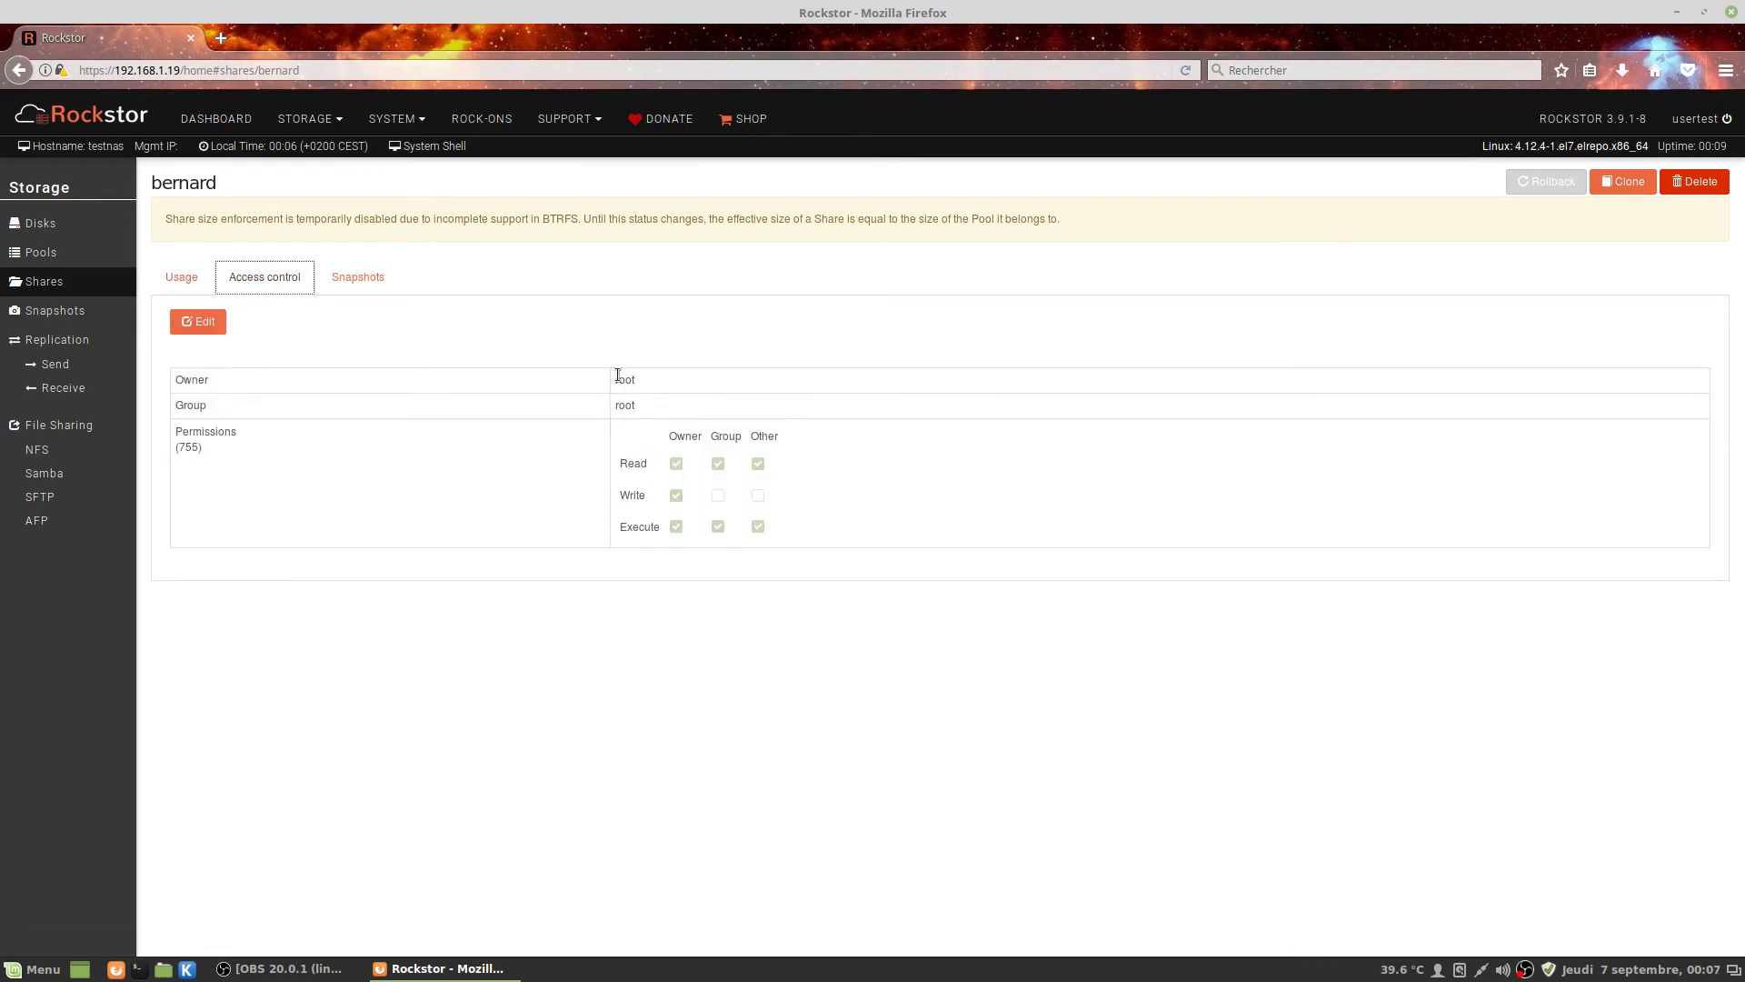
click(207, 326)
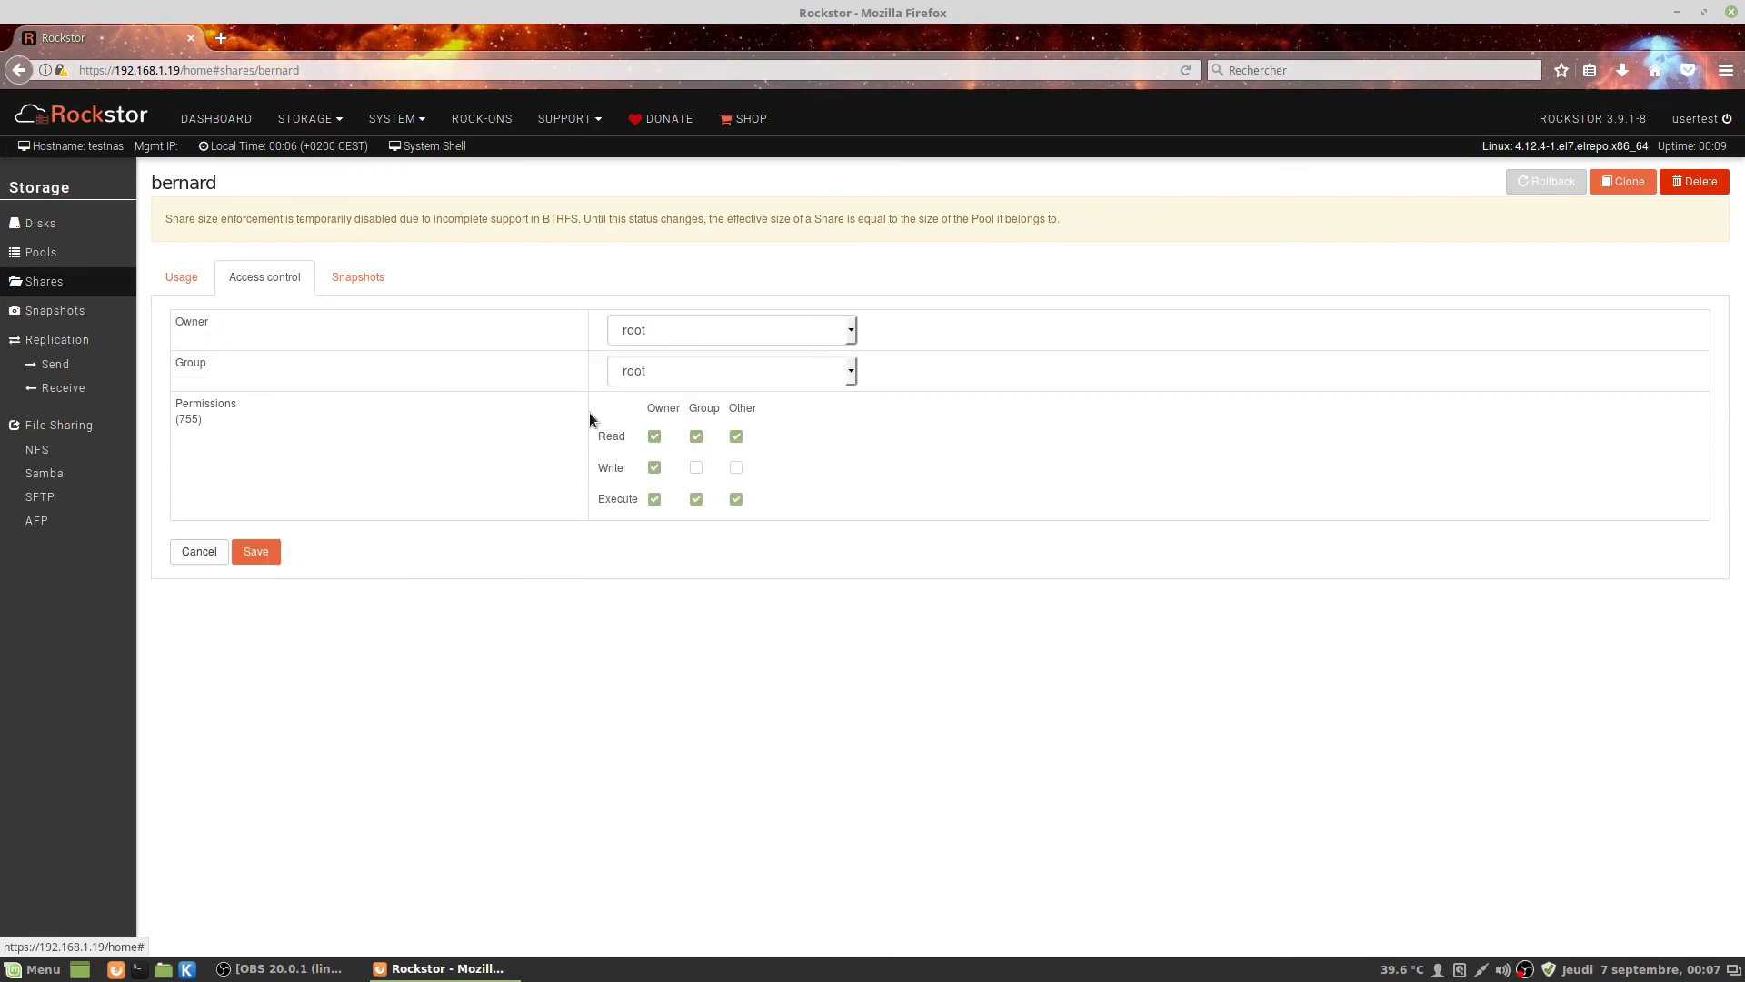
click(724, 335)
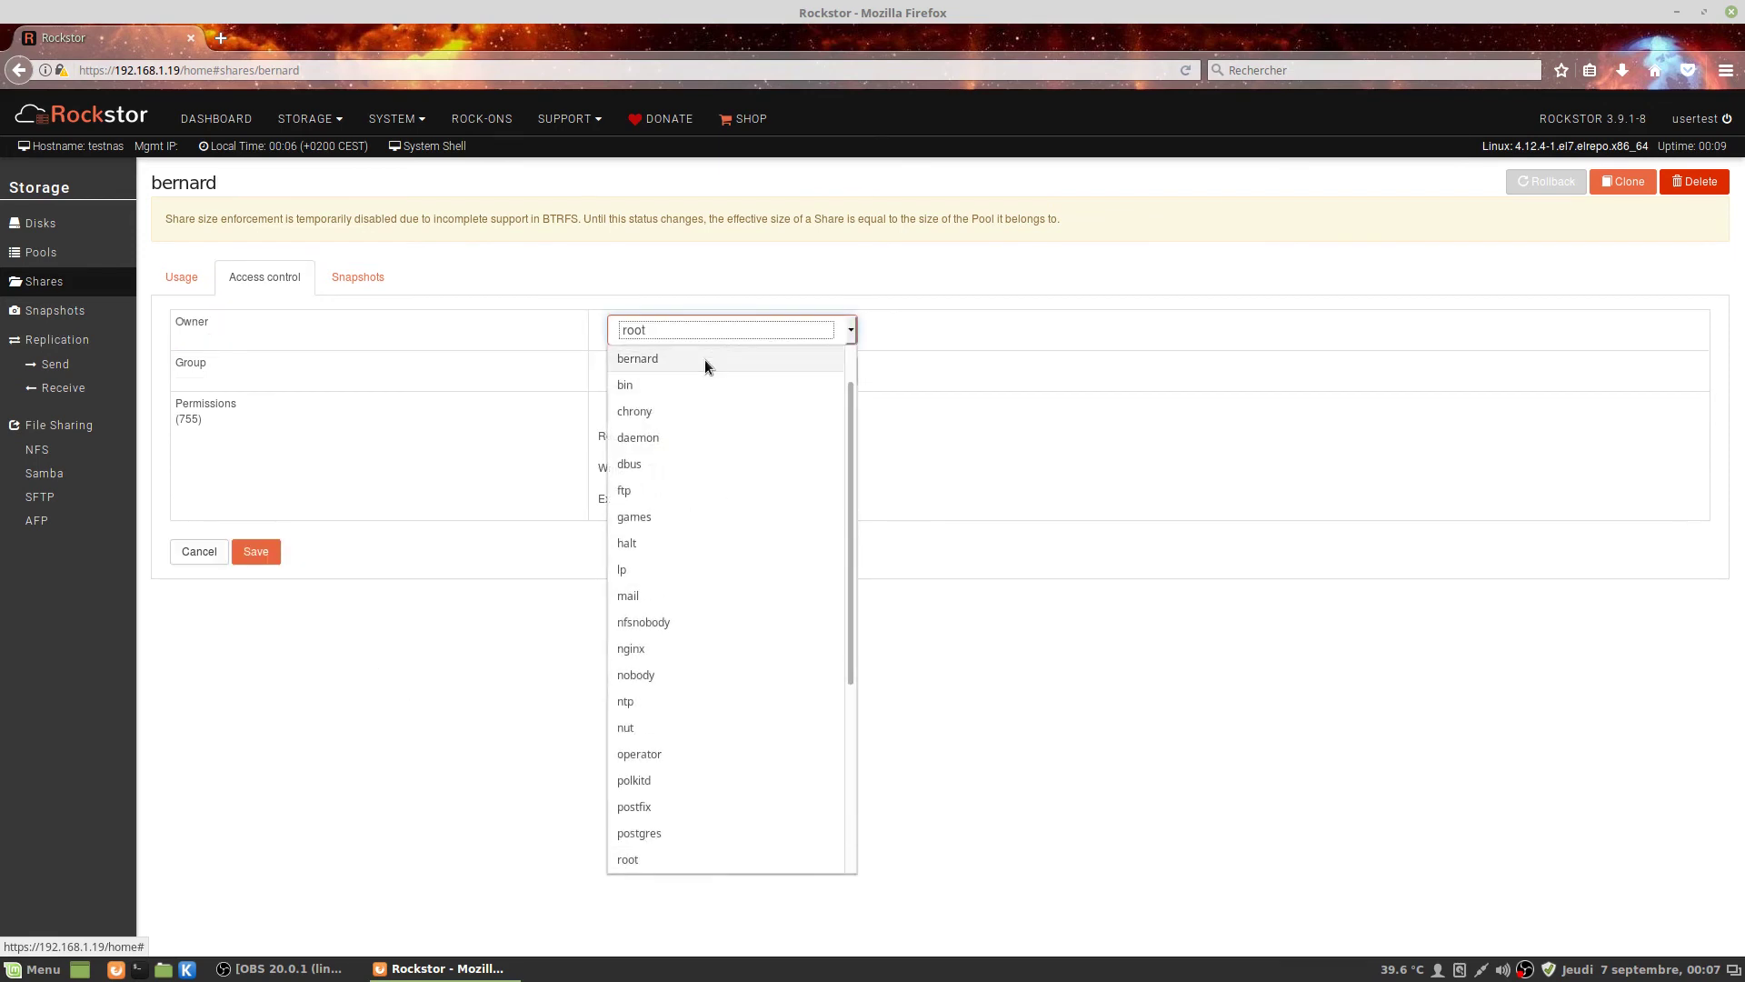
click(705, 358)
click(680, 374)
click(678, 907)
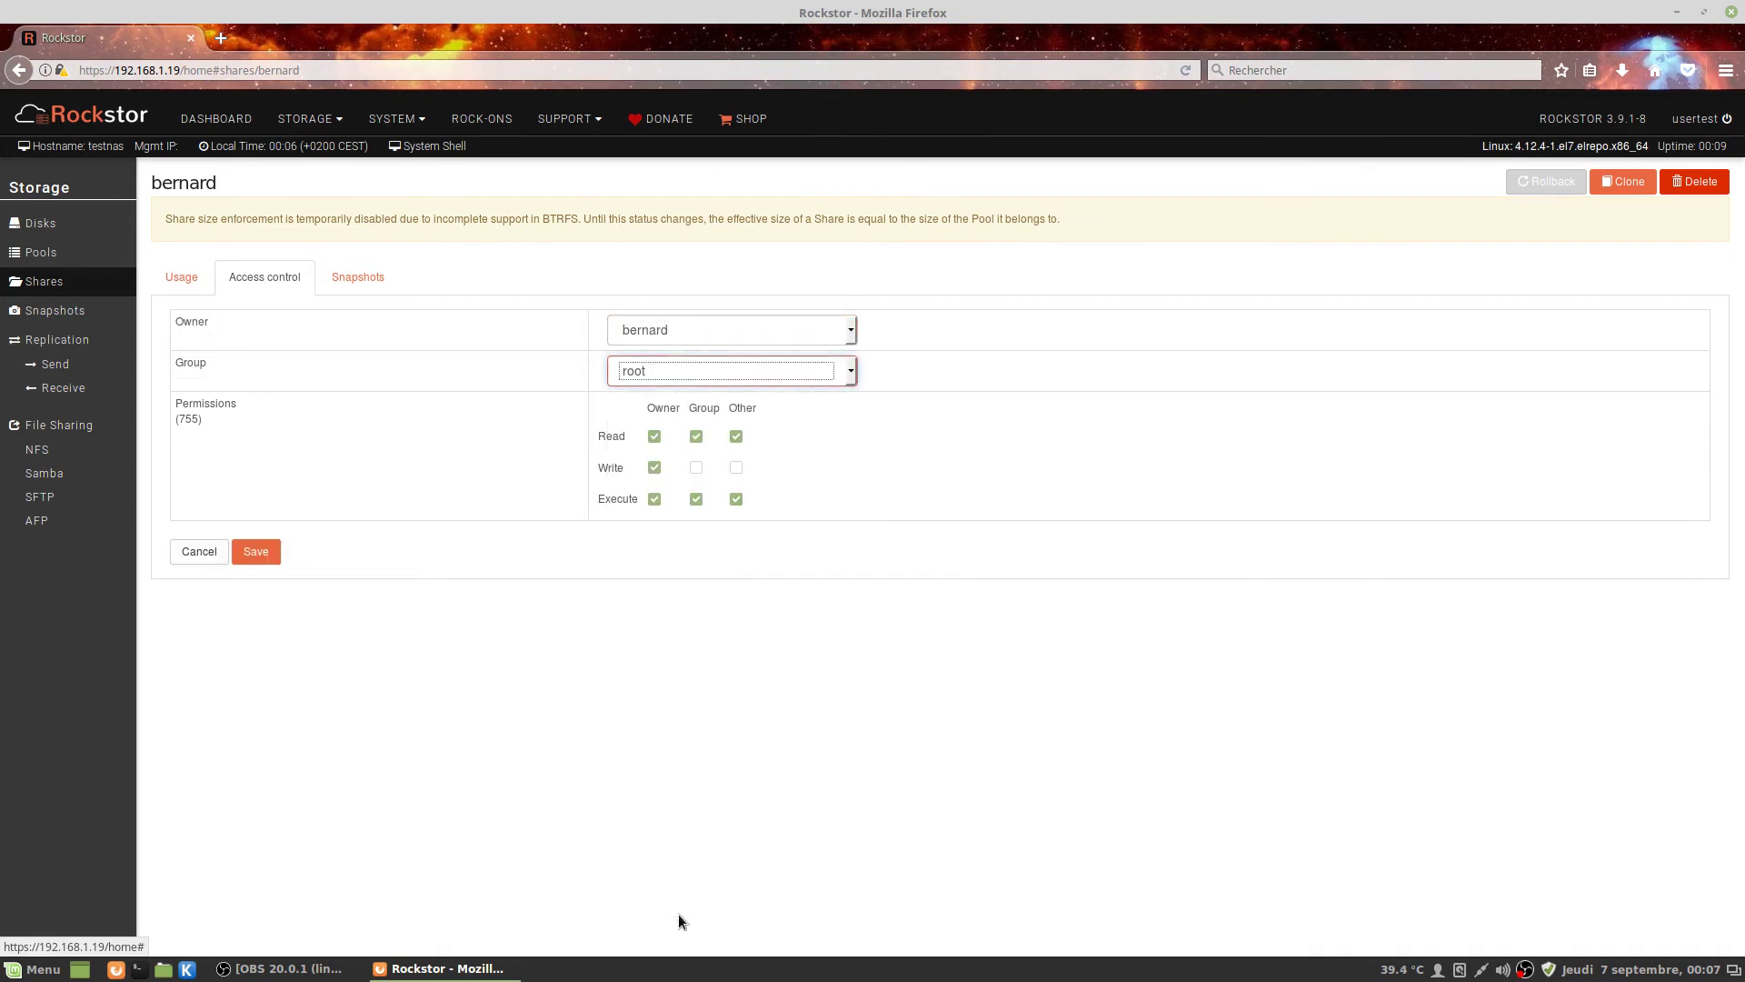
click(662, 373)
scroll(681, 598, down, 5)
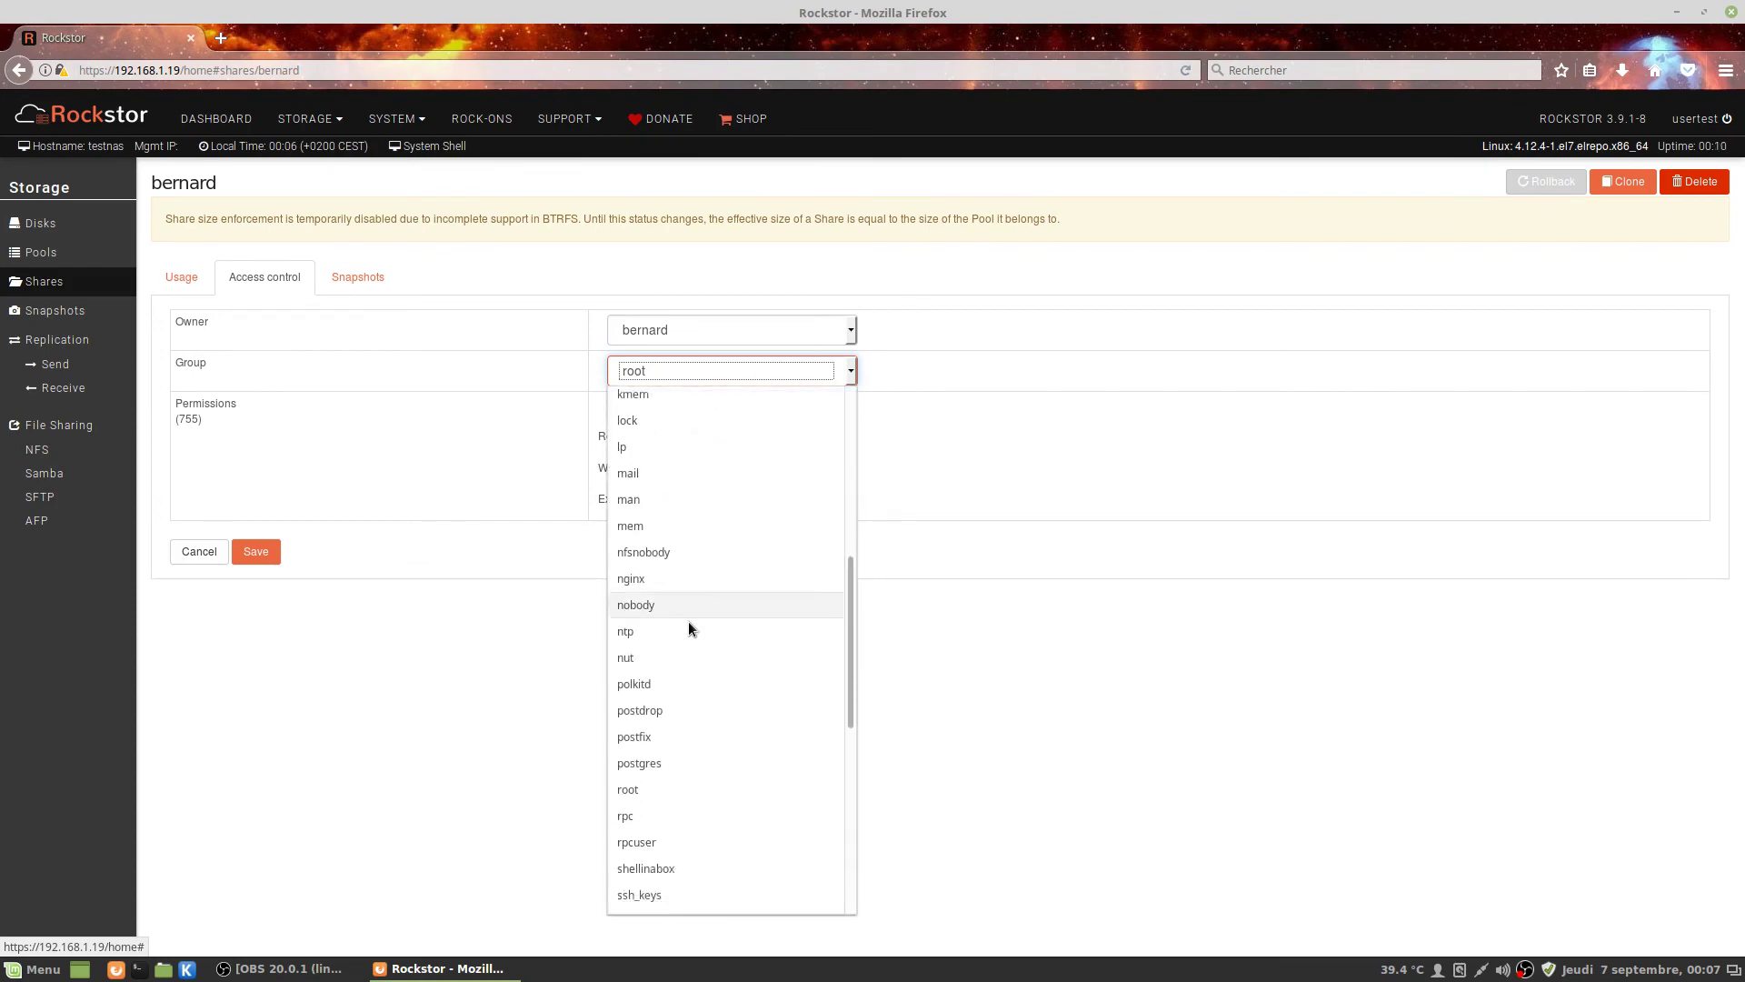
scroll(673, 766, down, 4)
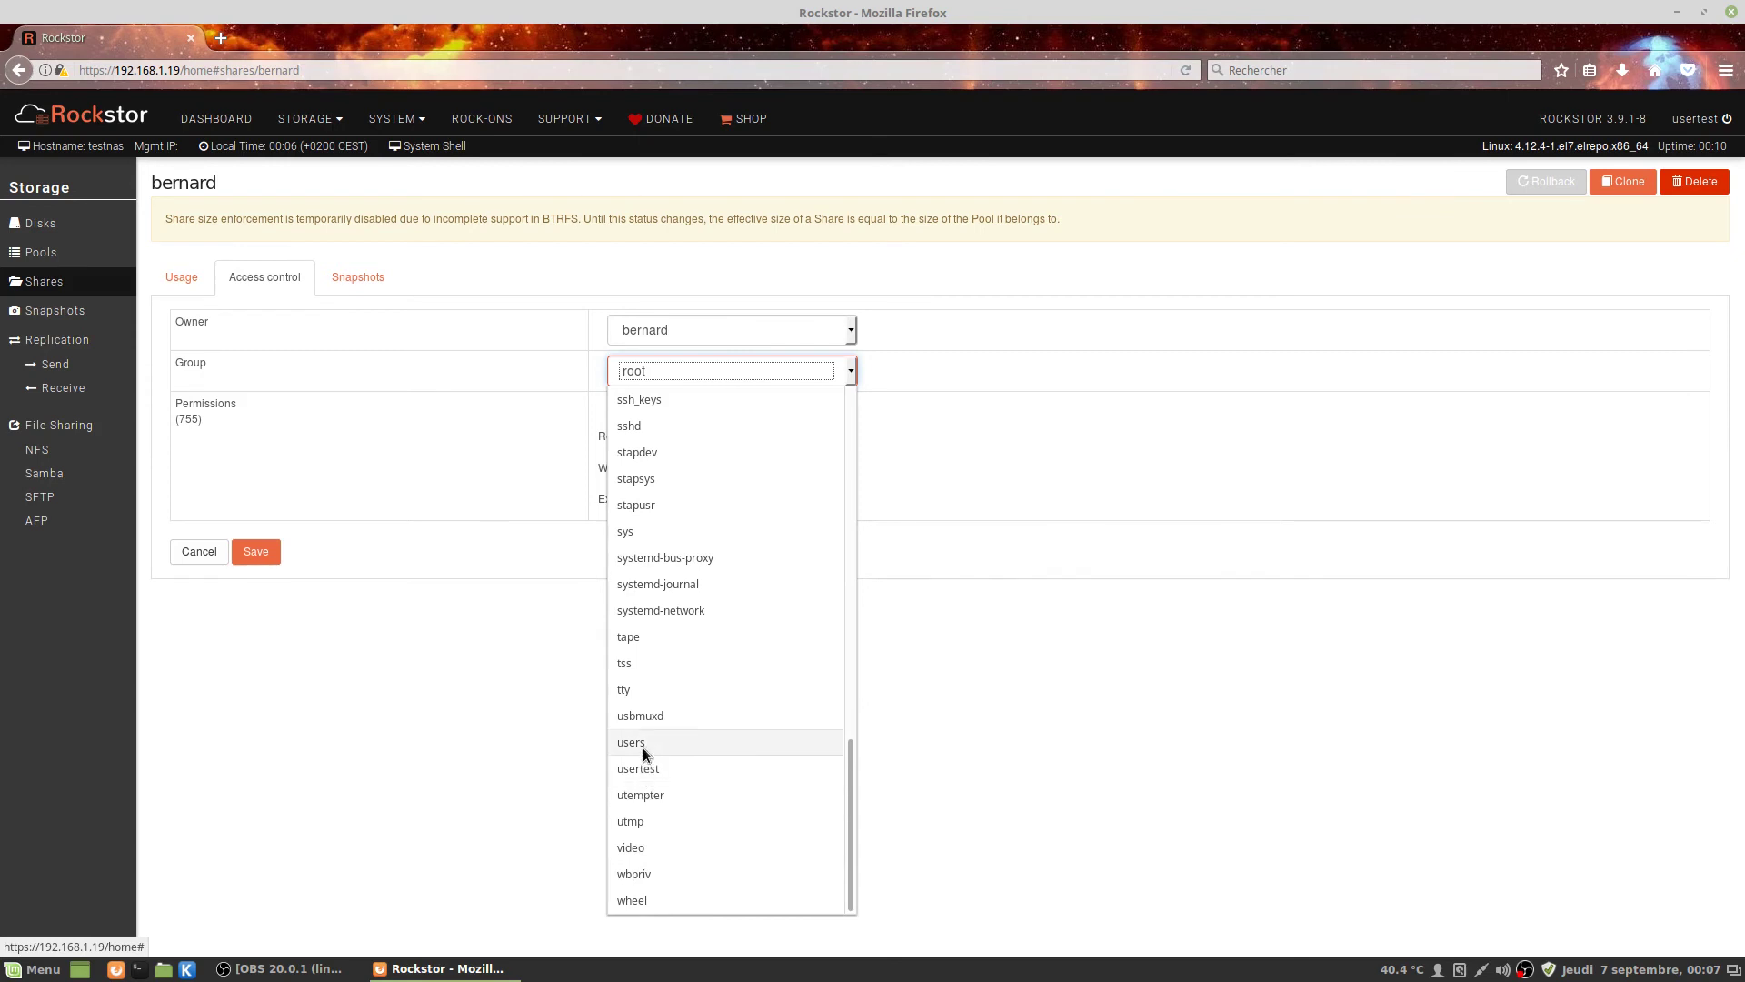
click(642, 744)
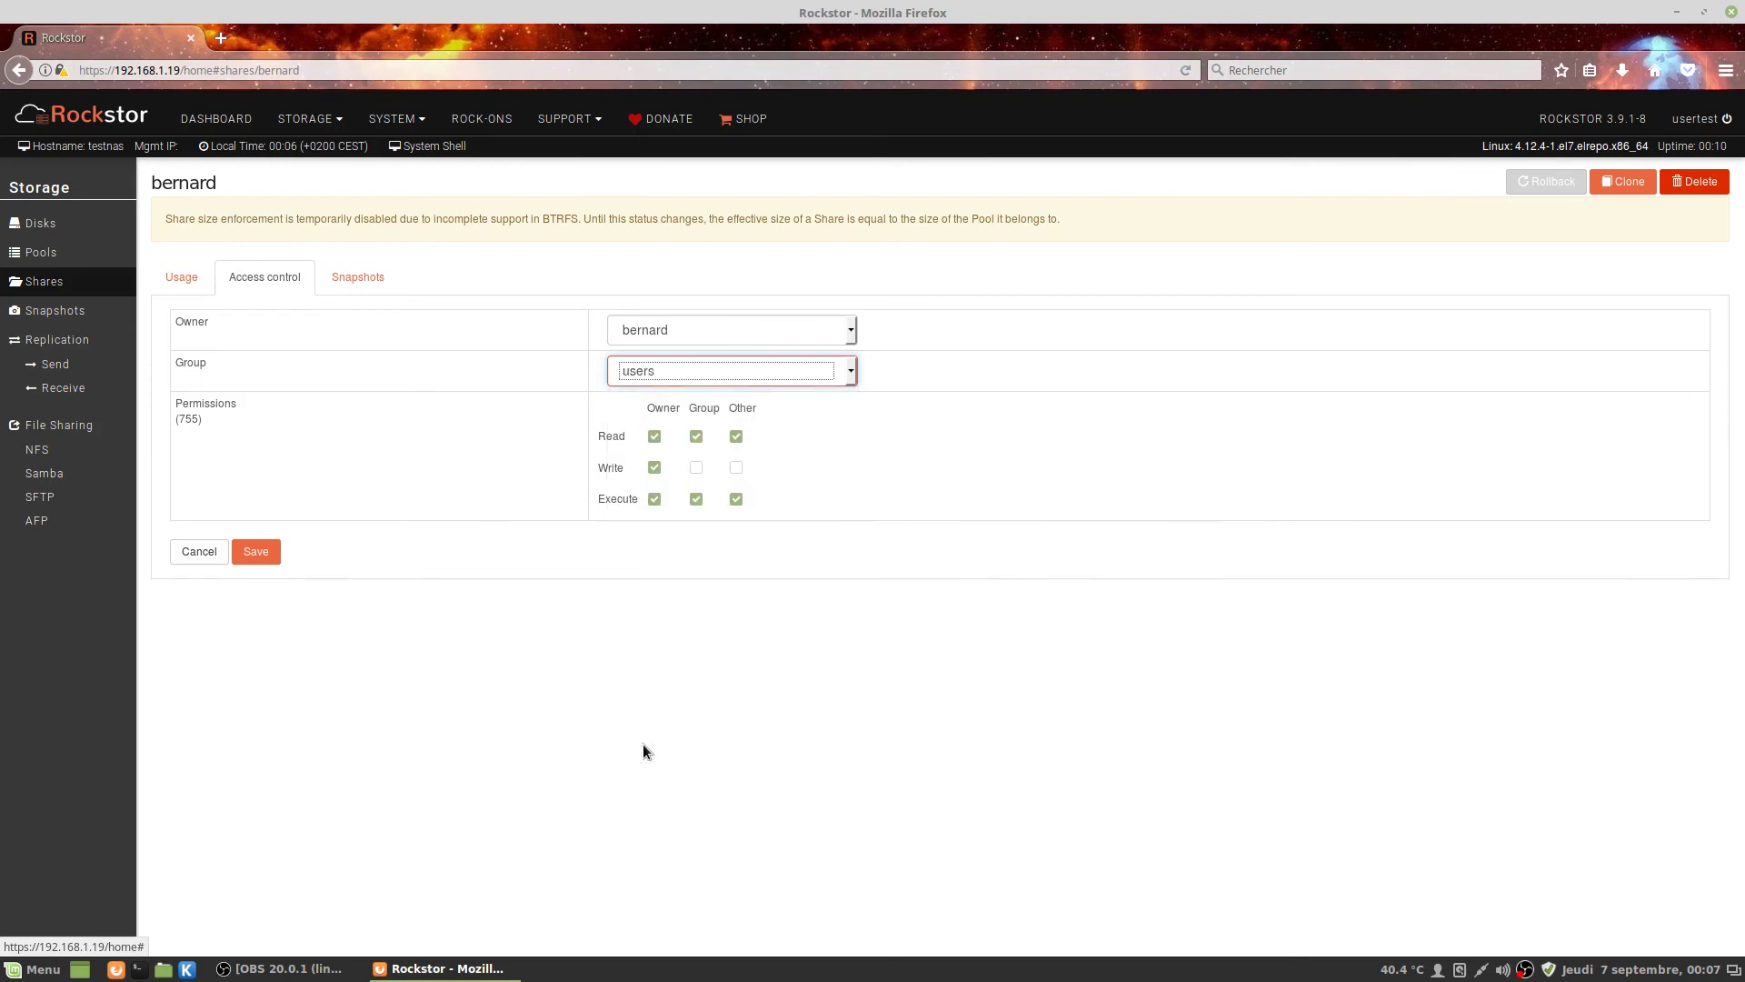
click(255, 553)
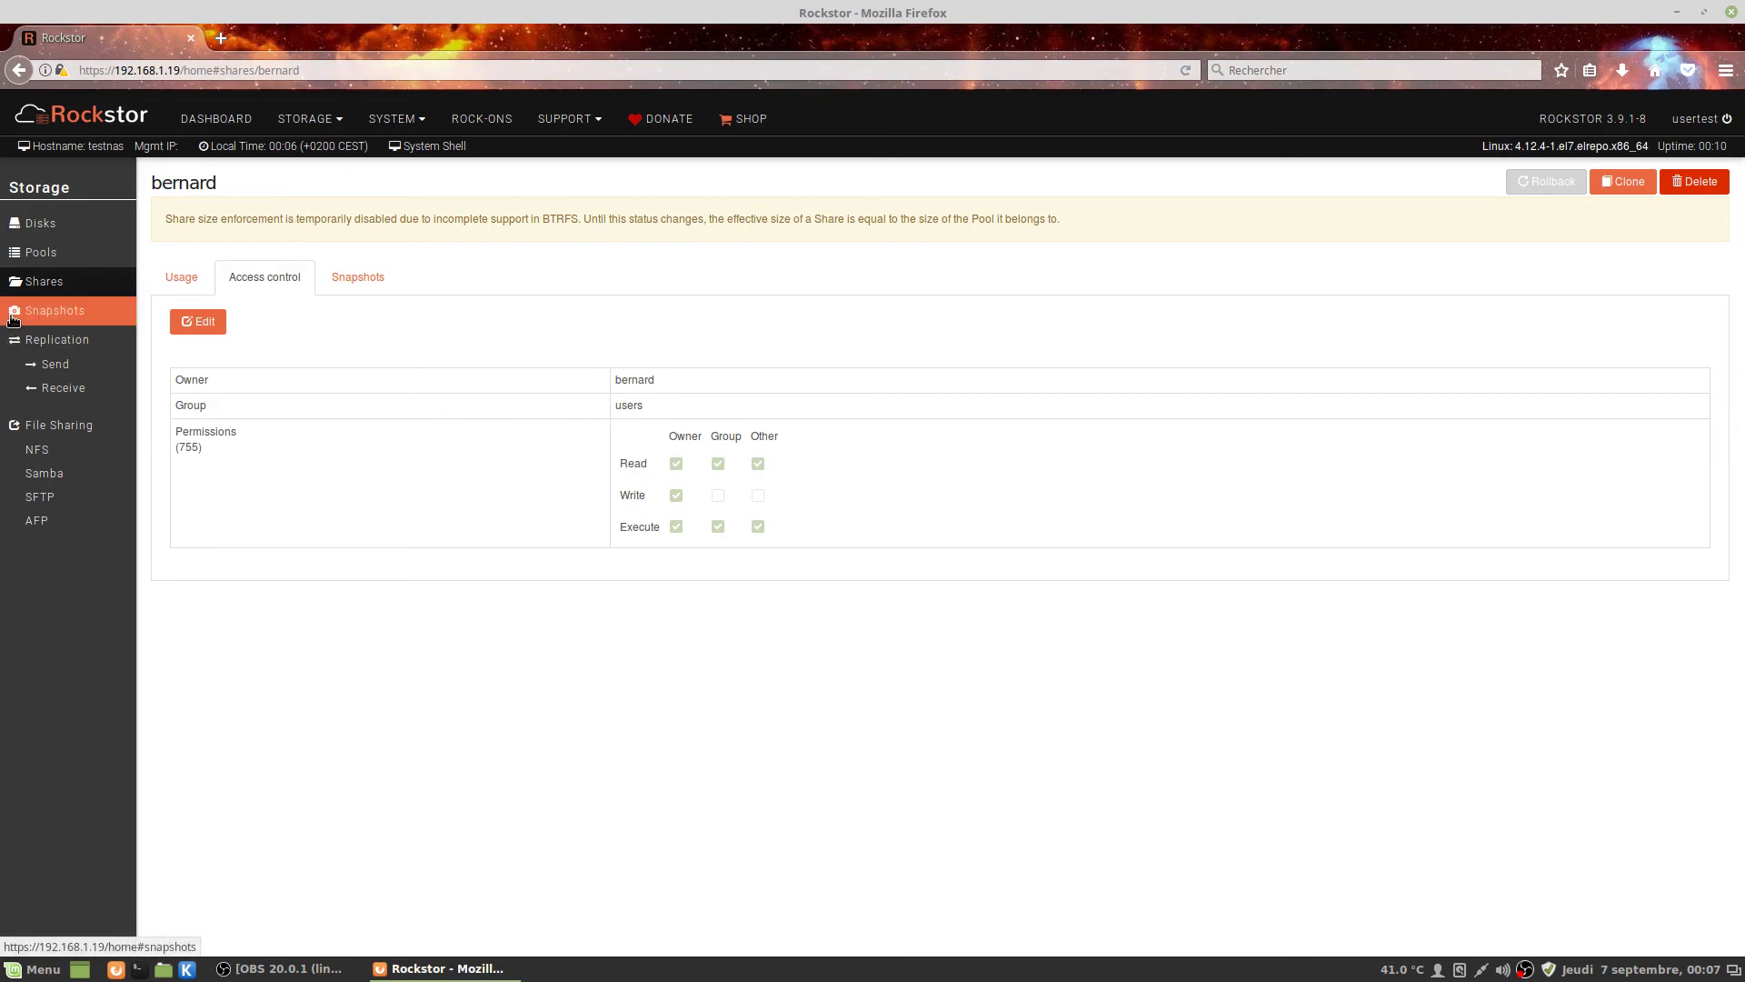
Go to the Samba page from Shares and switch the Samba Service toggle on.
click(44, 289)
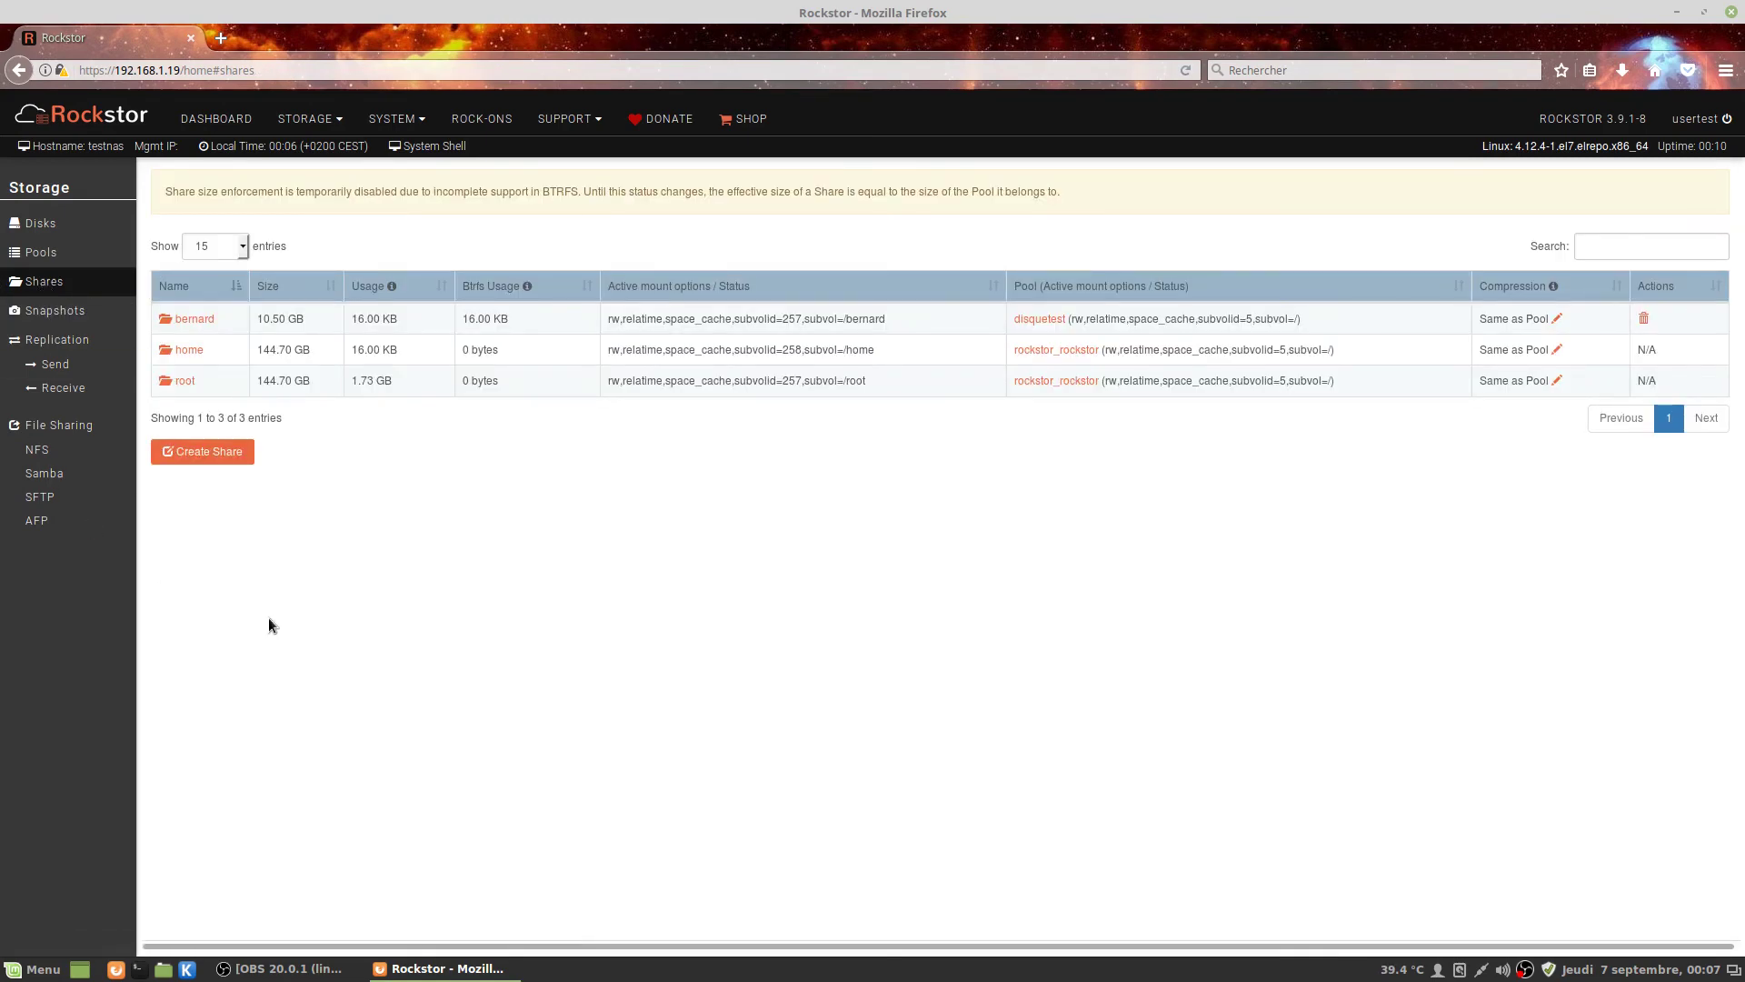
click(47, 477)
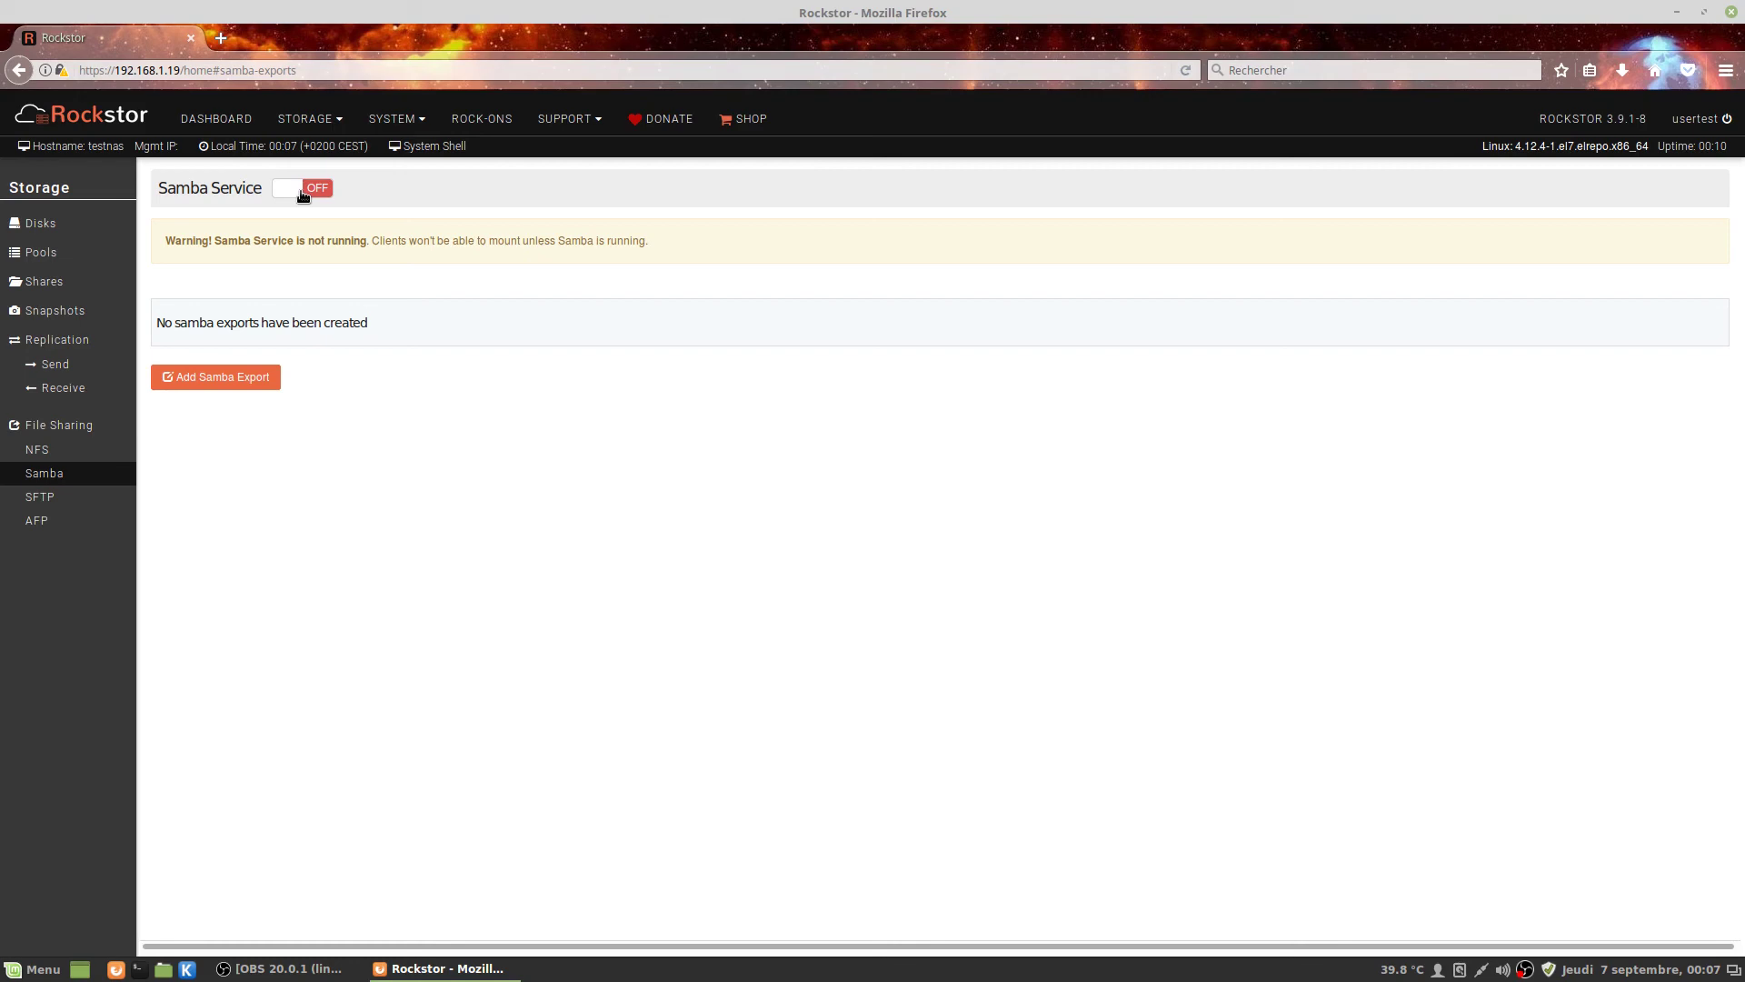
click(302, 193)
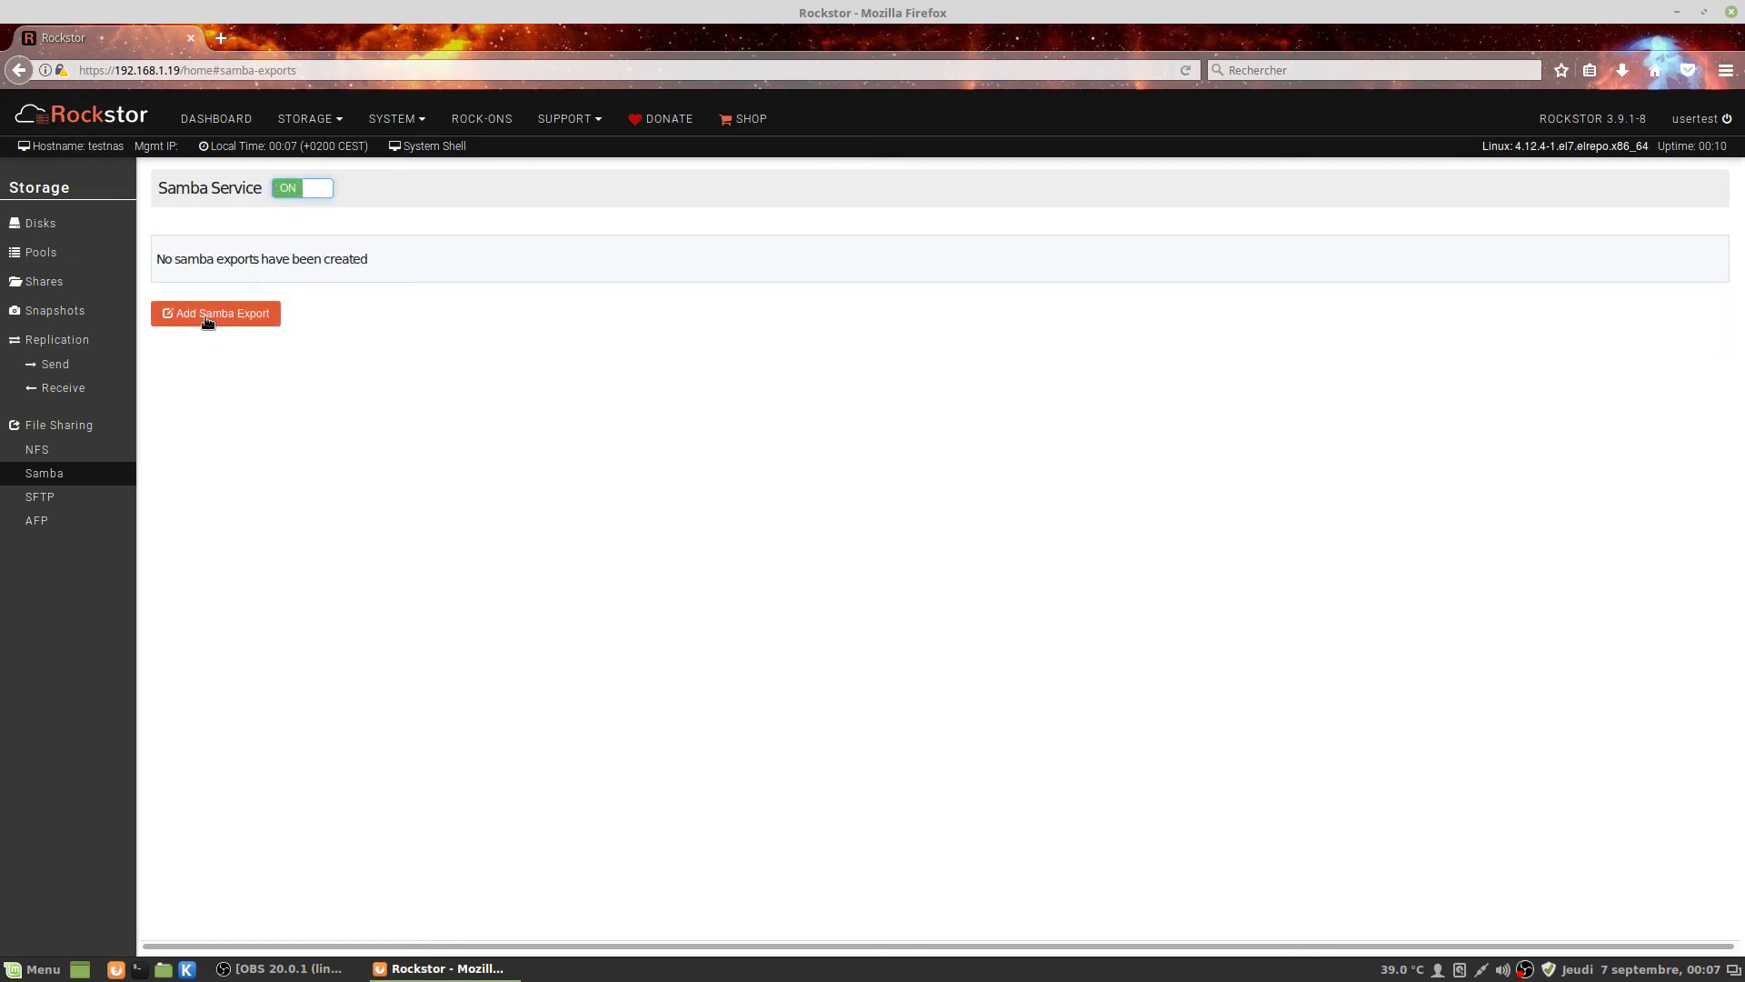
Add a Samba export of the bernard share with bernard as admin, then restart the Samba service.
click(204, 314)
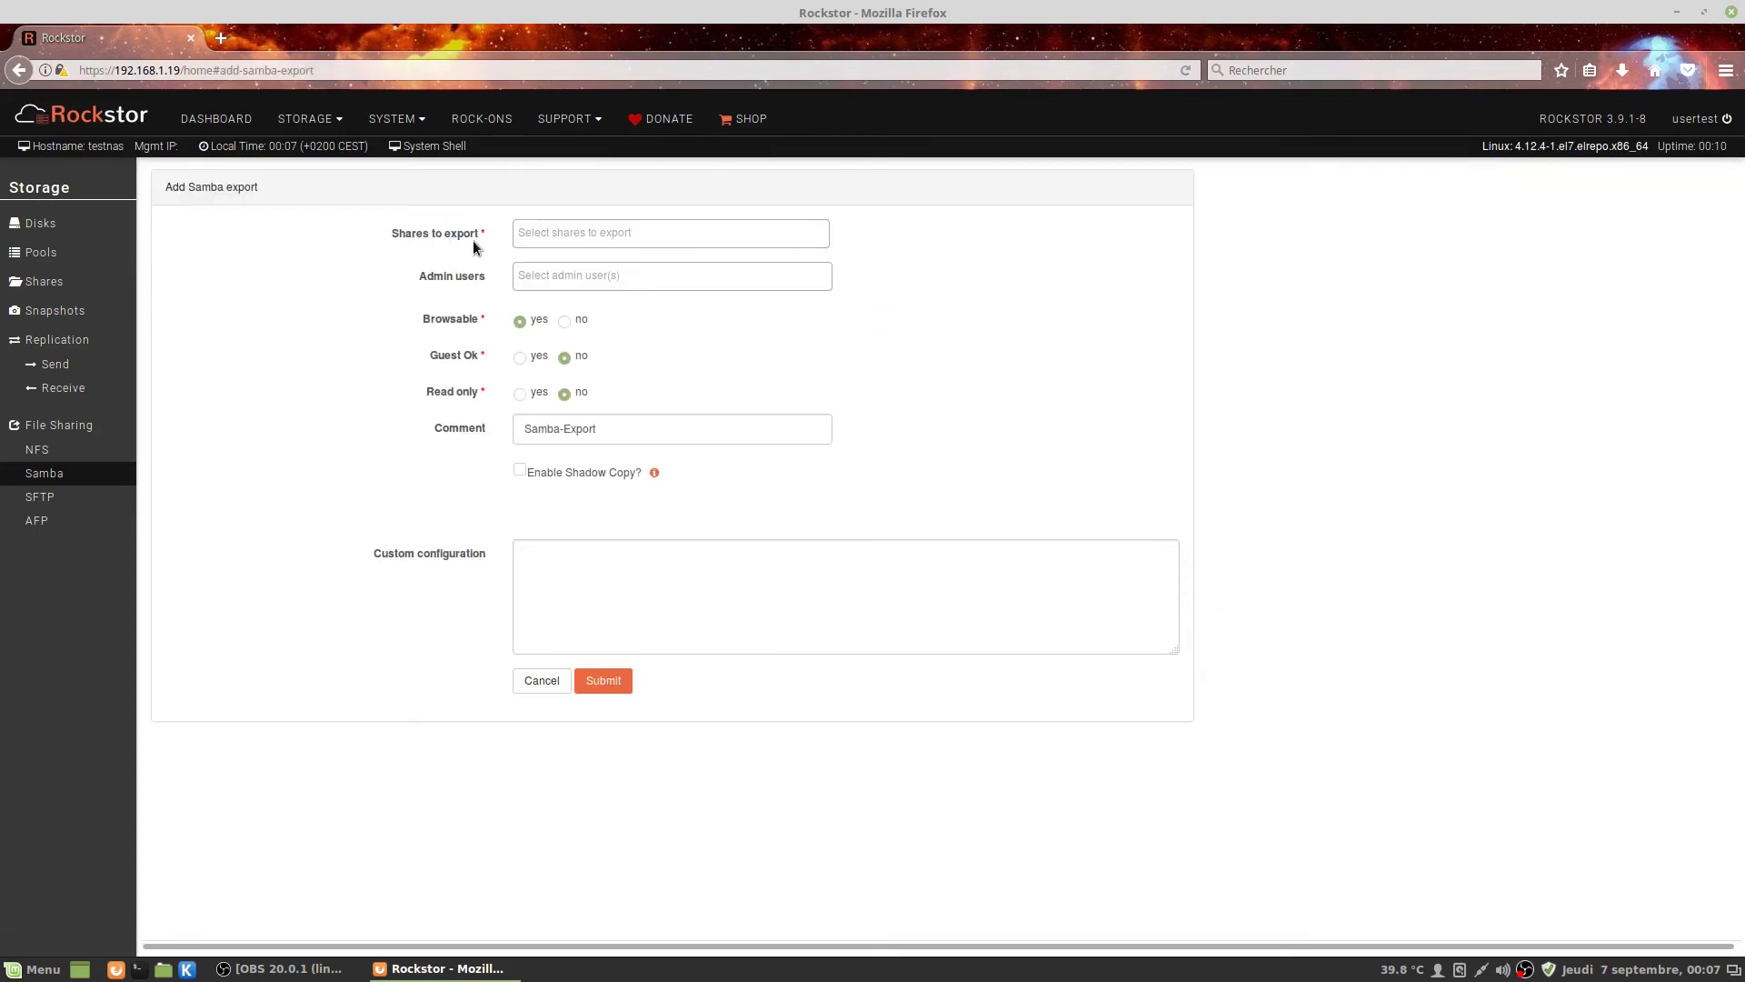
click(534, 230)
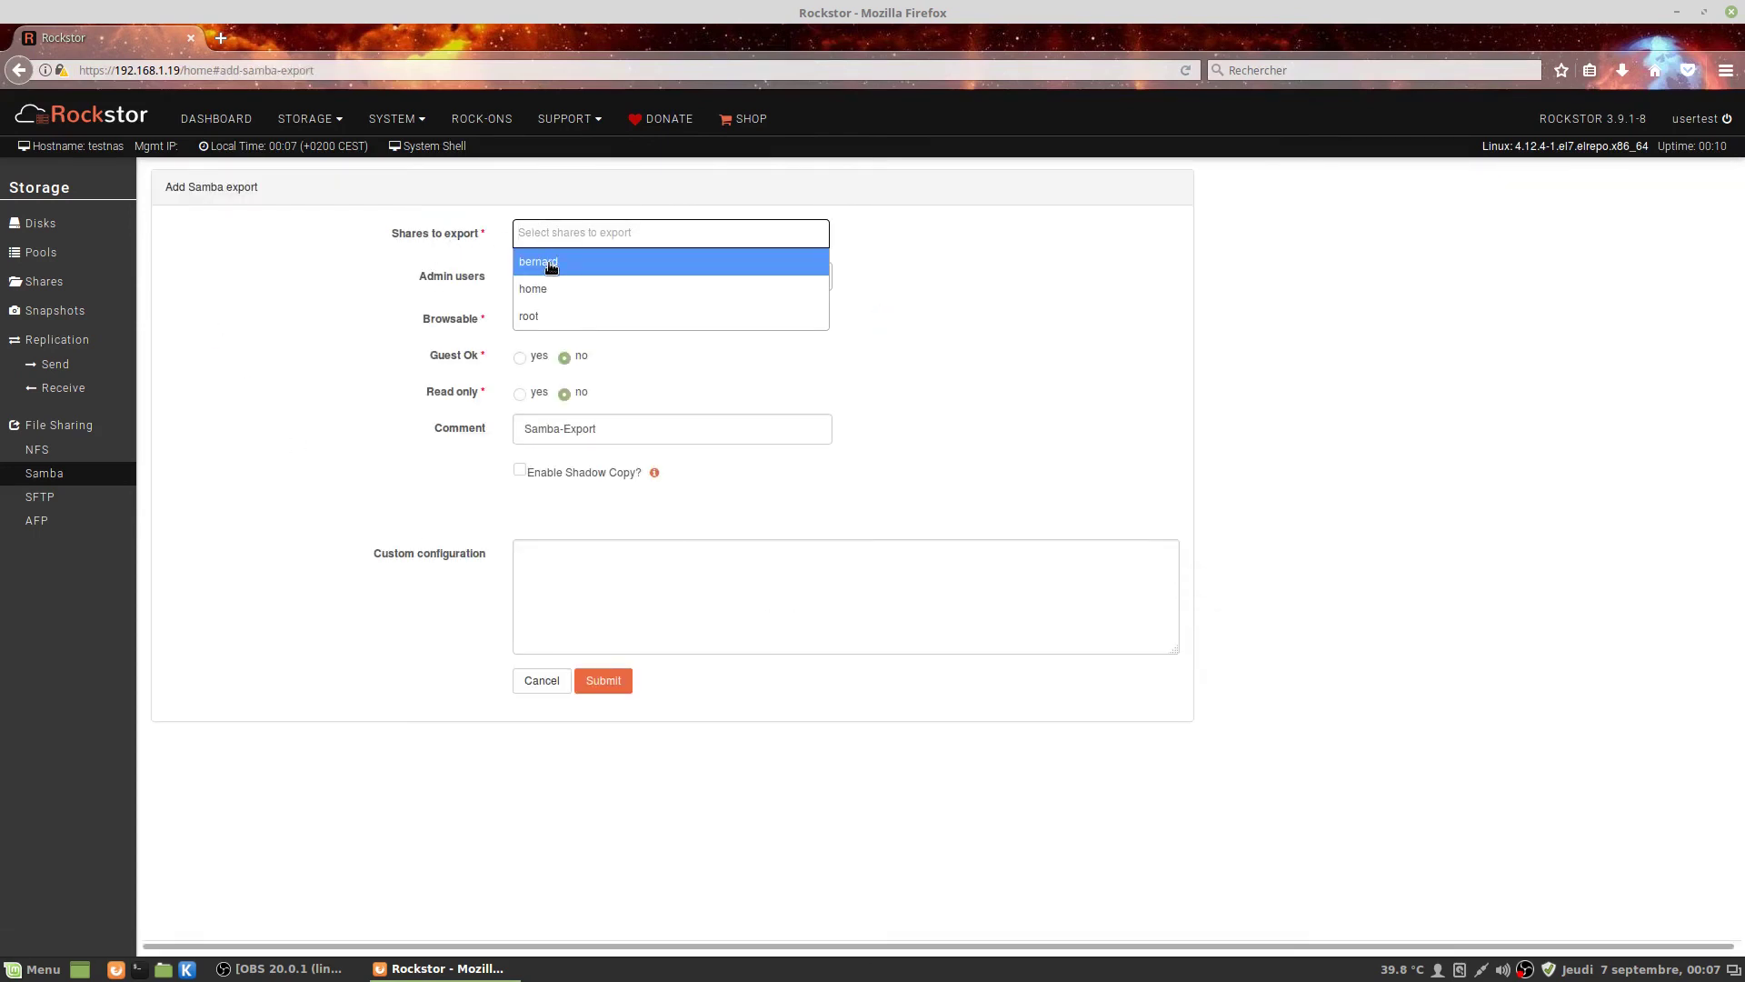
click(551, 264)
click(565, 273)
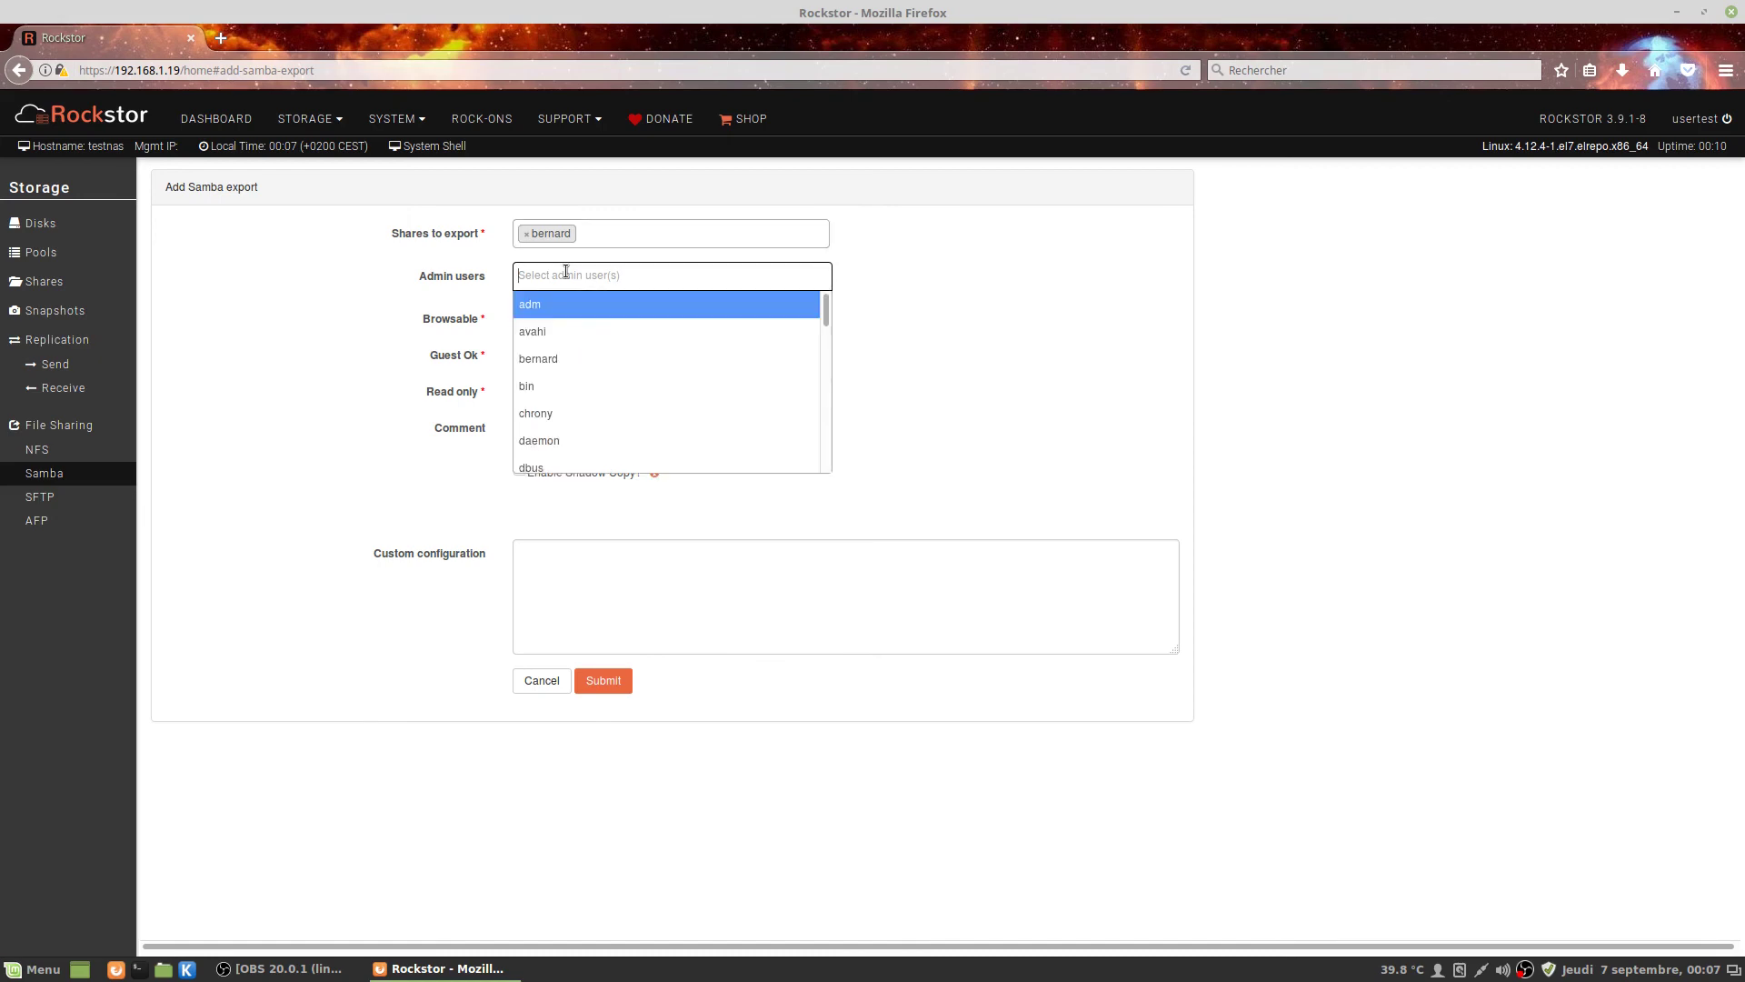
click(563, 361)
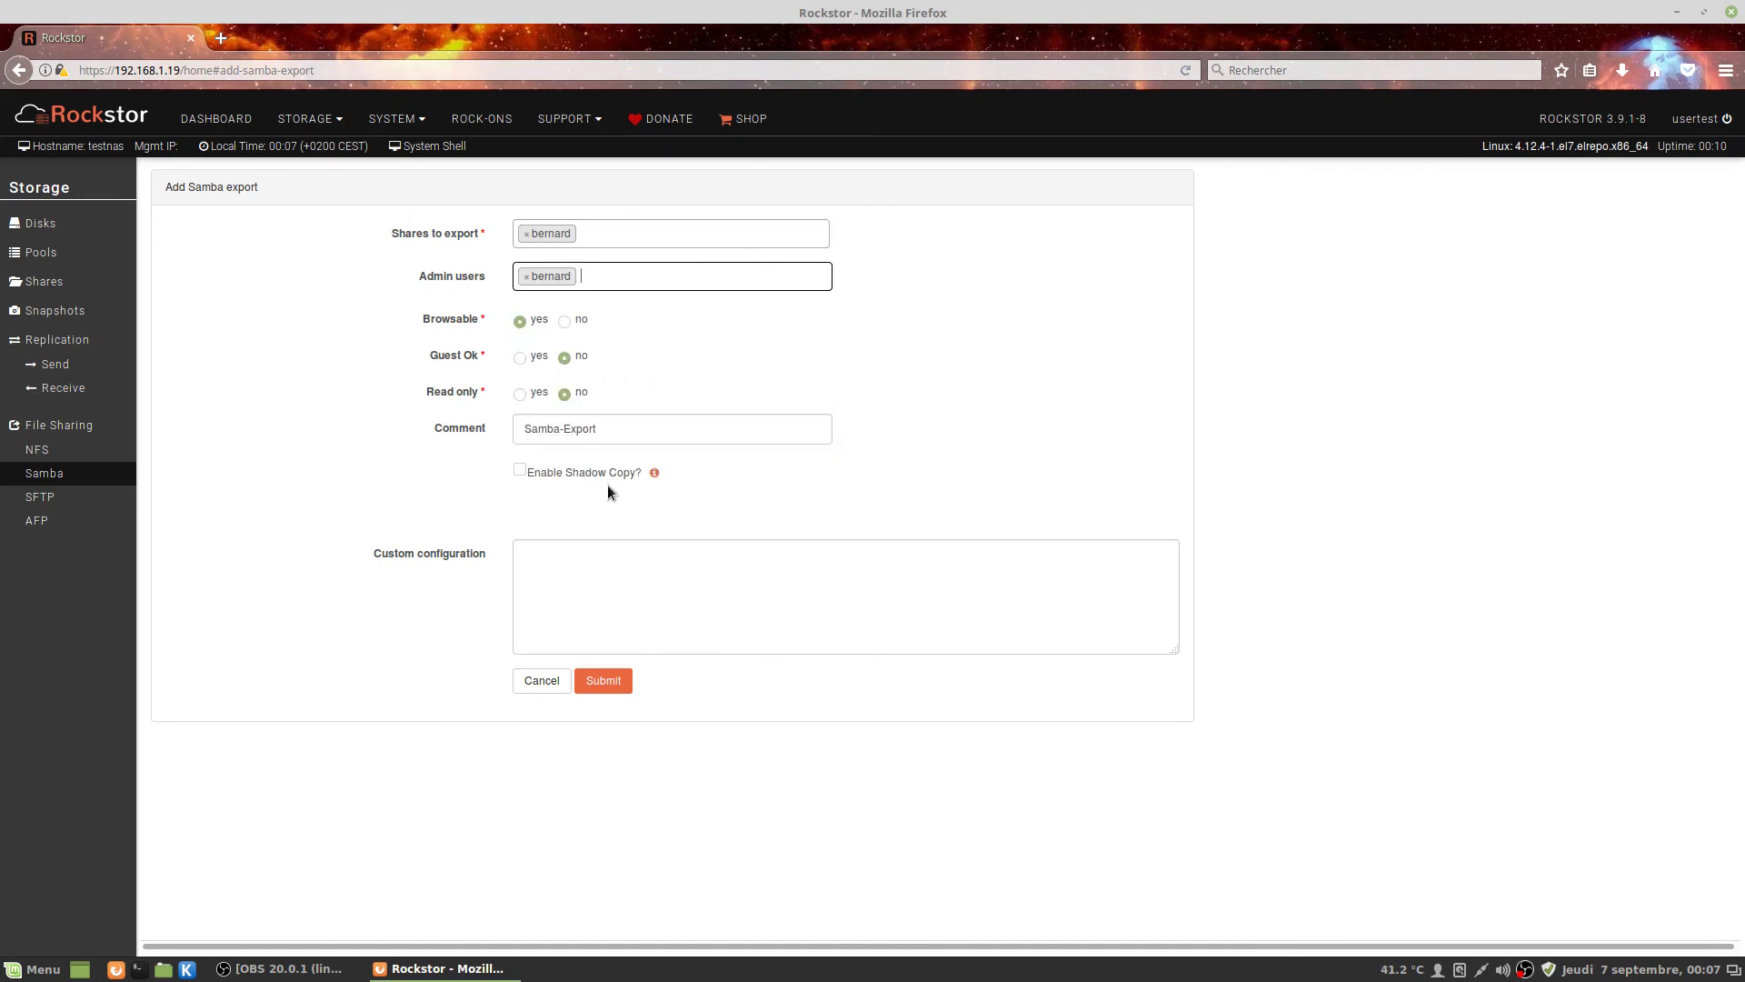
click(598, 680)
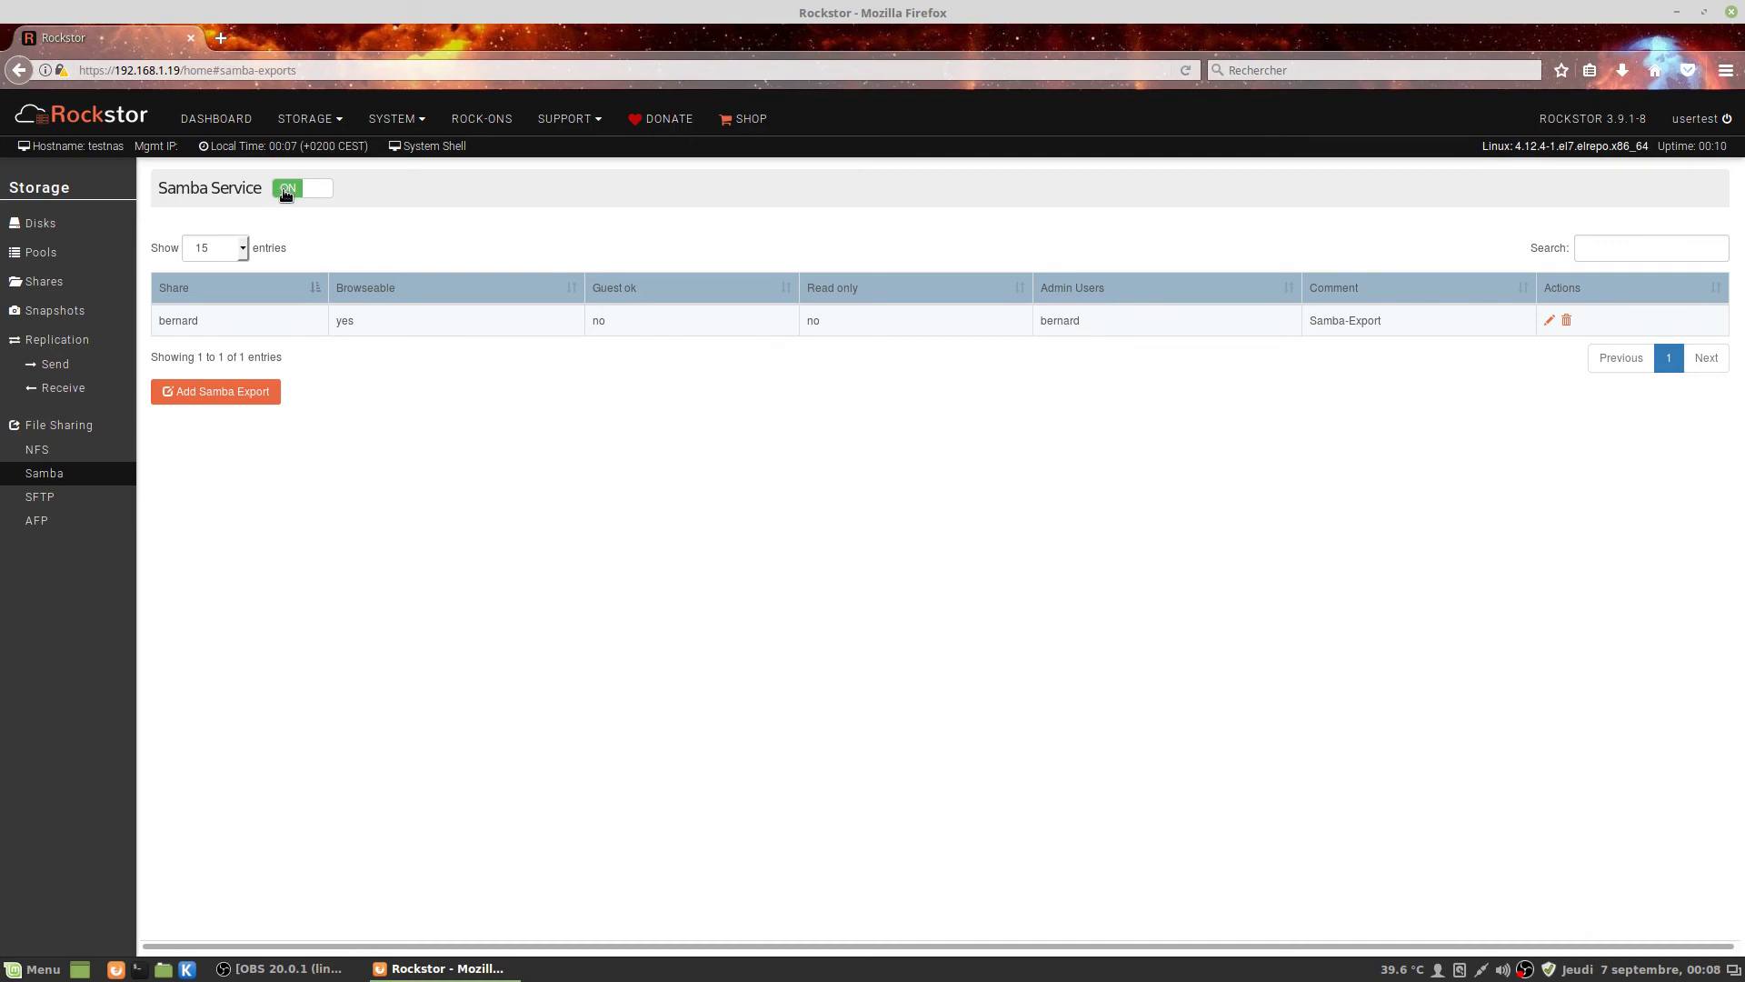
click(285, 191)
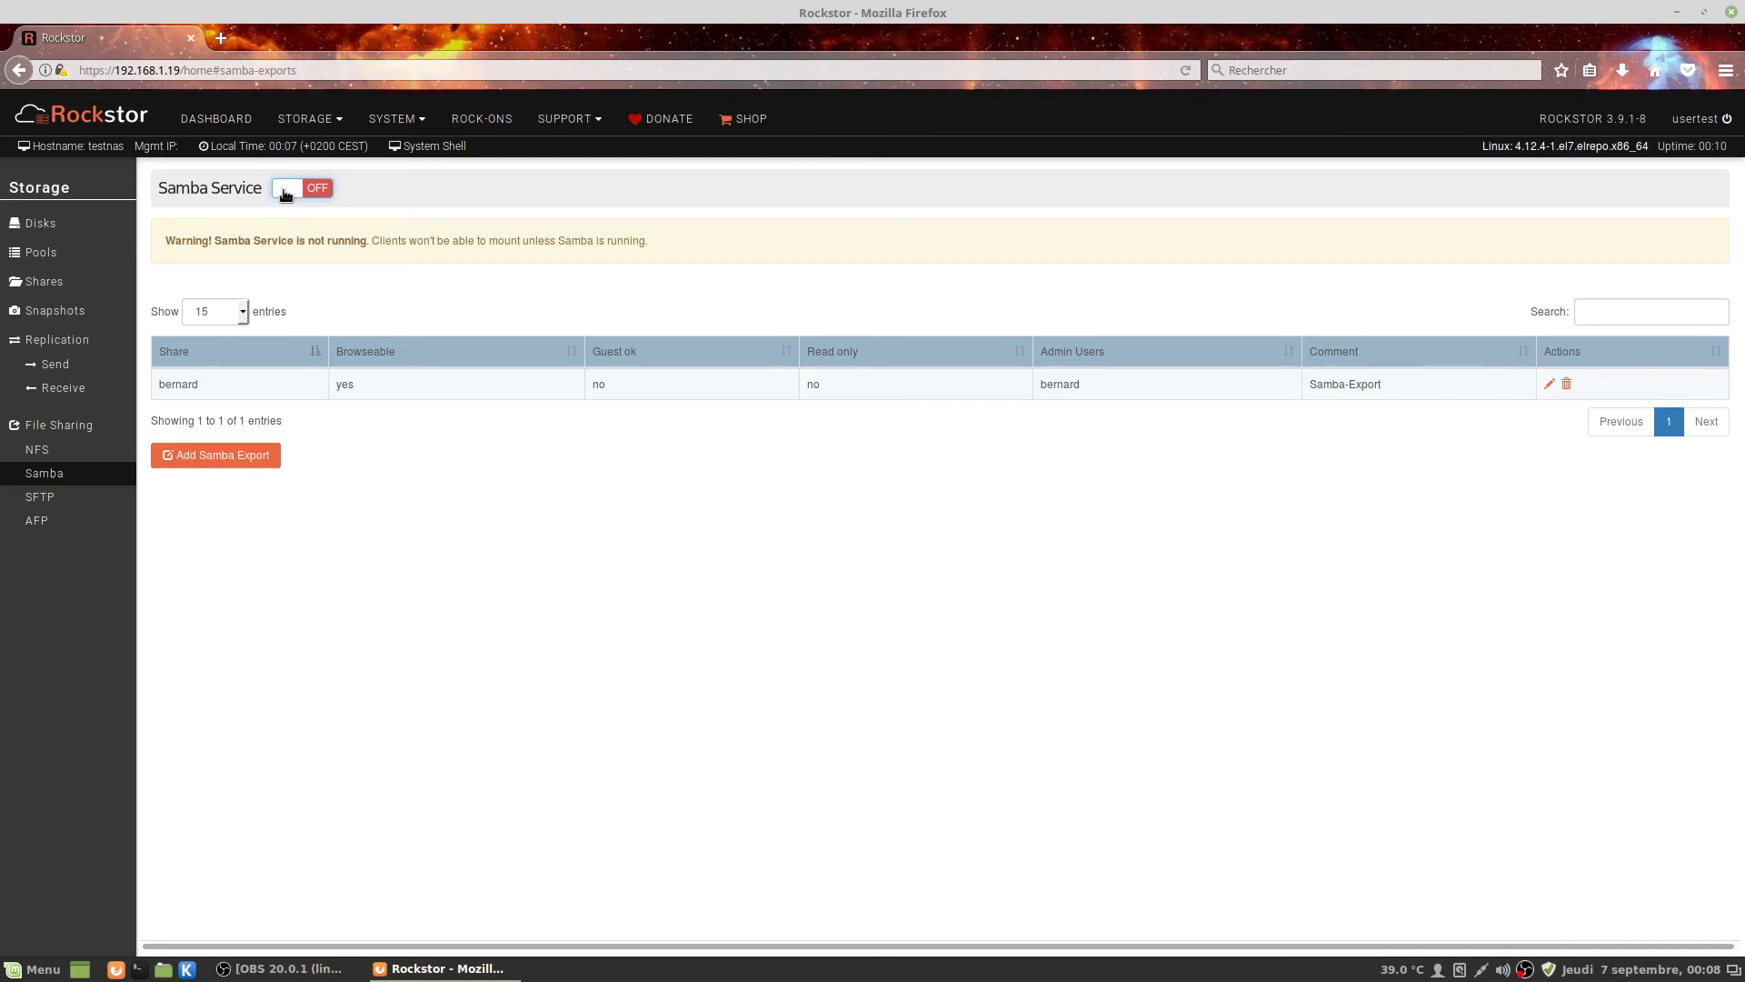
click(285, 192)
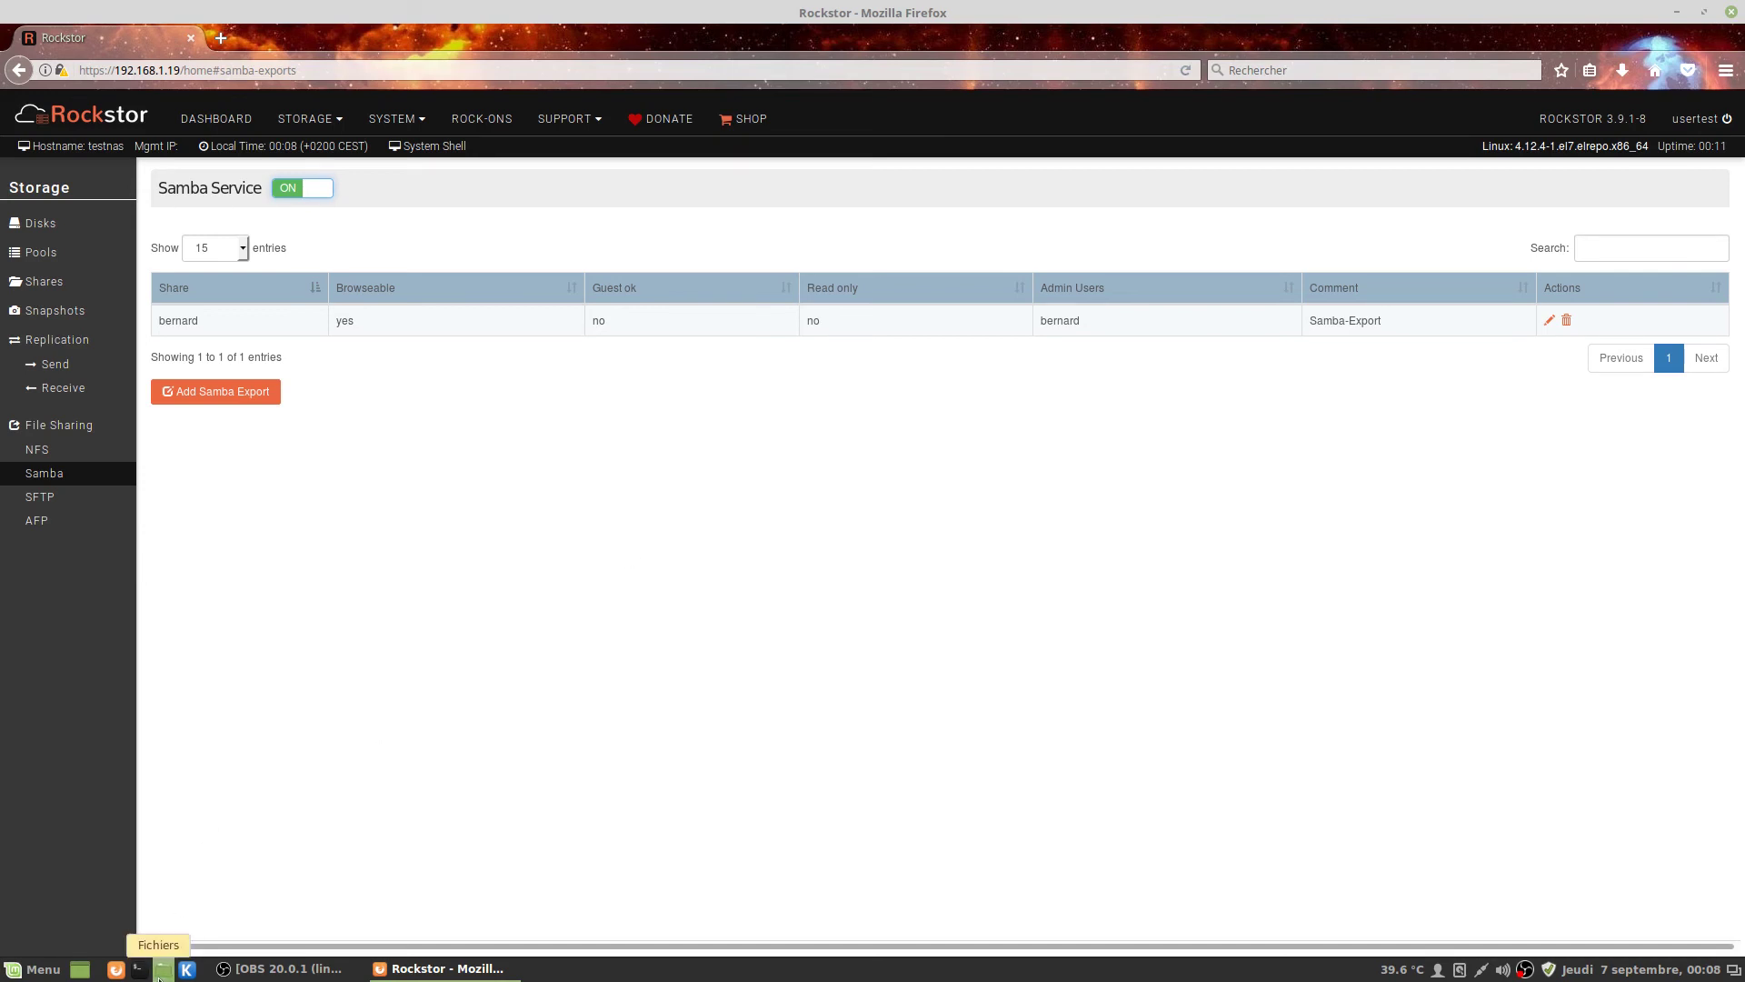
In Nemo, browse to Réseau Windows and bring up Se connecter à un serveur.
click(160, 969)
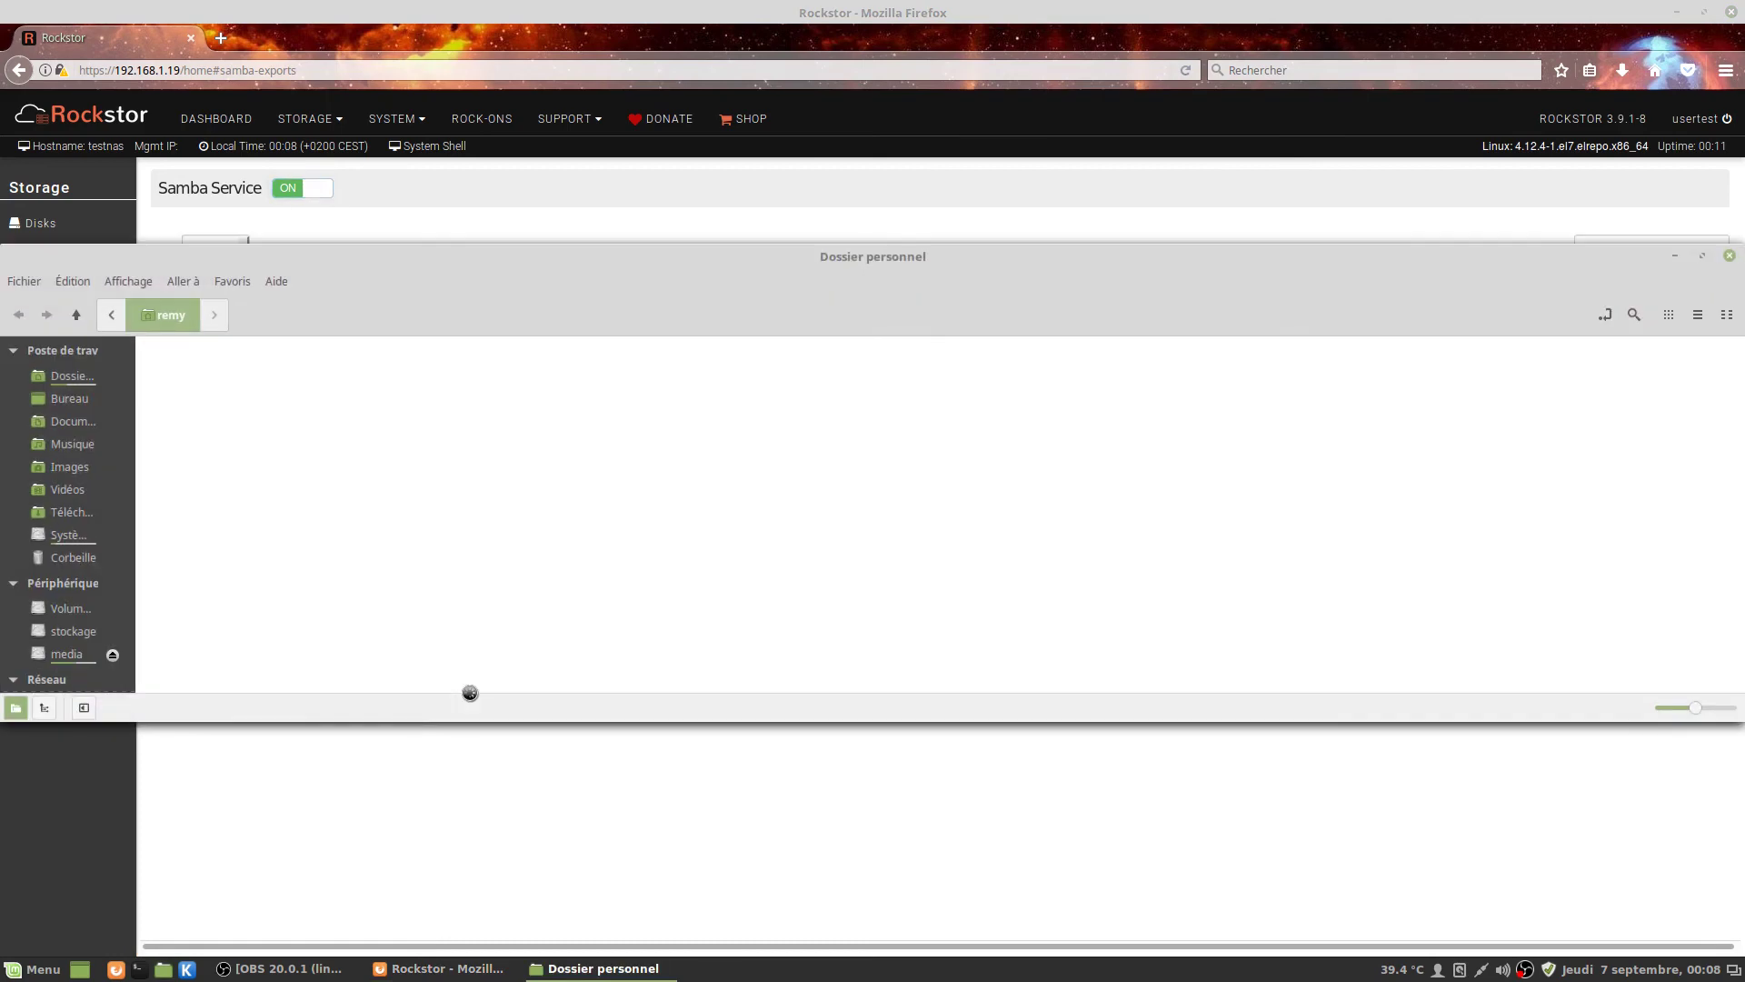
scroll(58, 579, down, 1)
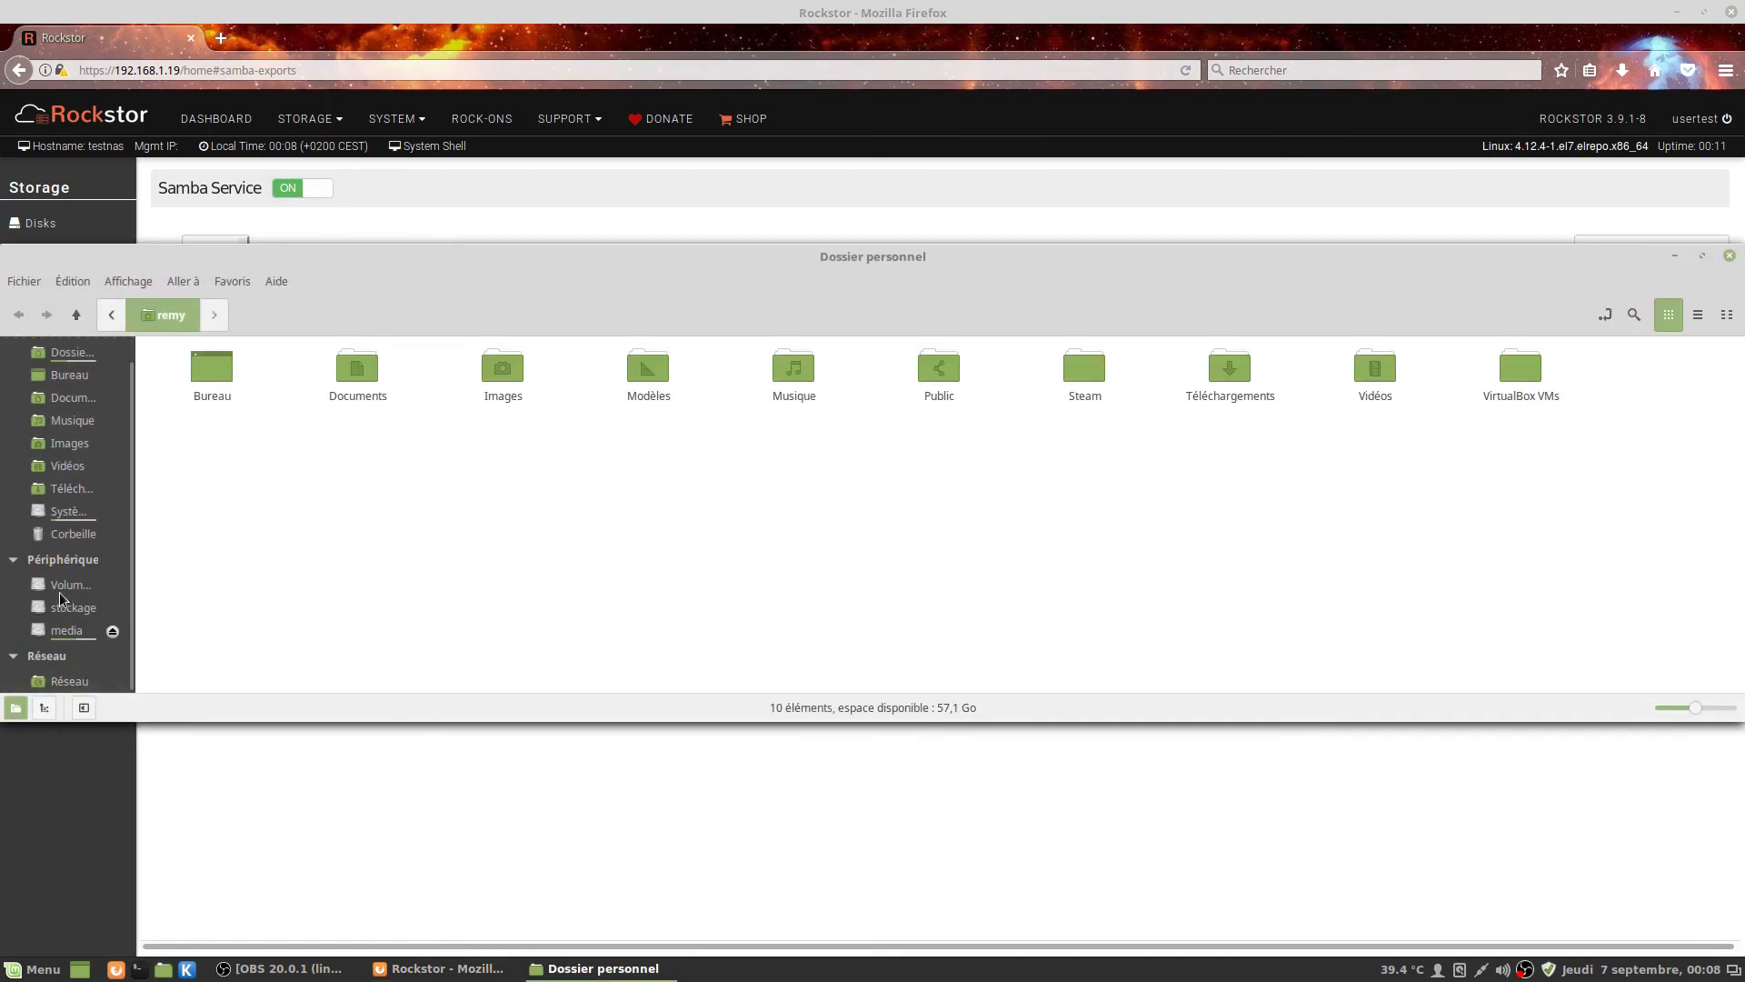
click(69, 680)
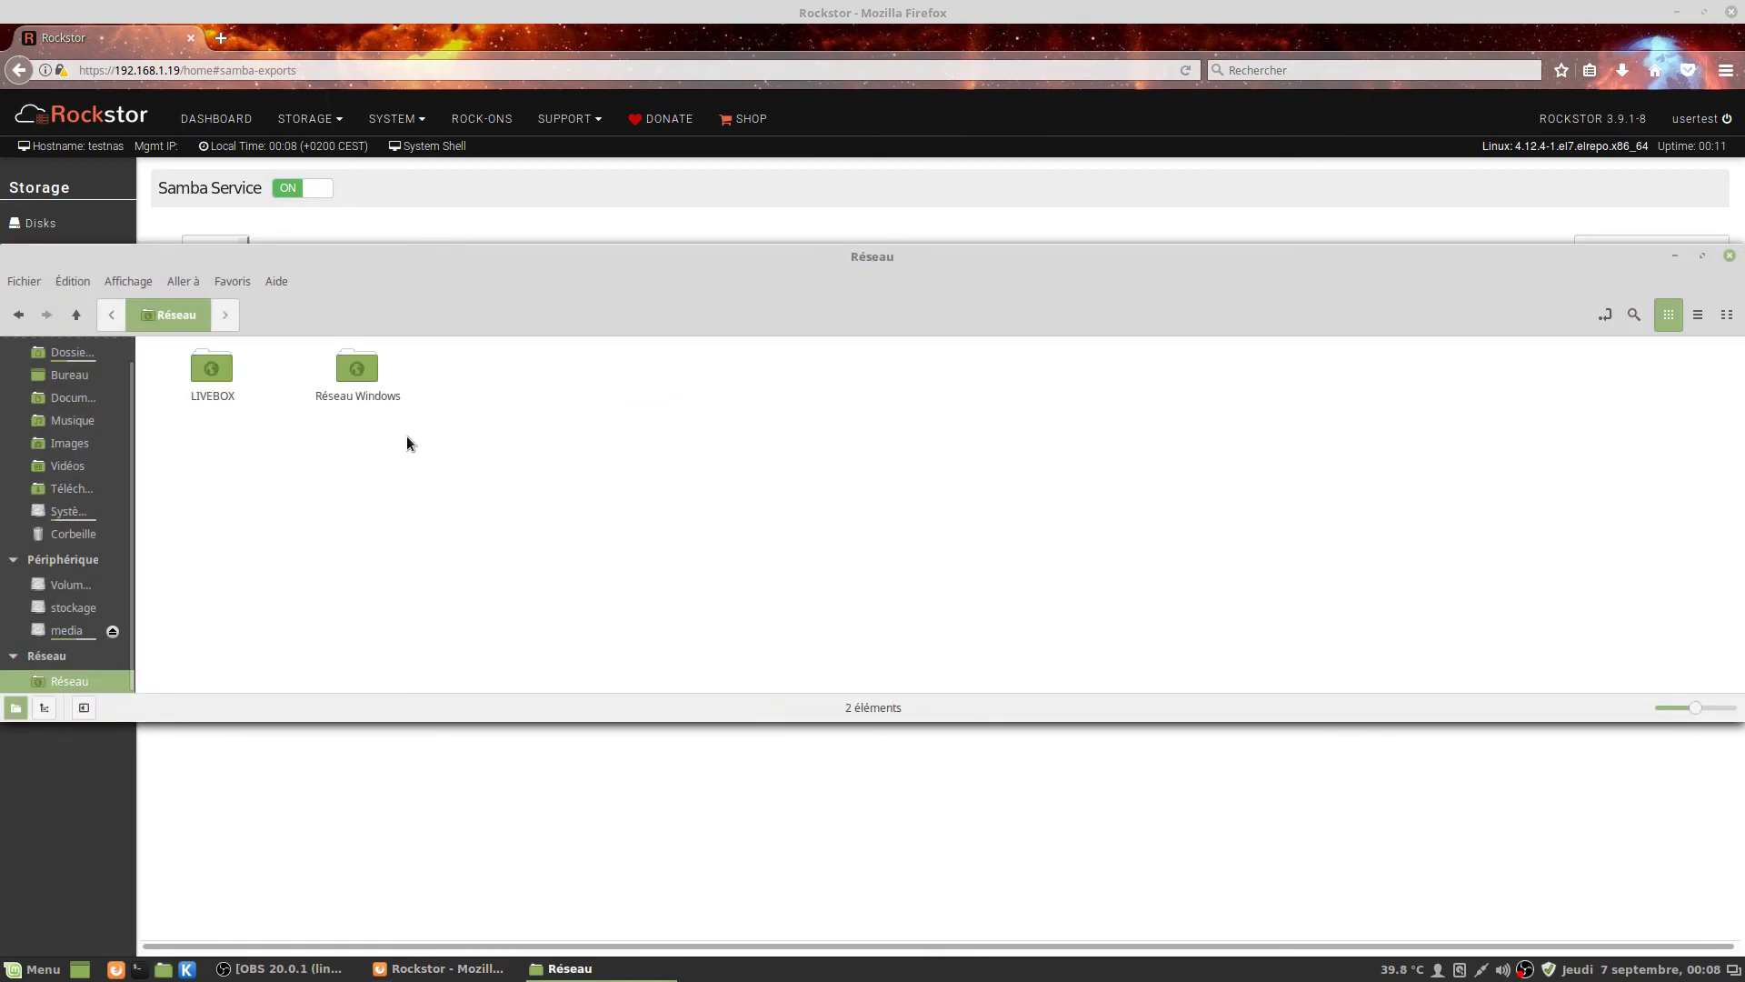
double_click(354, 373)
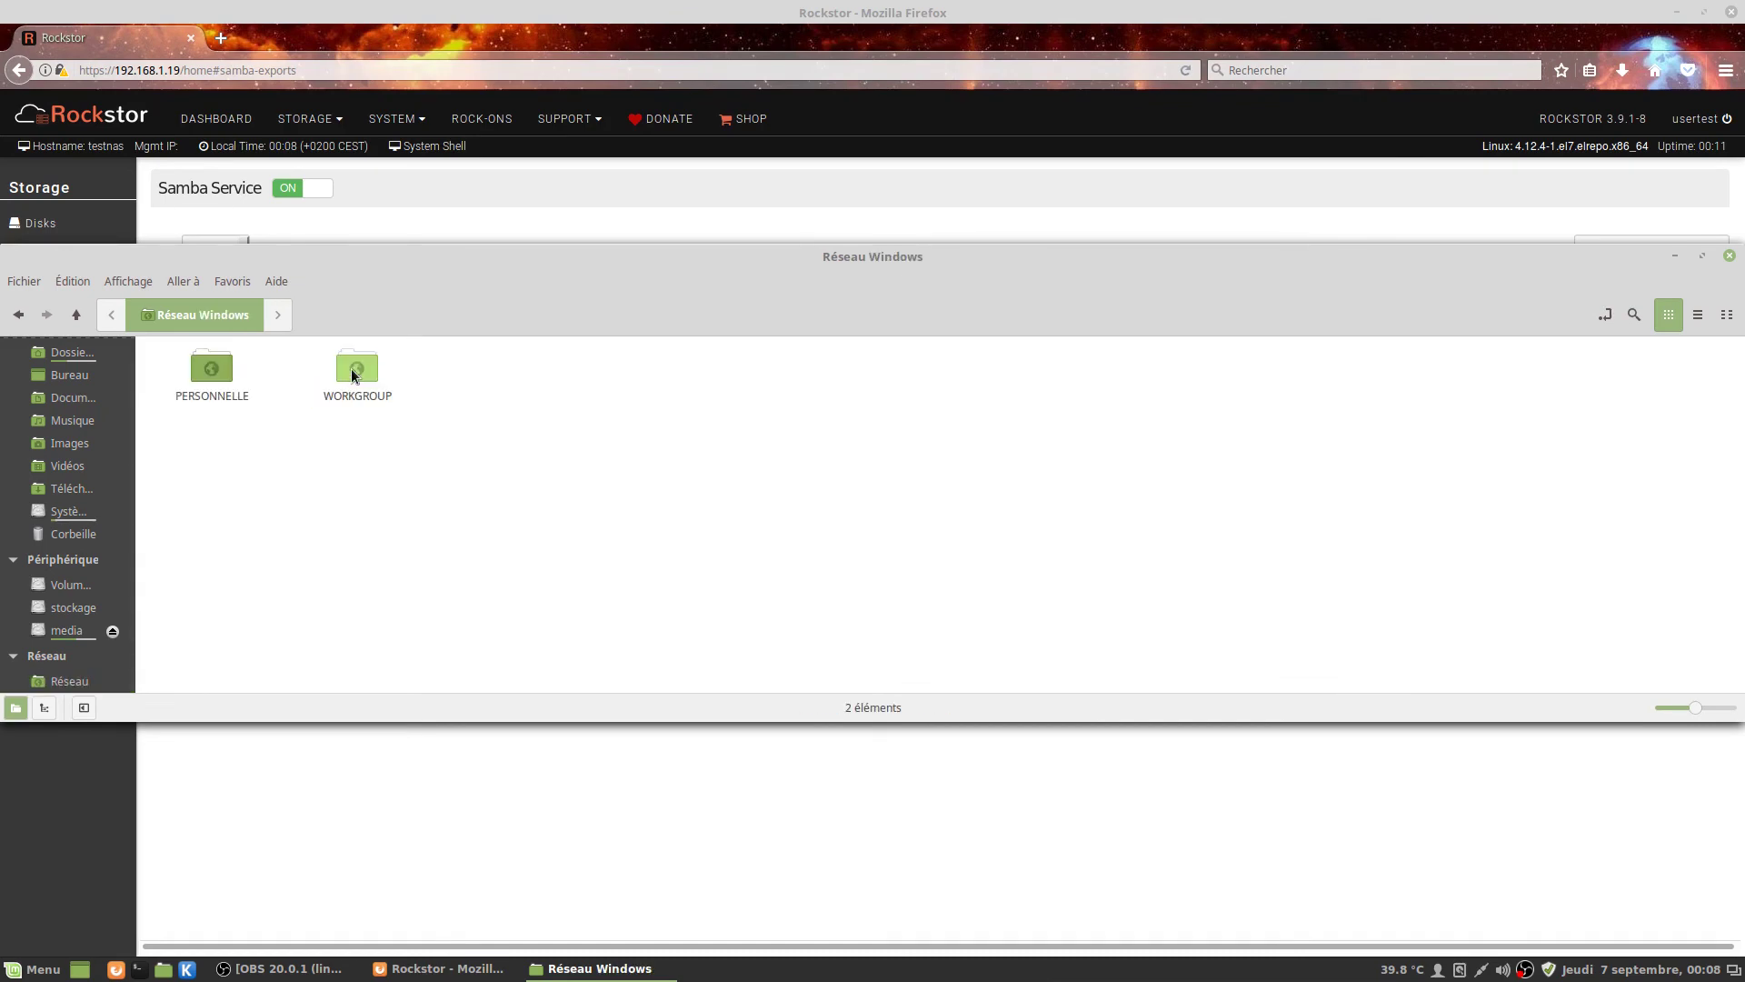
click(24, 282)
click(68, 411)
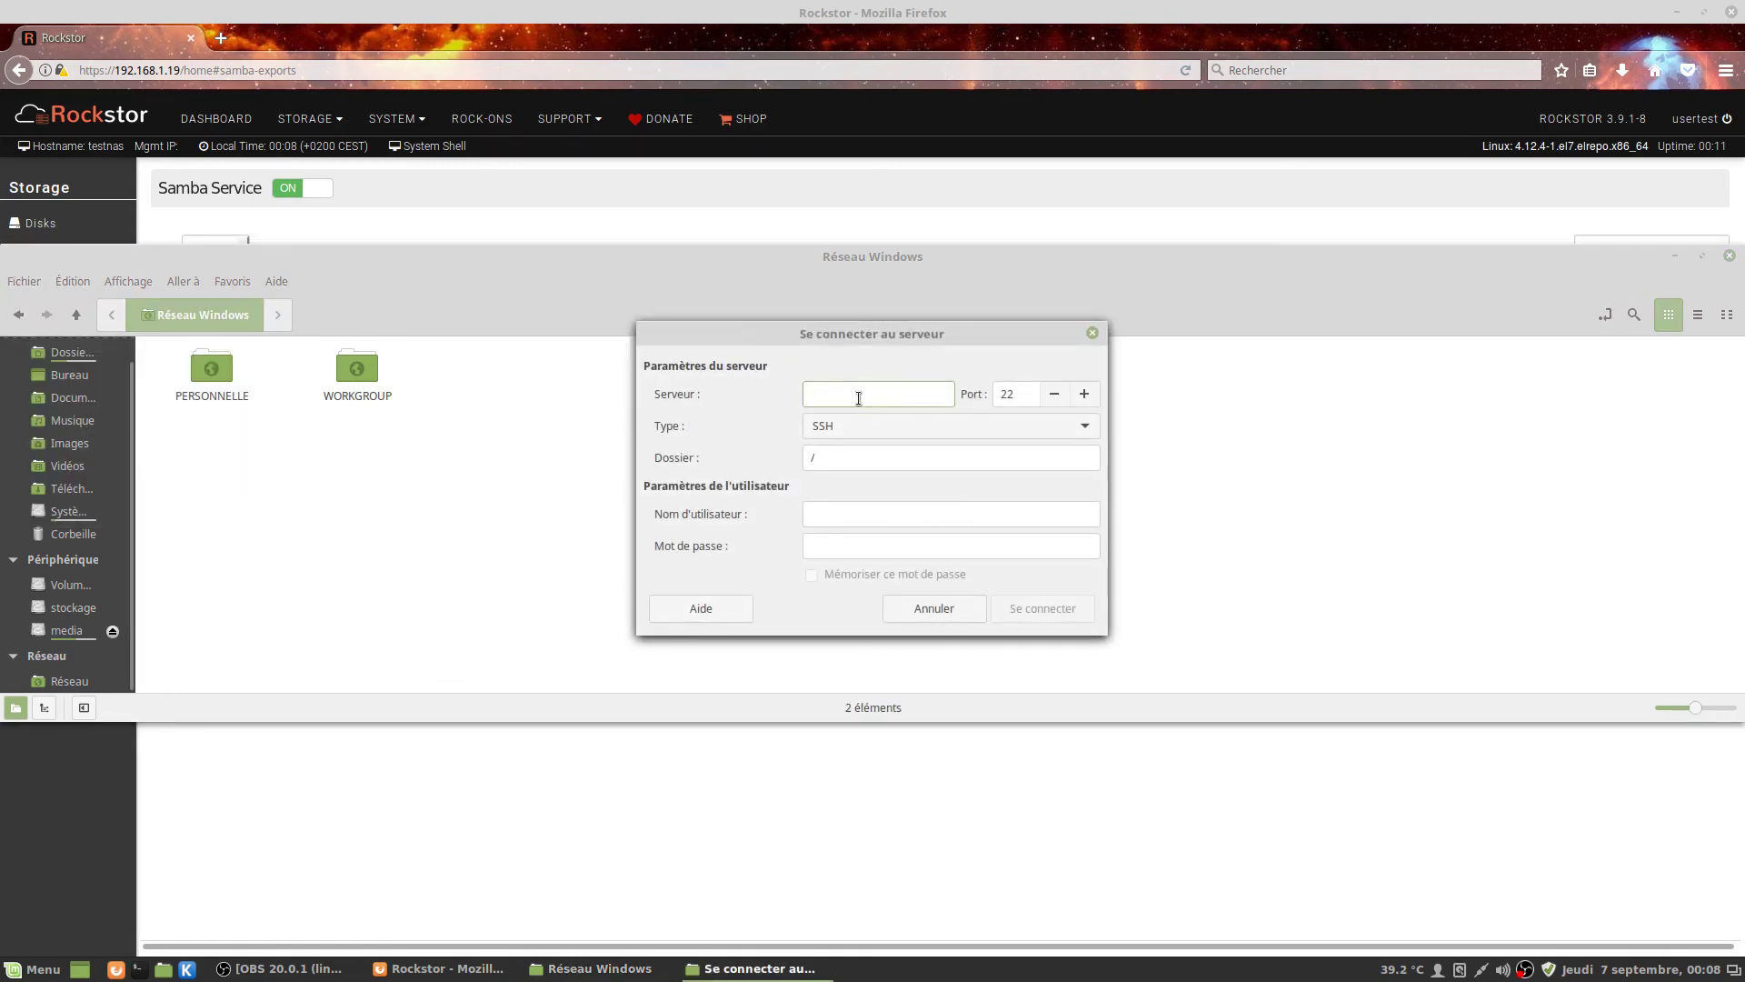
Enter server 192.168.1.19 as a Partage Windows with share bernard and an empty folder path.
text(192)
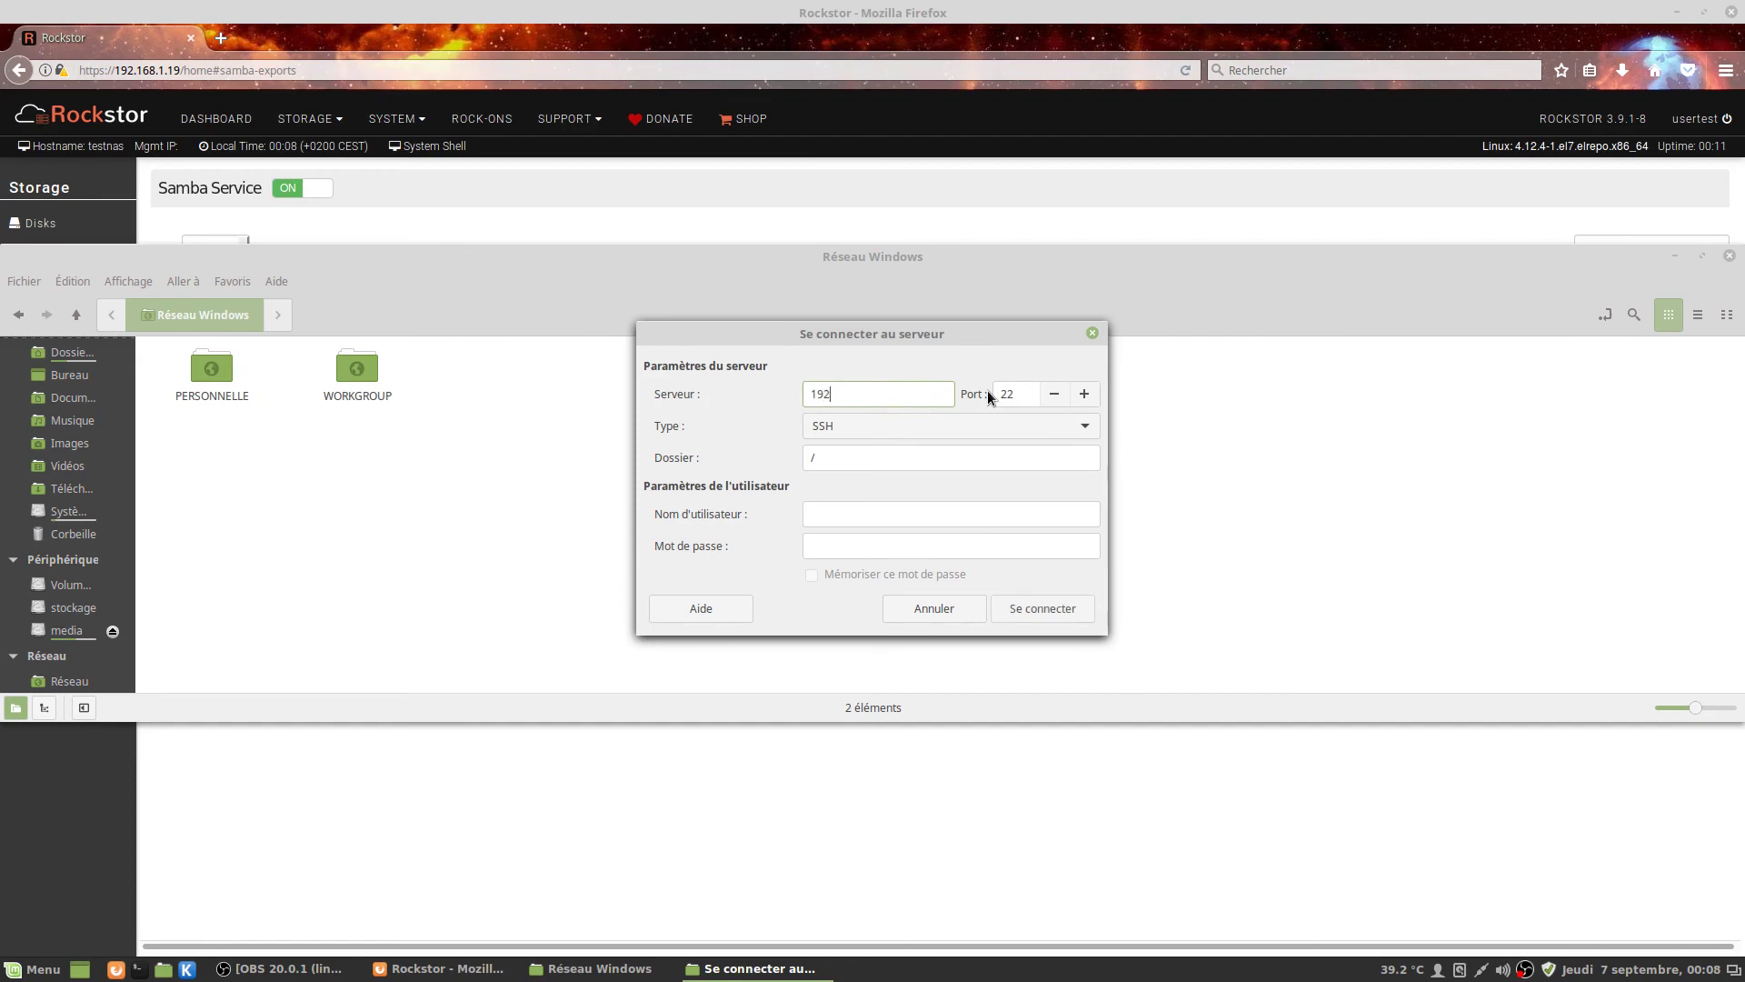
text(.168.1.19)
key(Tab)
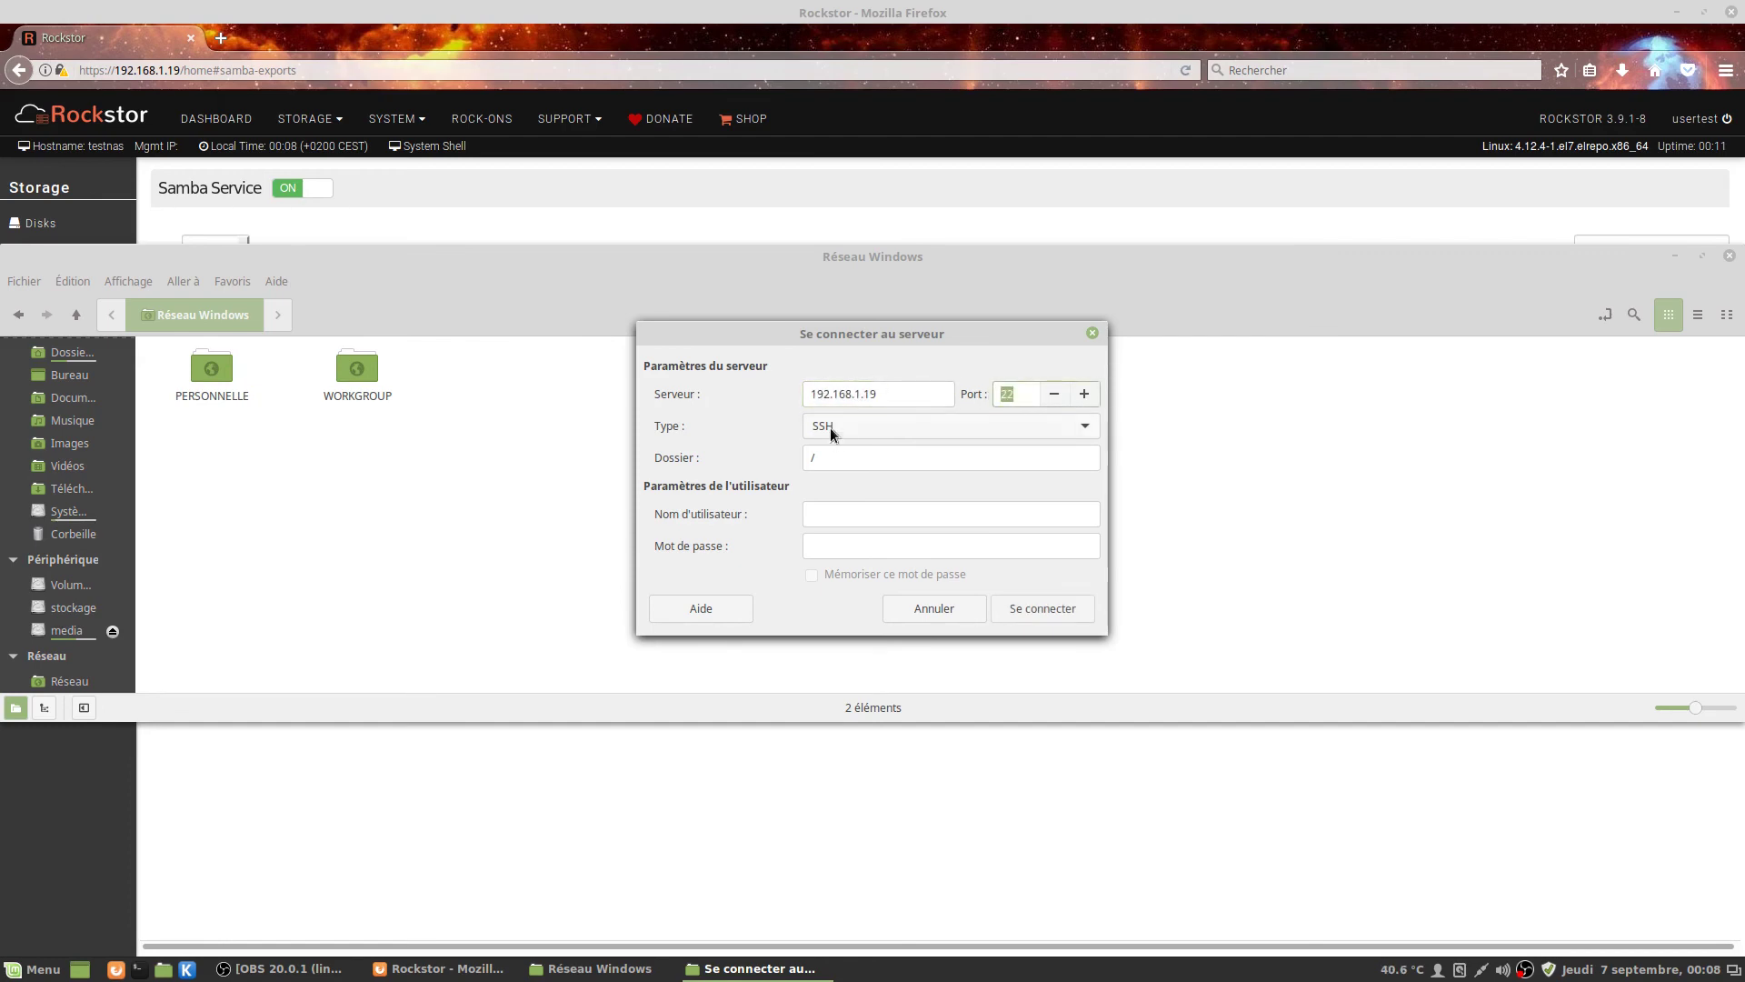
click(829, 427)
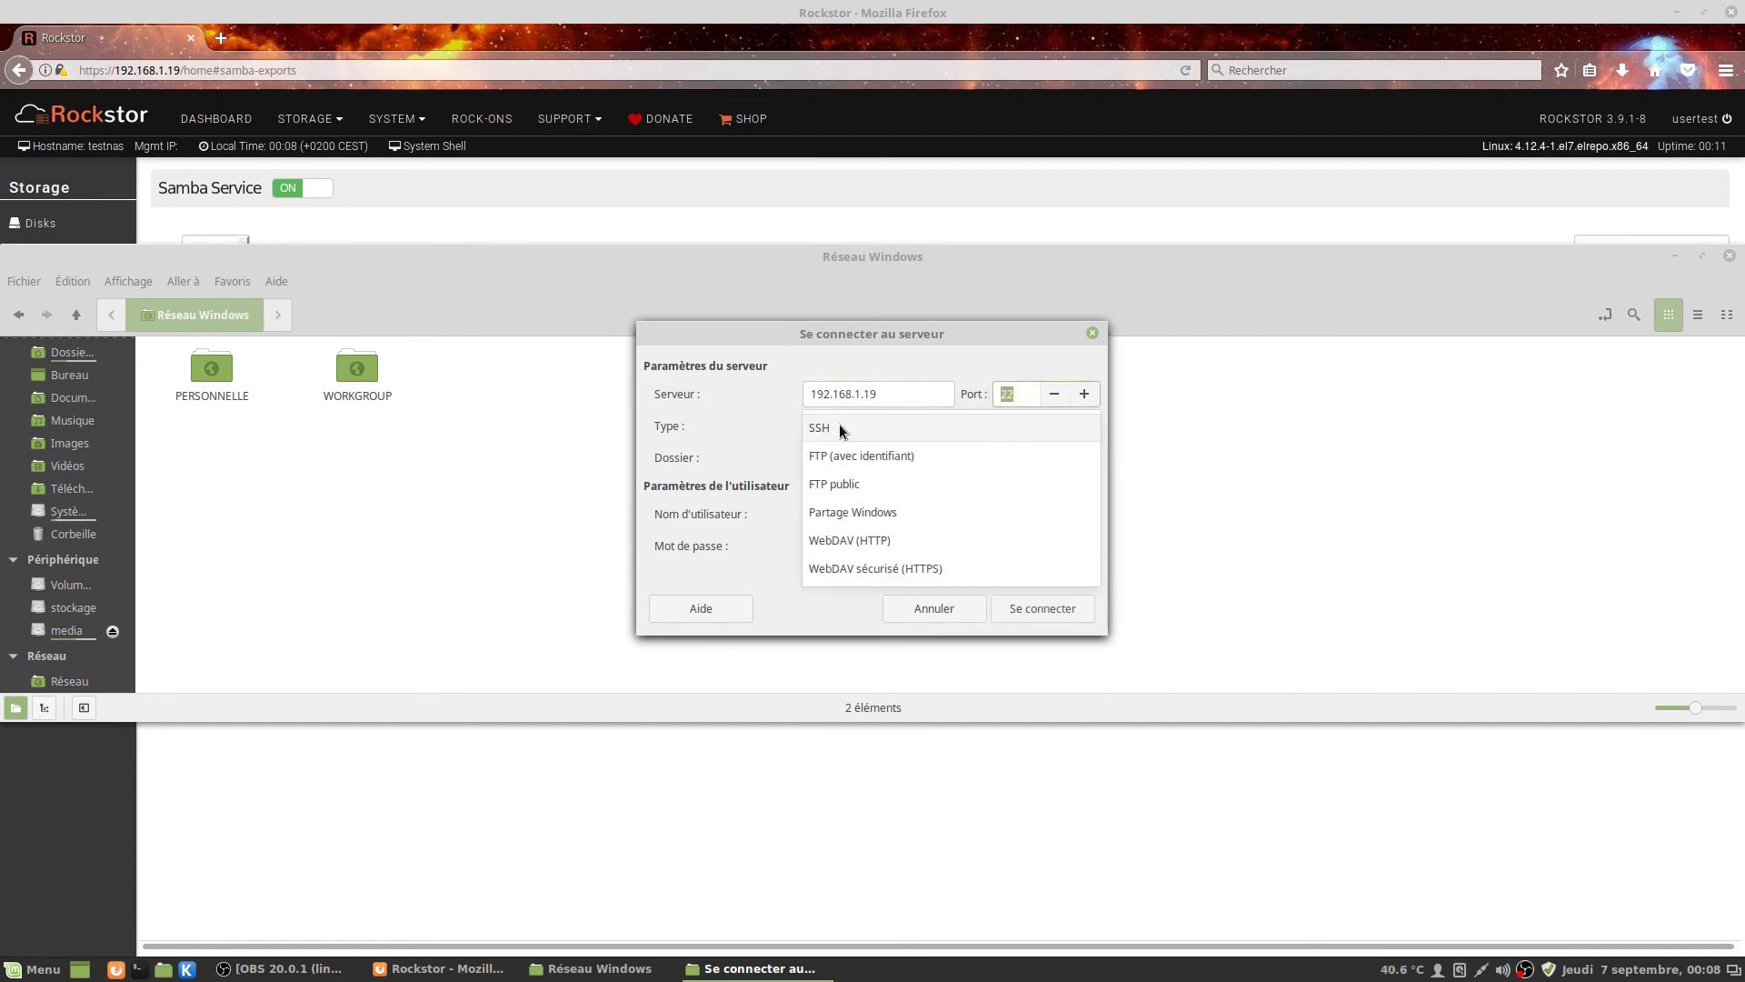
click(855, 512)
click(843, 461)
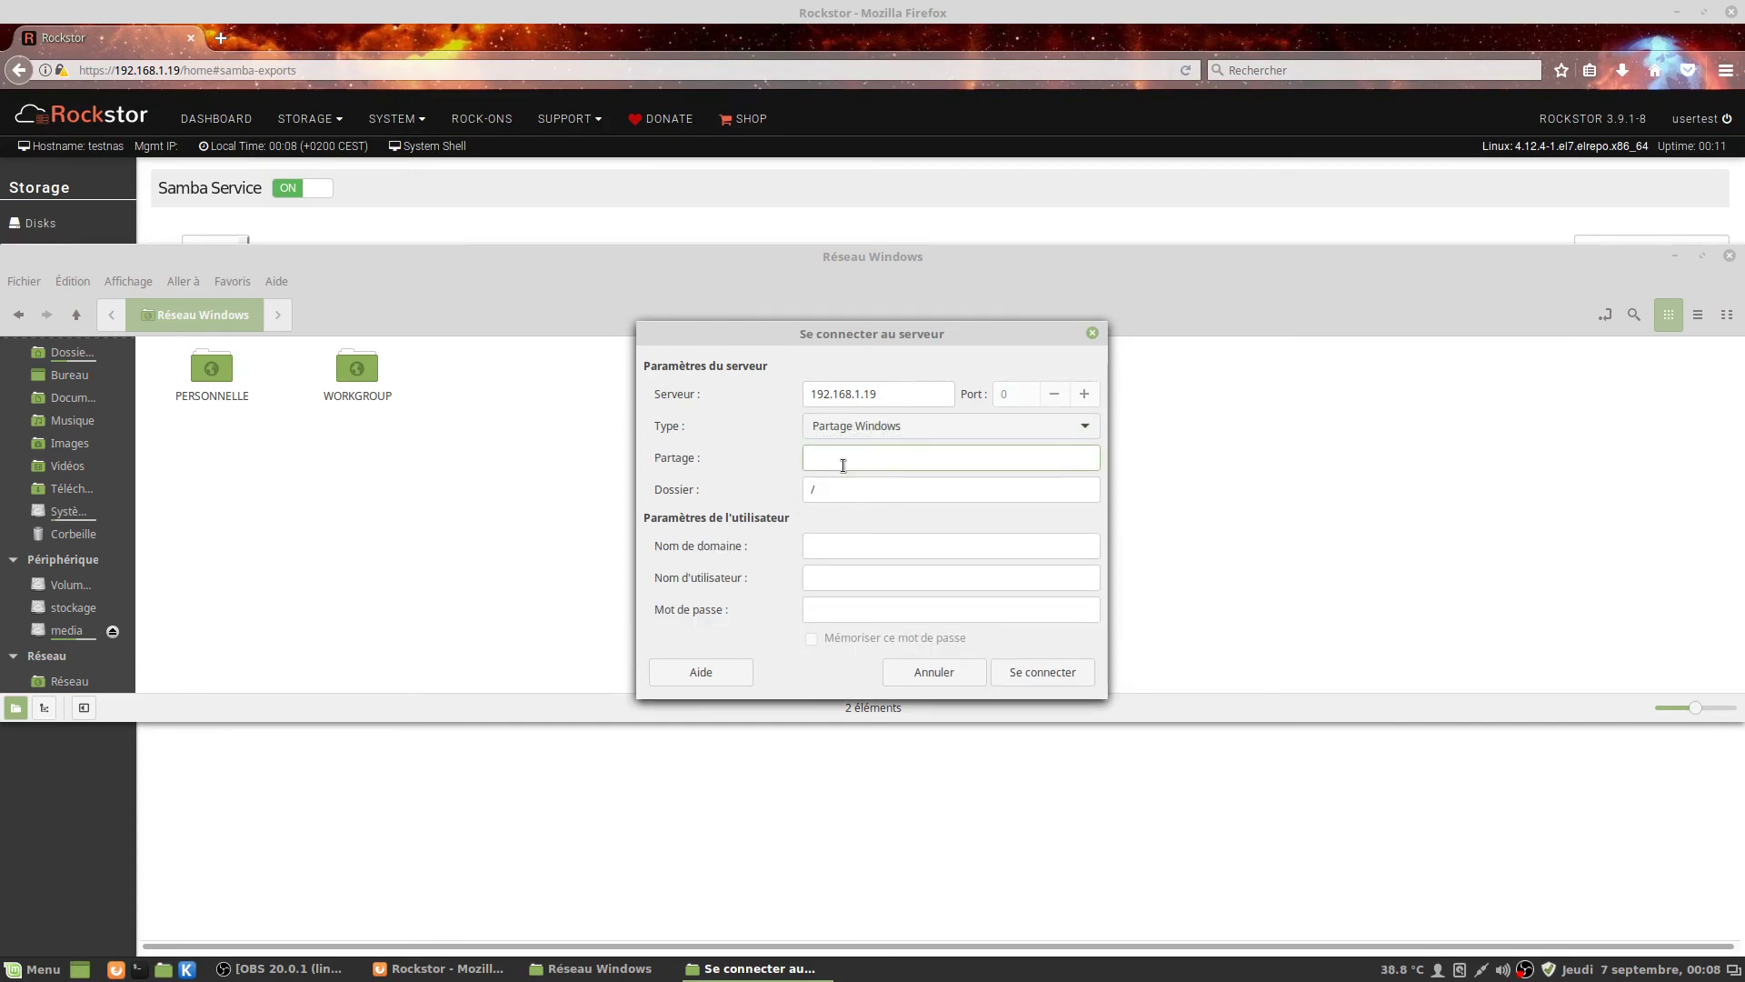
text(bernard)
key(Tab)
key(BackSpace)
key(Tab)
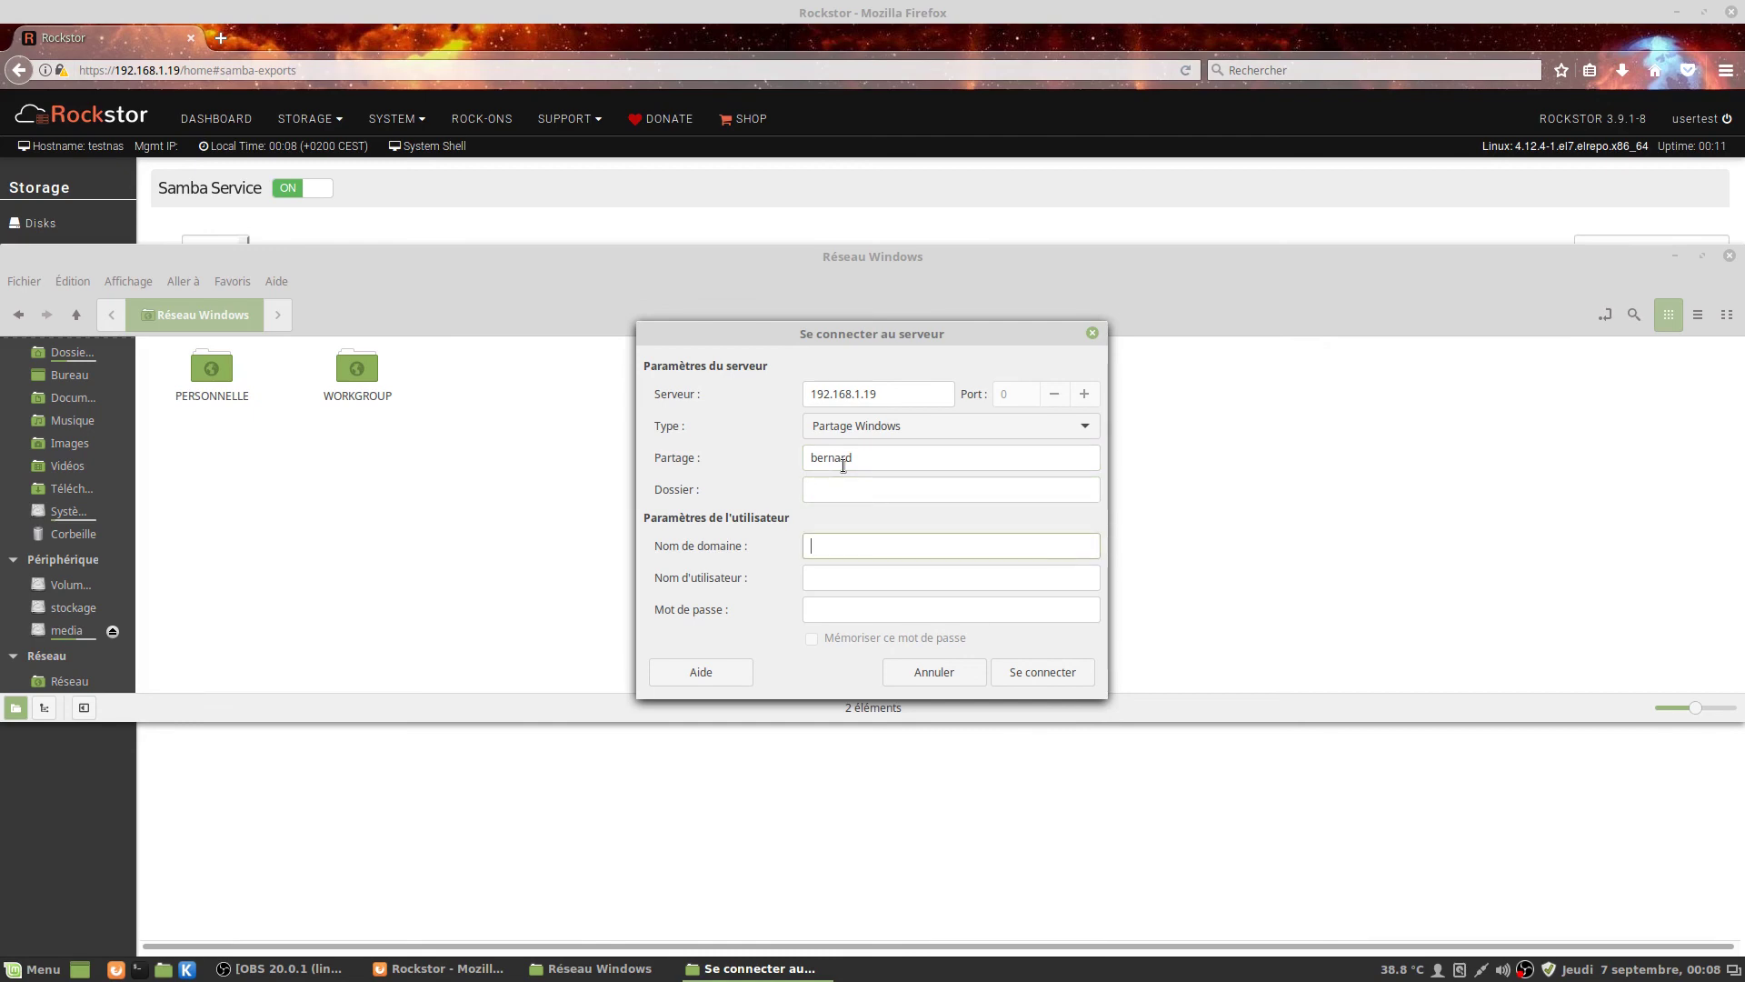
Fill in the user name and account password, then connect to the share.
text(bernard)
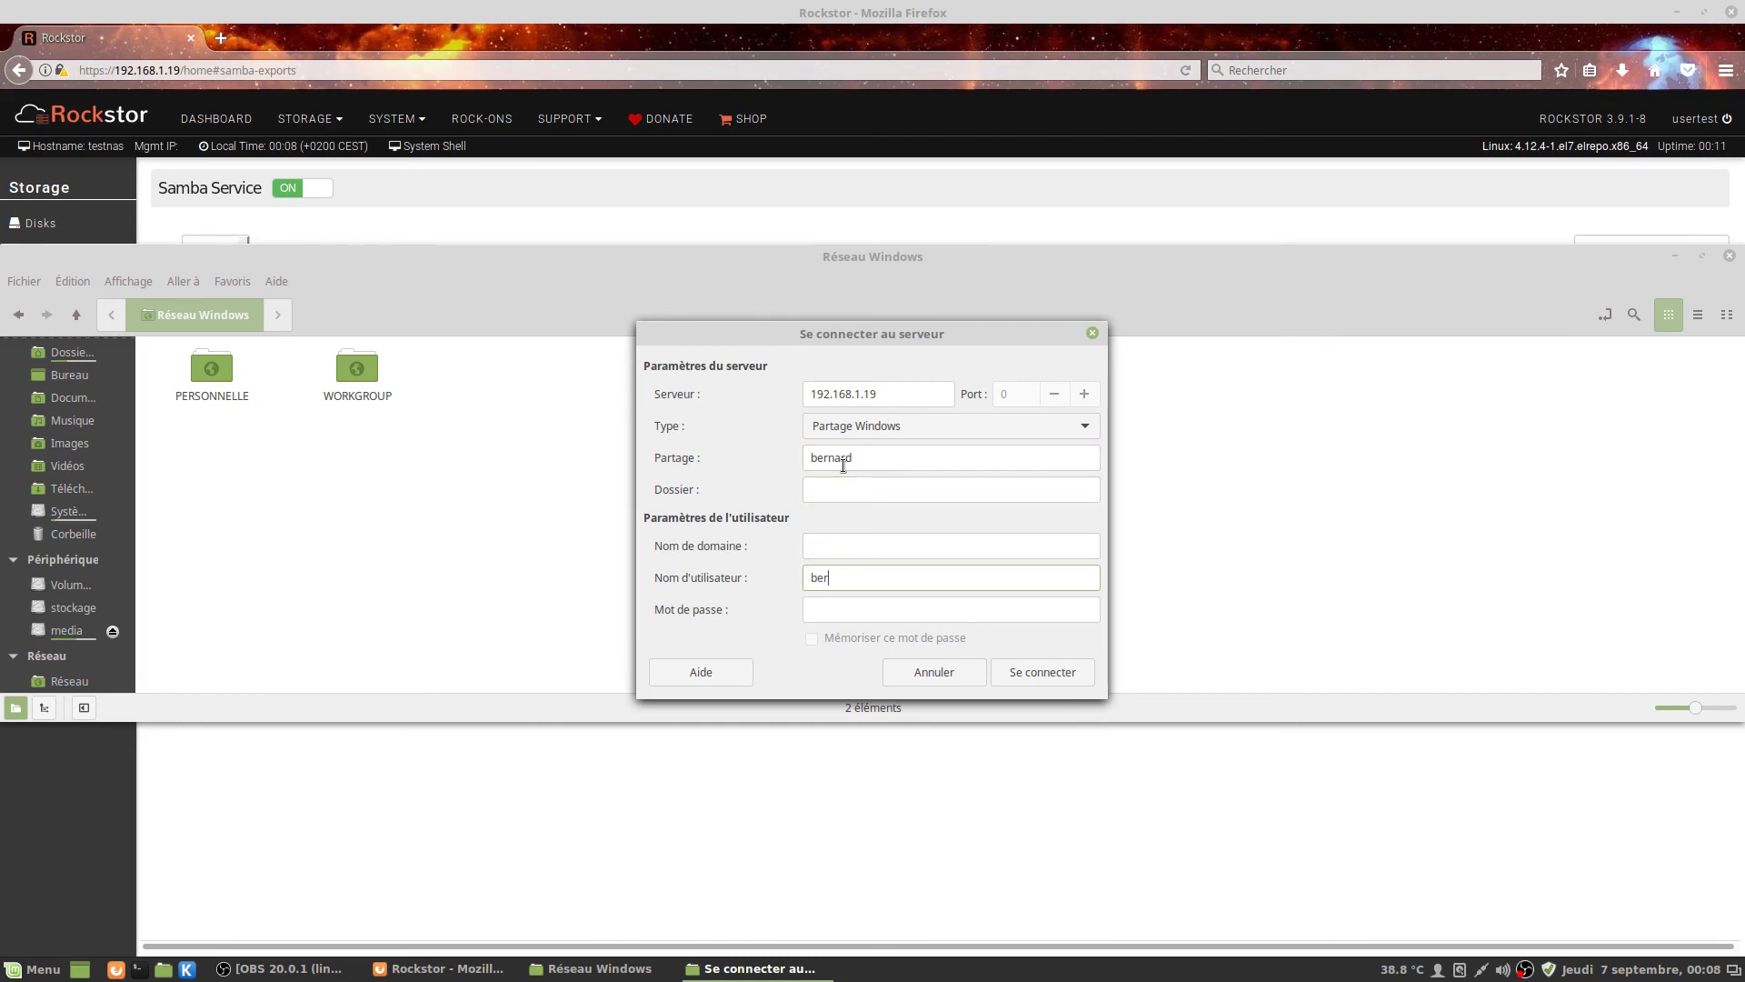
key(Tab)
text(test)
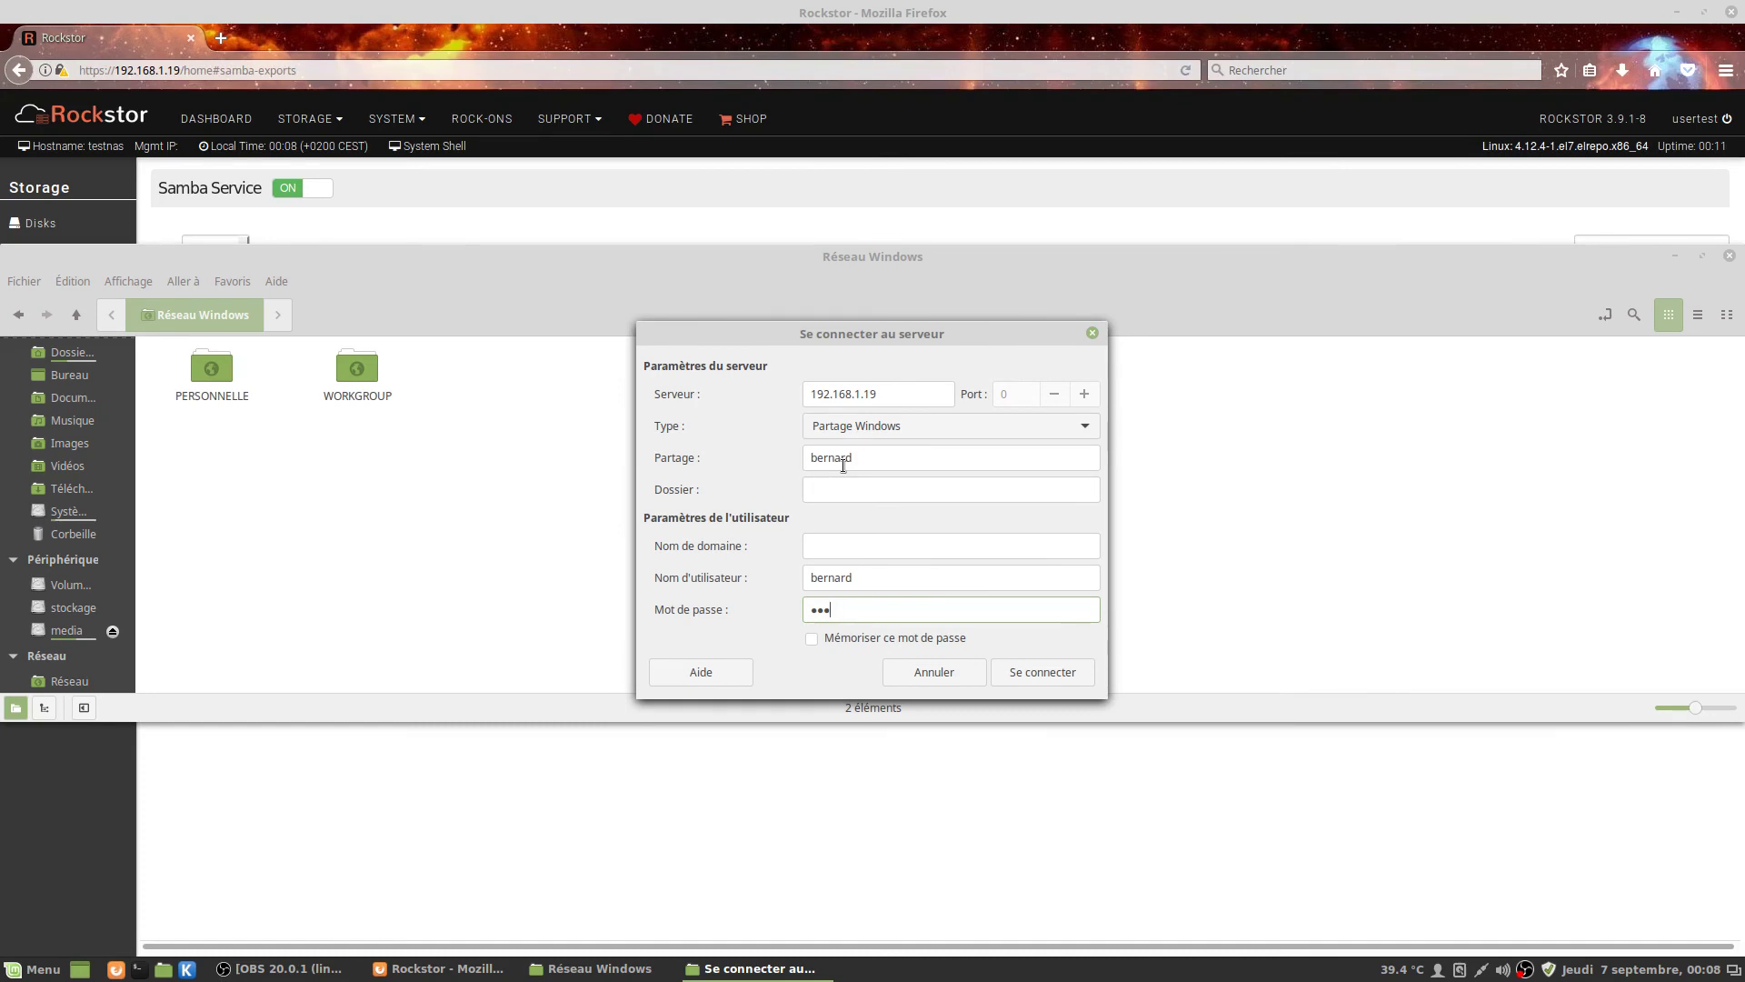
key(BackSpace)
key(BackSpace)
key(BackSpace)
text(test)
click(1022, 672)
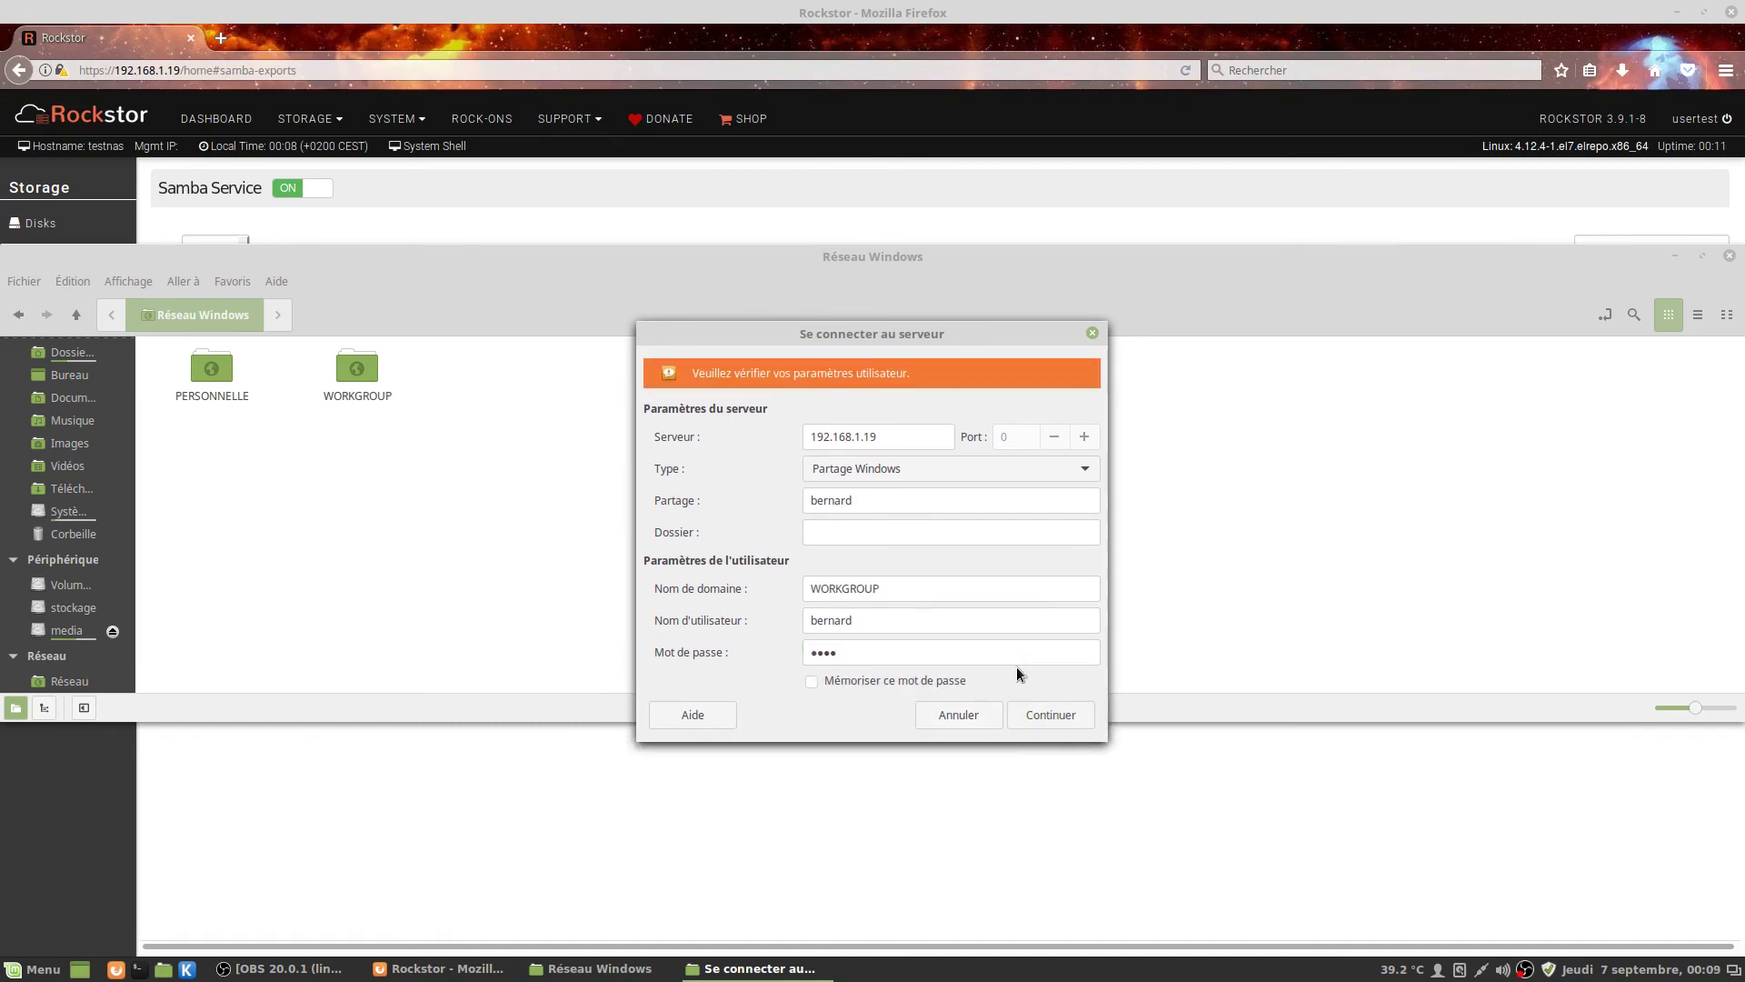
double_click(924, 653)
text(••••••)
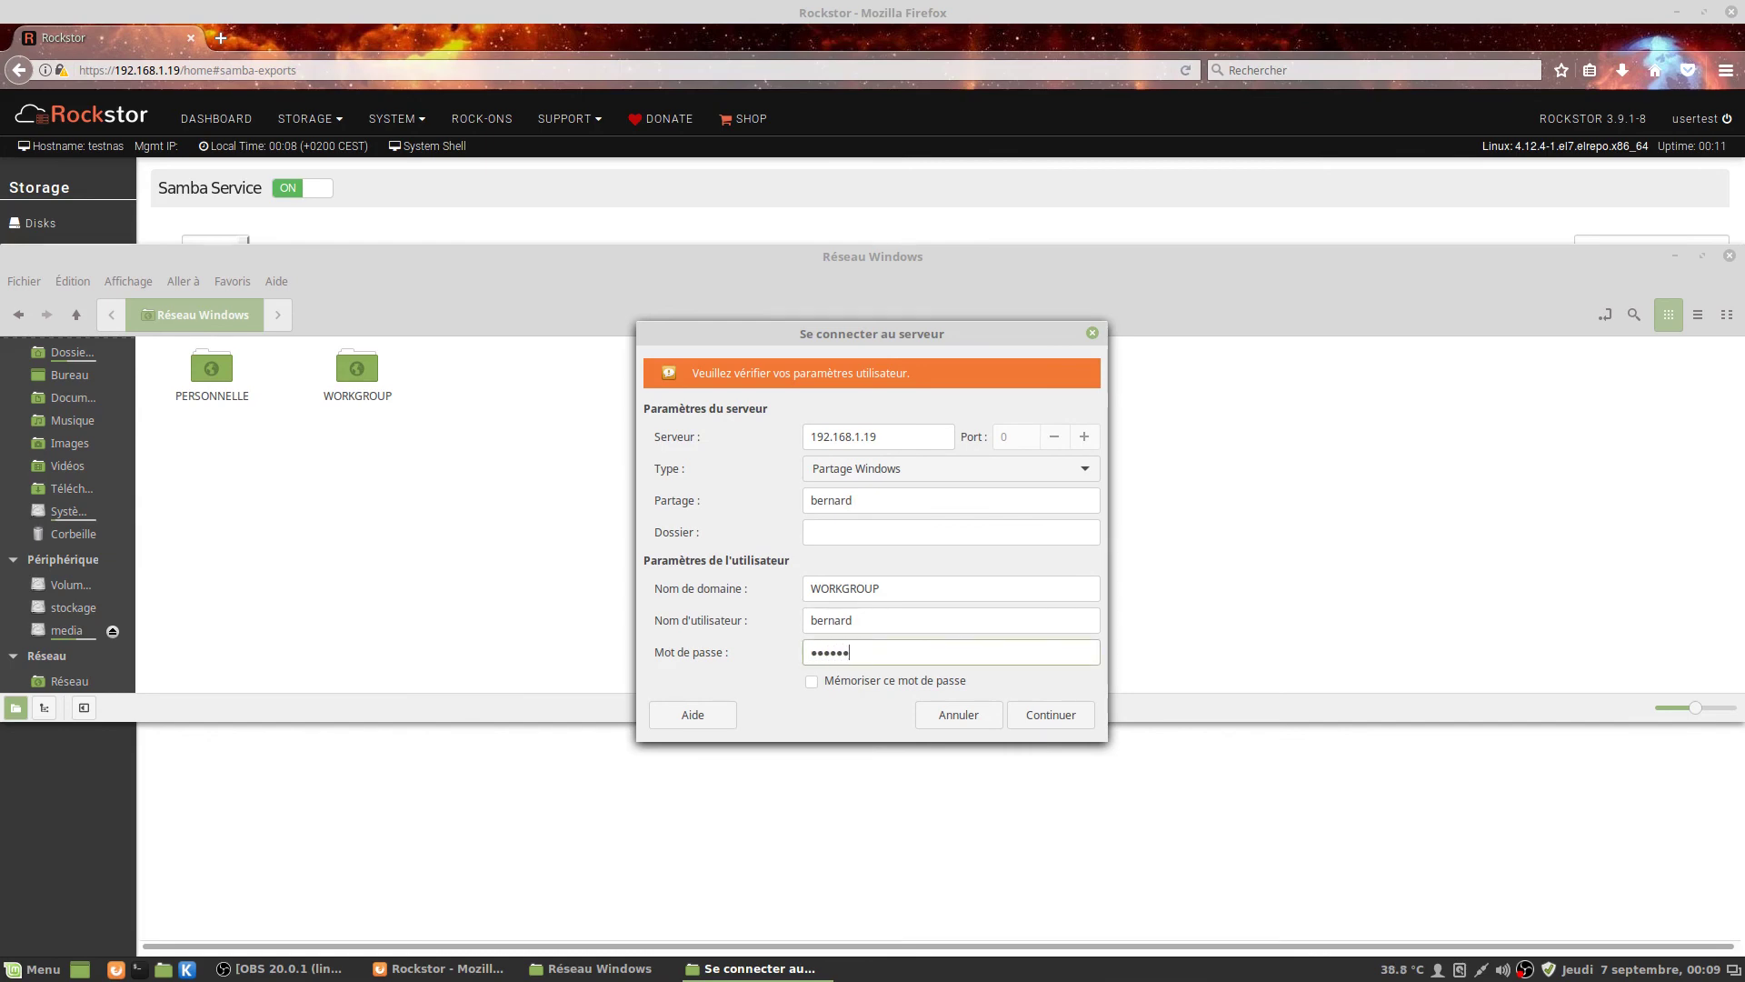
key(BackSpace)
key(BackSpace)
key(BackSpace)
key(BackSpace)
key(BackSpace)
key(BackSpace)
text(••••)
key(Return)
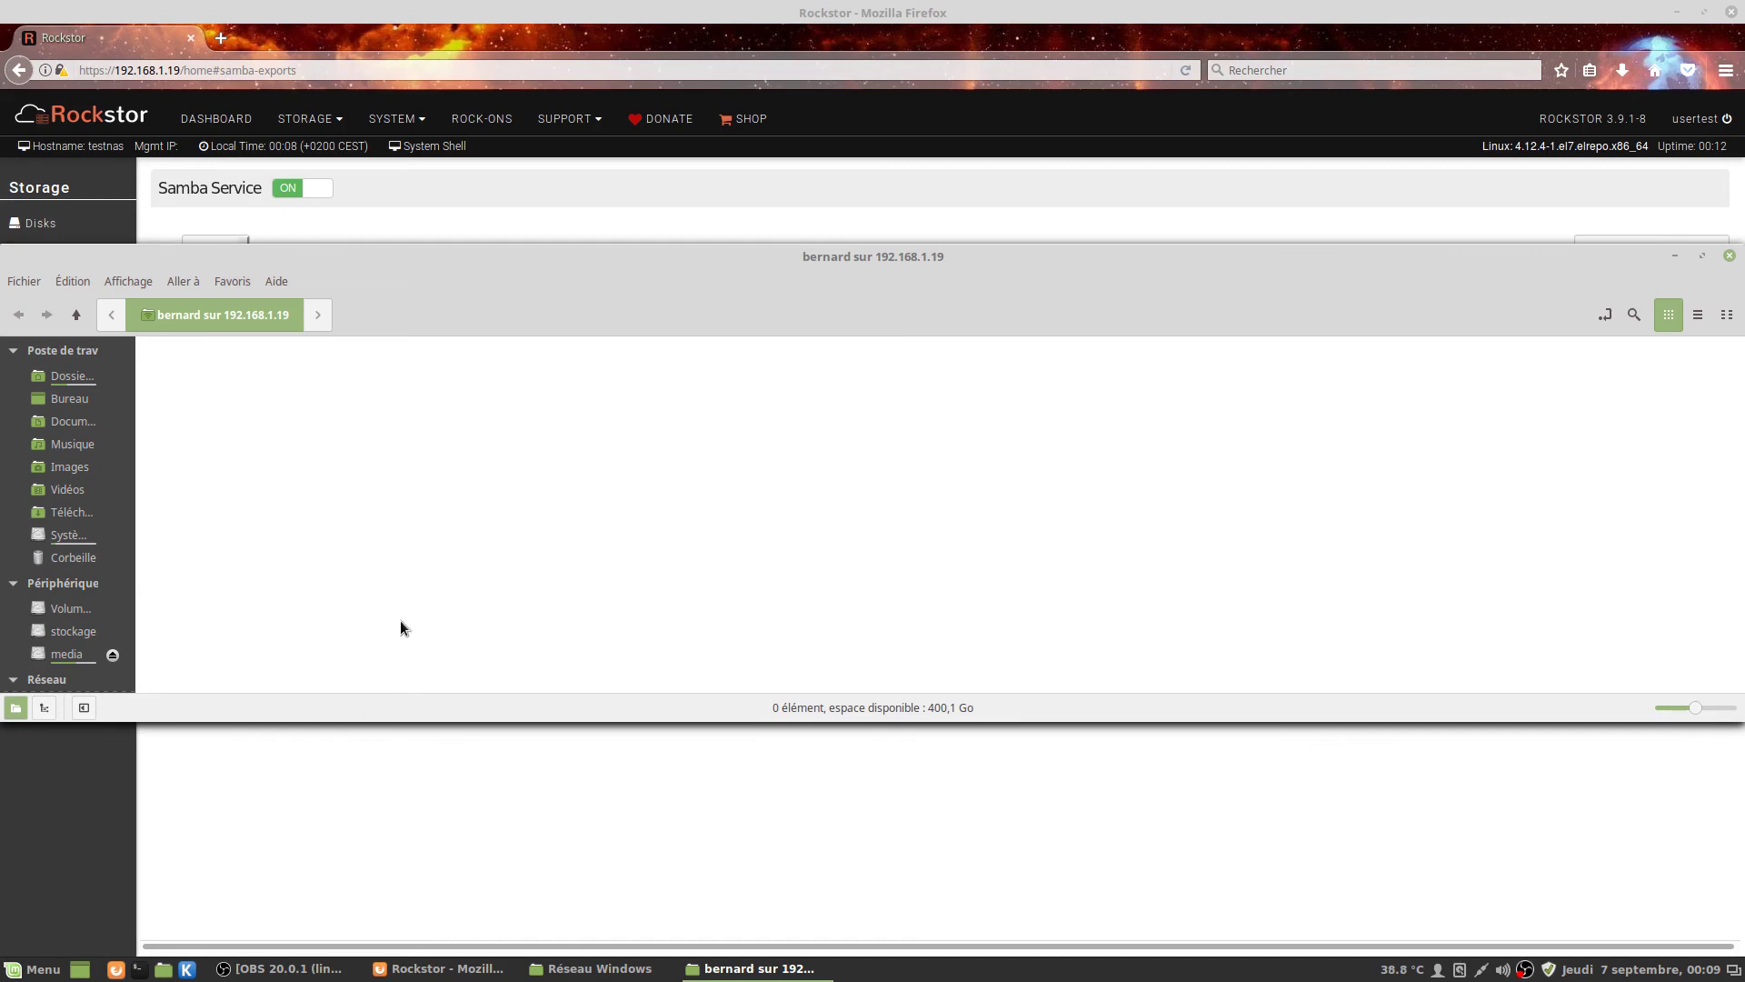
Launch LibreOffice Writer from Bureautique and type 'Il était une fois'.
click(11, 974)
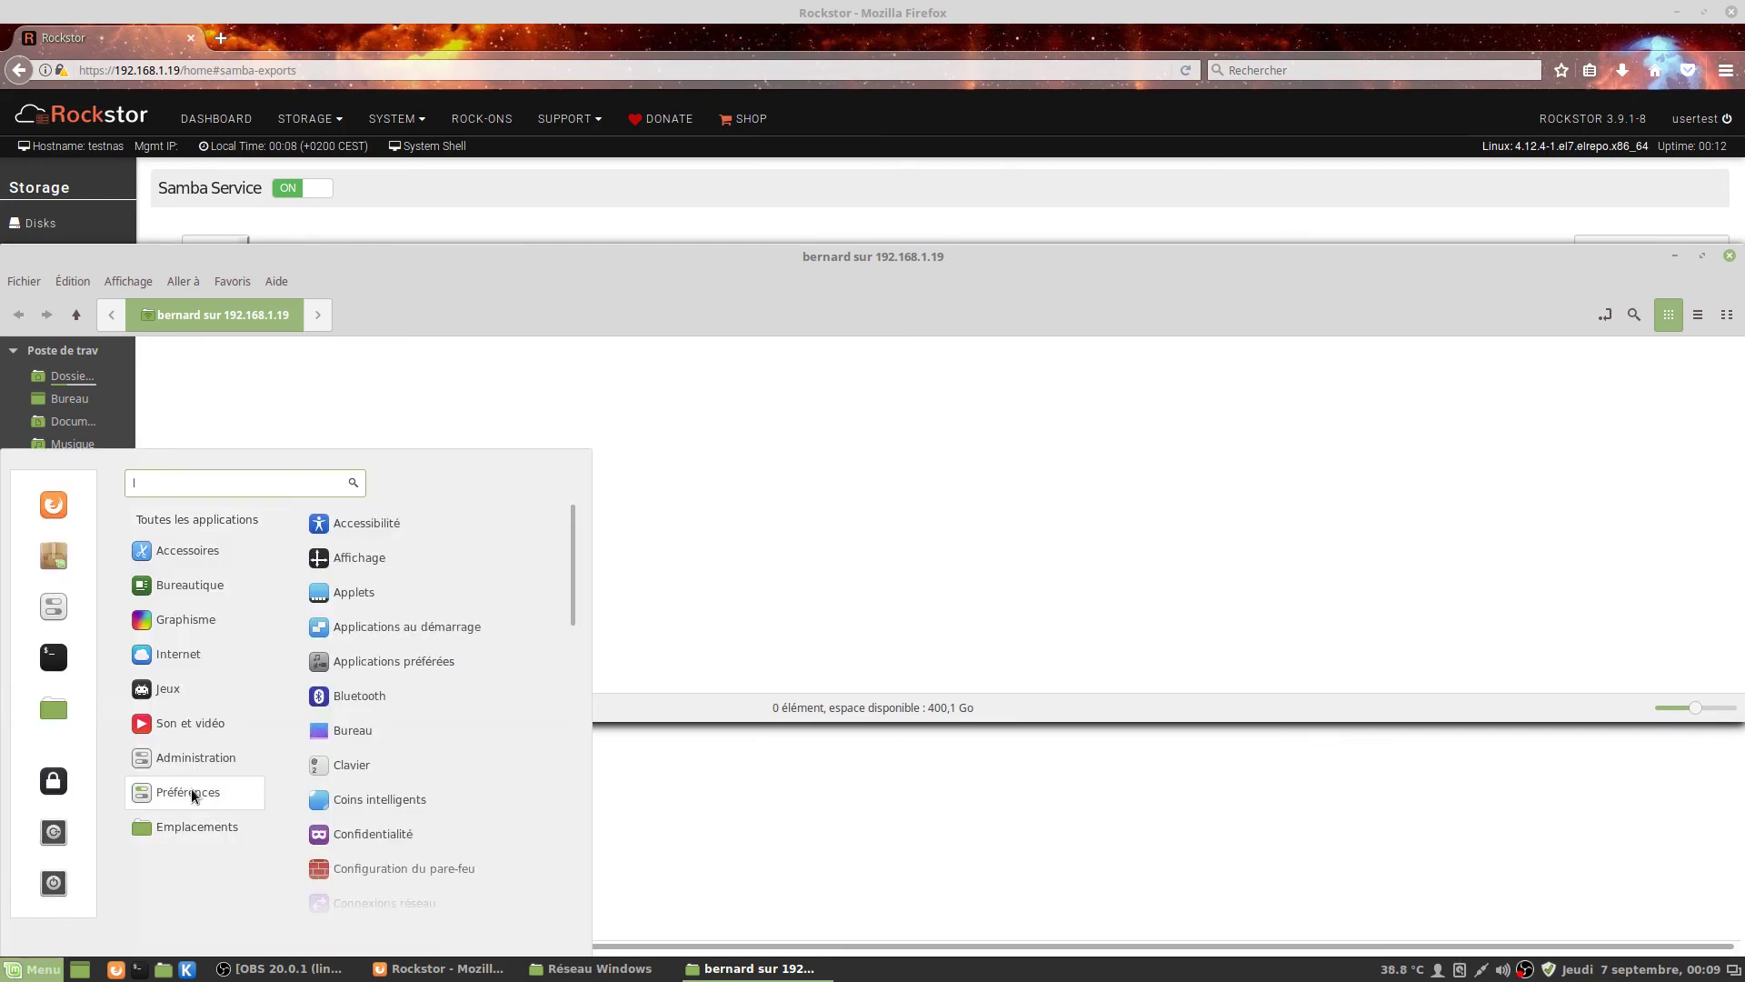
mouse_move(192, 694)
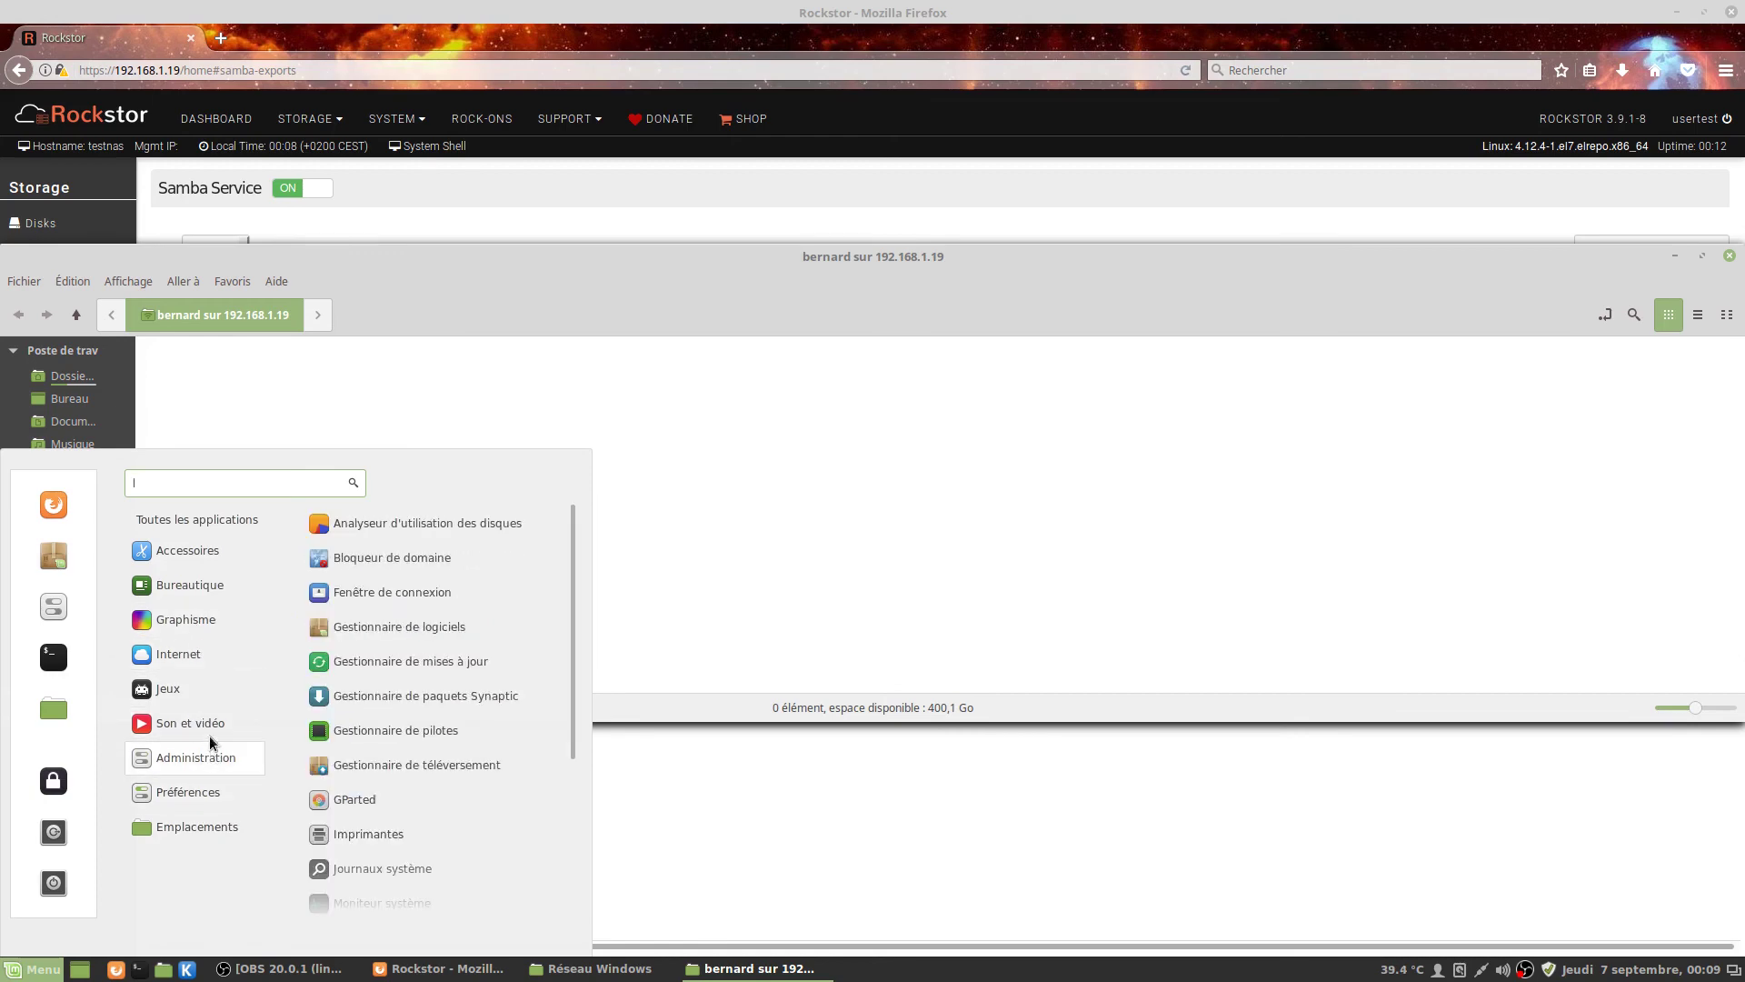
mouse_move(202, 588)
click(436, 722)
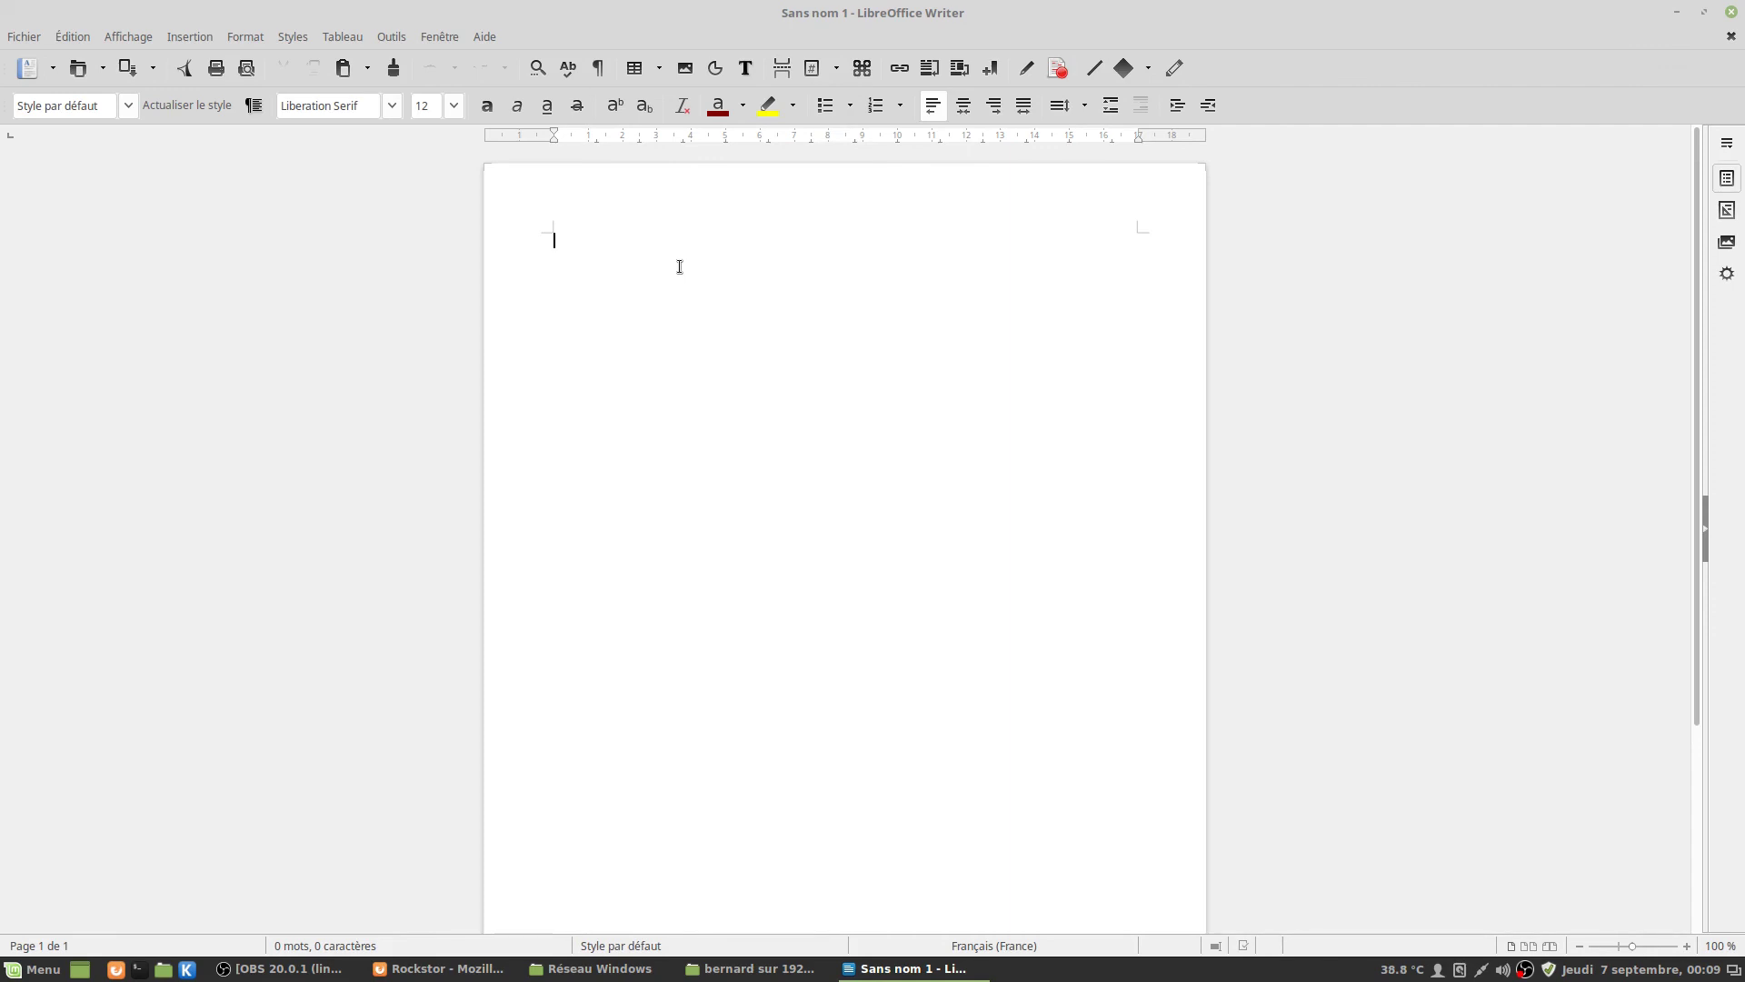
text(Il était une fois)
Save the document as test.odt on the remote bernard share and close Writer.
click(20, 37)
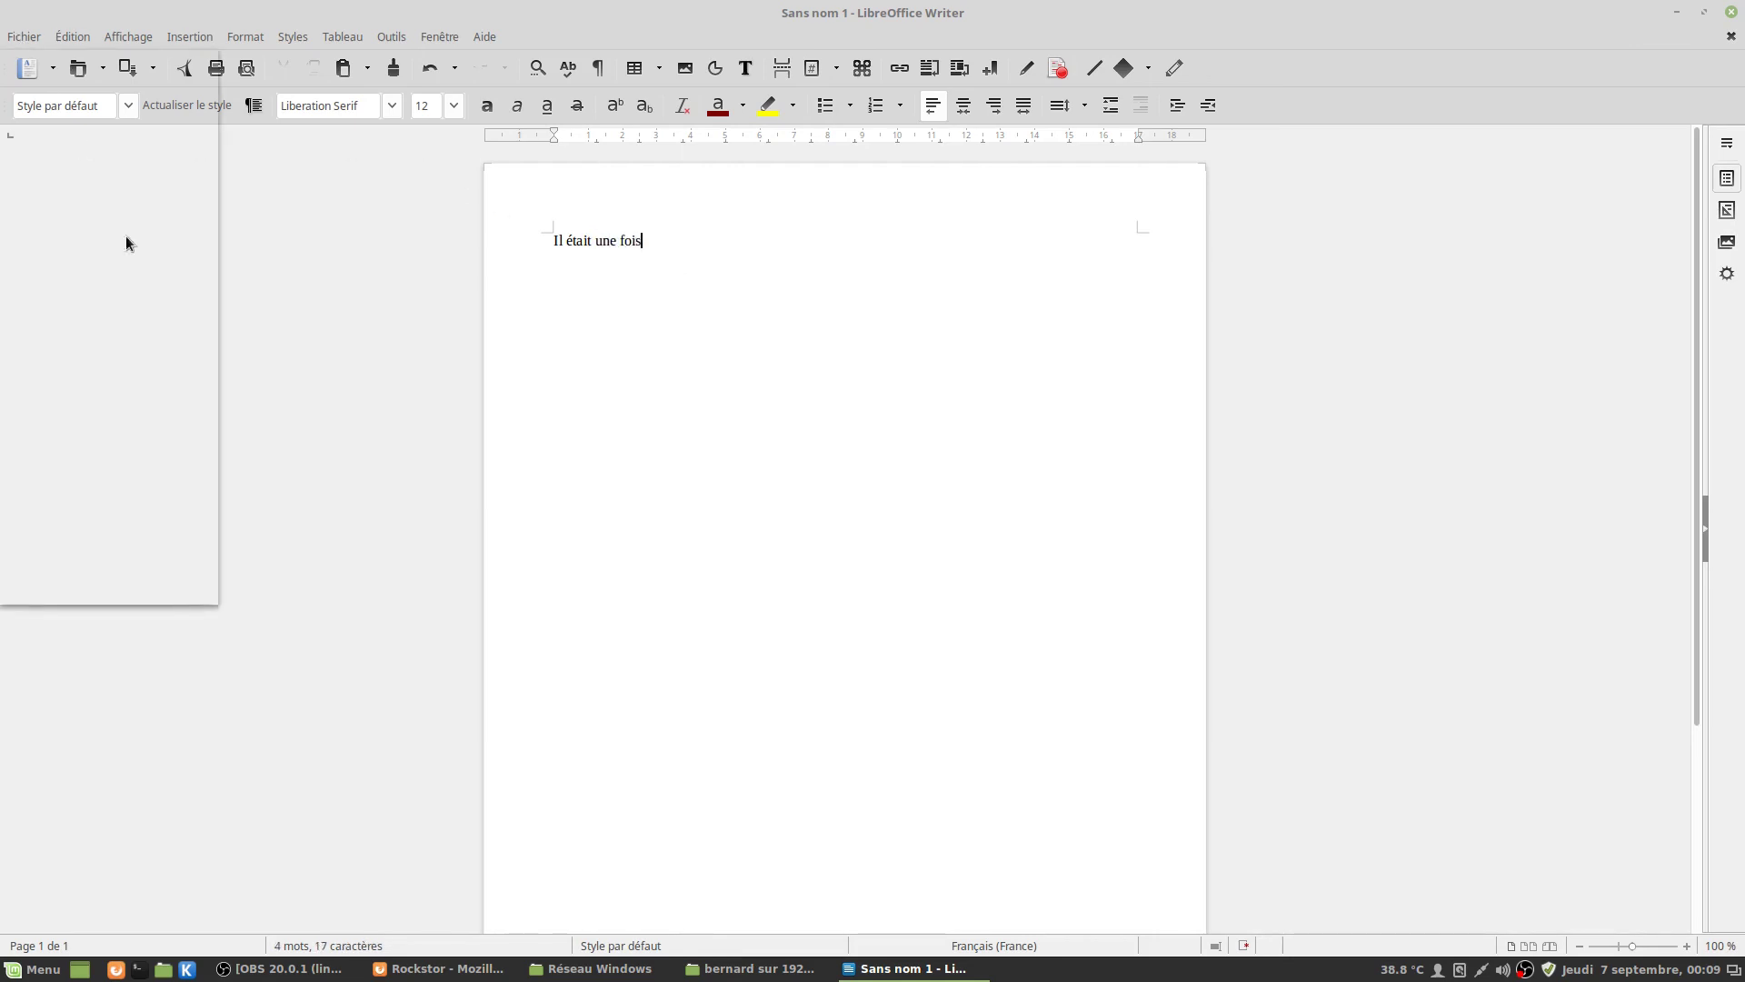
click(125, 314)
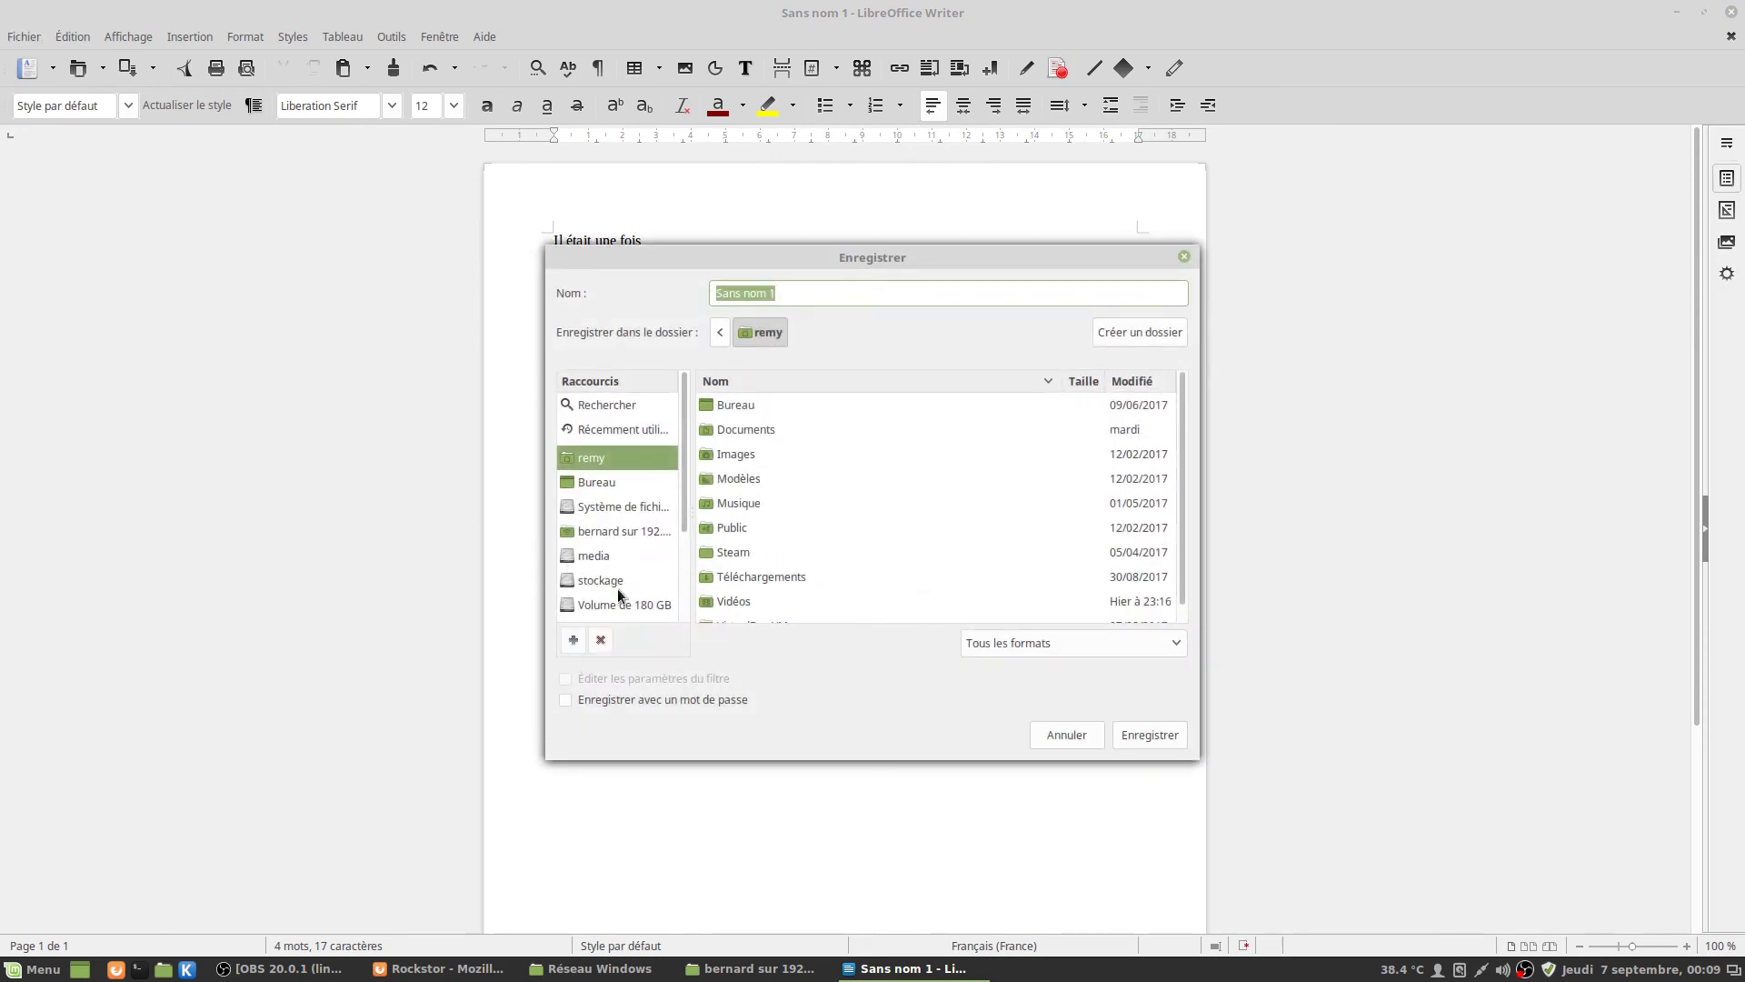
click(640, 535)
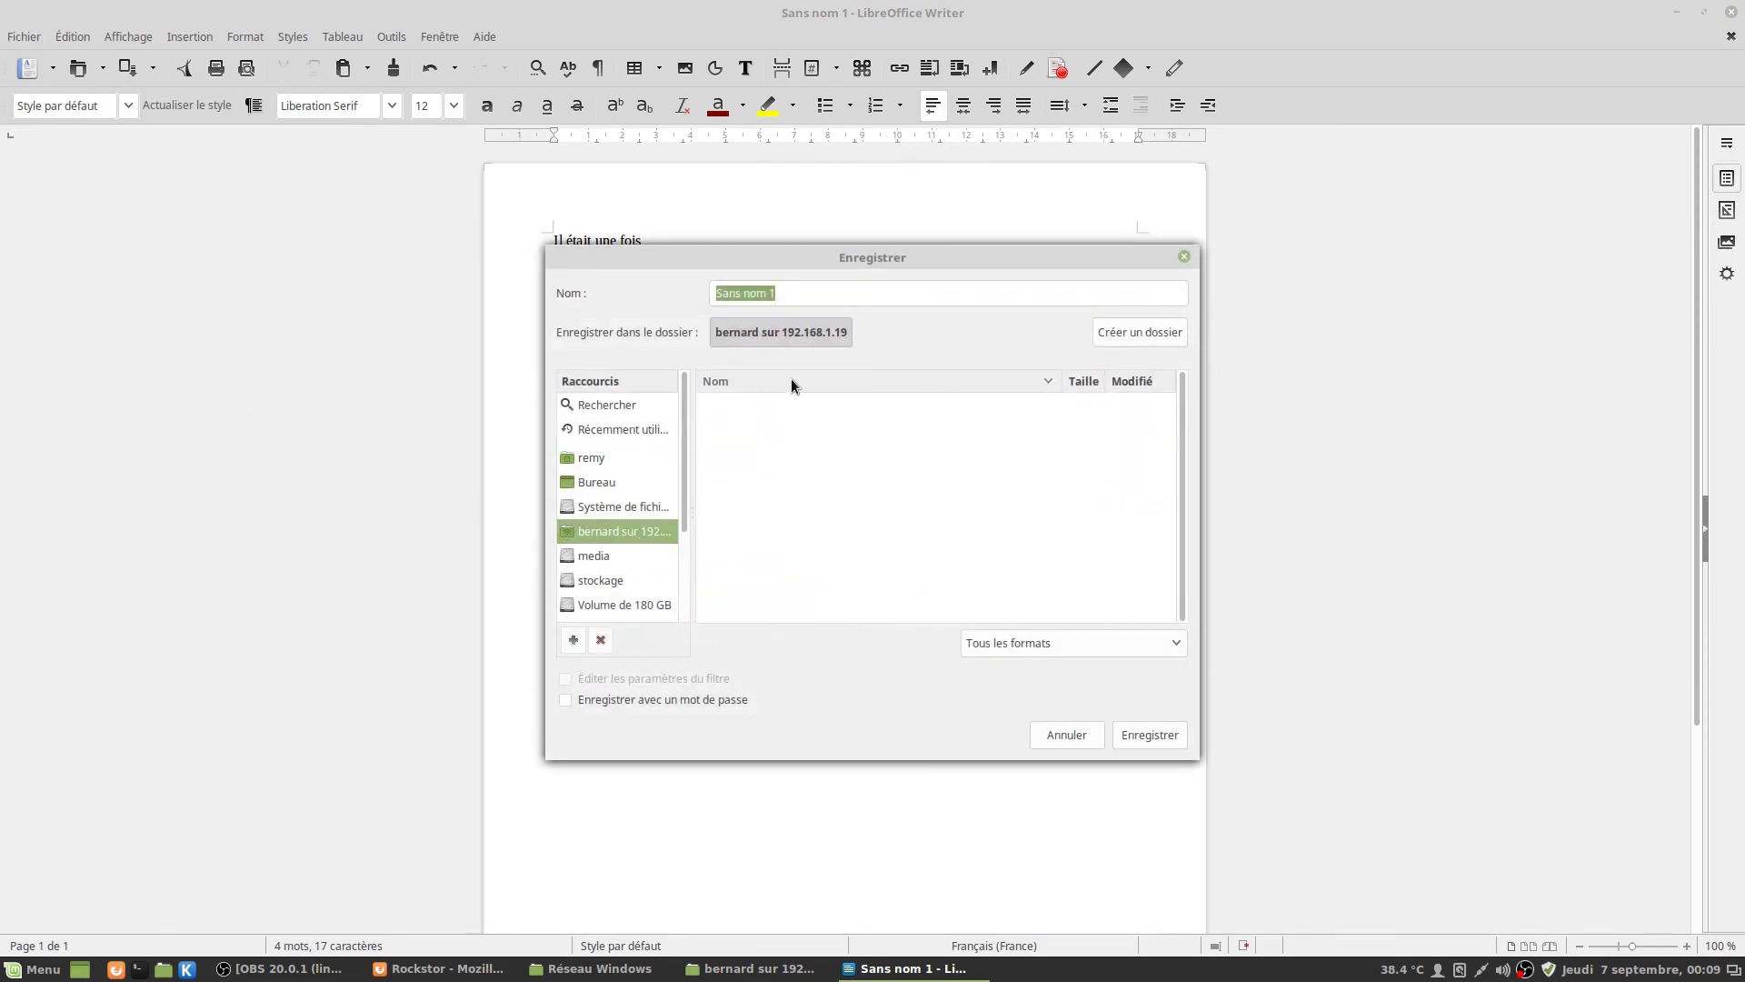
text(test)
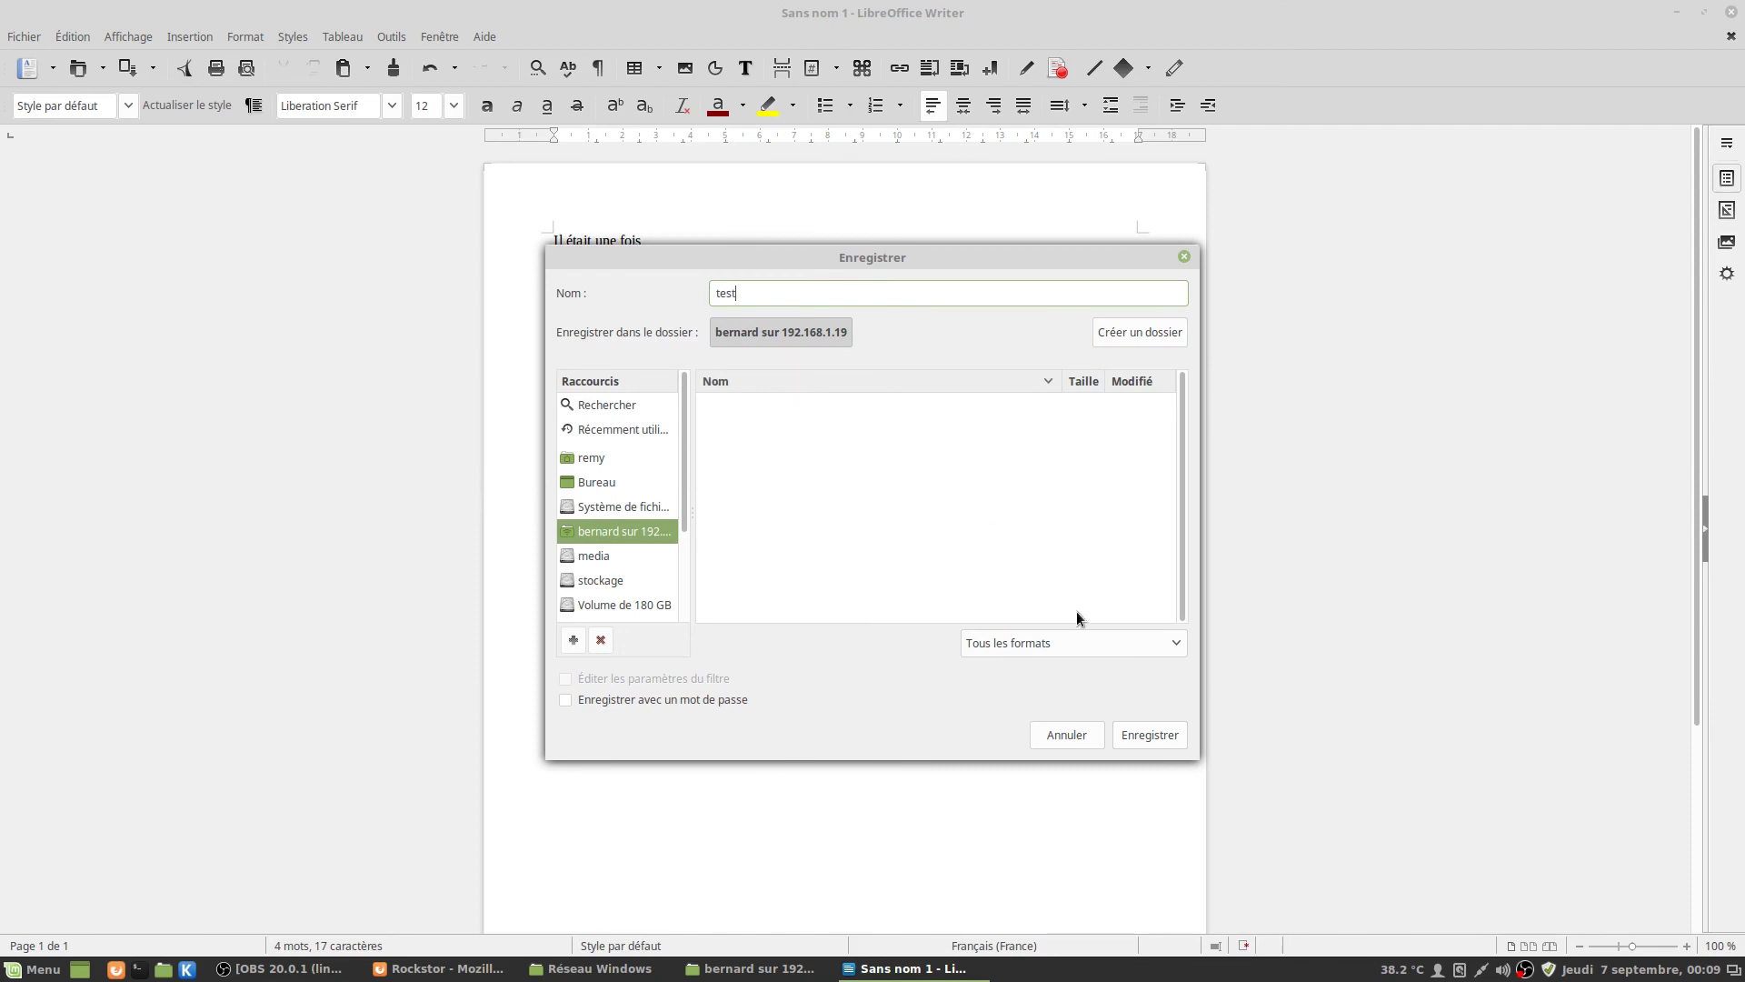
click(1147, 734)
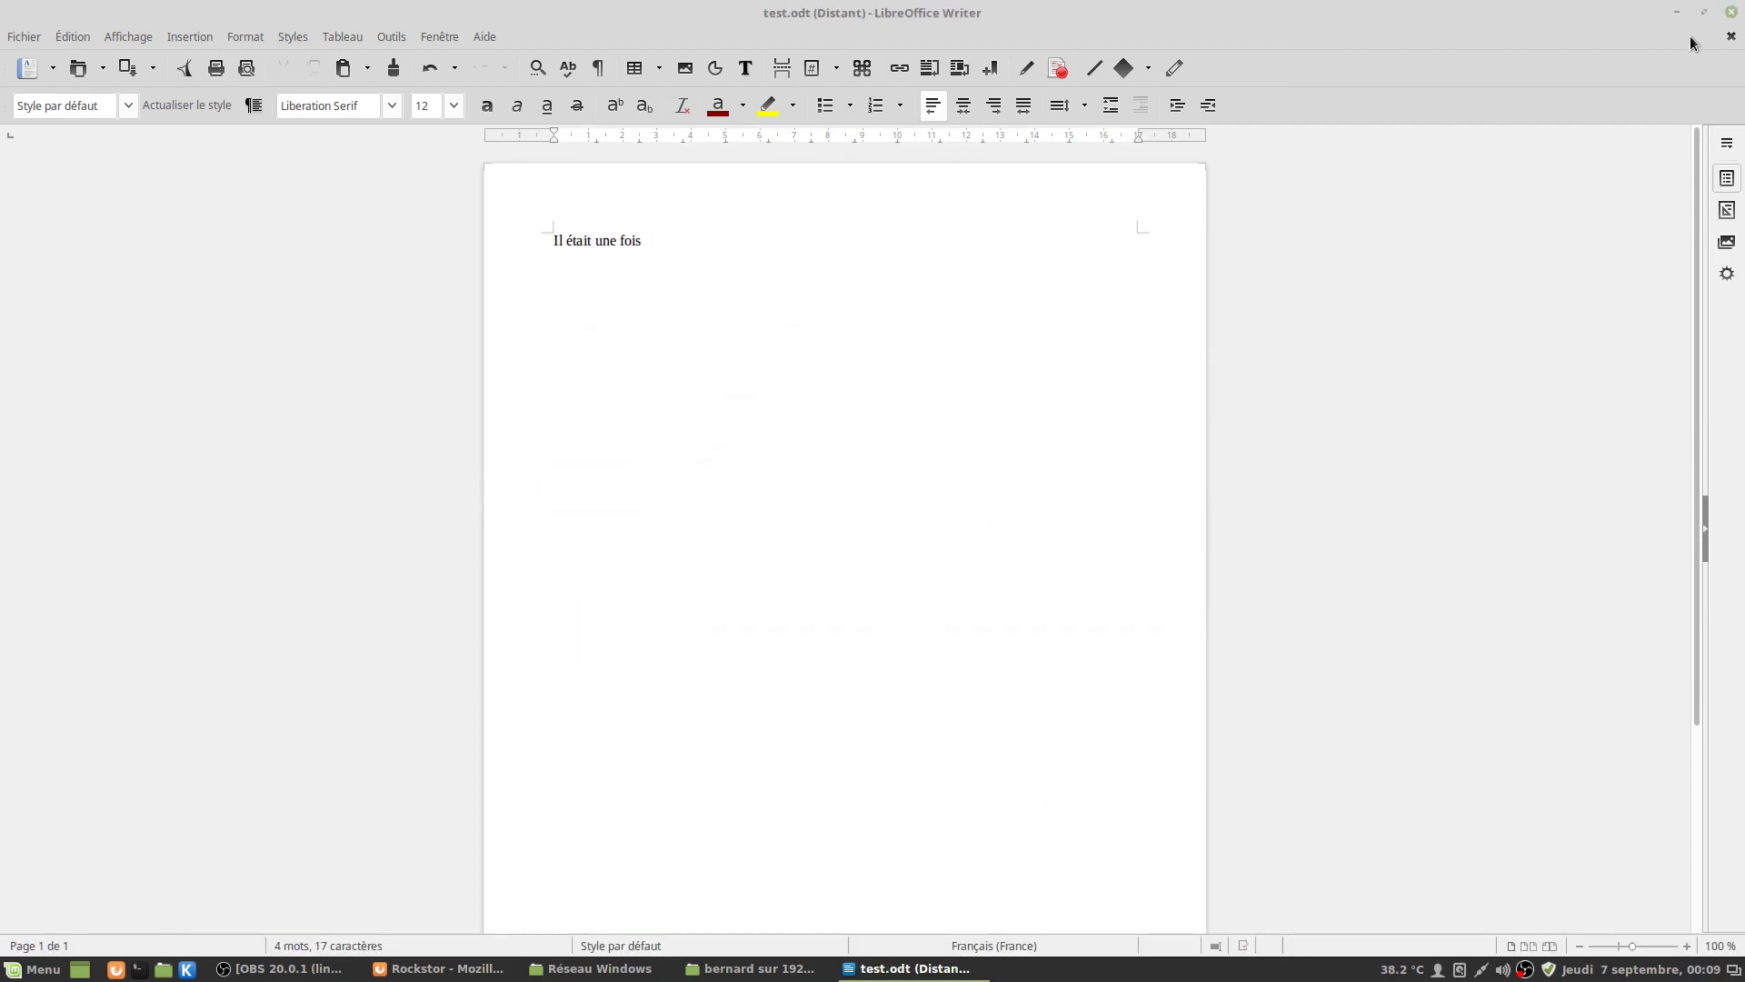
click(1729, 15)
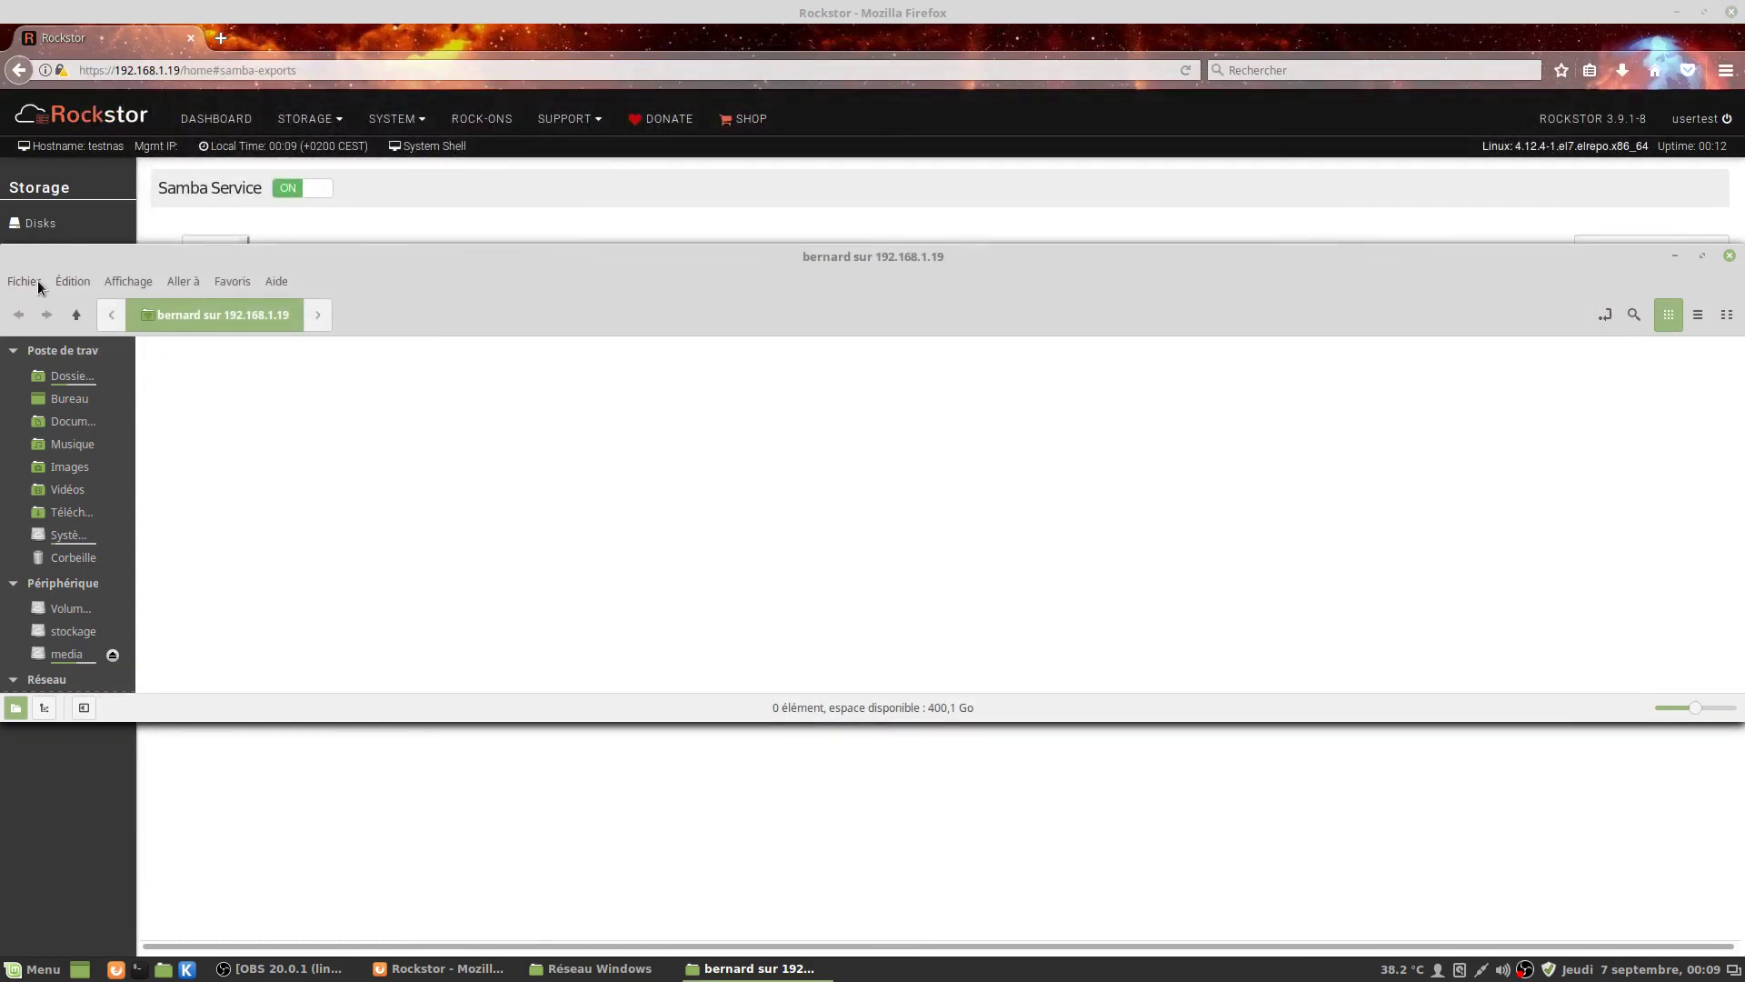
Refresh the share folder and open test.odt in LibreOffice Writer to verify it.
click(71, 281)
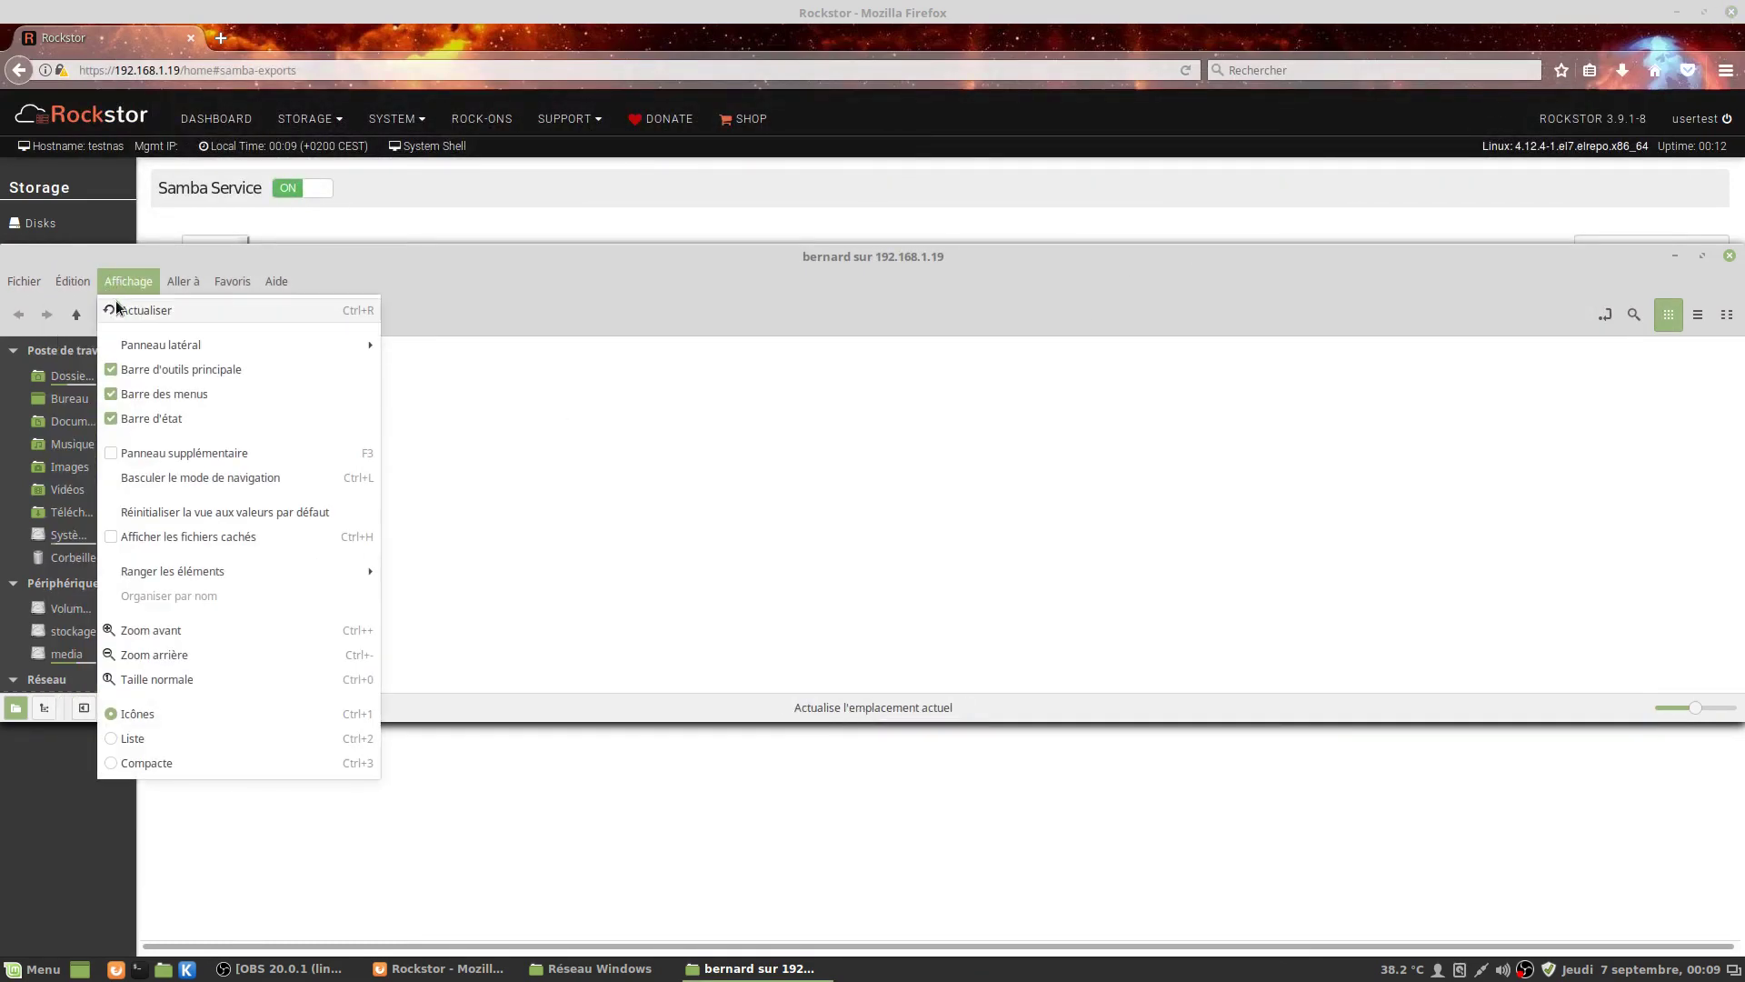
click(126, 310)
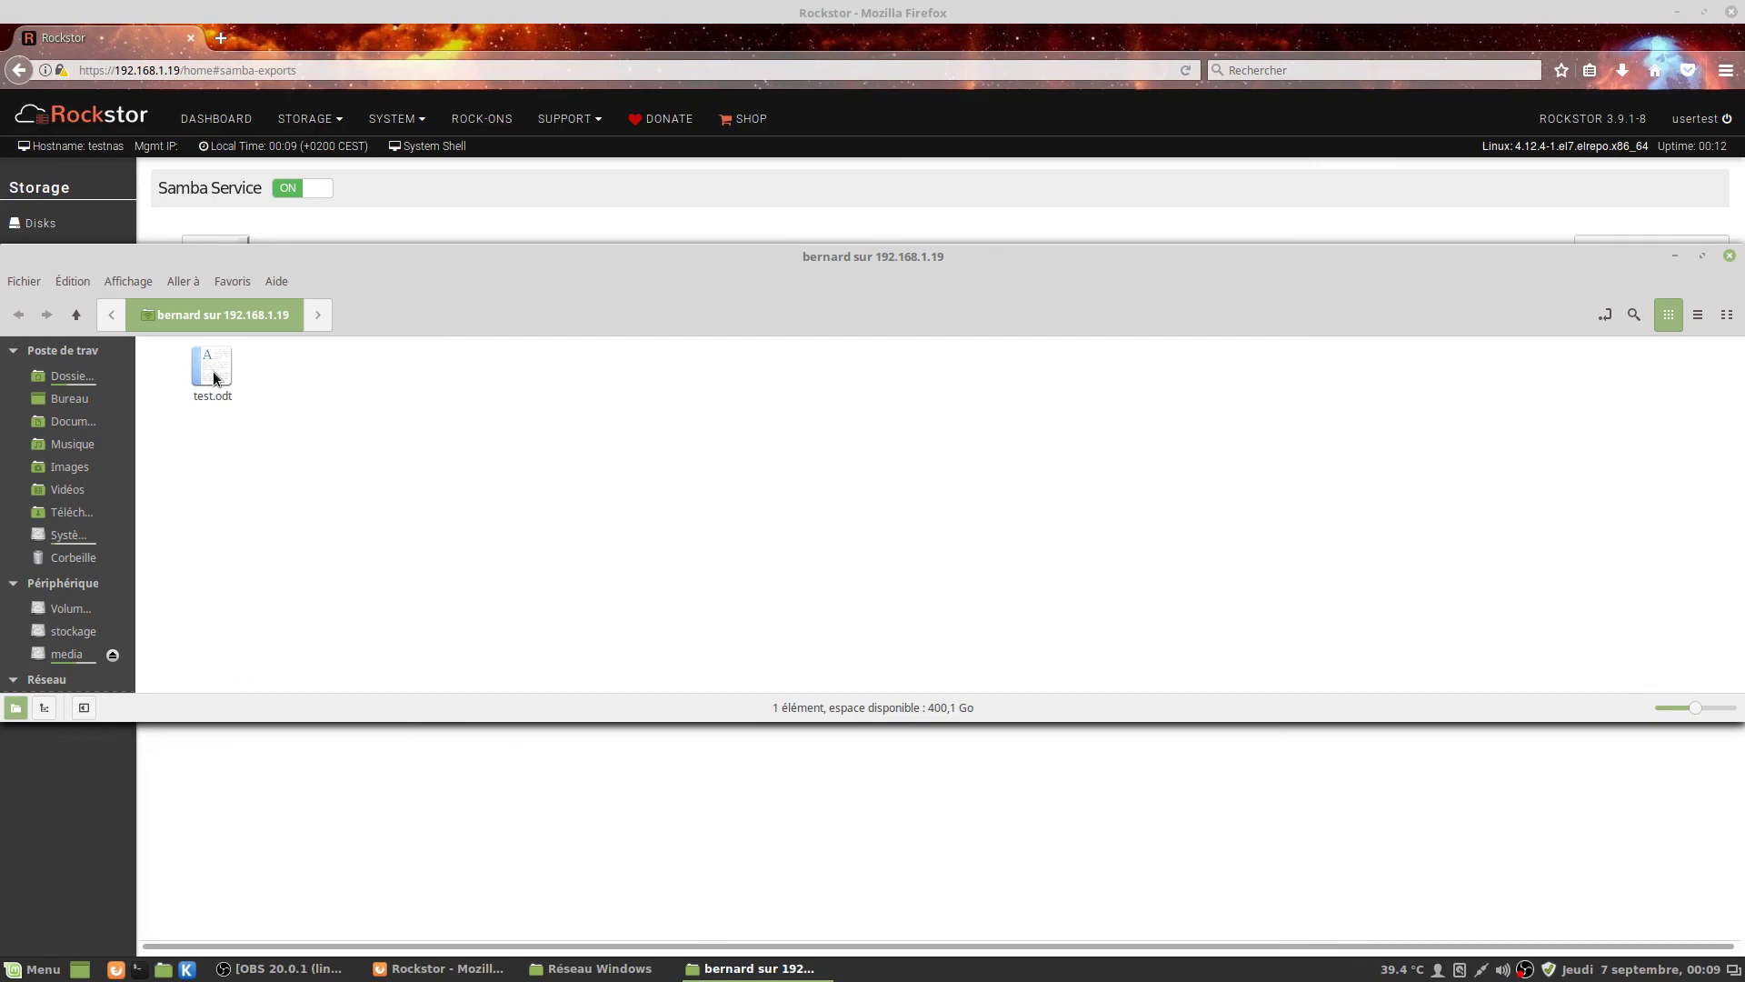
double_click(213, 369)
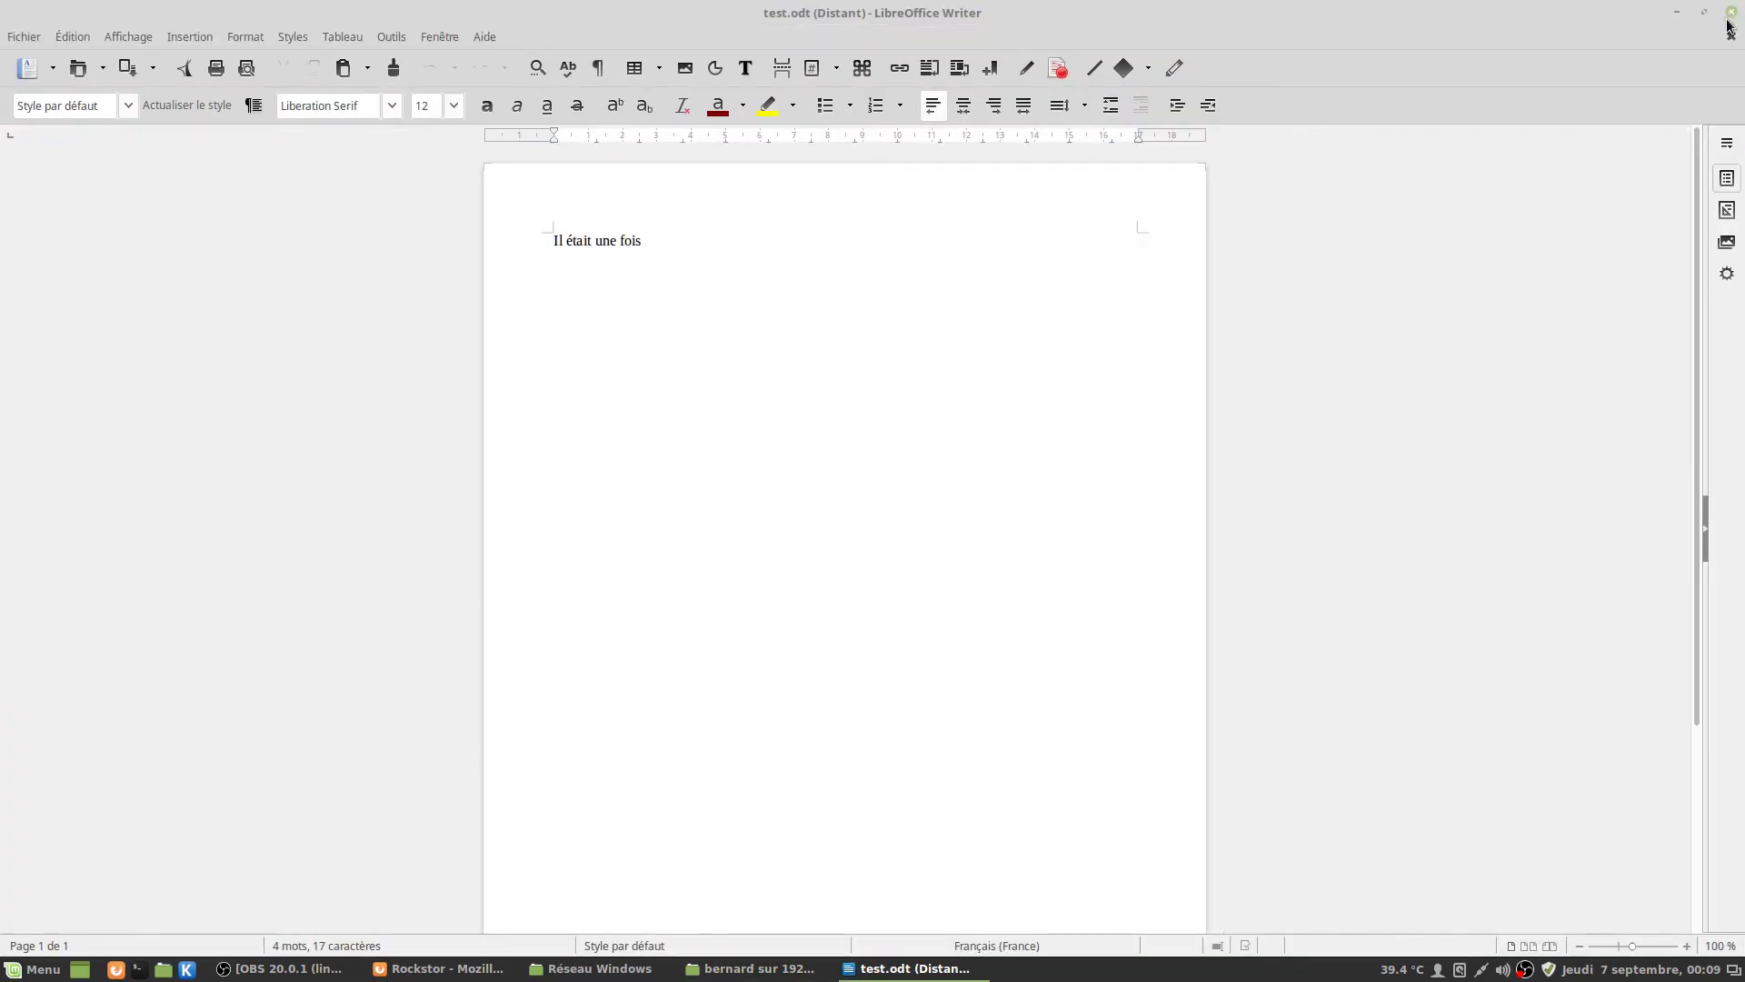
Close the test document, the Samba share window and the Réseau Windows window.
click(1732, 11)
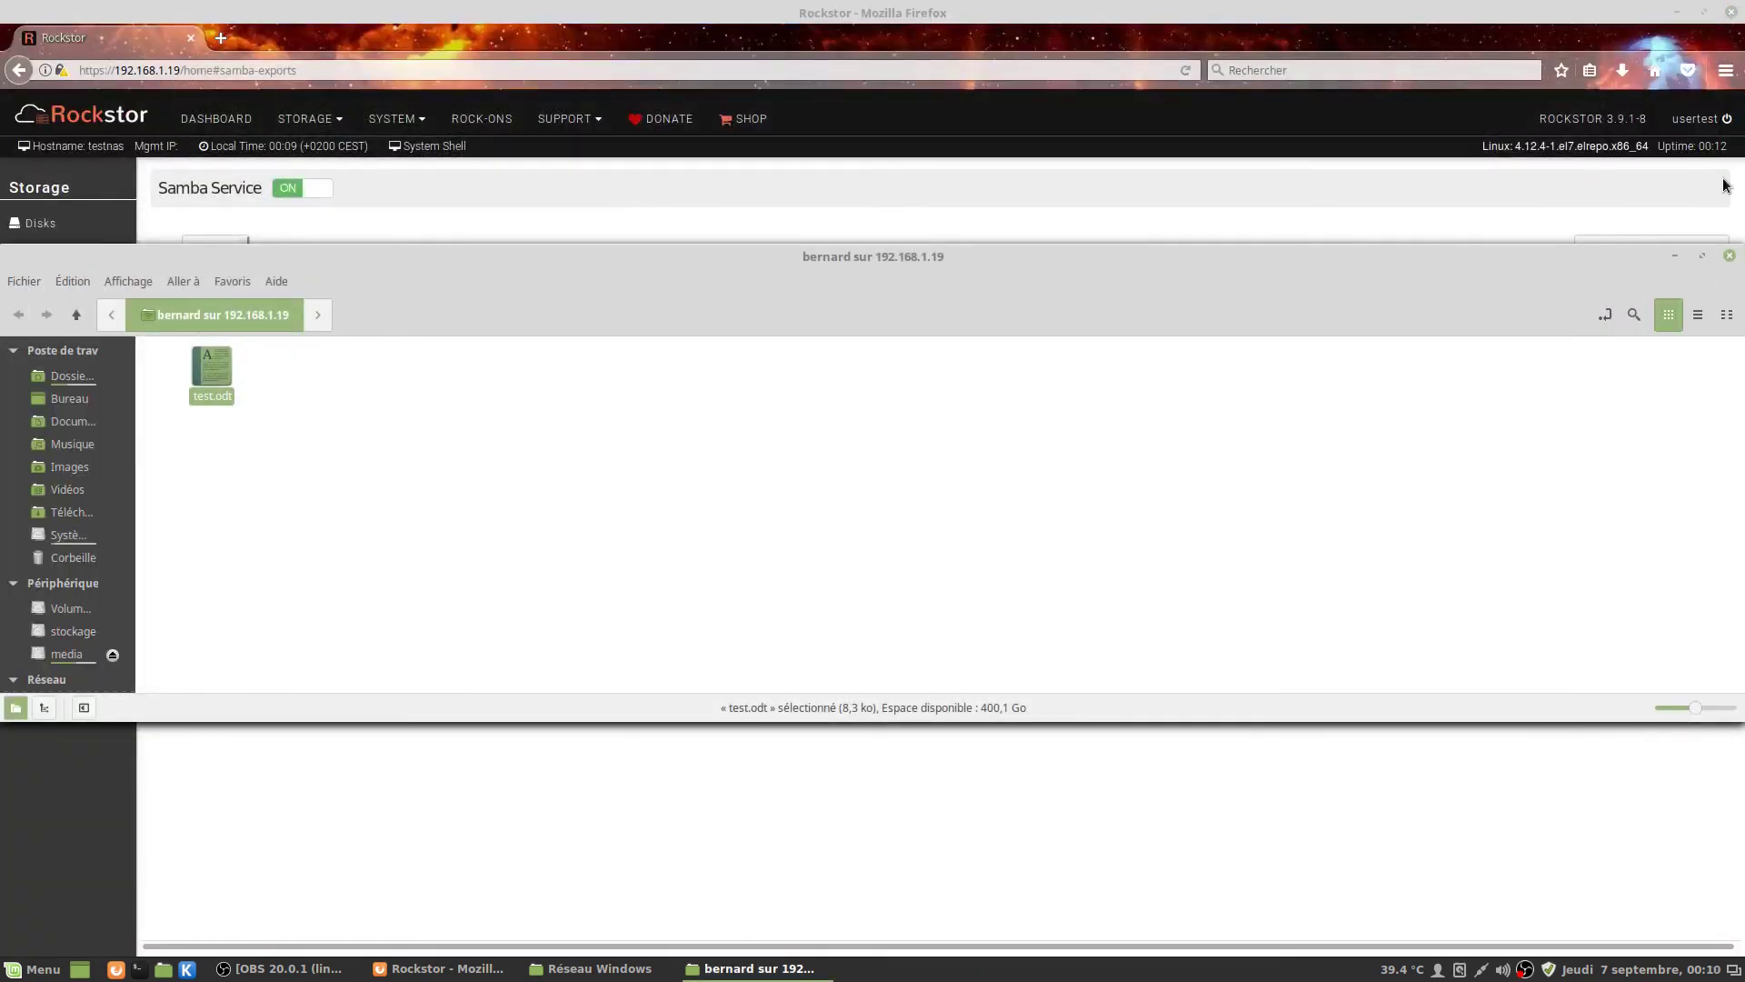
click(1729, 256)
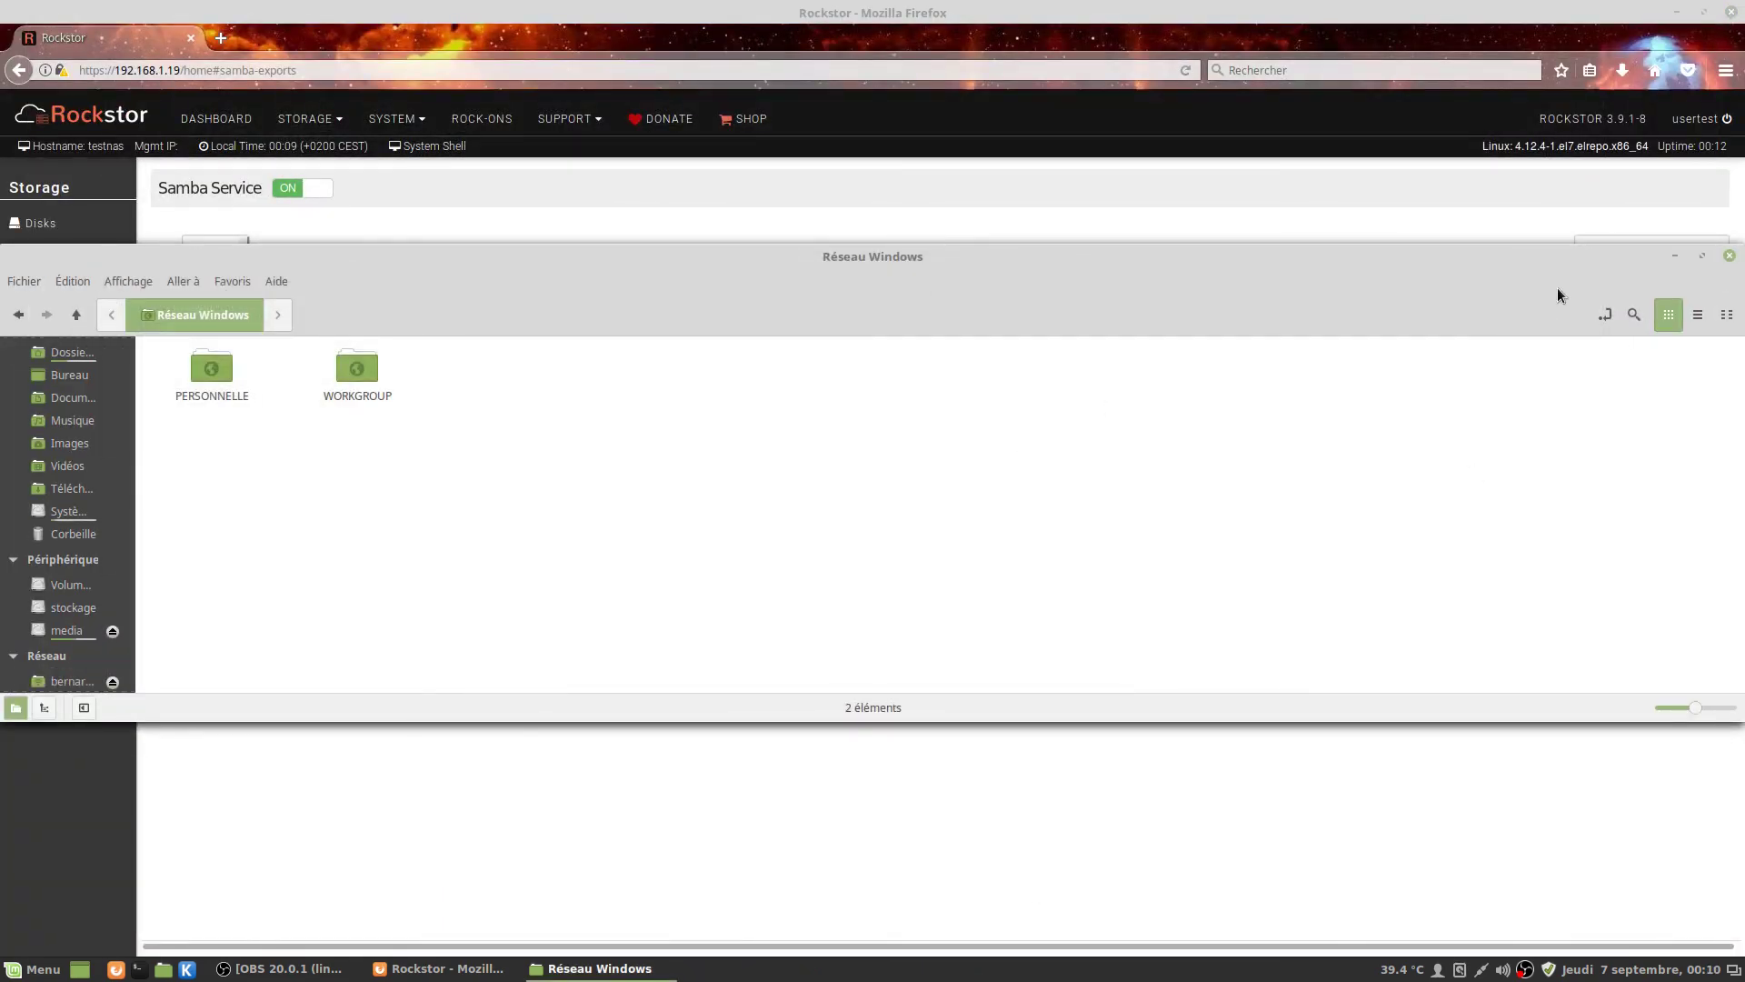
click(1730, 256)
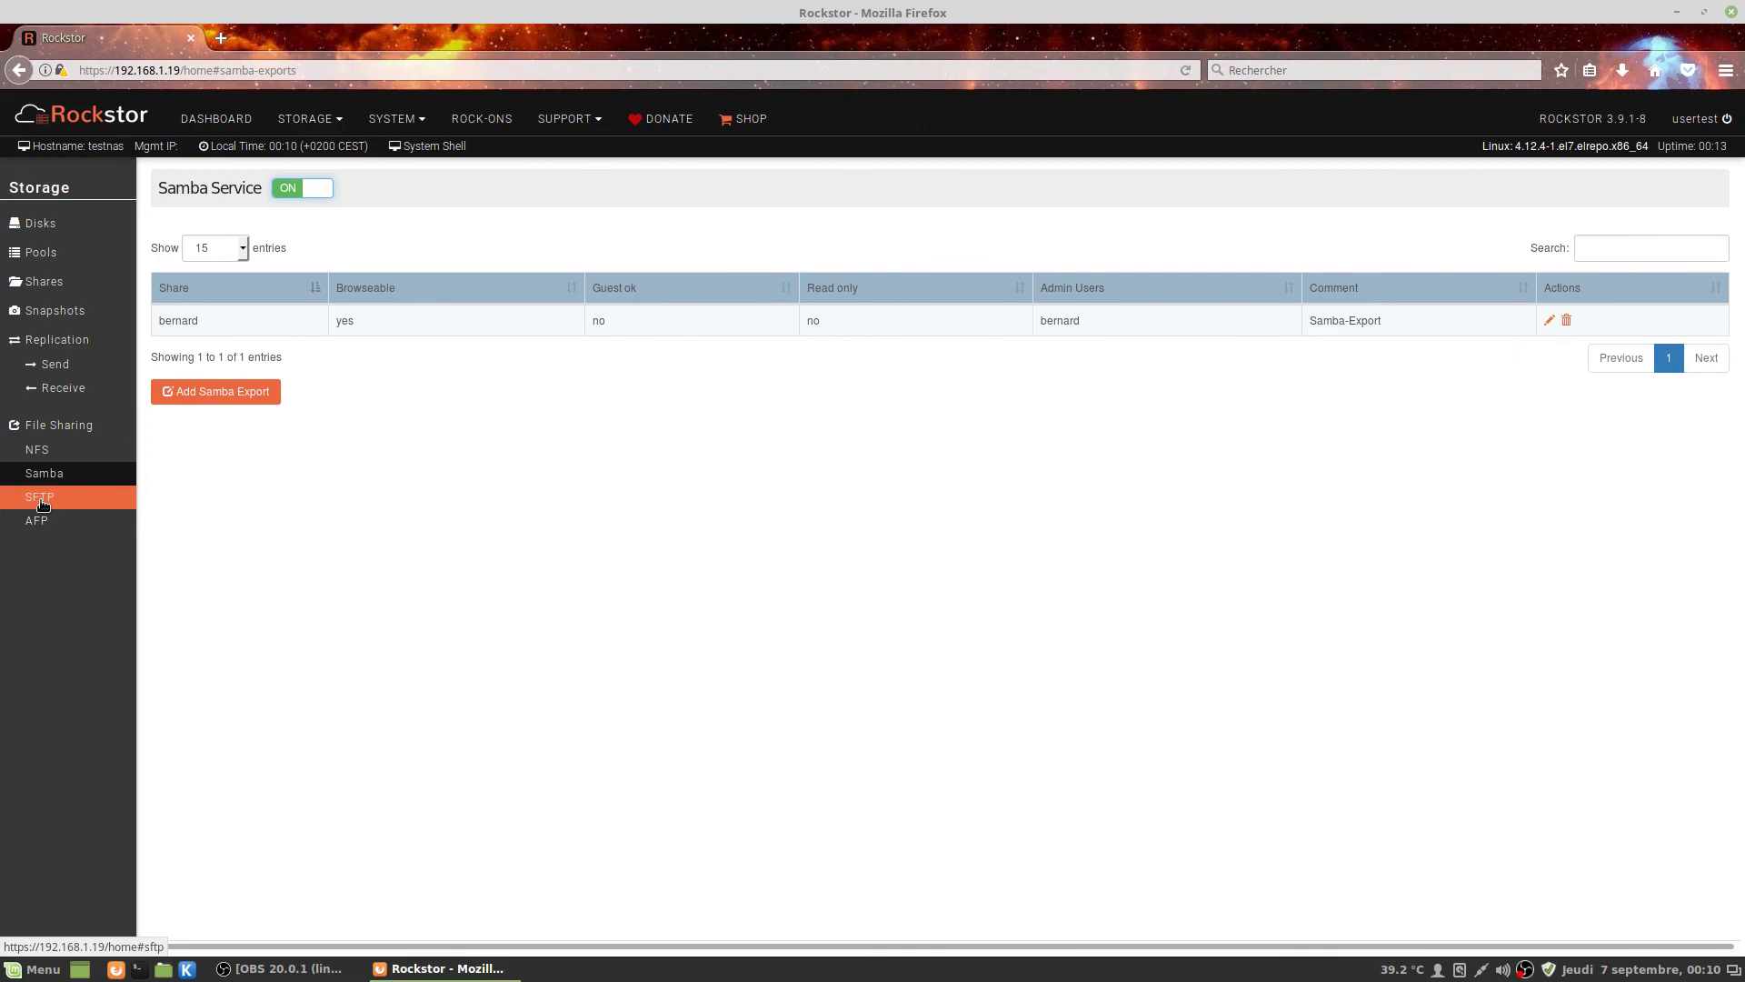
Add a writable SFTP export of the bernard share.
click(41, 505)
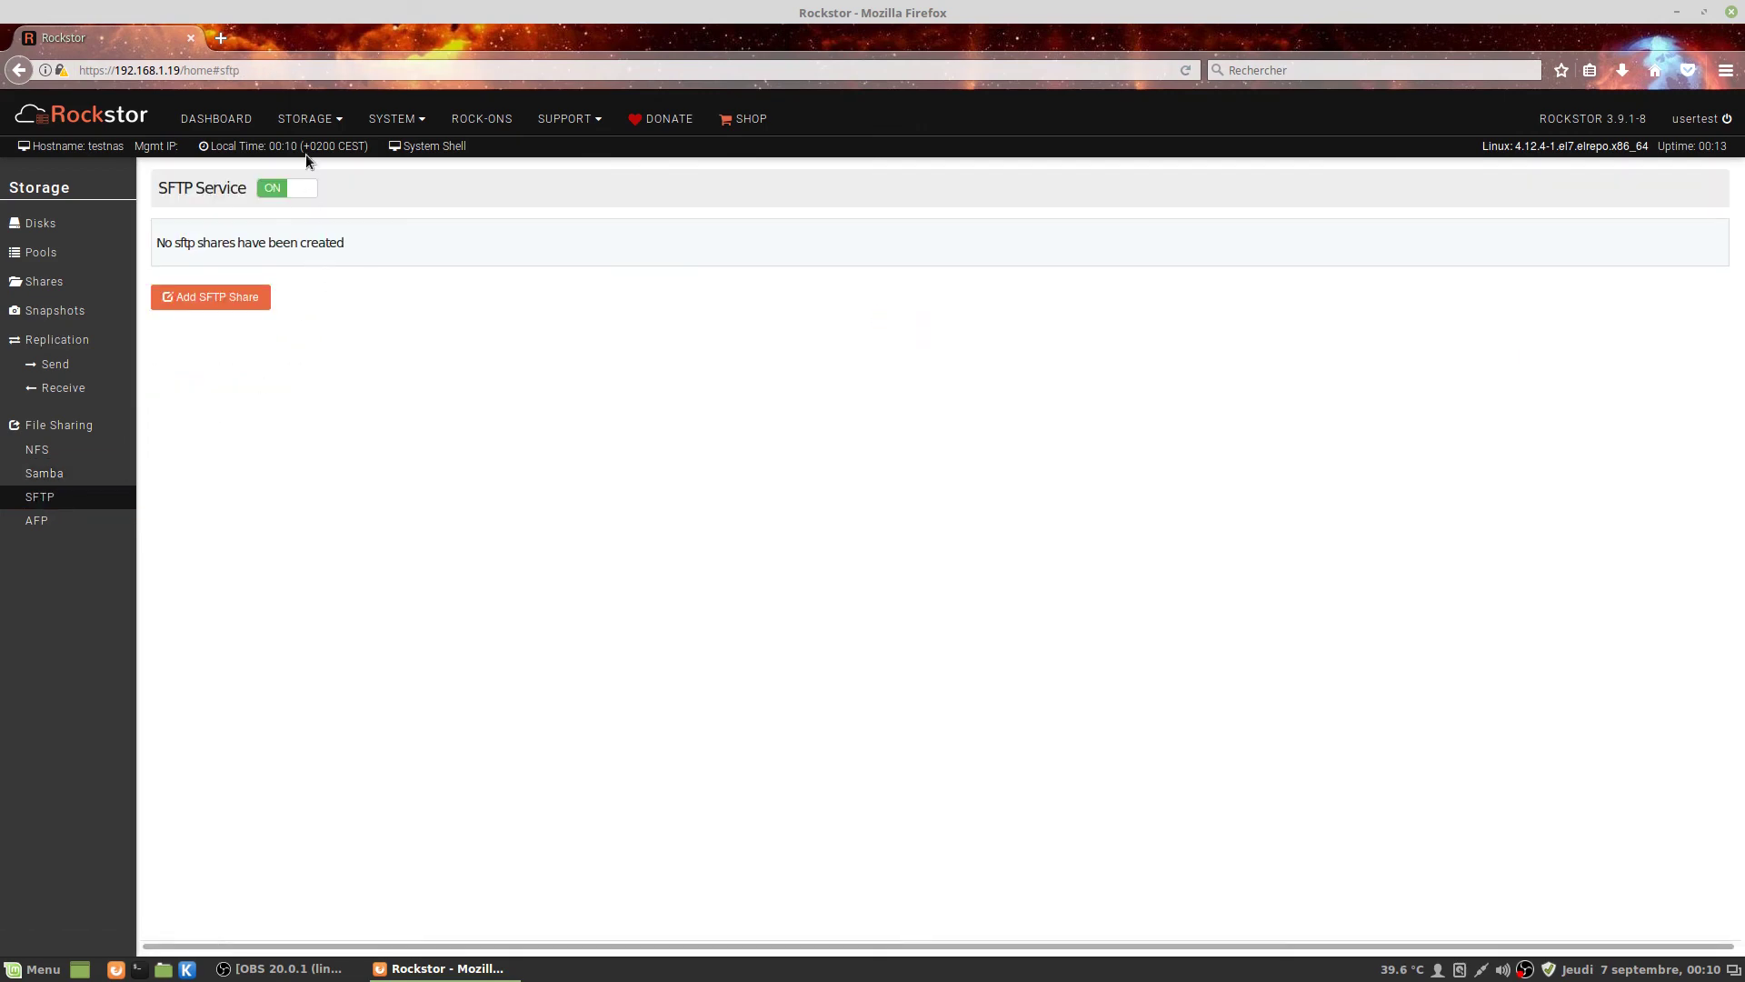
click(209, 300)
click(524, 233)
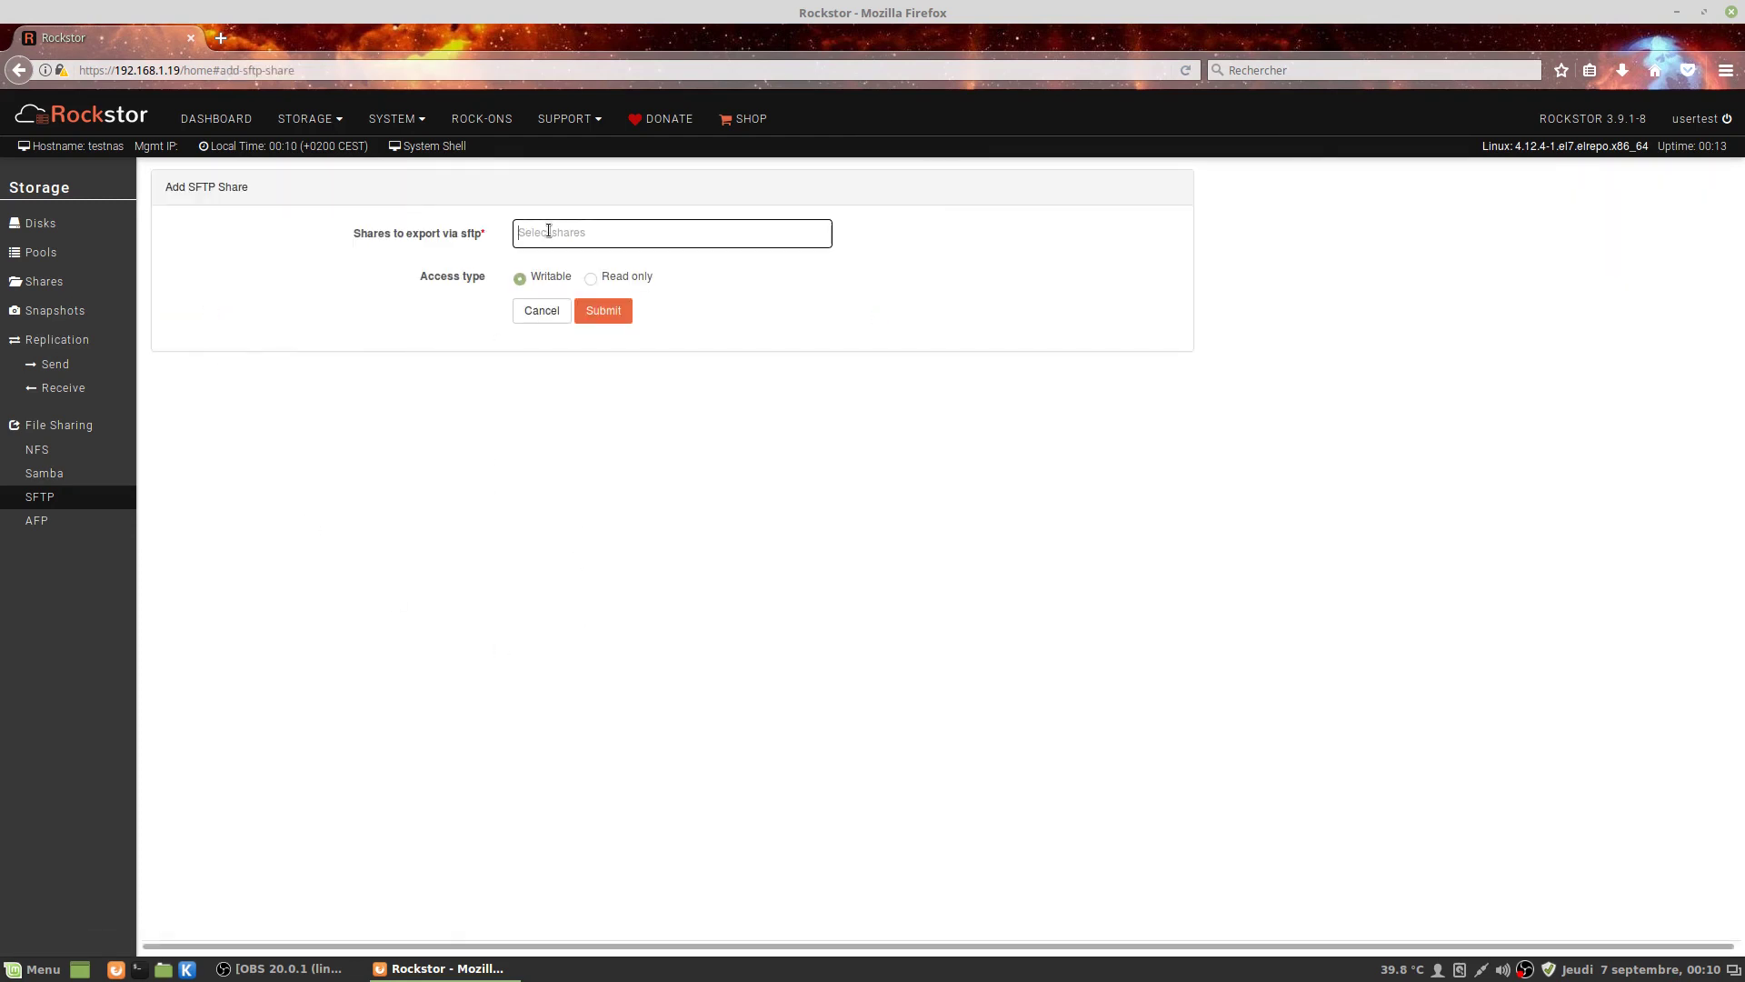
click(557, 264)
click(604, 311)
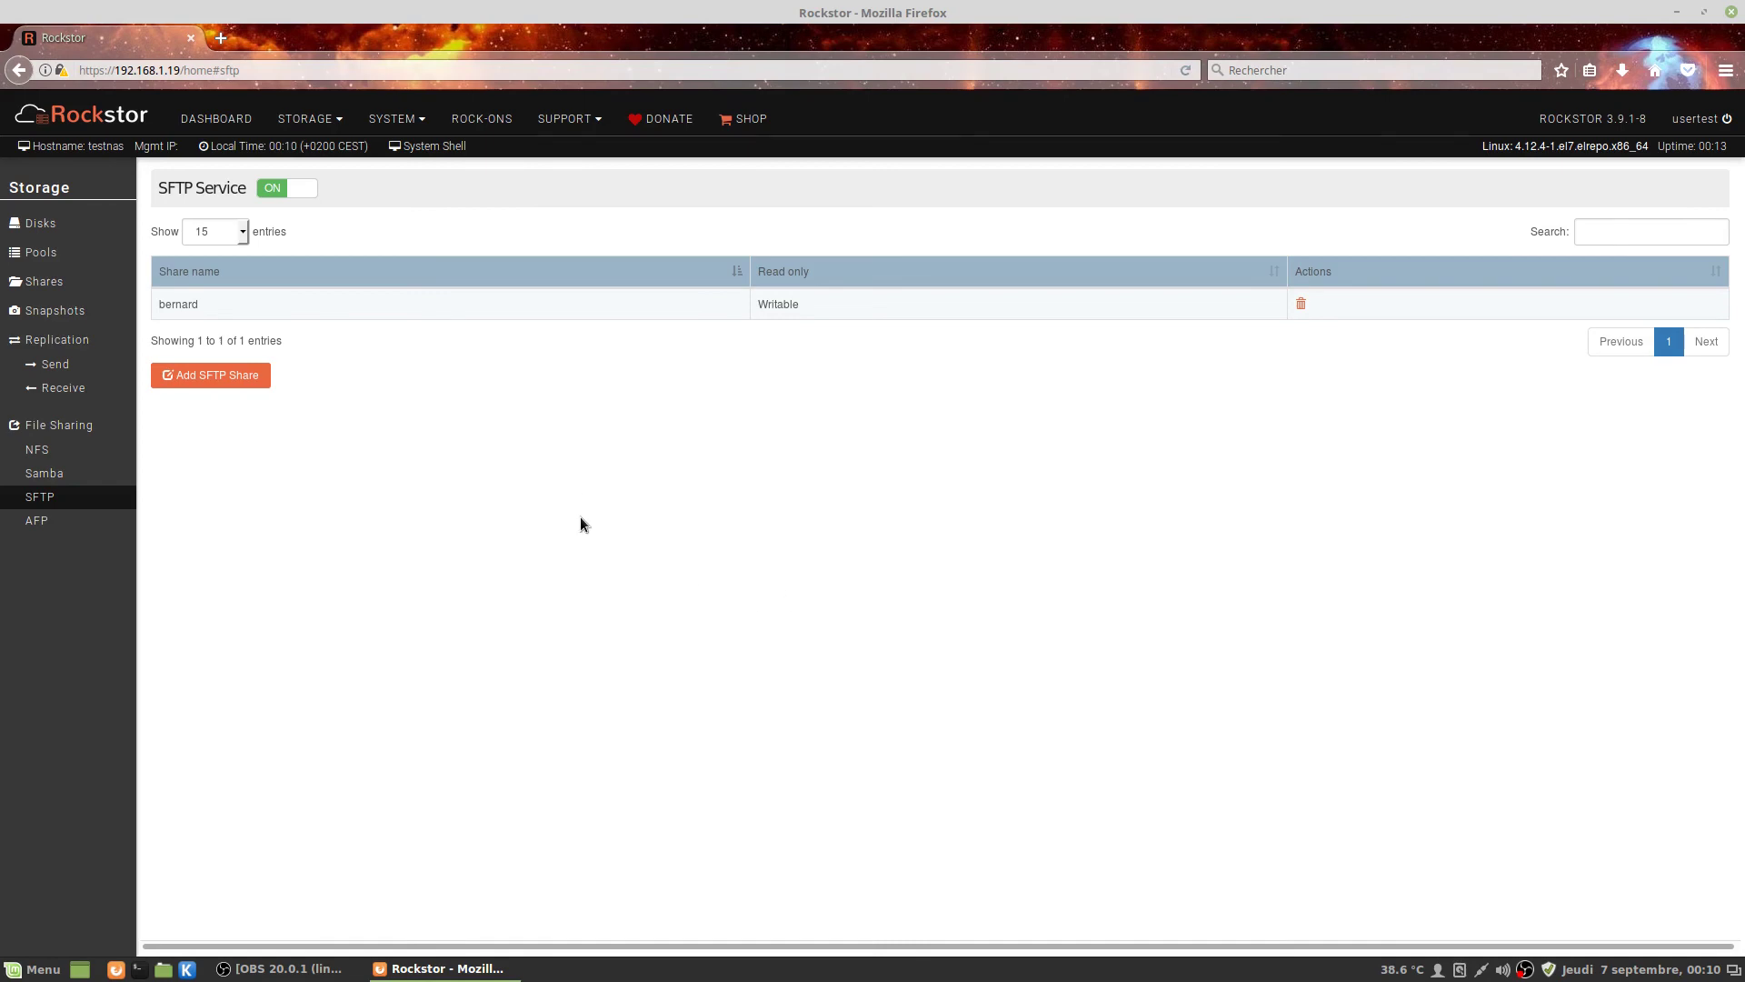
Restart the SFTP service by toggling it off and back on.
click(290, 188)
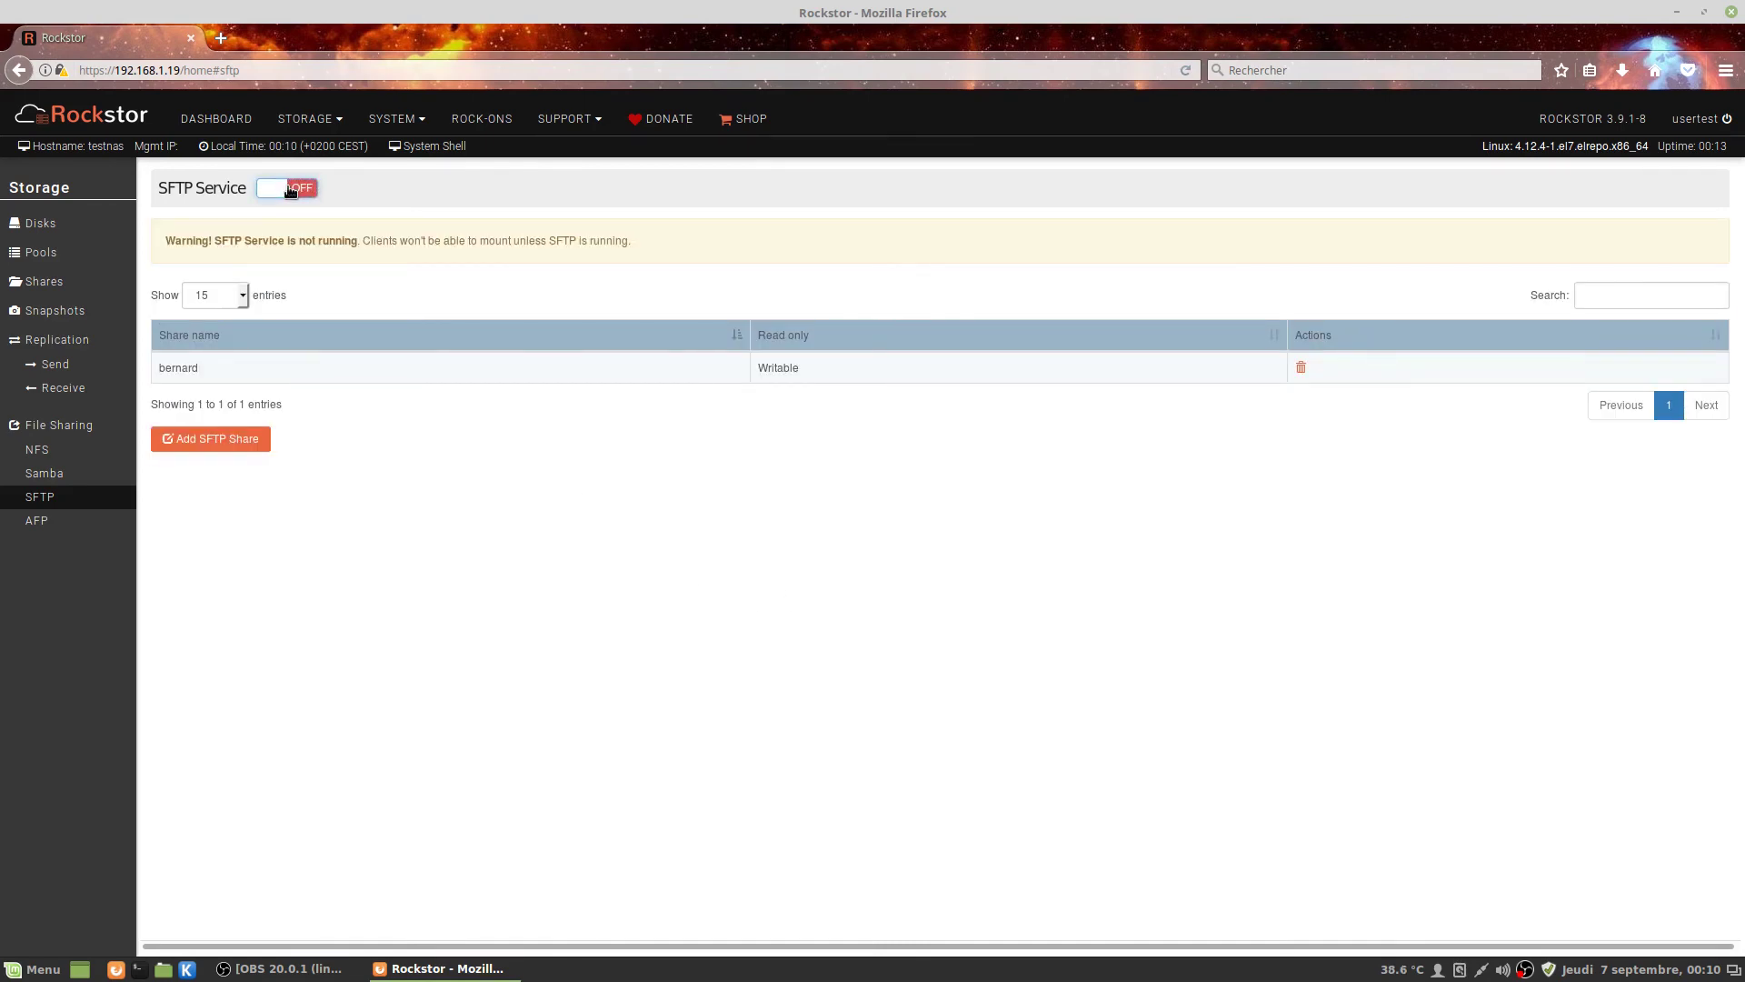
click(290, 188)
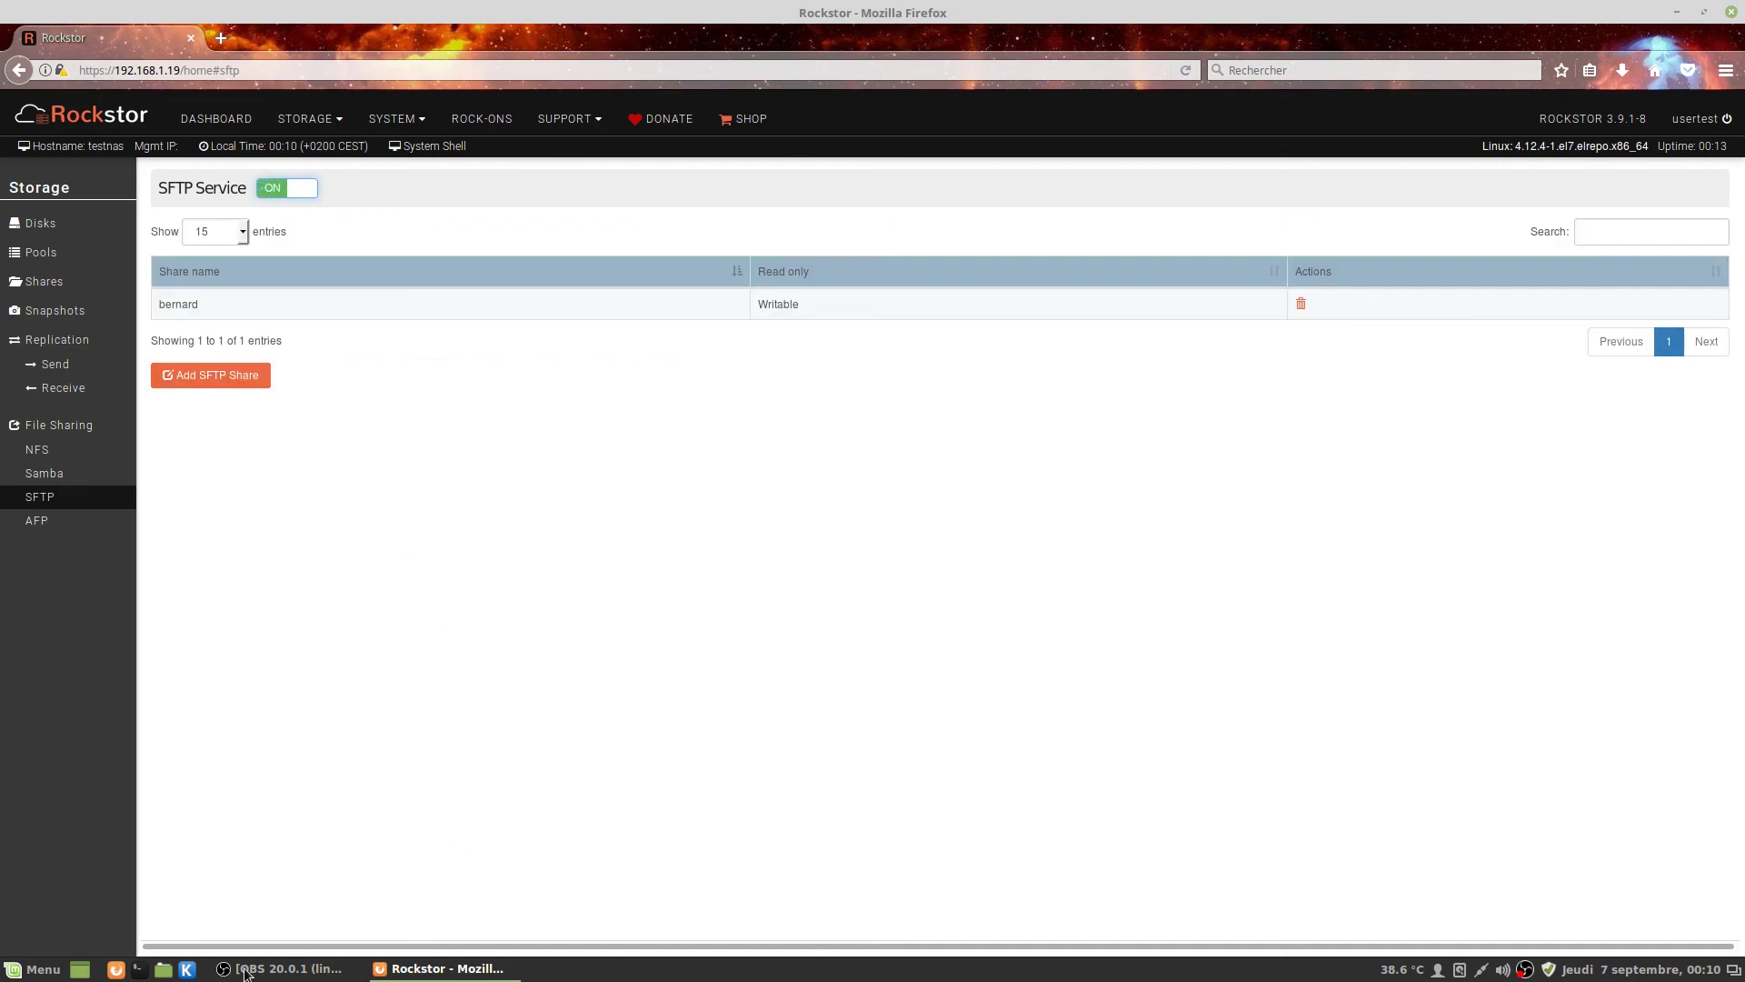
click(154, 971)
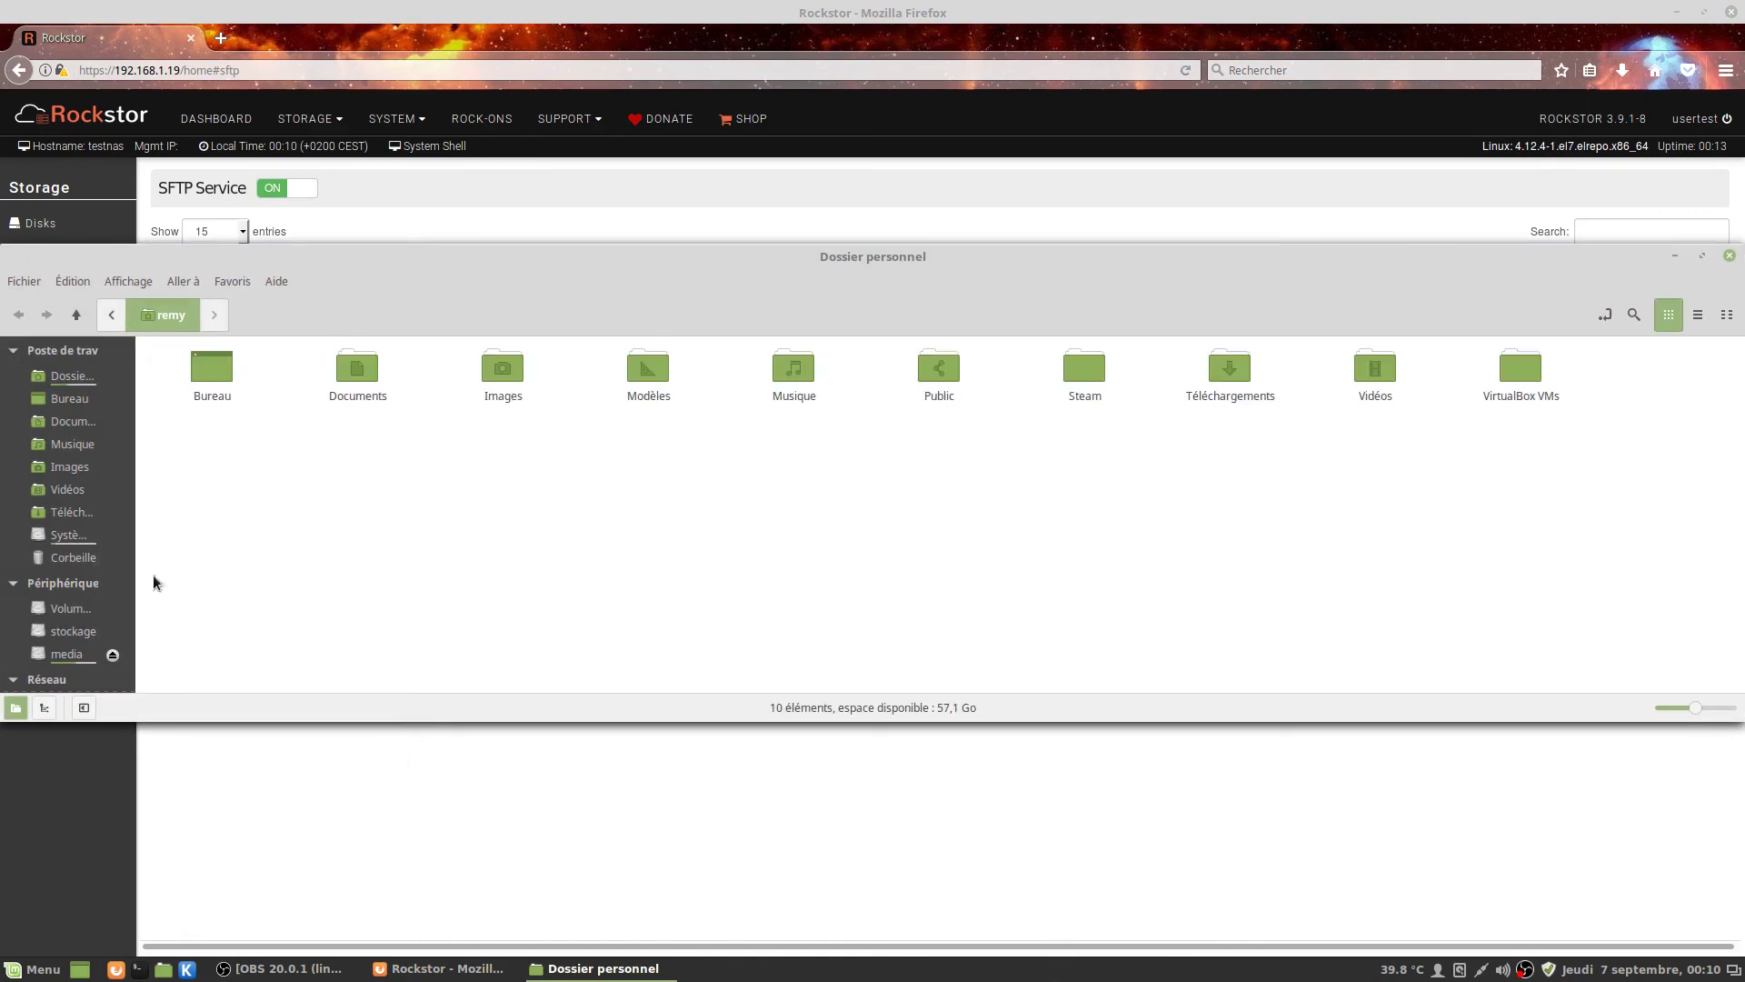
Connect Nemo to the NAS over SSH with the user's credentials.
scroll(59, 636, down, 2)
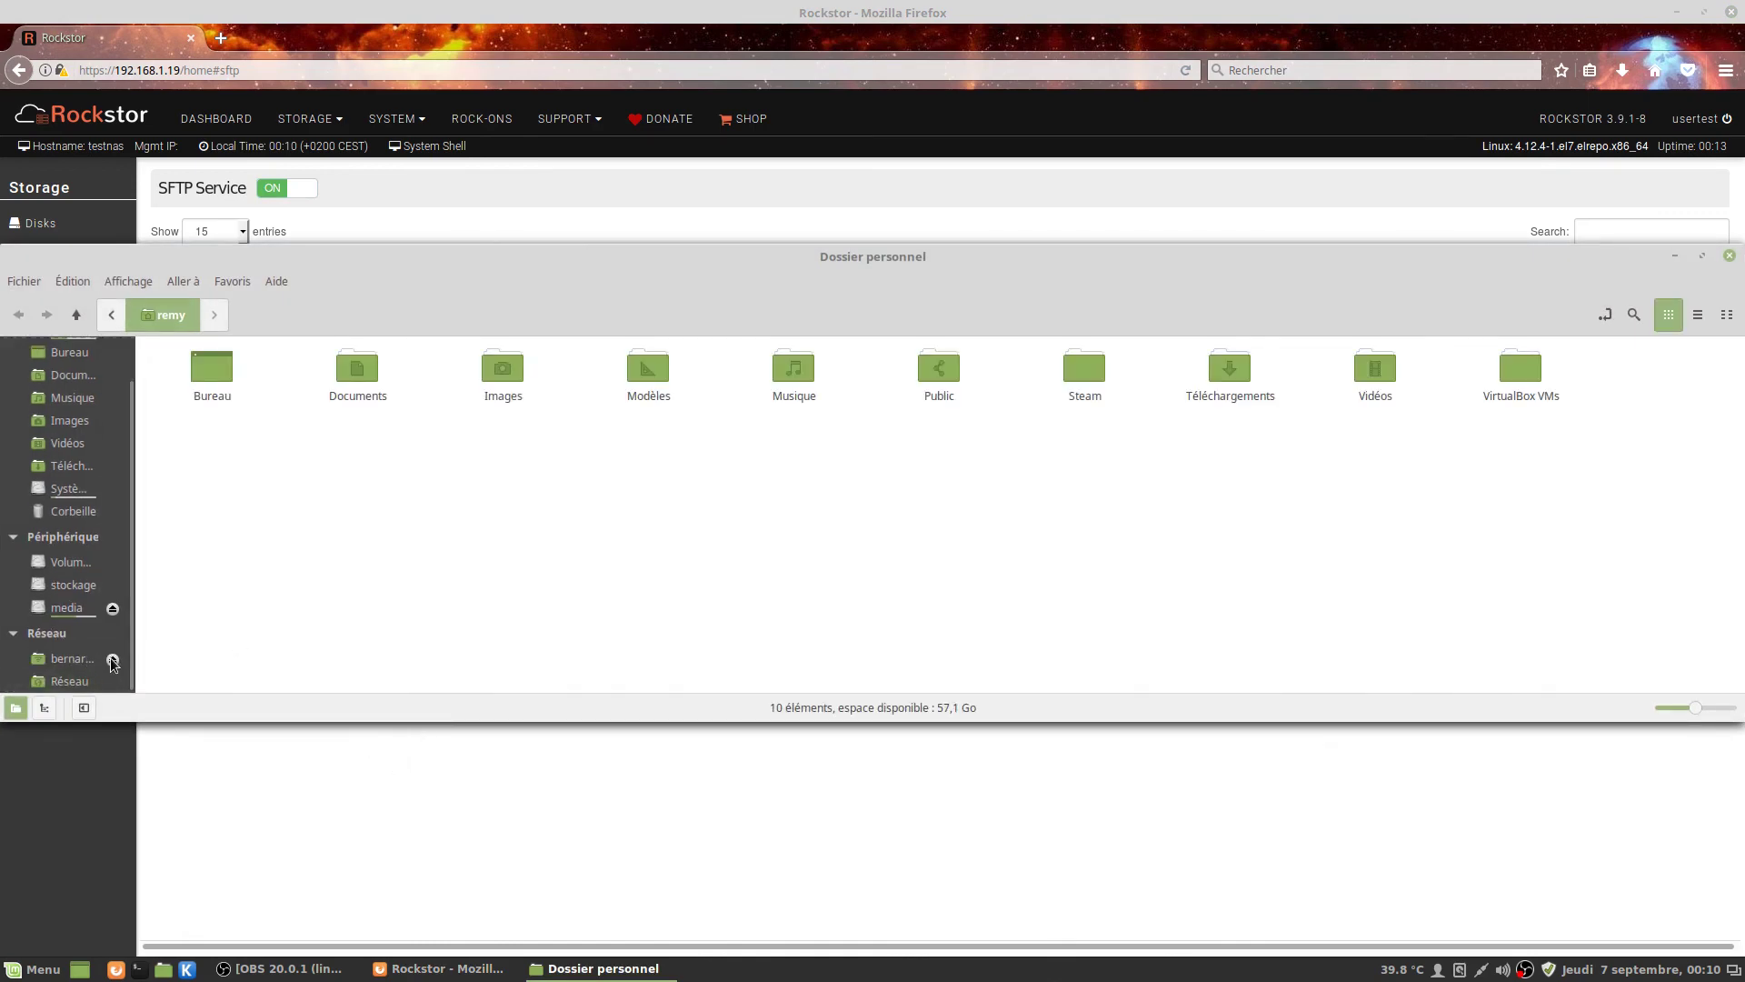
scroll(113, 664, up, 1)
click(24, 281)
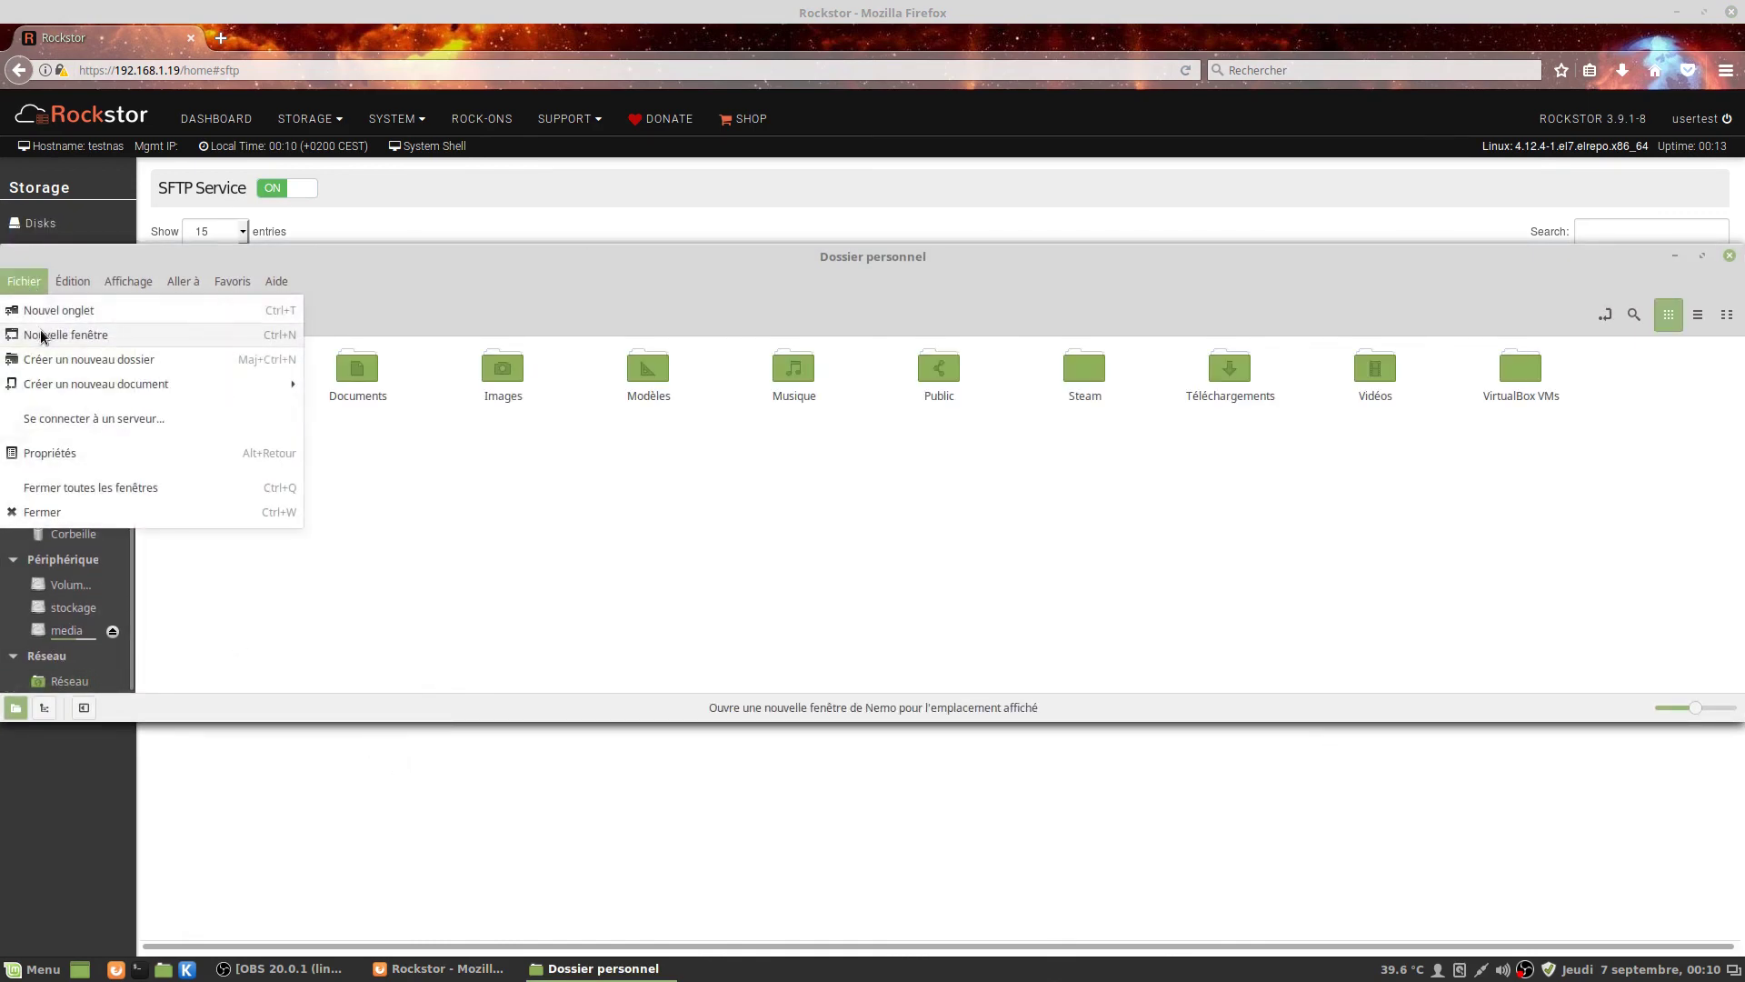
click(91, 418)
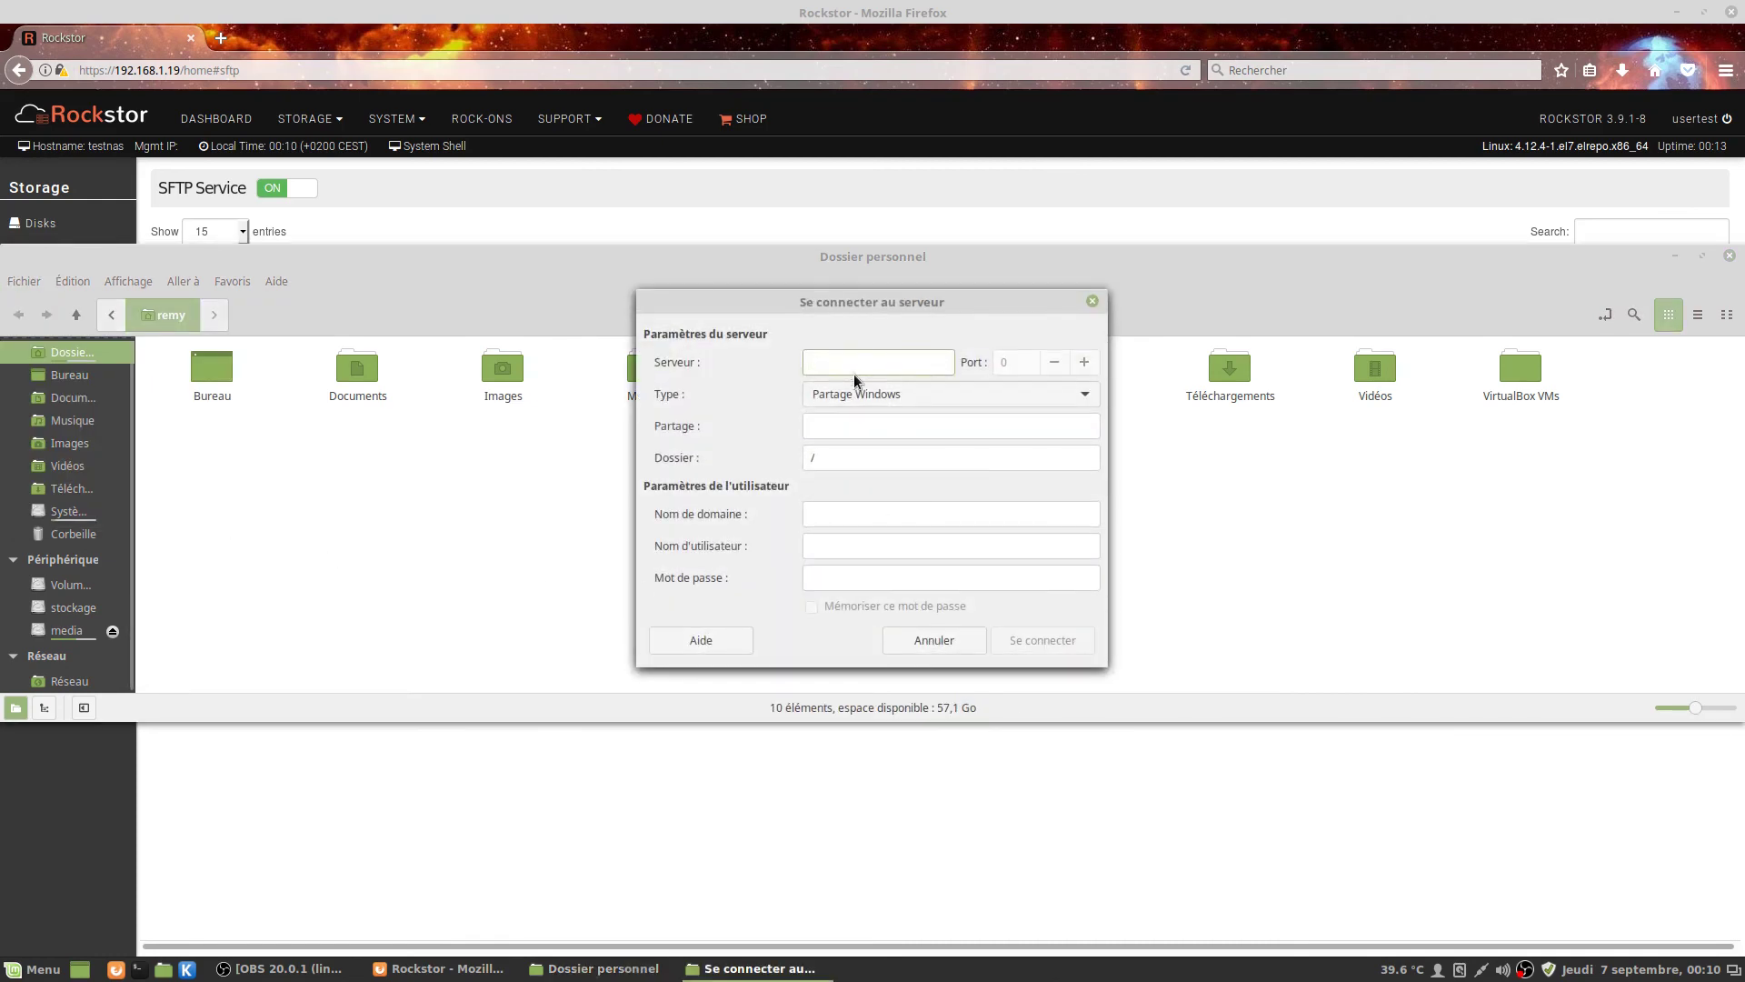
click(854, 393)
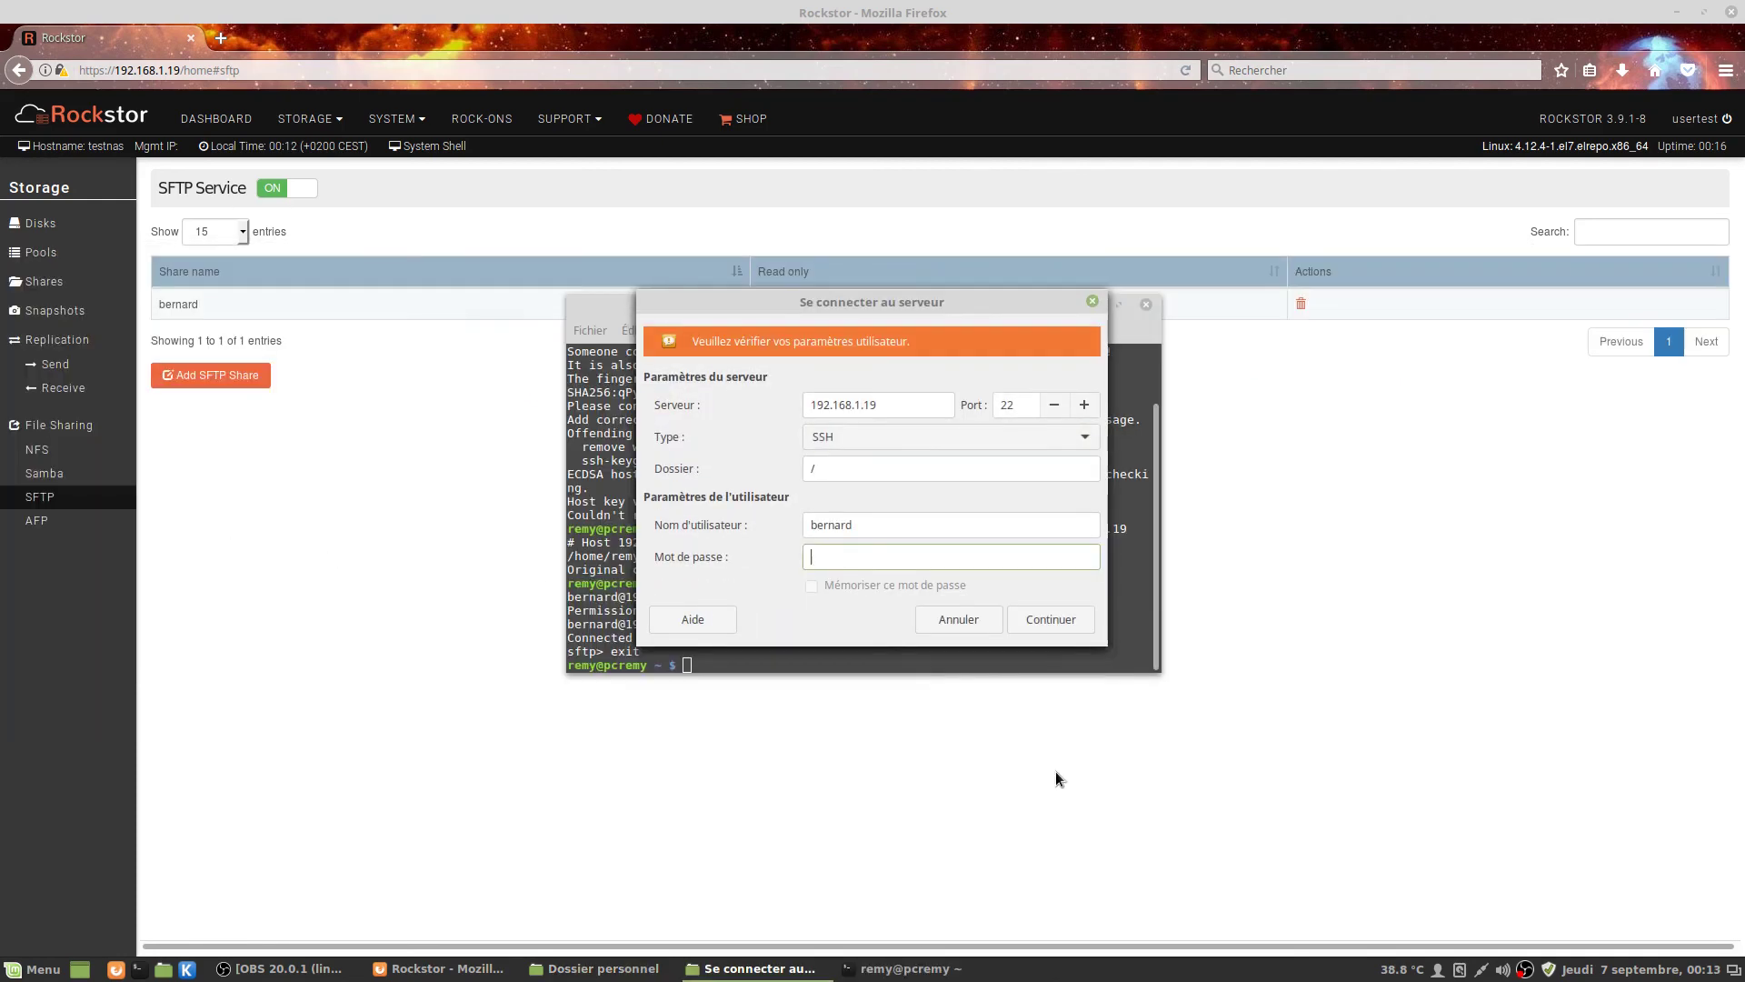
text(be)
key(Return)
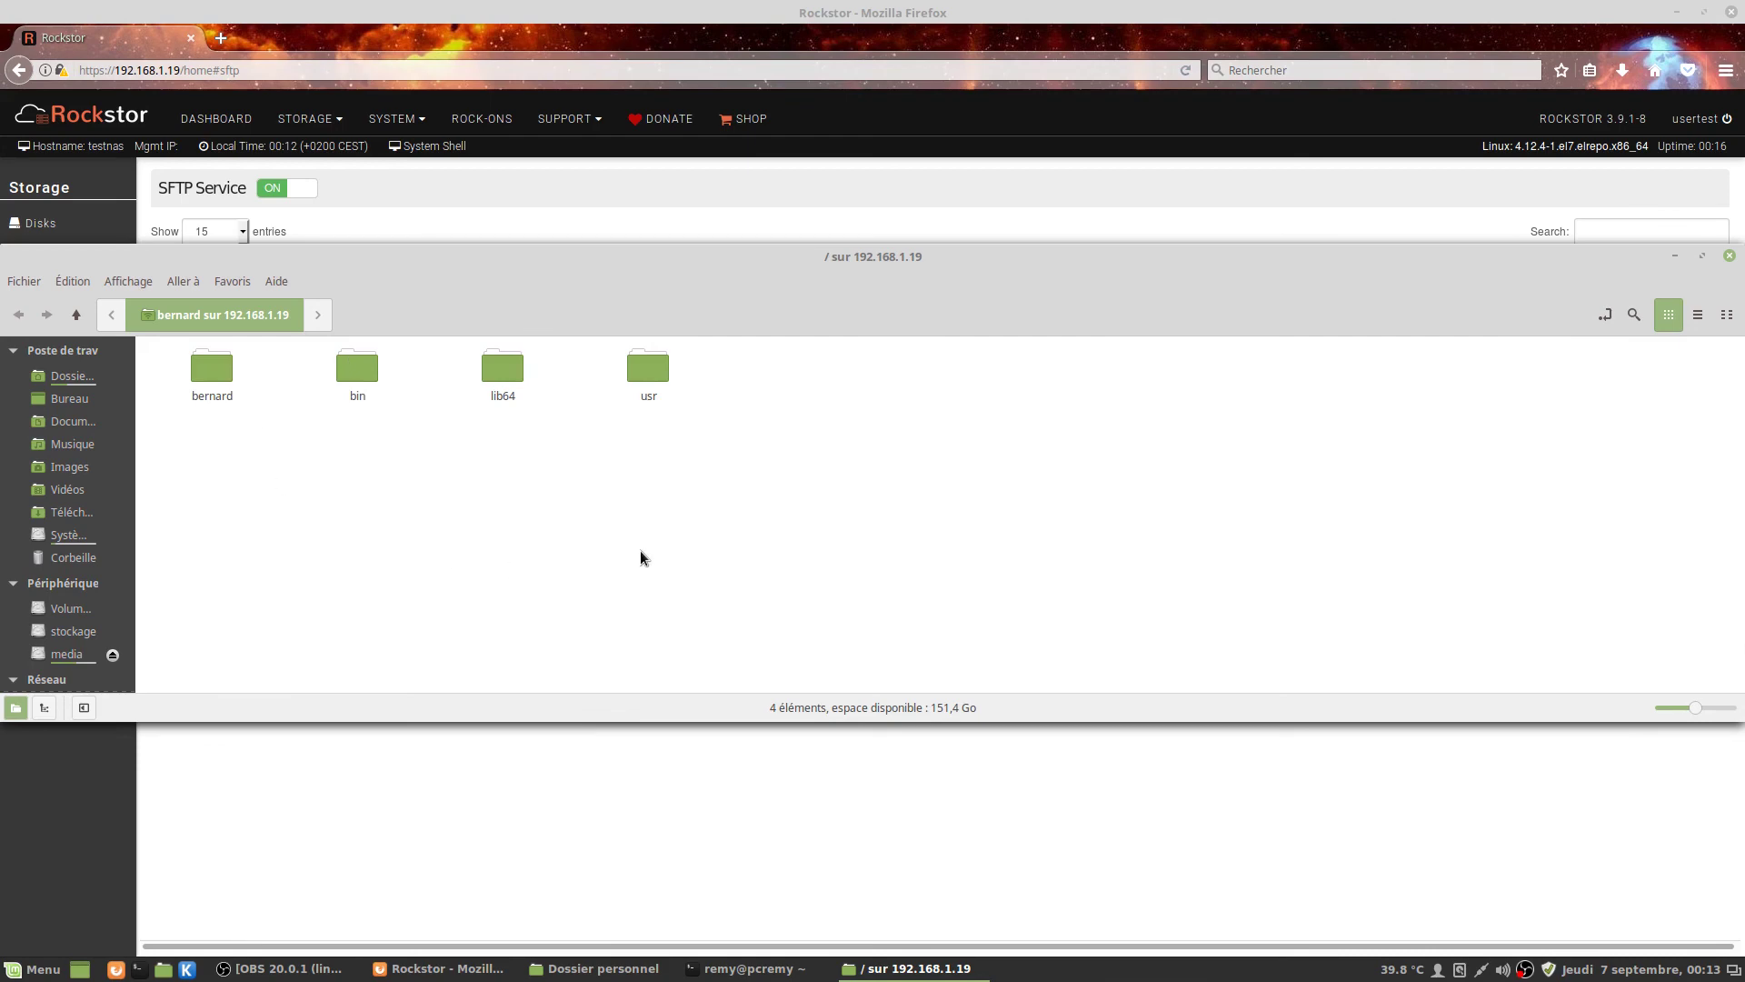
Open test.odt from the user's folder over SFTP, then close Writer, the folder and terminal.
double_click(206, 370)
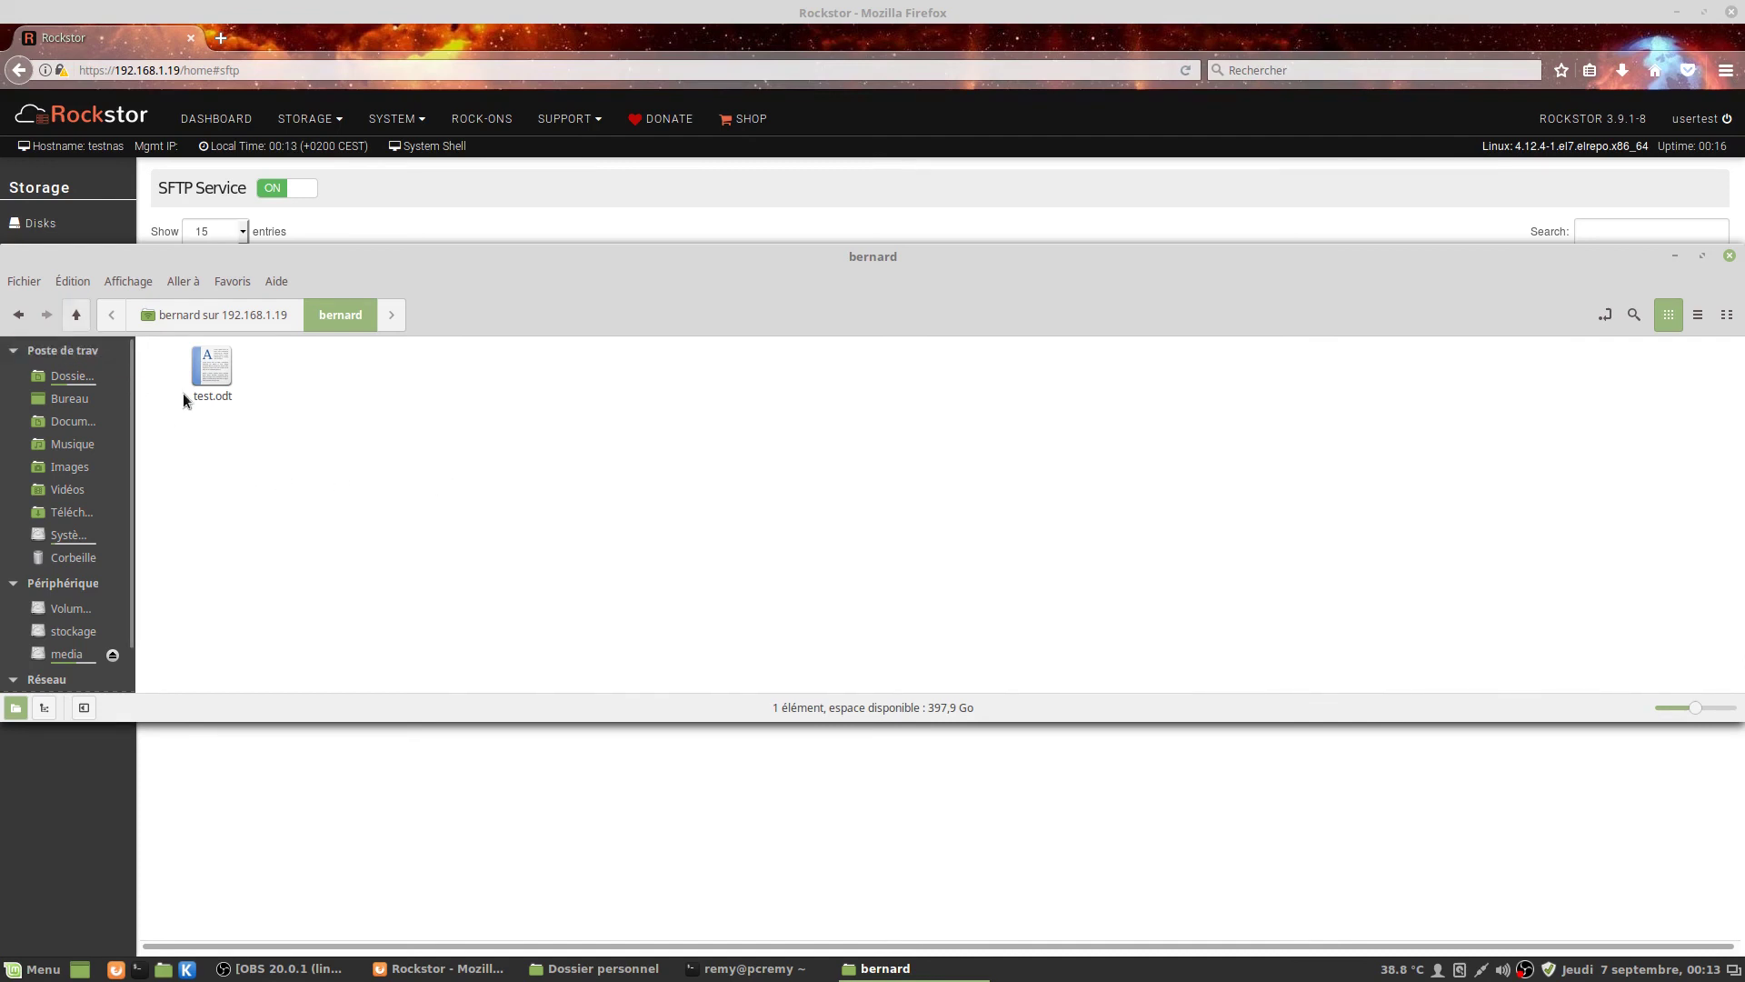
double_click(215, 372)
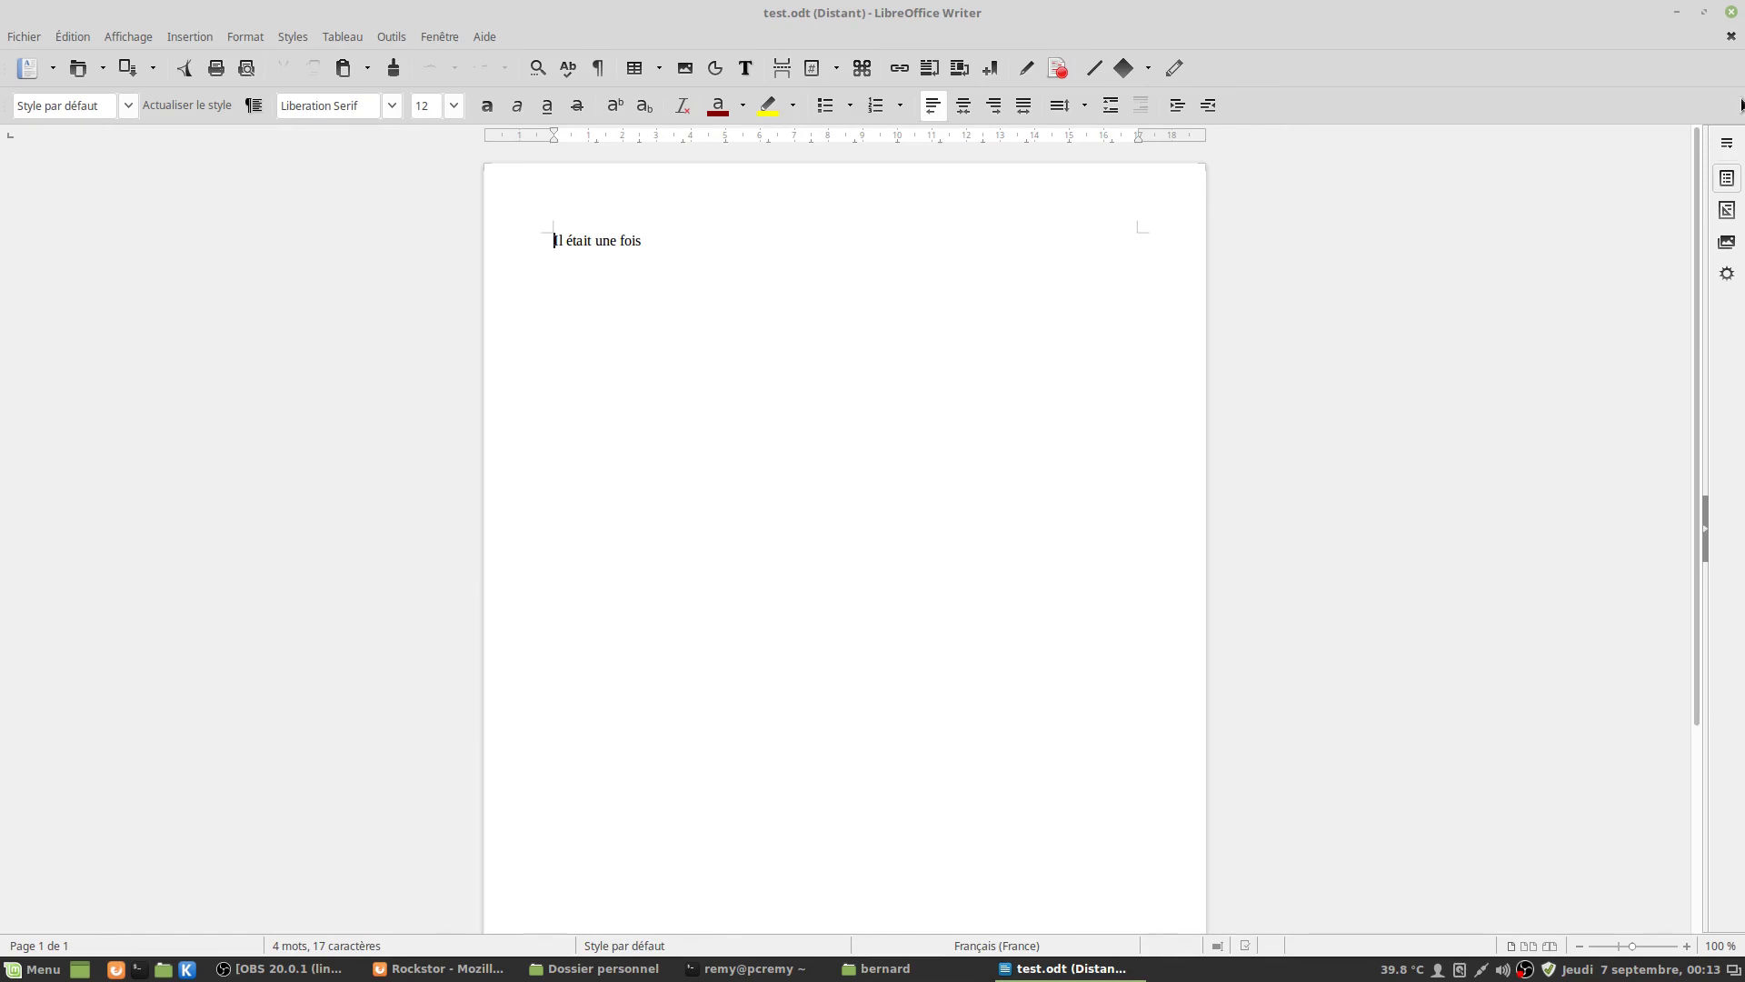
click(1731, 11)
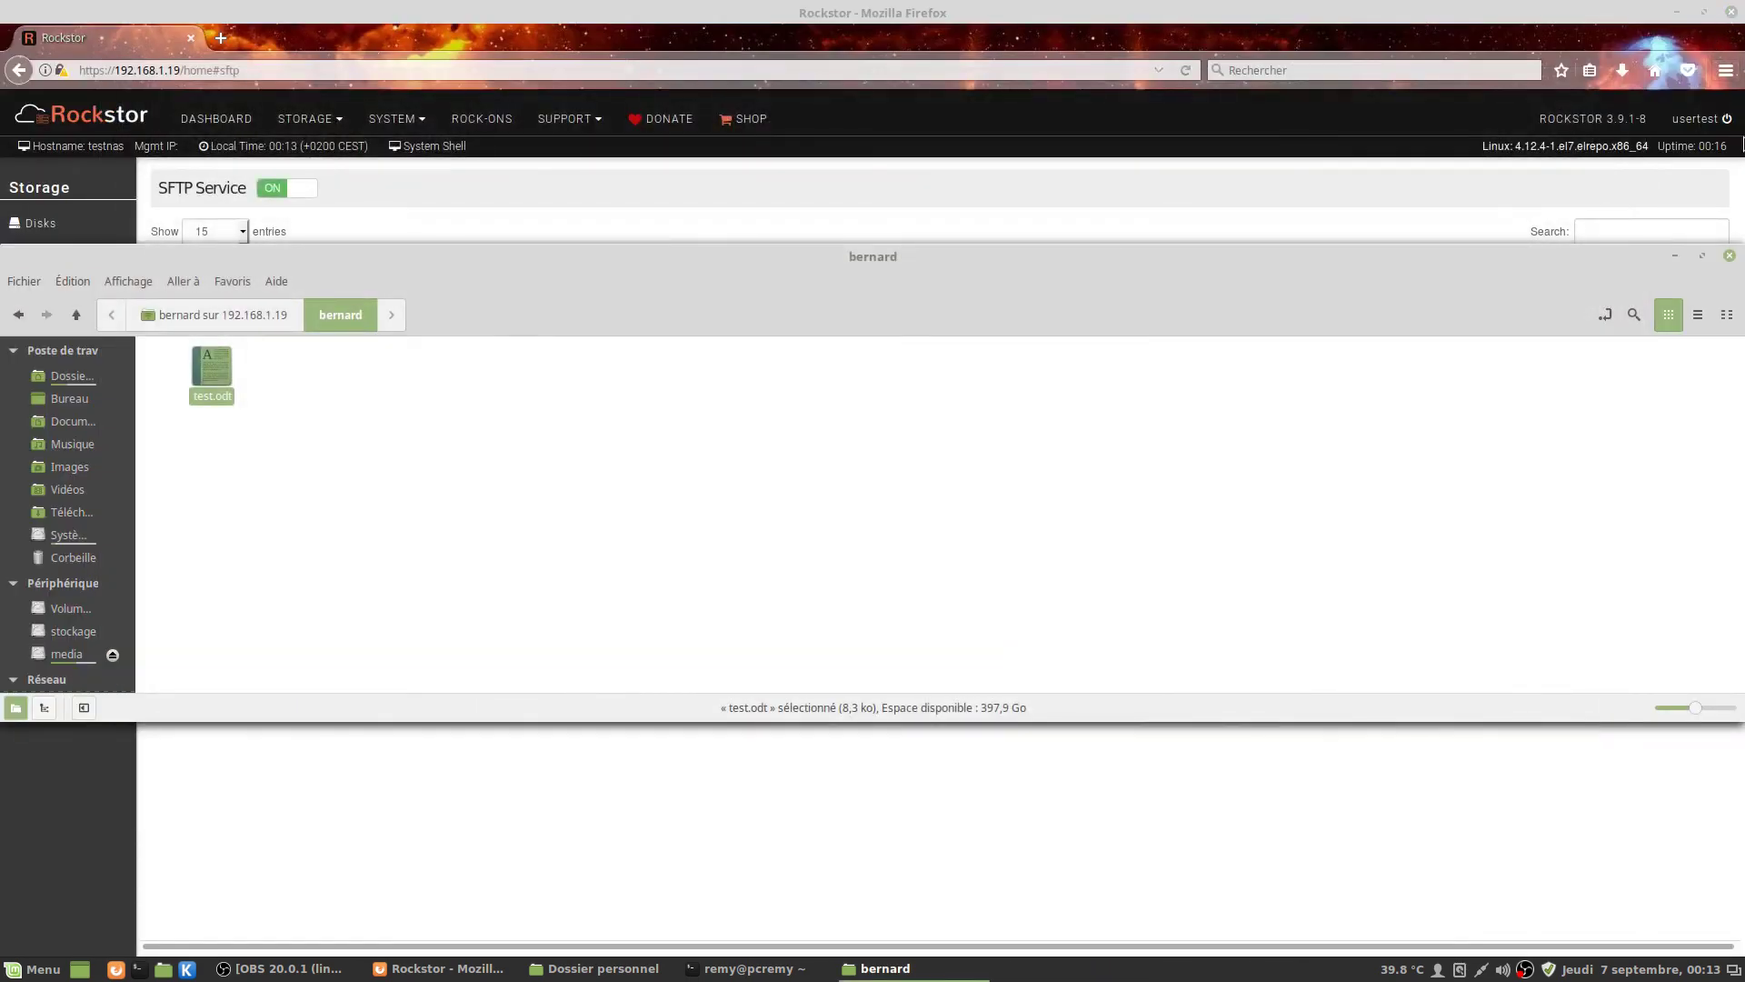
click(1727, 254)
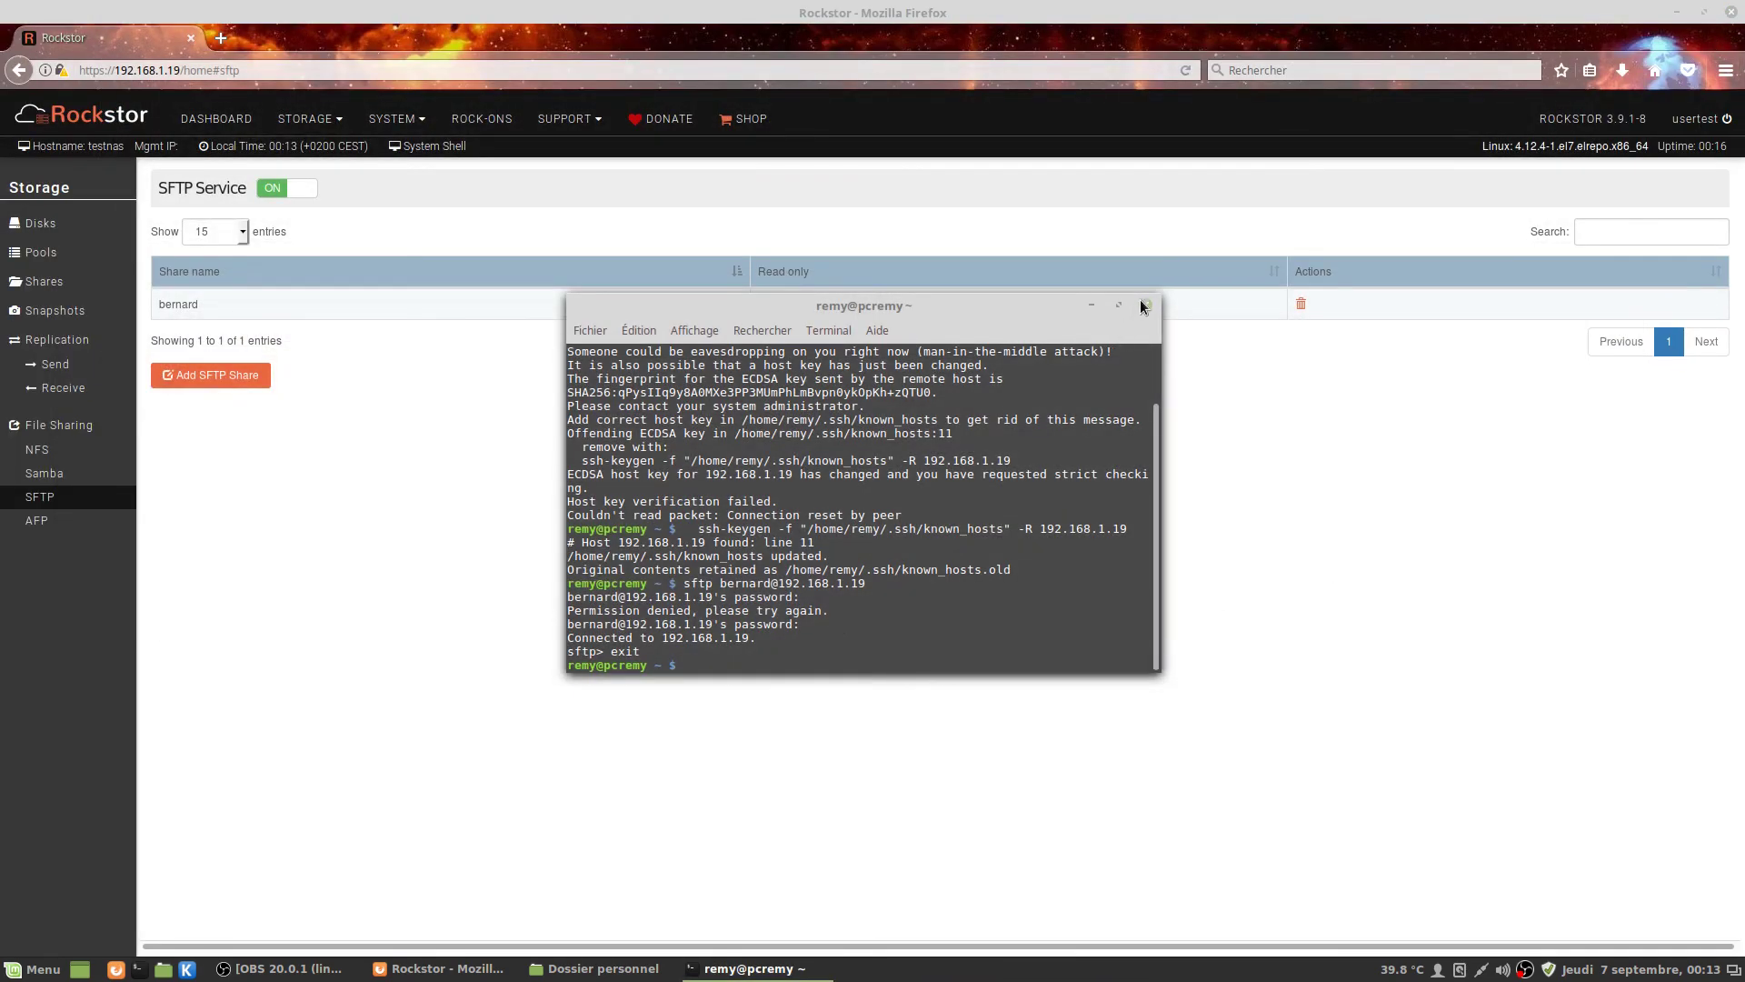
click(1146, 305)
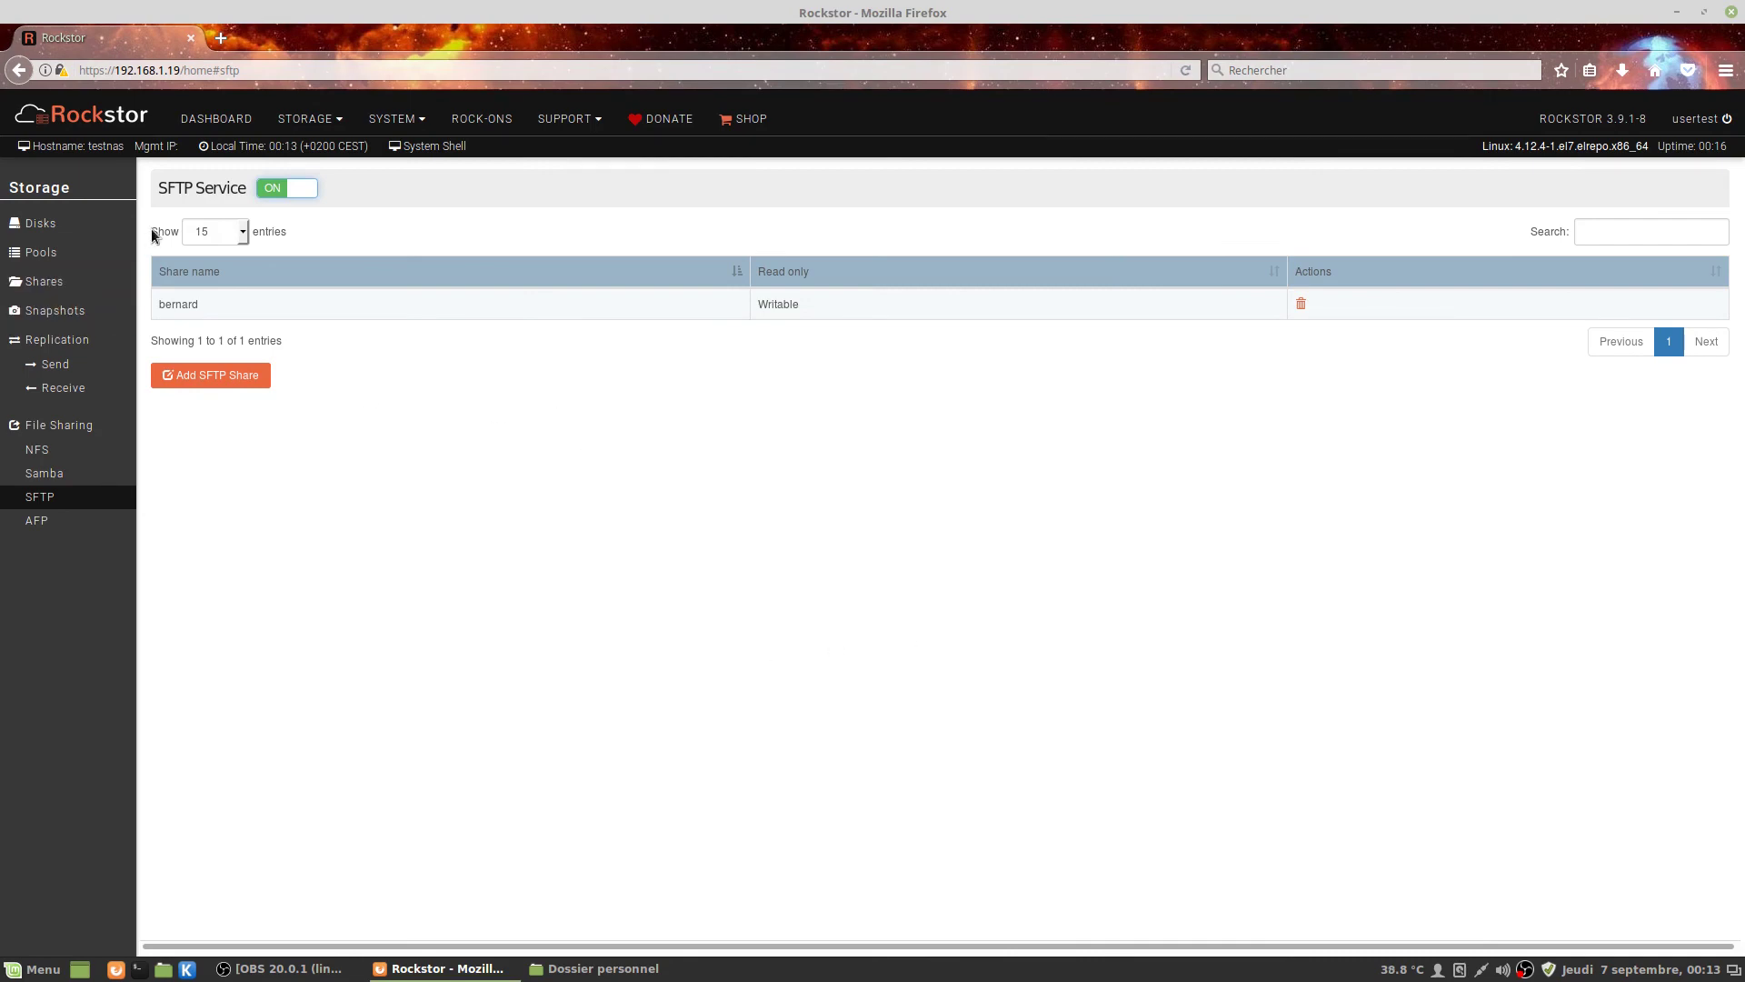
Browse the STORAGE and SYSTEM menus, then return to the Rockstor Dashboard with its disk, CPU, pool, memory and network widgets.
click(291, 120)
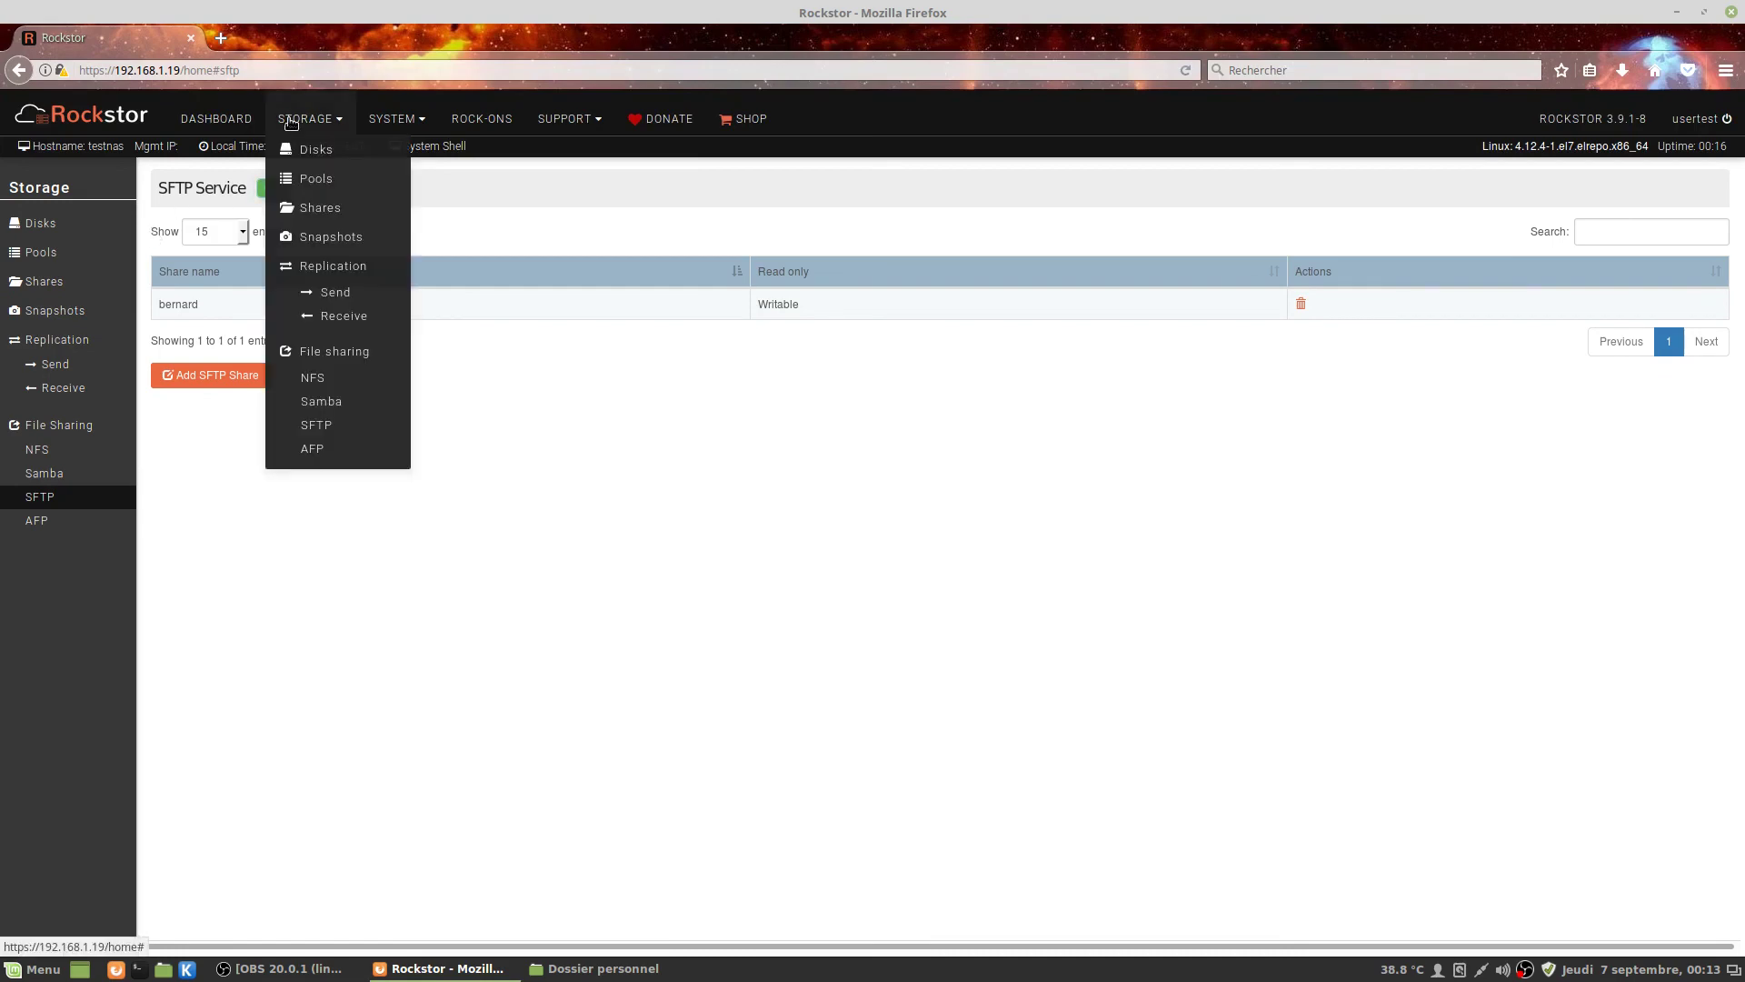
click(292, 121)
click(411, 128)
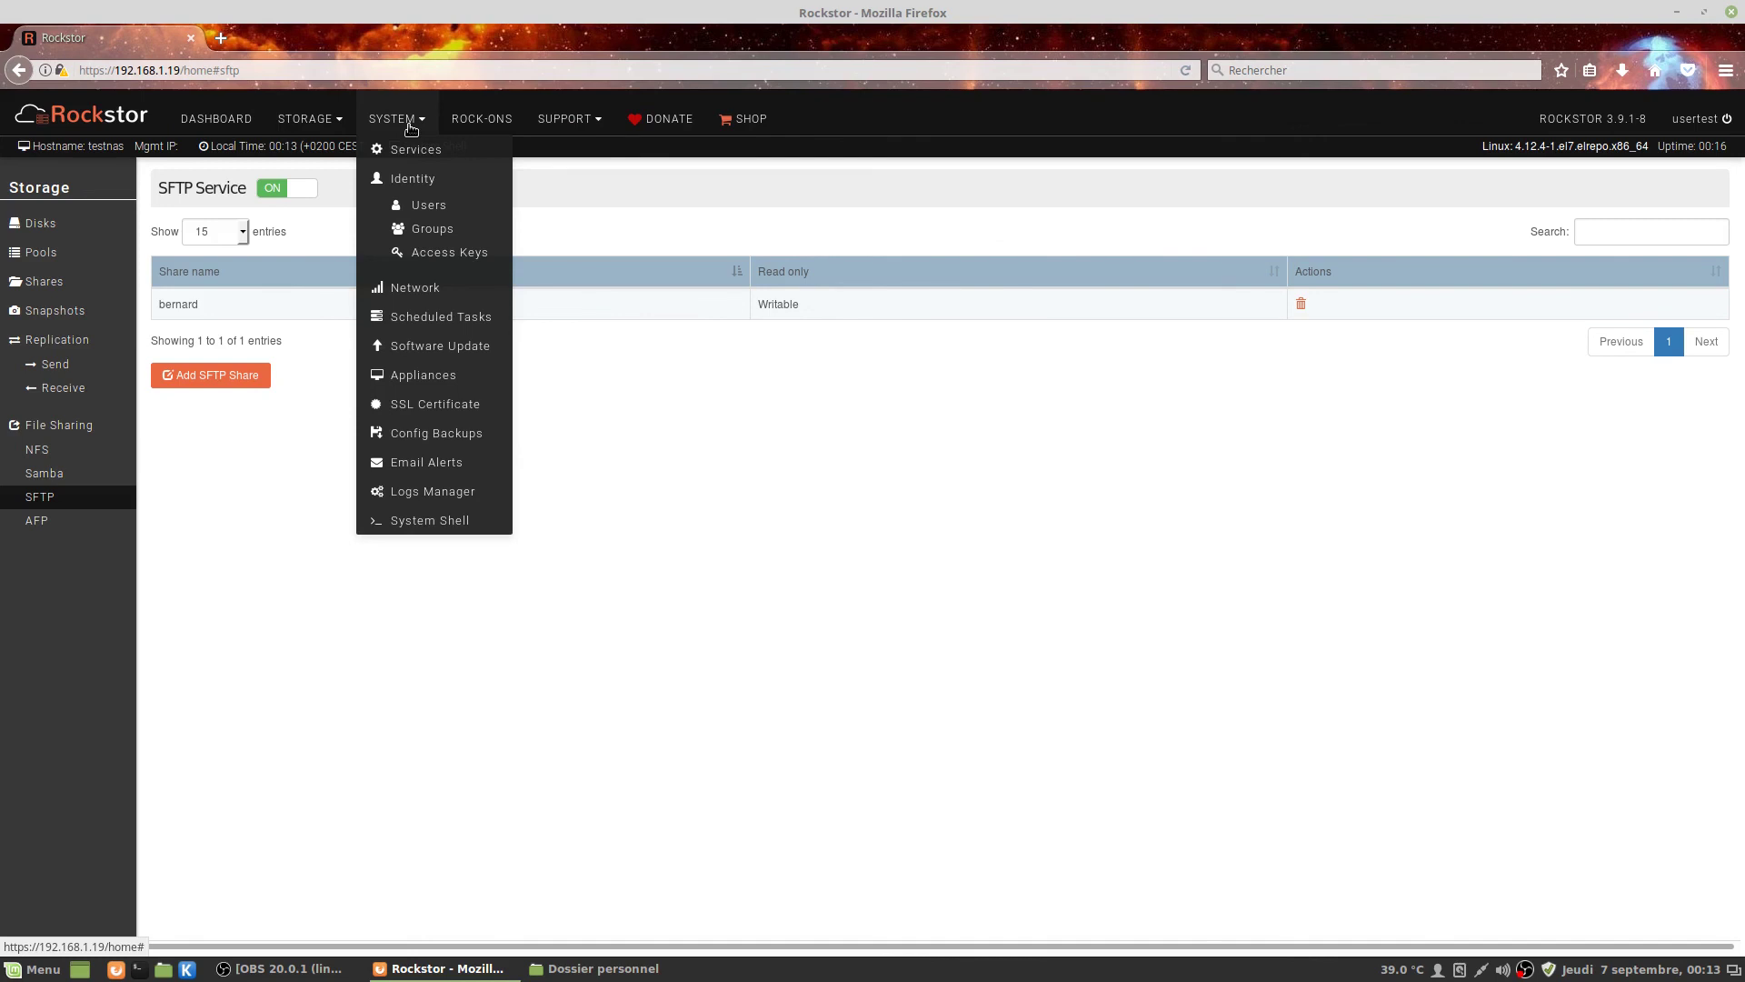
click(411, 129)
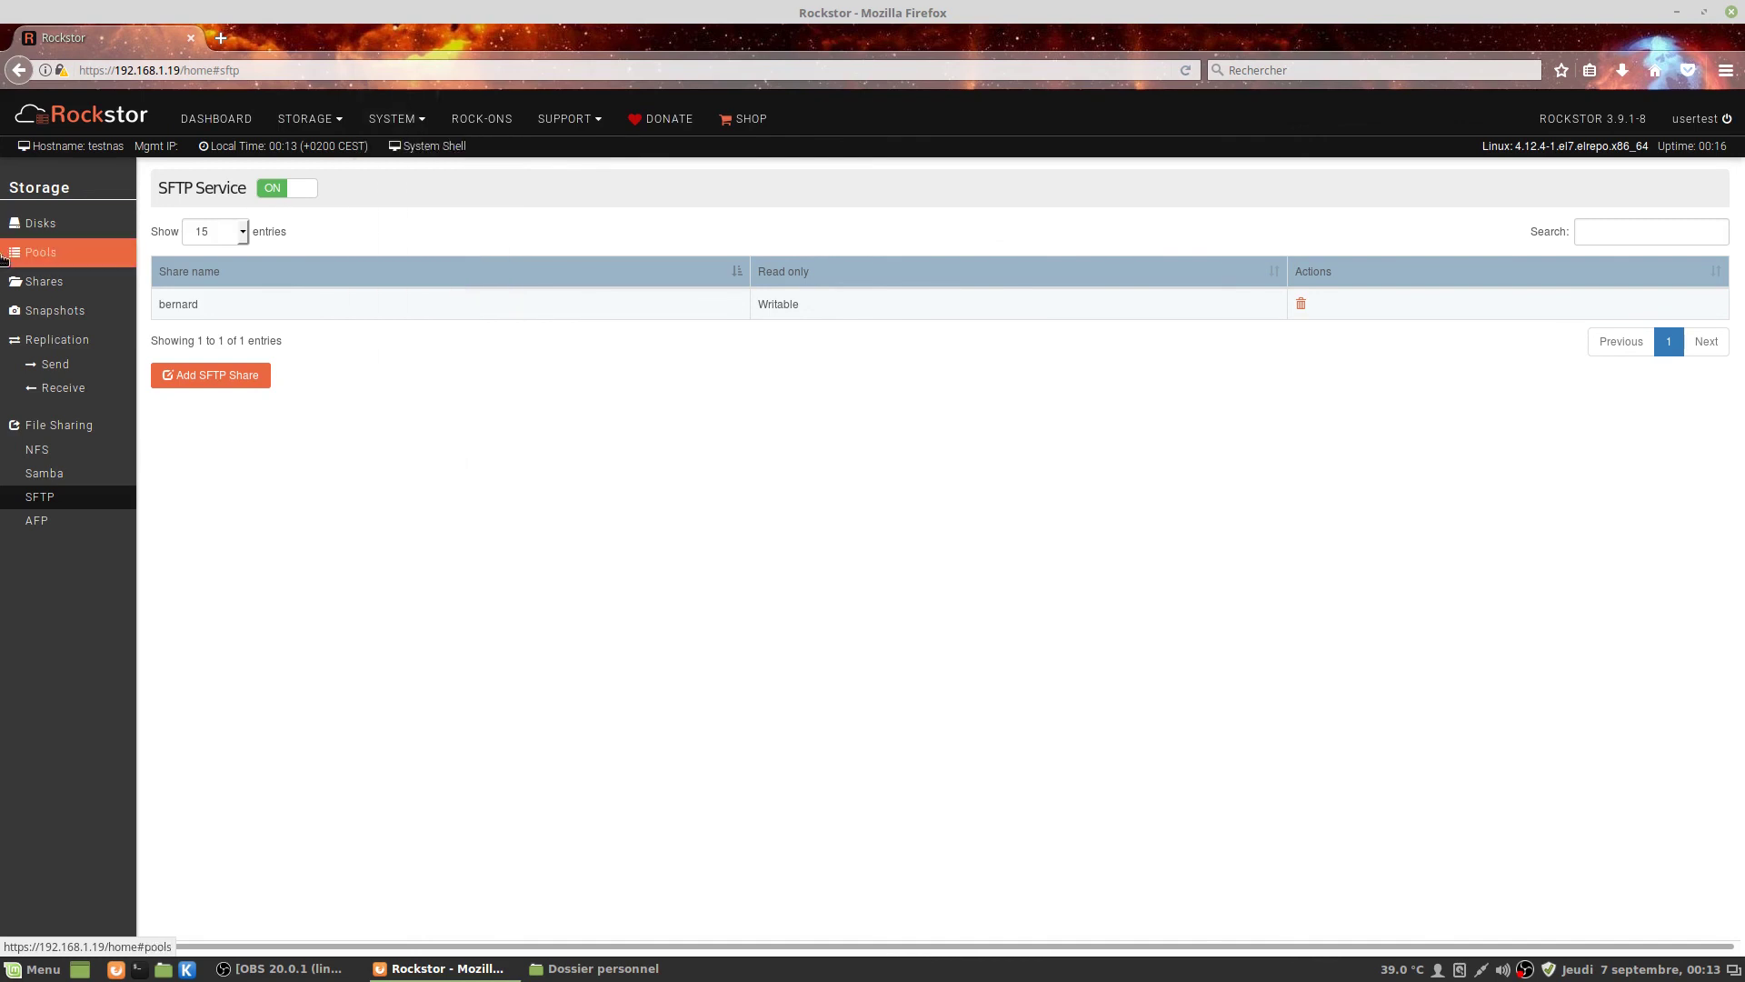
click(231, 121)
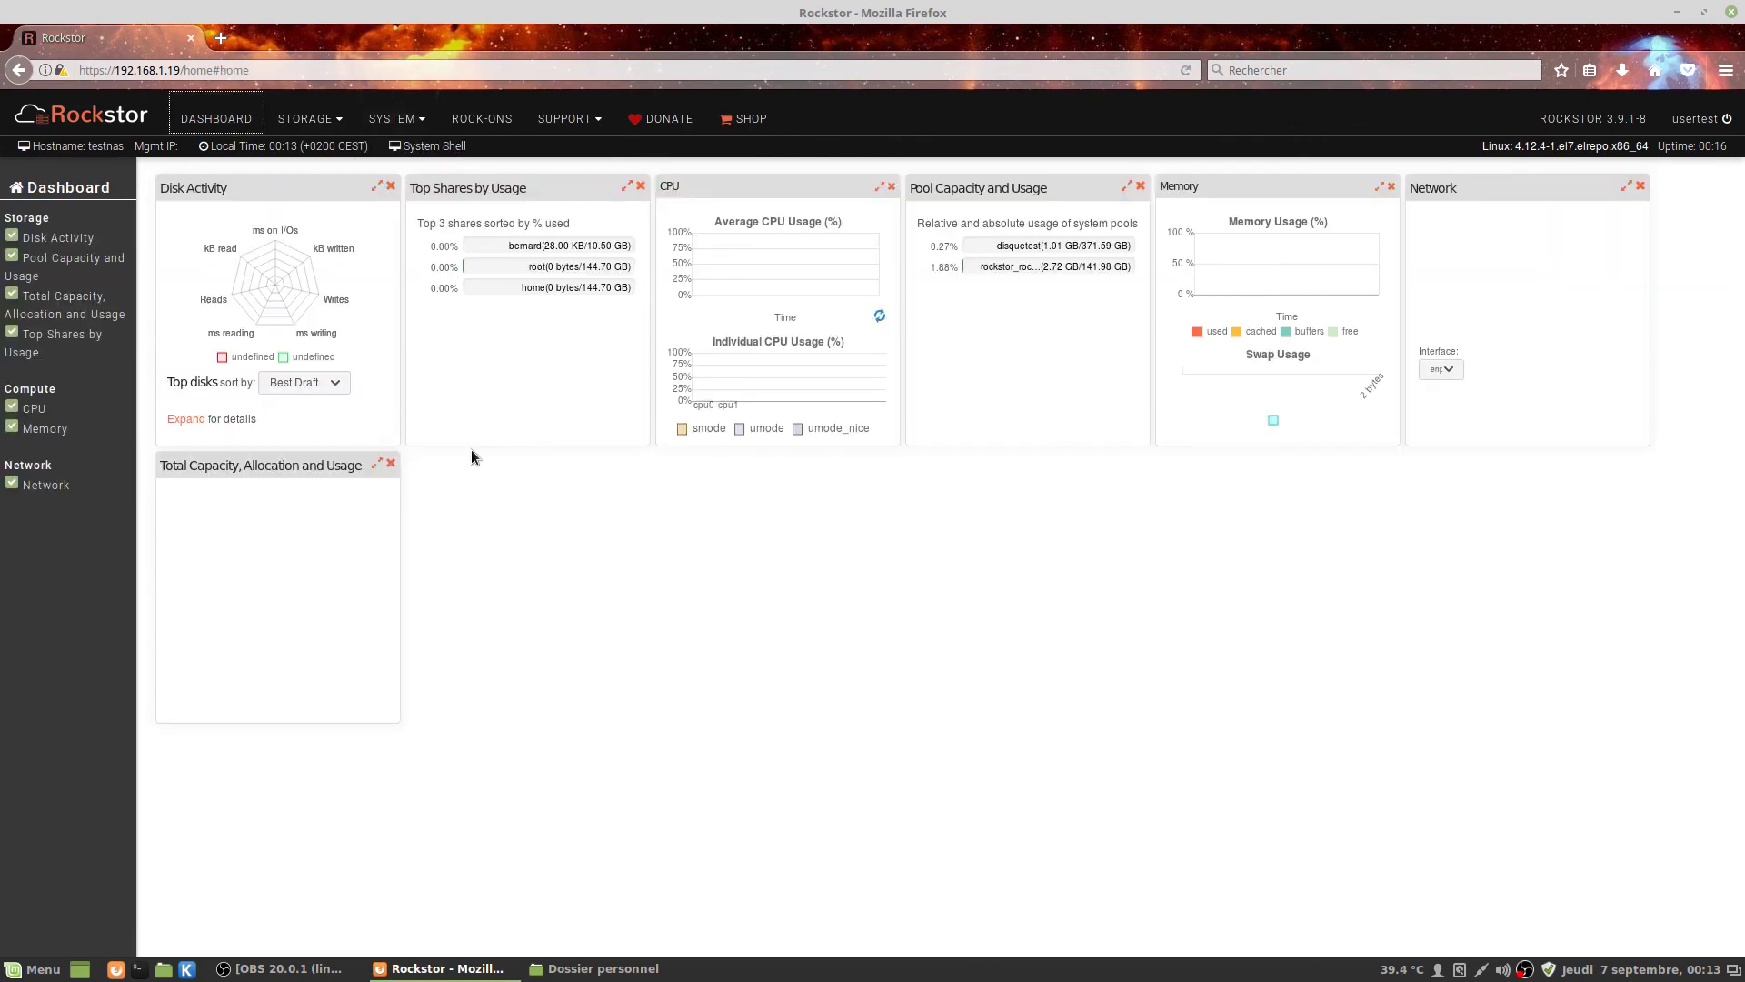